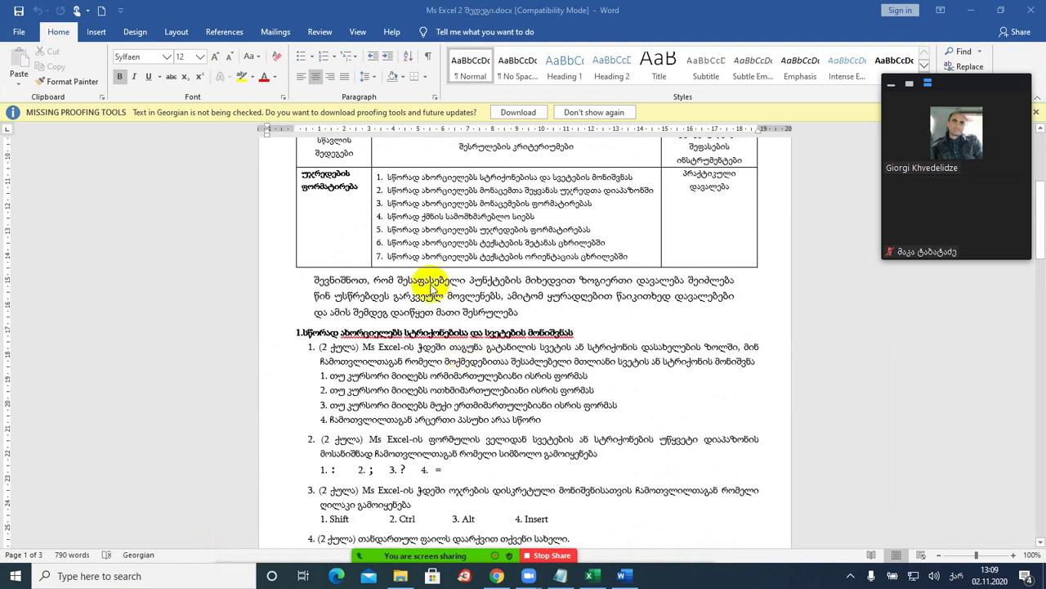
- Scroll further through the Word exam questions, then switch to the Excel Book1 workbook
scroll(409, 363, "down", 4)
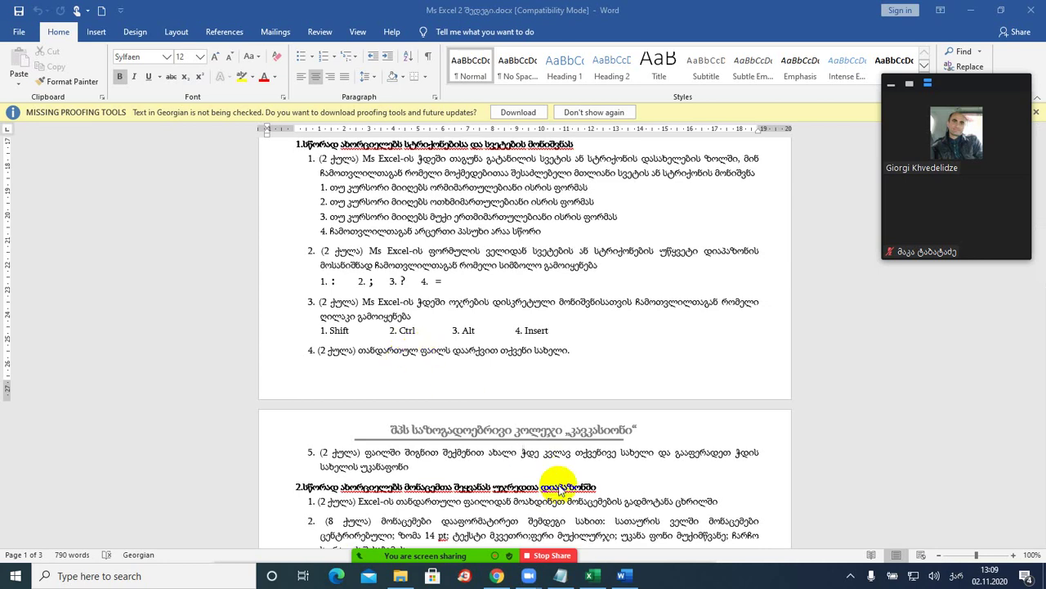
left_click(592, 576)
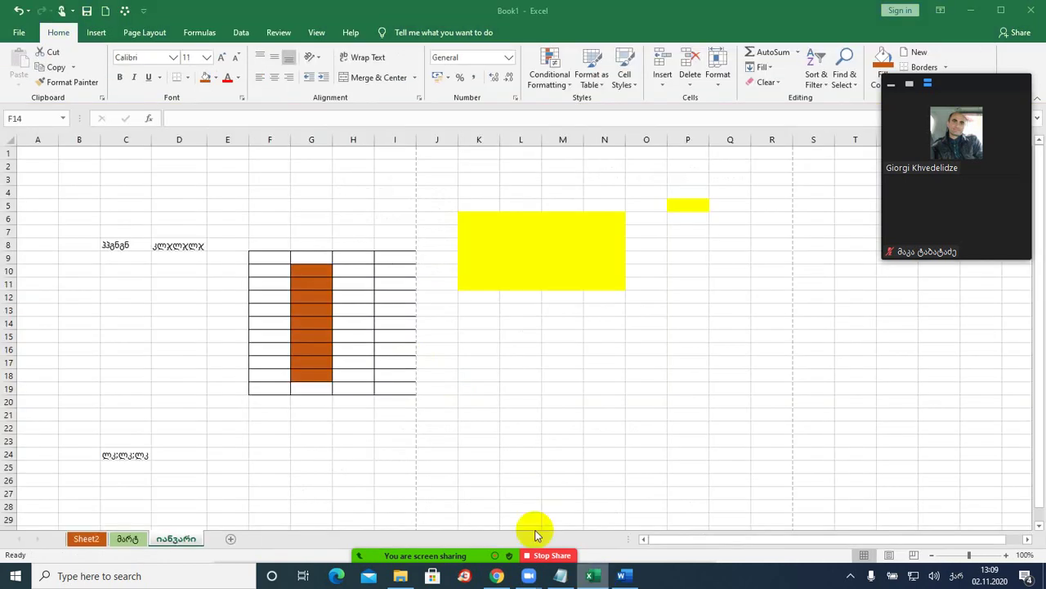
- Select whole rows 12 and 7 and the entire column H, then return to Word
left_click(9, 296)
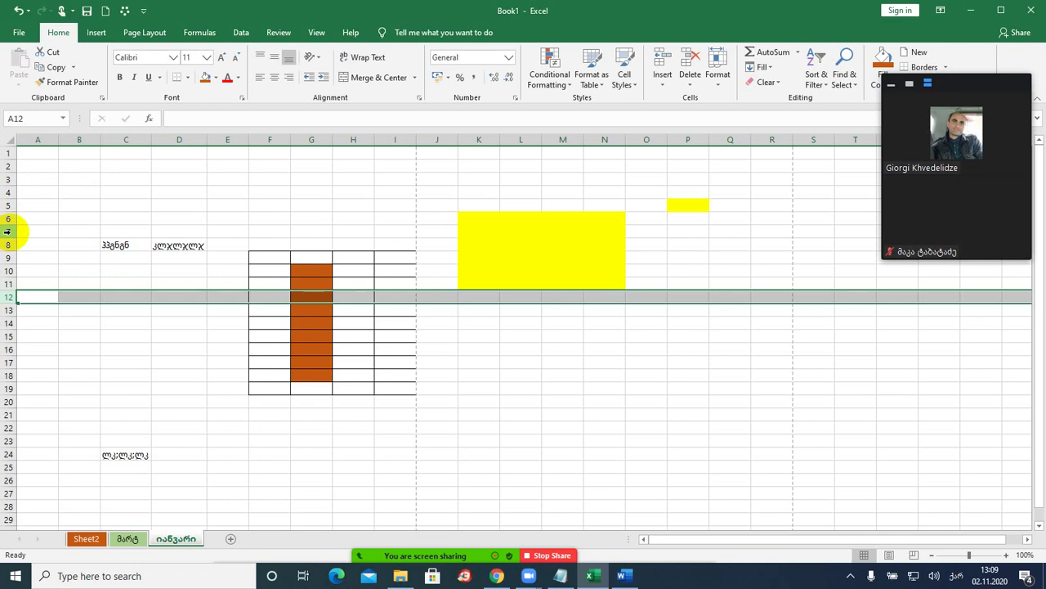
left_click(7, 231)
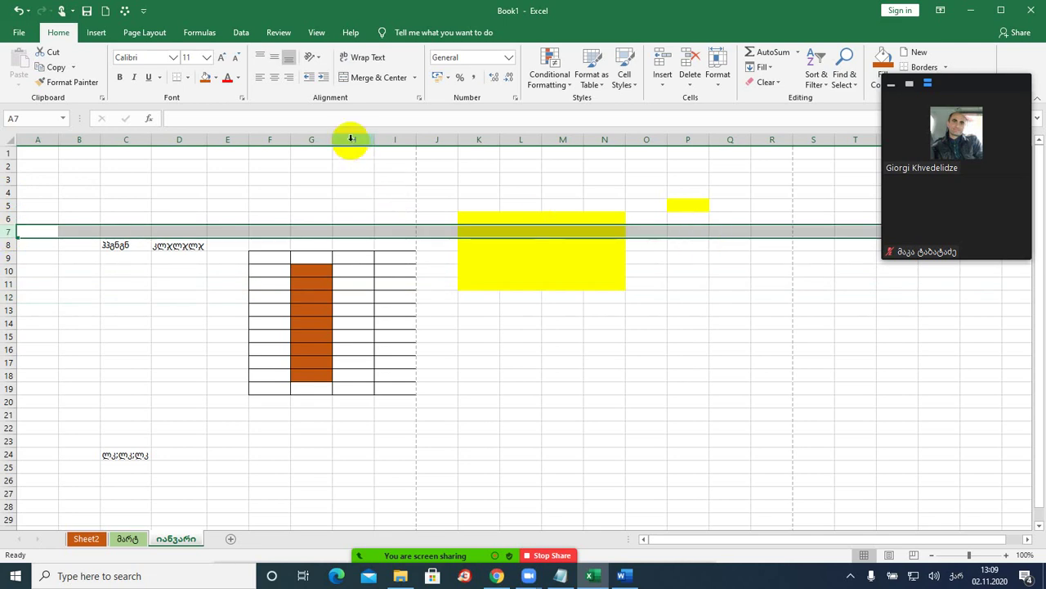
left_click(351, 138)
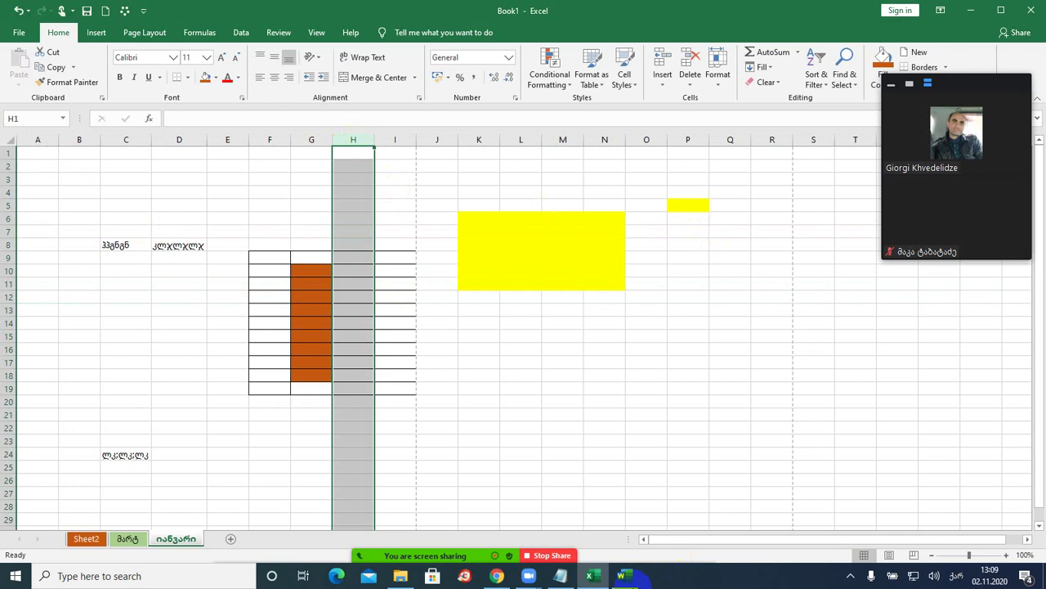
left_click(623, 576)
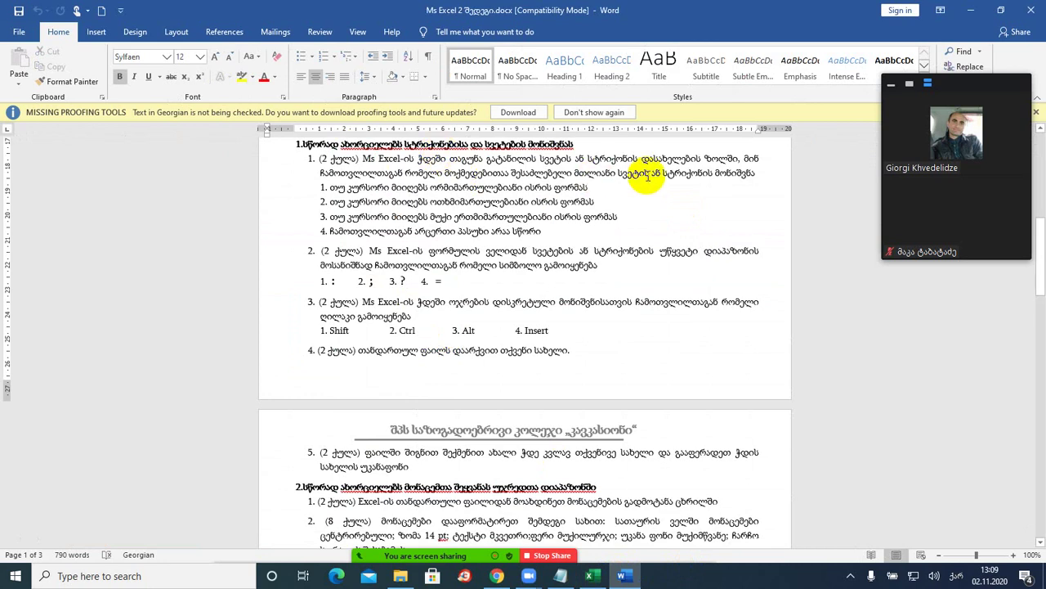
- Back in Book1, move the contents of cell B10 to E4
left_click(593, 576)
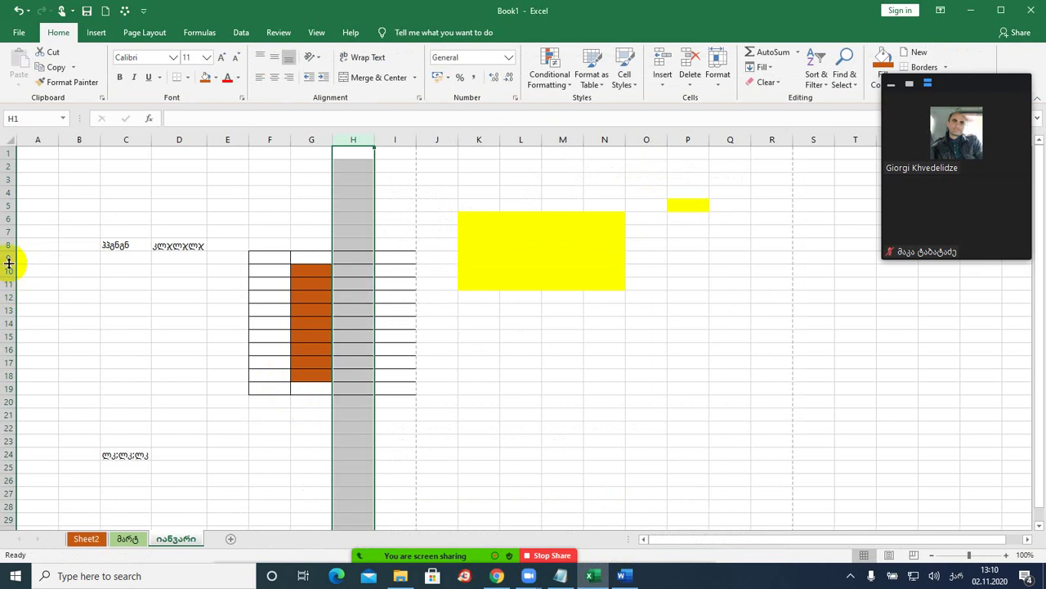
left_click_drag(8, 264, 9, 262)
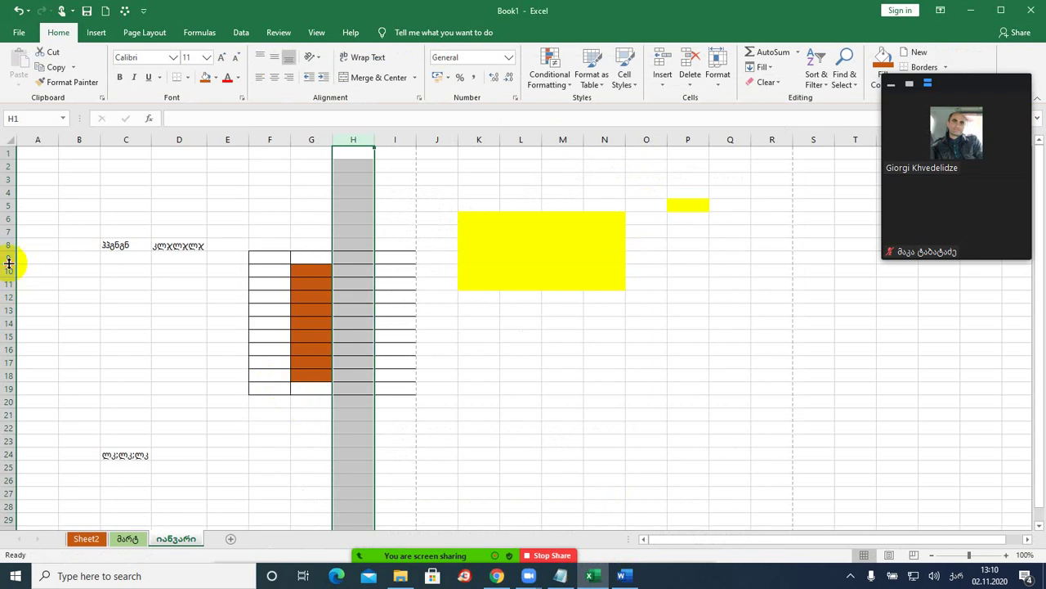
left_click(80, 267)
left_click_drag(79, 267, 227, 190)
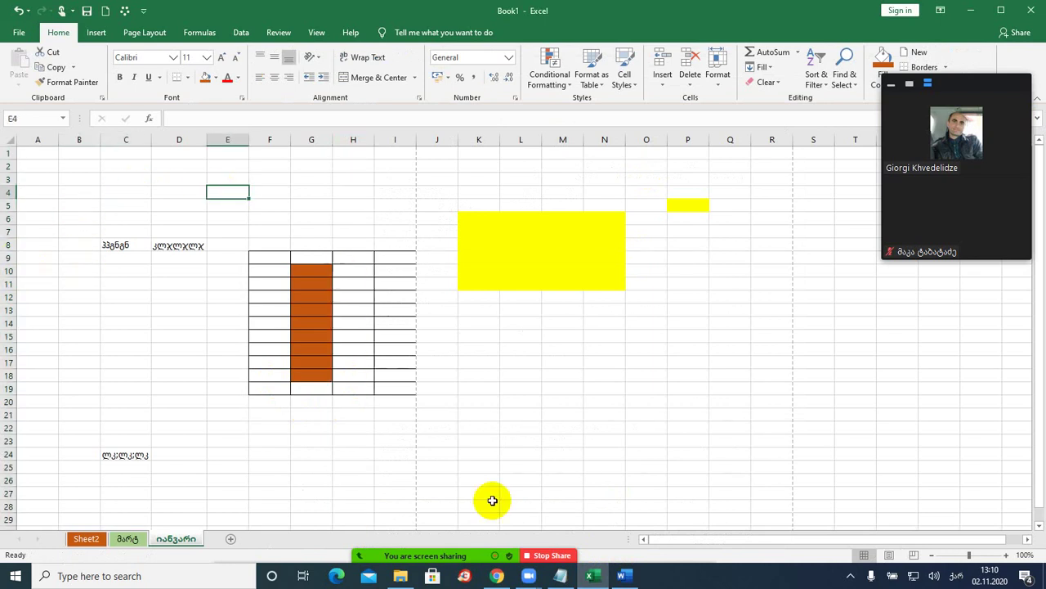
- Minimize and restore Excel, then shrink its window over the right side of Word
left_click(592, 576)
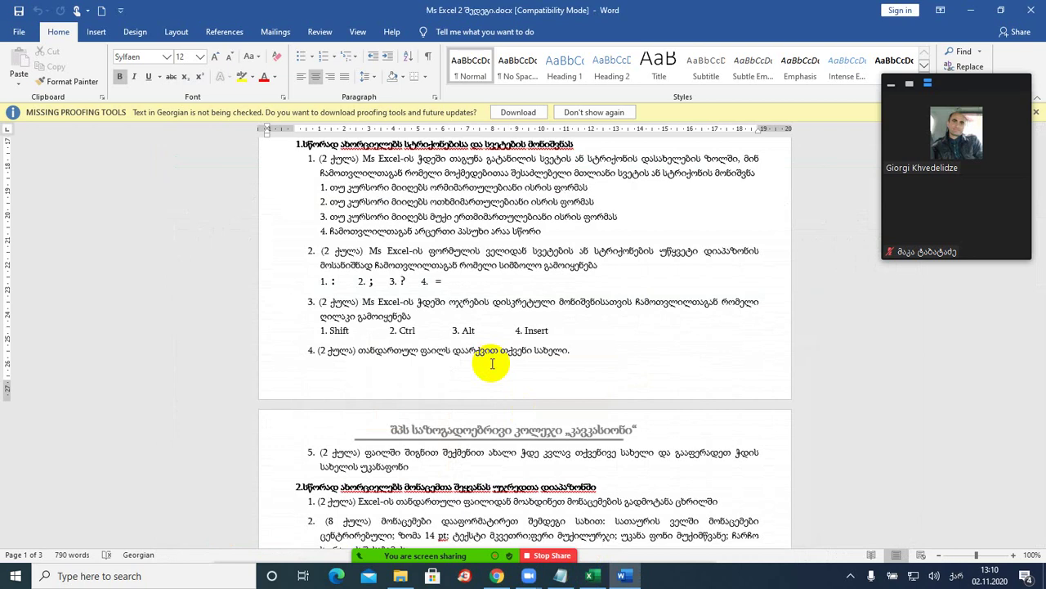
left_click(586, 570)
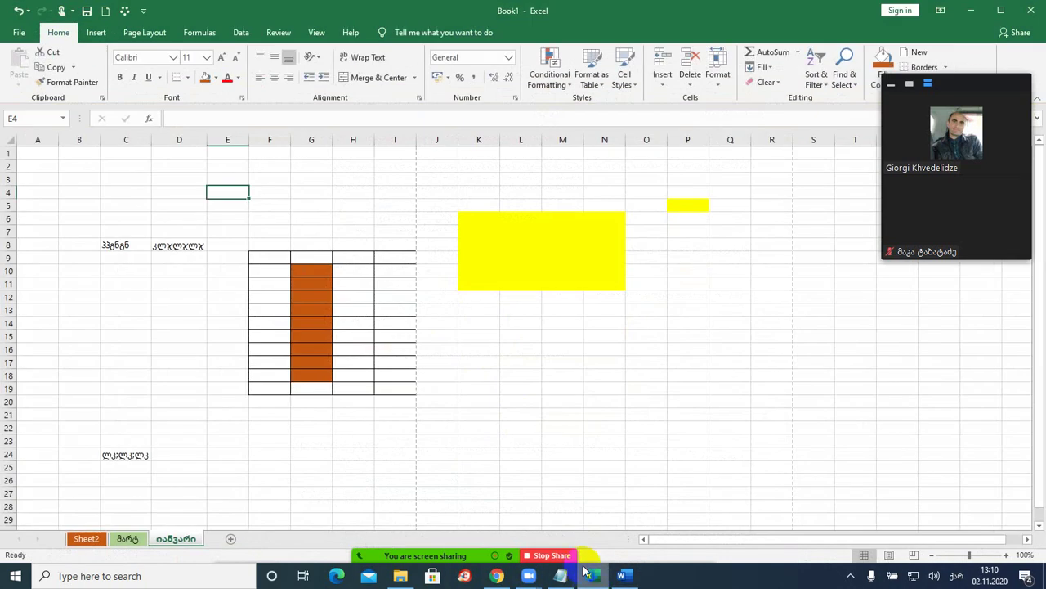
left_click_drag(334, 9, 824, 134)
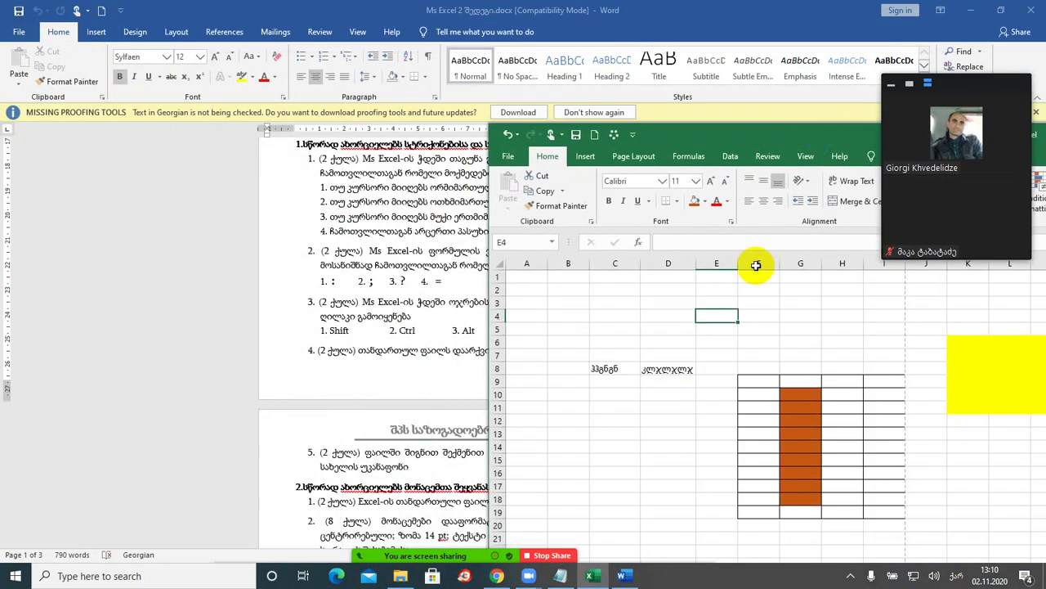
- Try a SUM formula and today's date in C4, then clear both
left_click(604, 317)
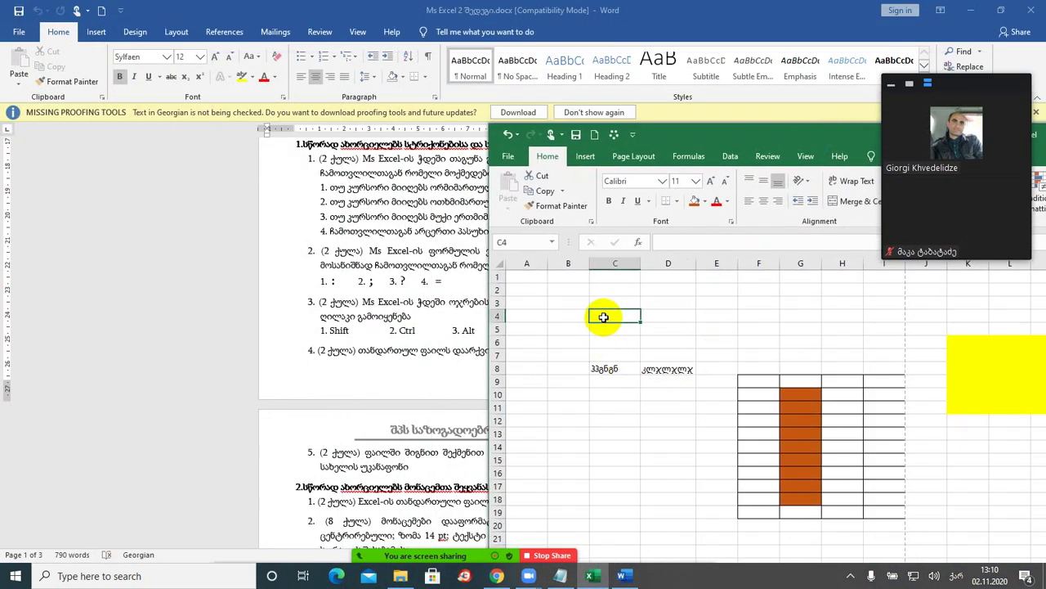
type("=SUM()")
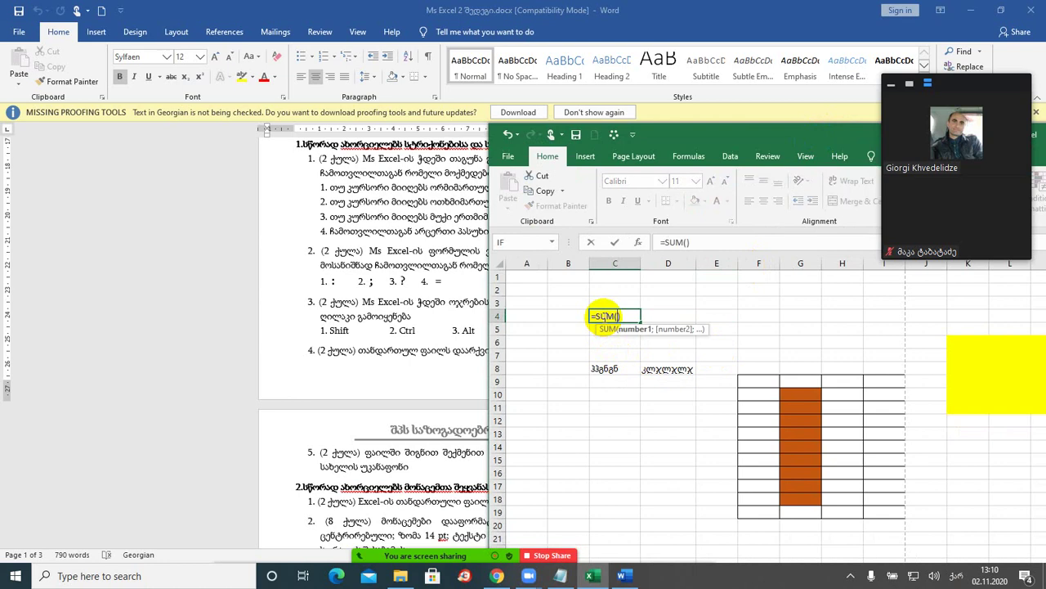
key("BackSpace")
key("BackSpace")
key("BackSpace")
key("BackSpace")
key("BackSpace")
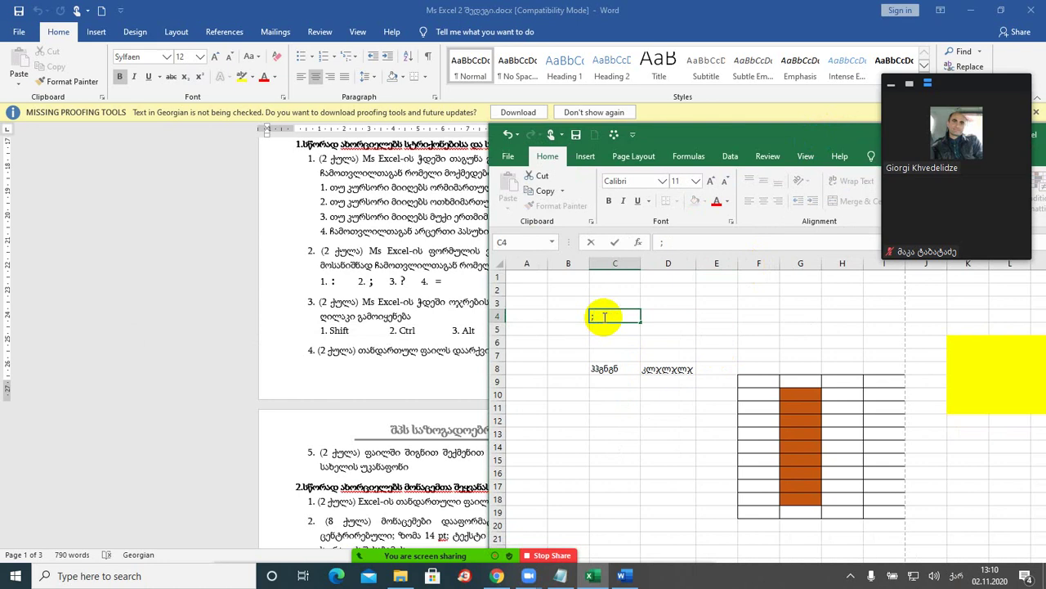
key("ctrl+semicolon")
key("BackSpace")
key("BackSpace")
key("BackSpace")
key("BackSpace")
key("BackSpace")
key("BackSpace")
key("BackSpace")
key("BackSpace")
key("BackSpace")
key("BackSpace")
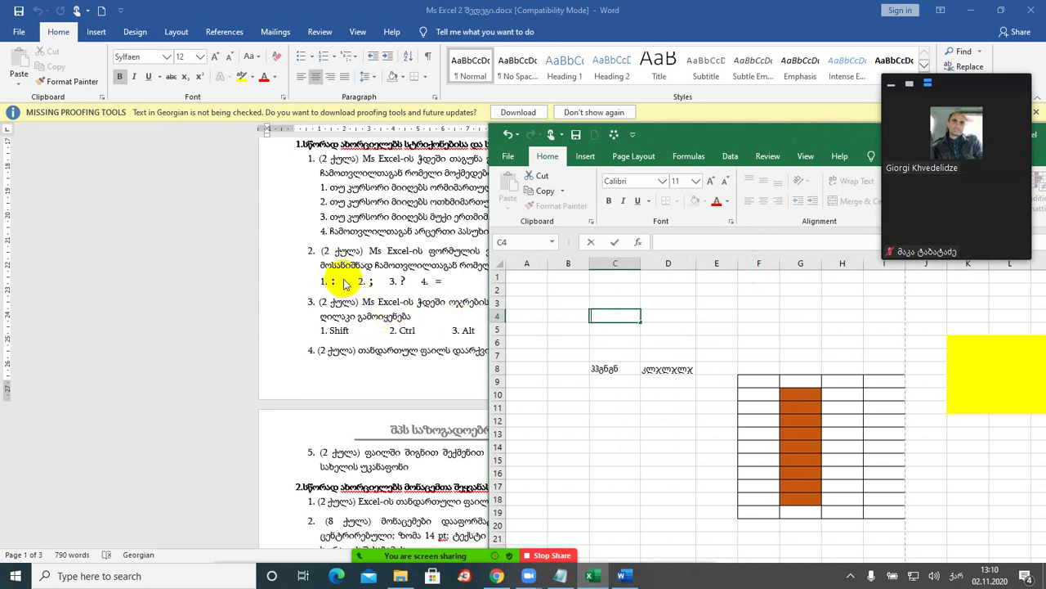
- Insert today's date, 02.11.2020, into D4 and dismiss the No cells were found warning
left_click(678, 317)
key("ctrl+semicolon")
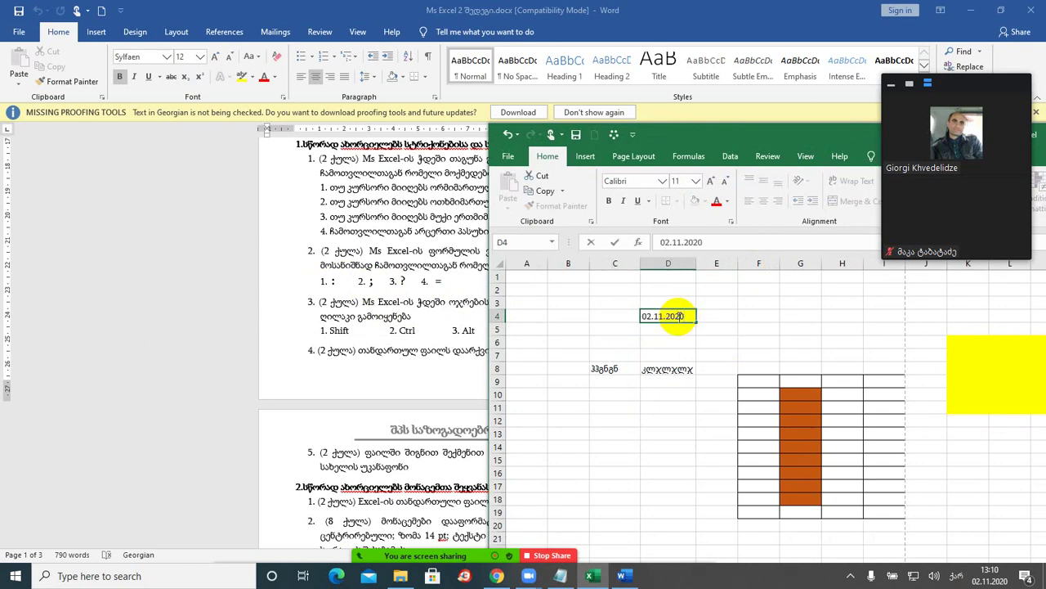
left_click(752, 318)
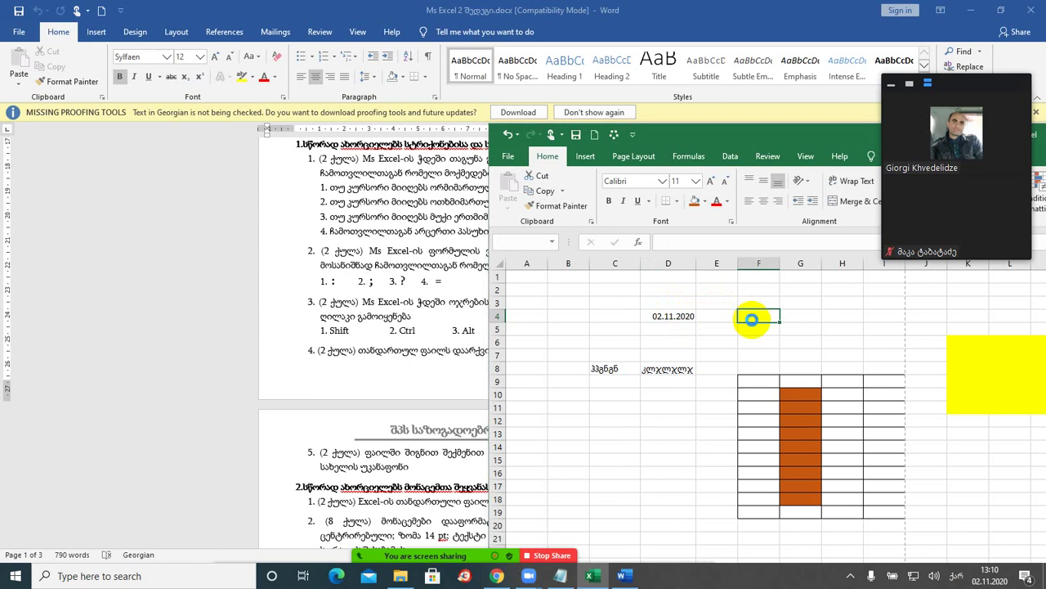
key("ctrl+bracketleft")
left_click(536, 325)
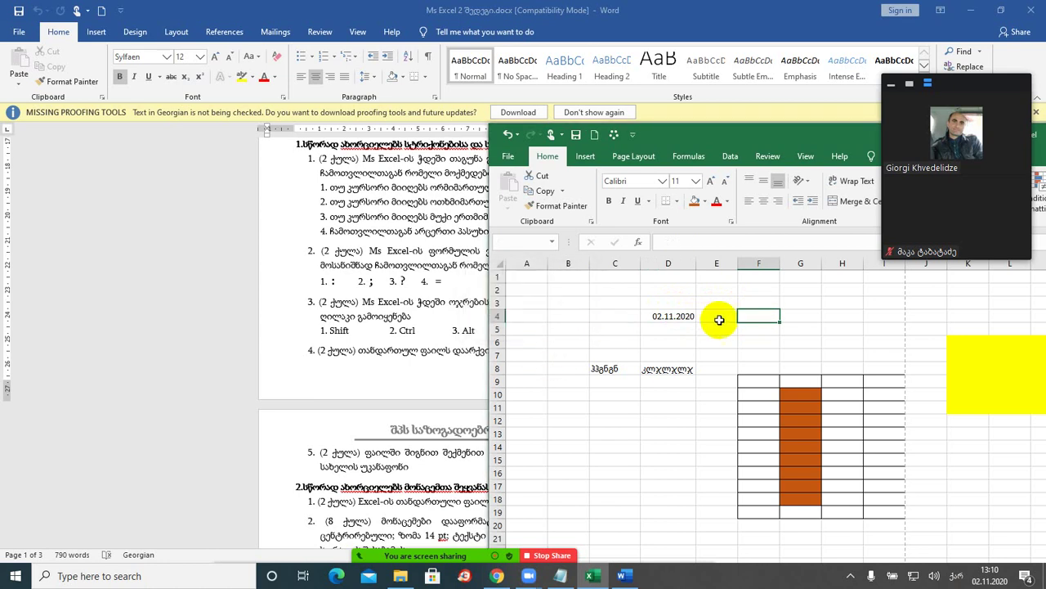
left_click(783, 318)
left_click(830, 316)
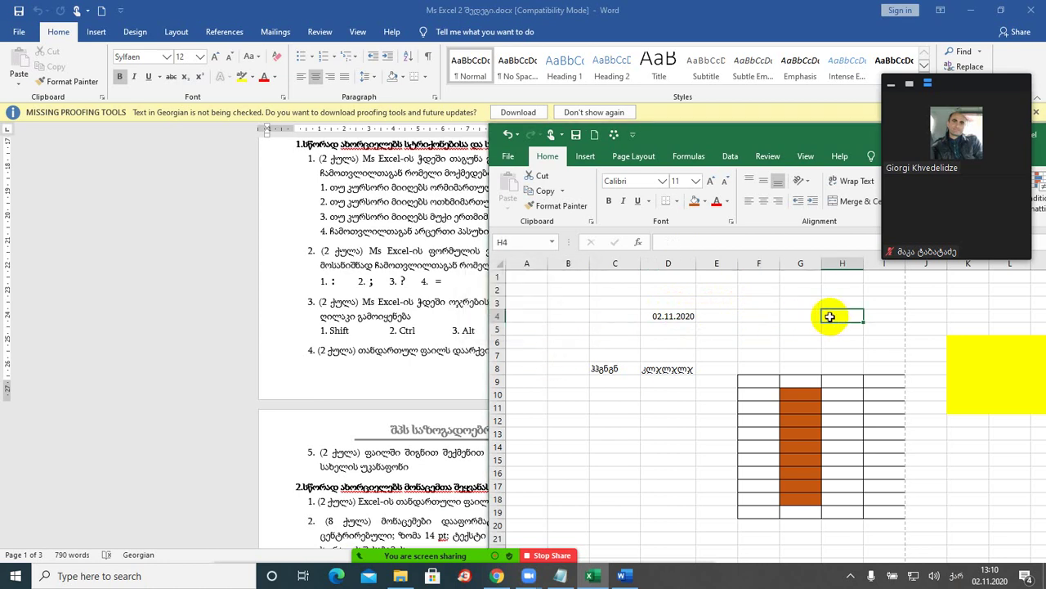
left_click(539, 314)
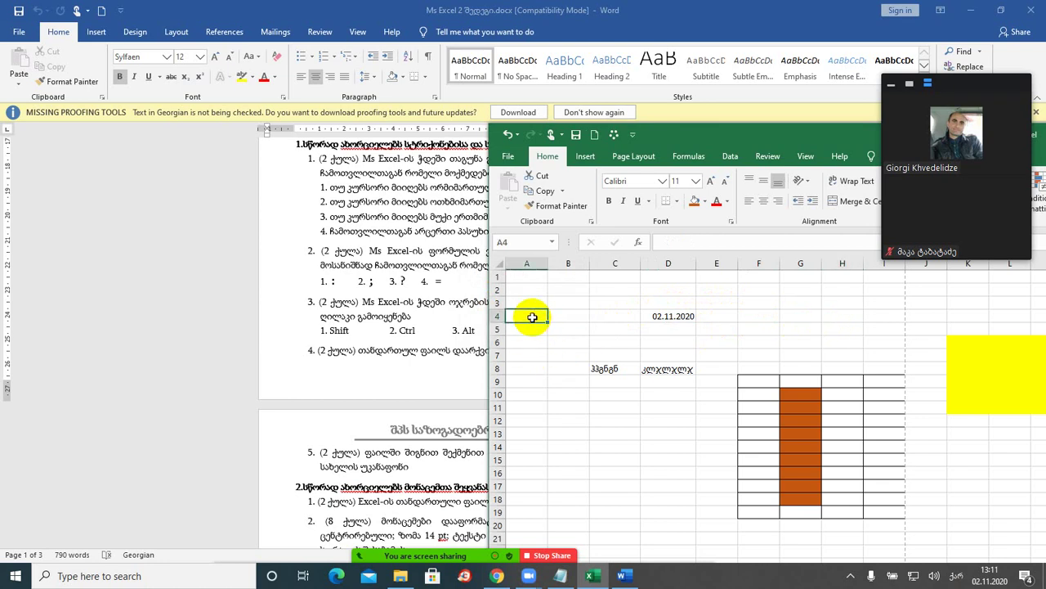
- Fill A4:A9 with the series 2–7 and AutoSum it to 27 in A10
type("2")
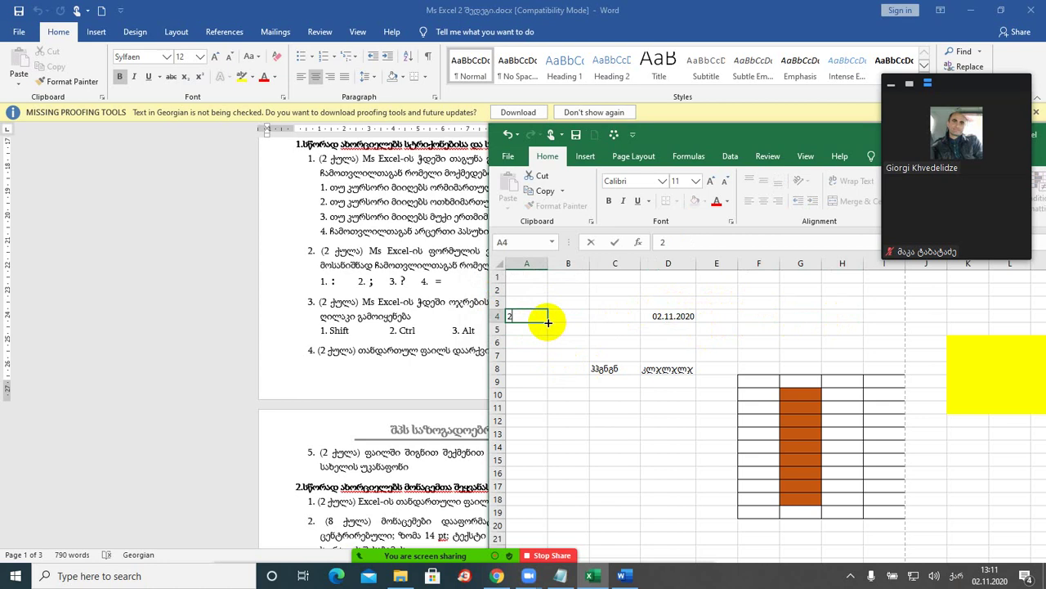
left_click_drag(548, 322, 537, 402)
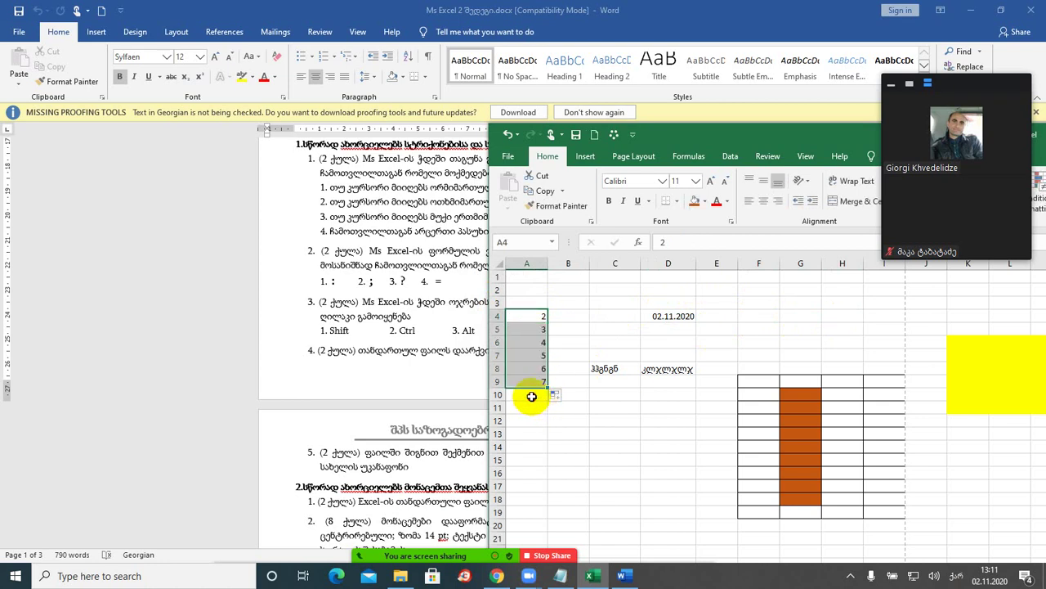
left_click(536, 396)
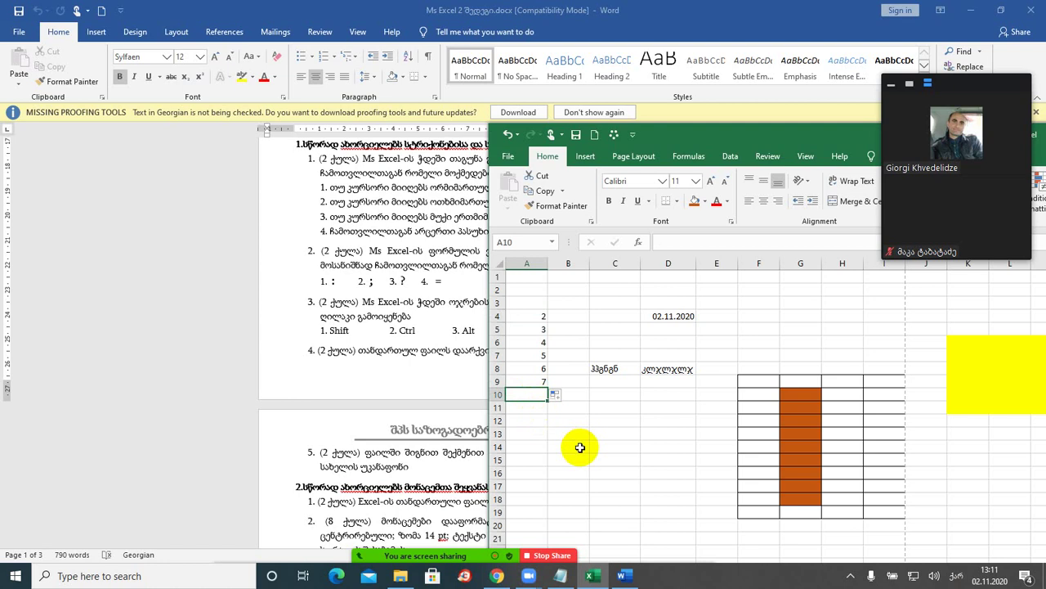
key("alt+equal")
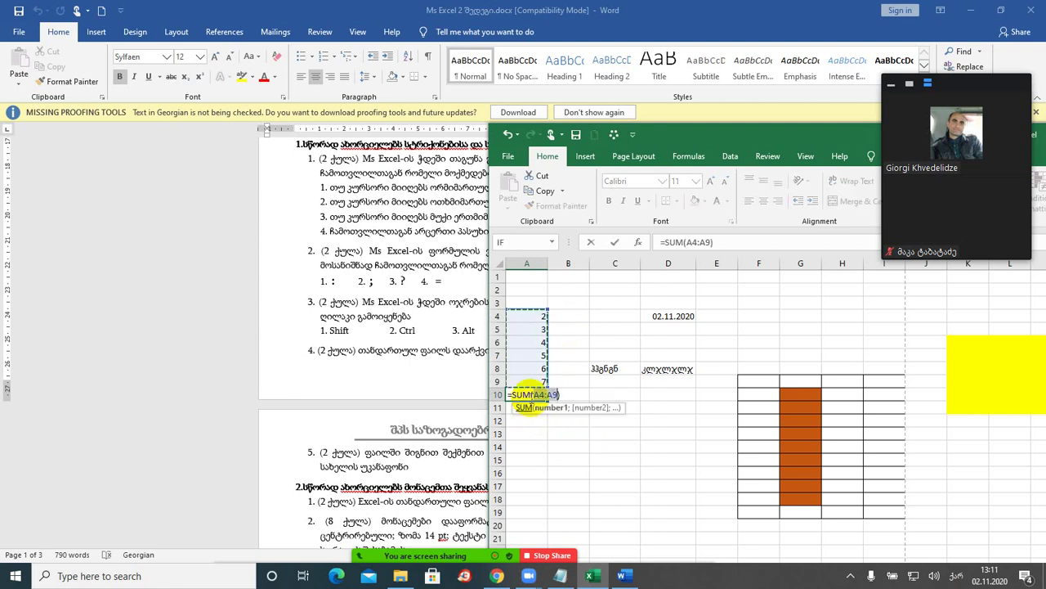
left_click_drag(672, 135, 707, 148)
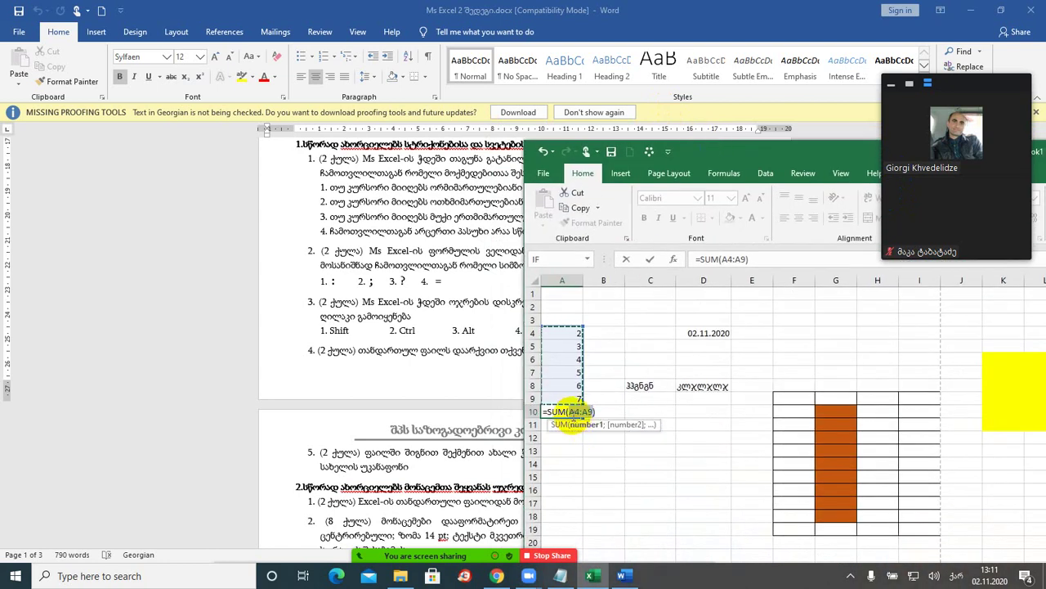
key("Return")
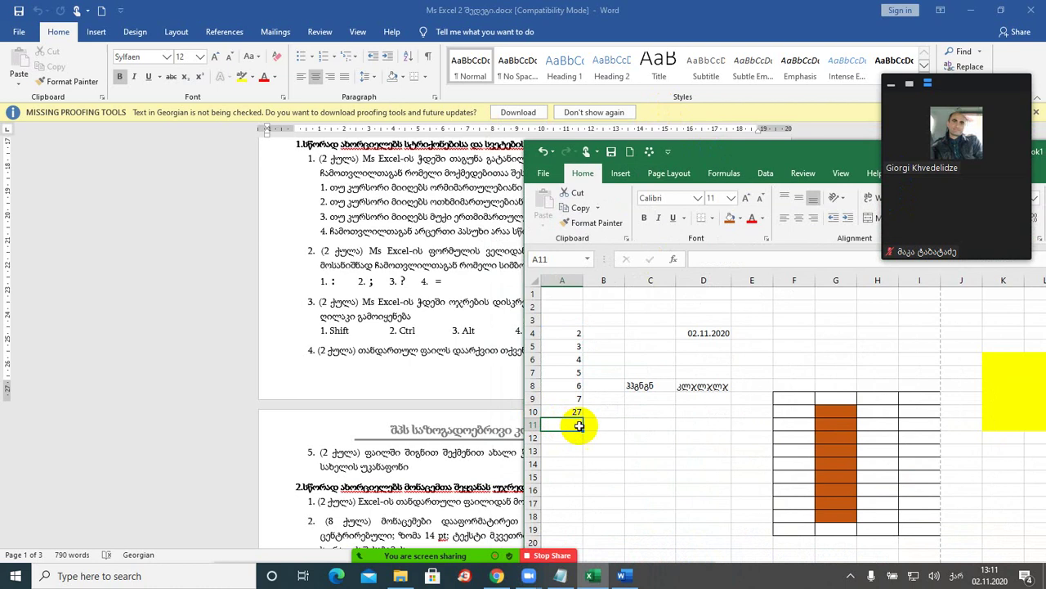
- Insert today's date, 02.11.2020, into A11
key("ctrl+semicolon")
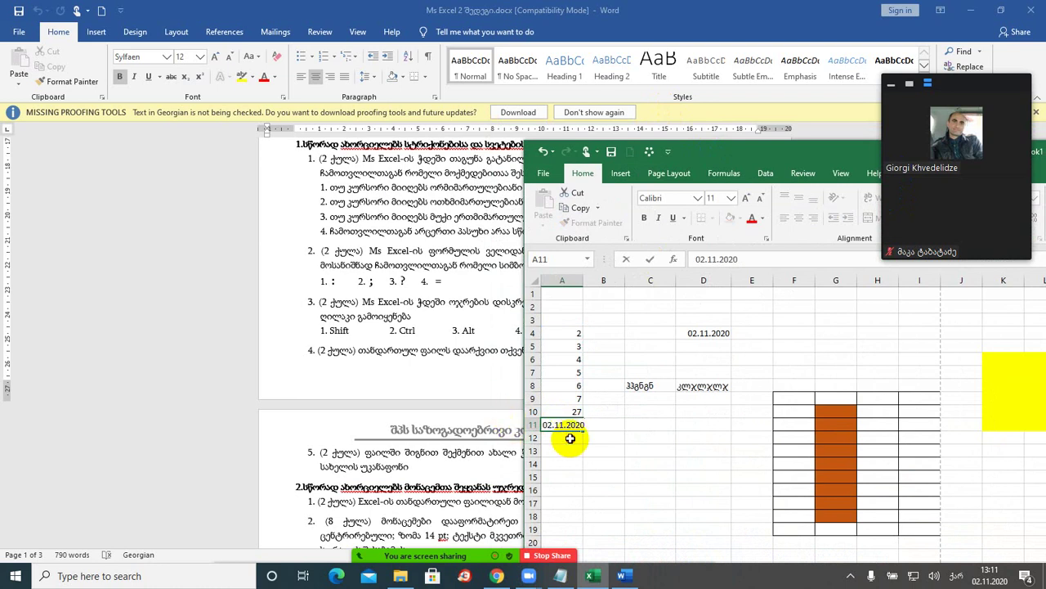
left_click(569, 438)
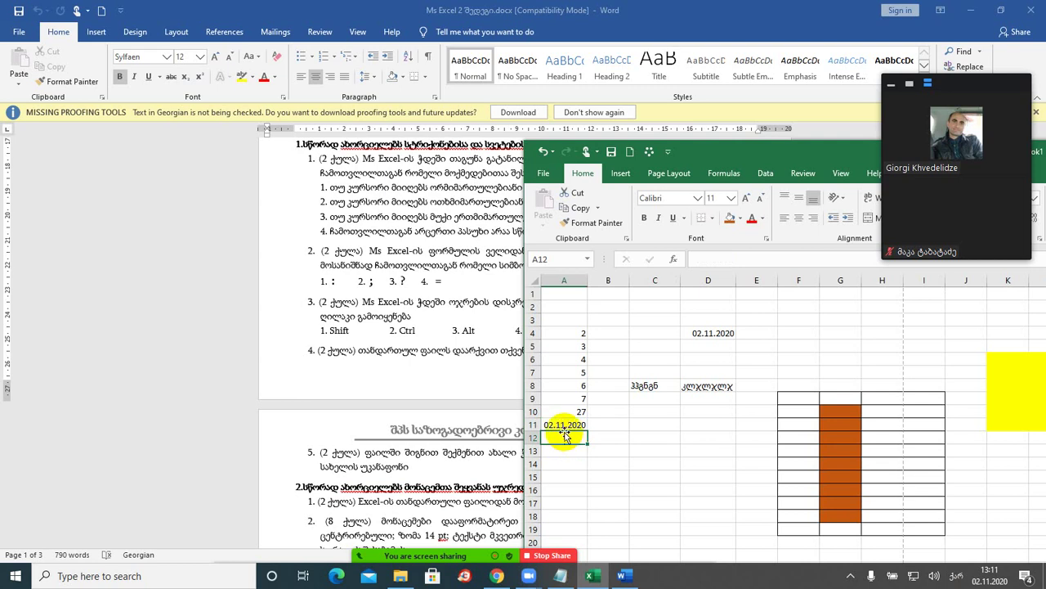
left_click(566, 426)
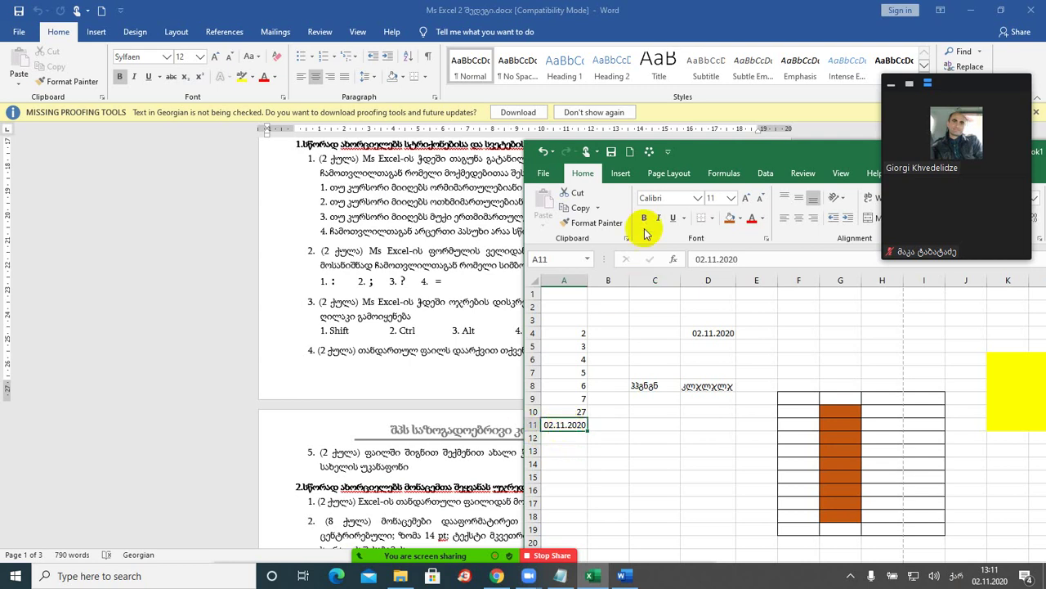
left_click_drag(713, 155, 747, 156)
- Enter 2 in B3, fill it as a series through F3, and AutoSum it to 20 in G3
left_click(659, 323)
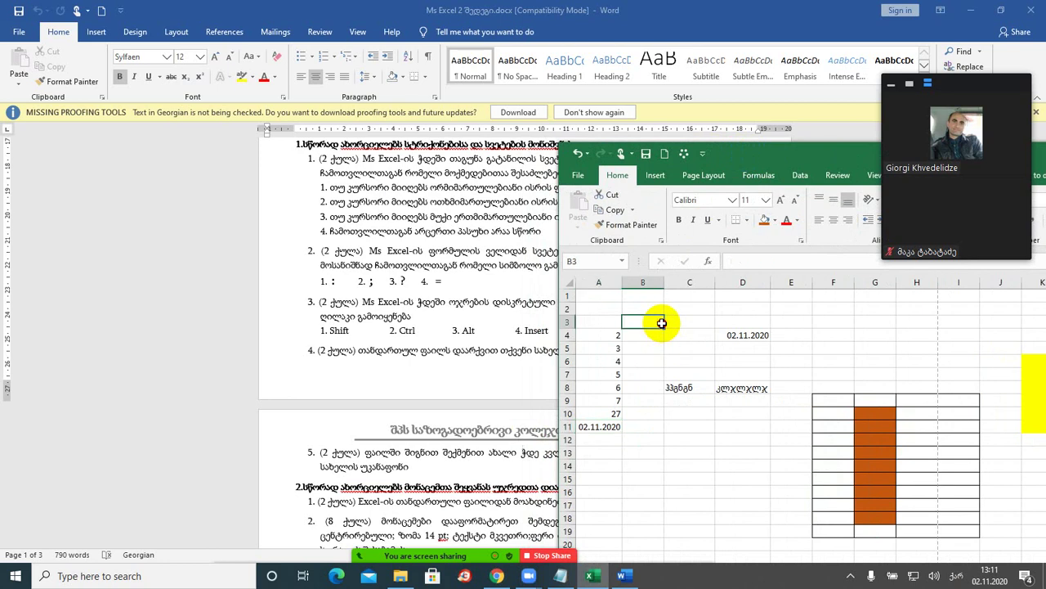
type("2")
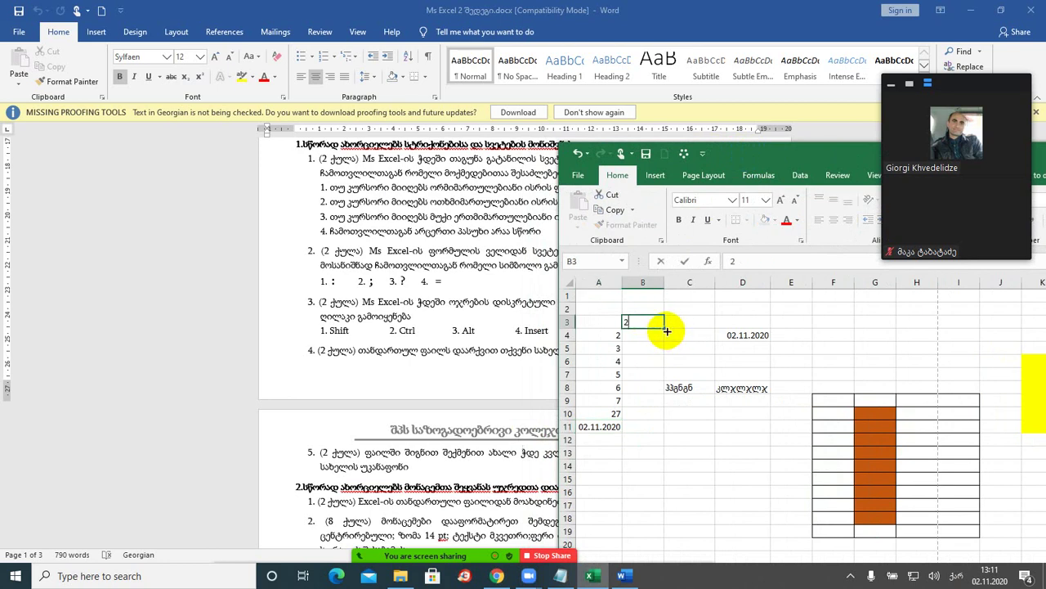
left_click_drag(665, 326, 842, 326)
left_click(877, 321)
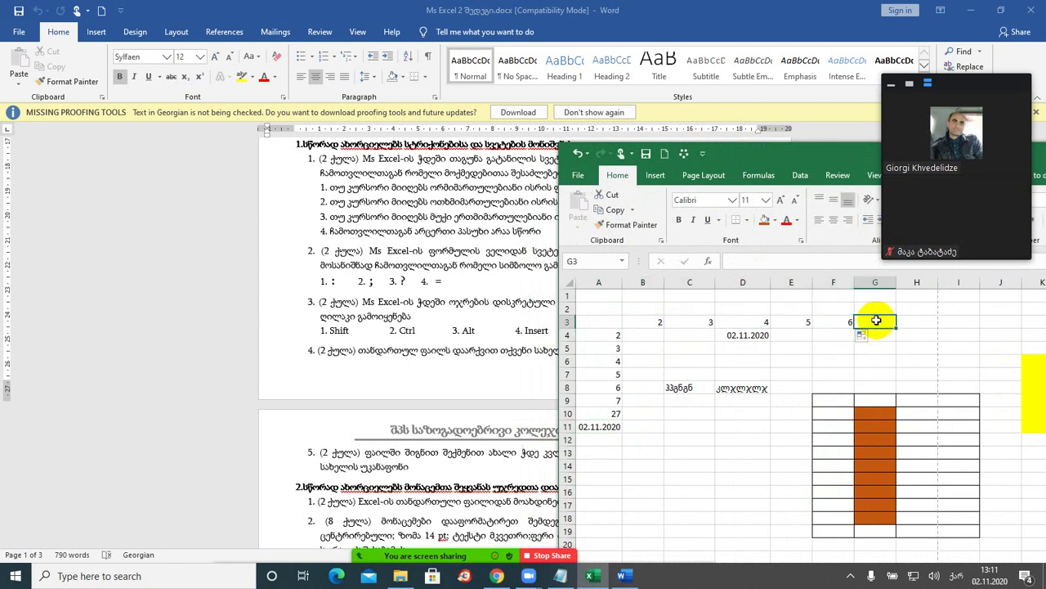
key("alt+equal")
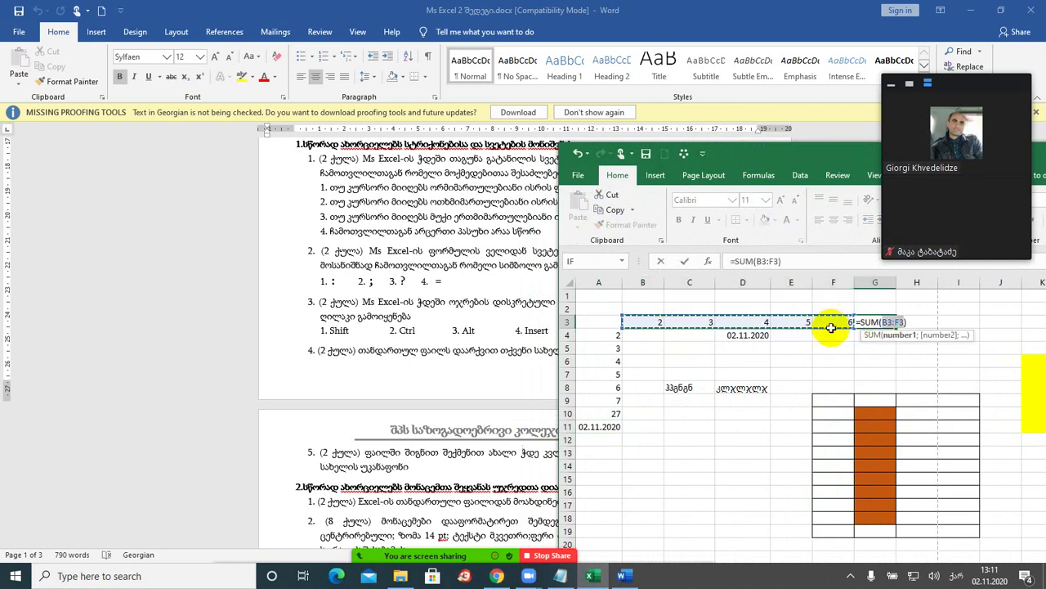
key("Return")
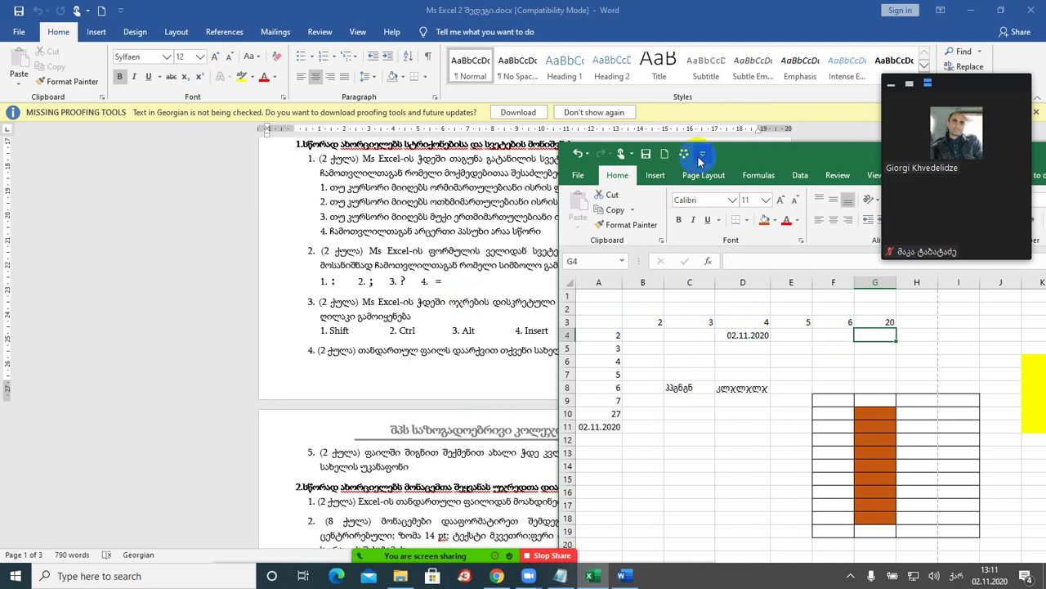
left_click_drag(729, 155, 647, 226)
- Scroll Word to the questions on formatting data and tables, with Excel placed on the right
scroll(322, 370, "down", 4)
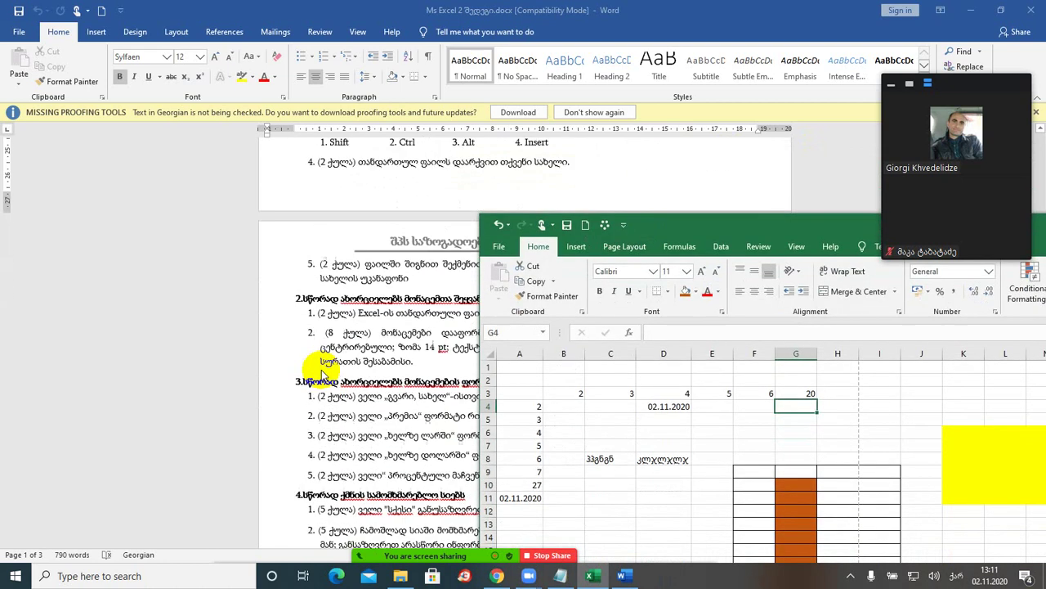
scroll(324, 375, "down", 2)
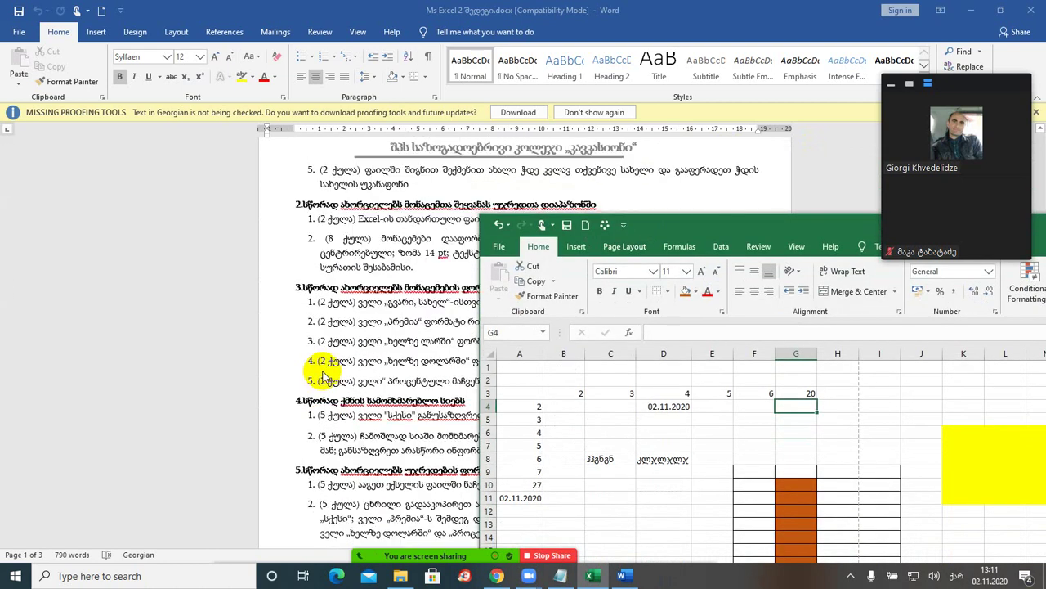
scroll(323, 377, "down", 1)
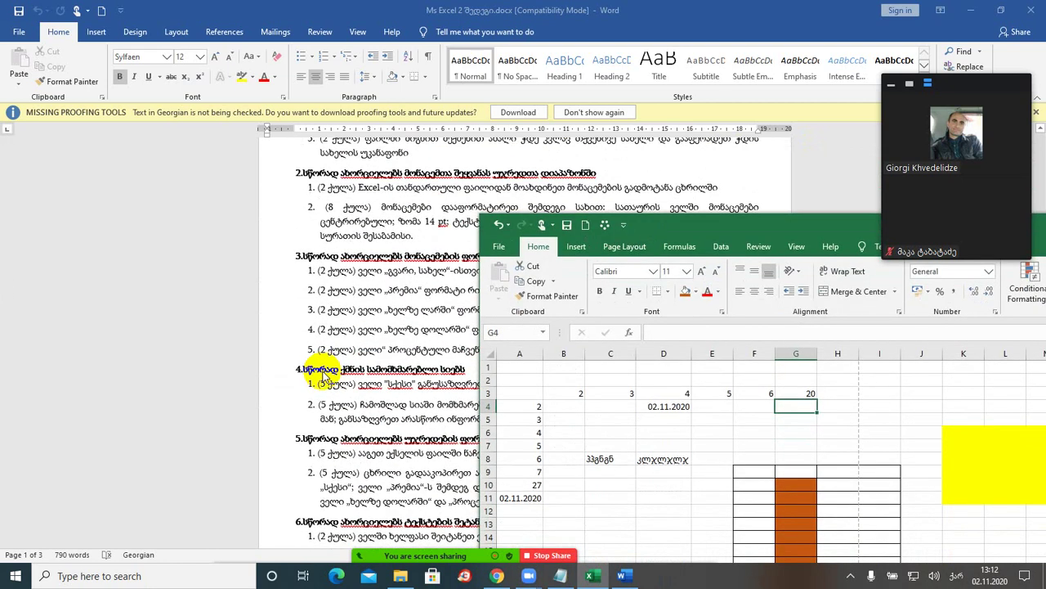
left_click_drag(679, 231, 512, 318)
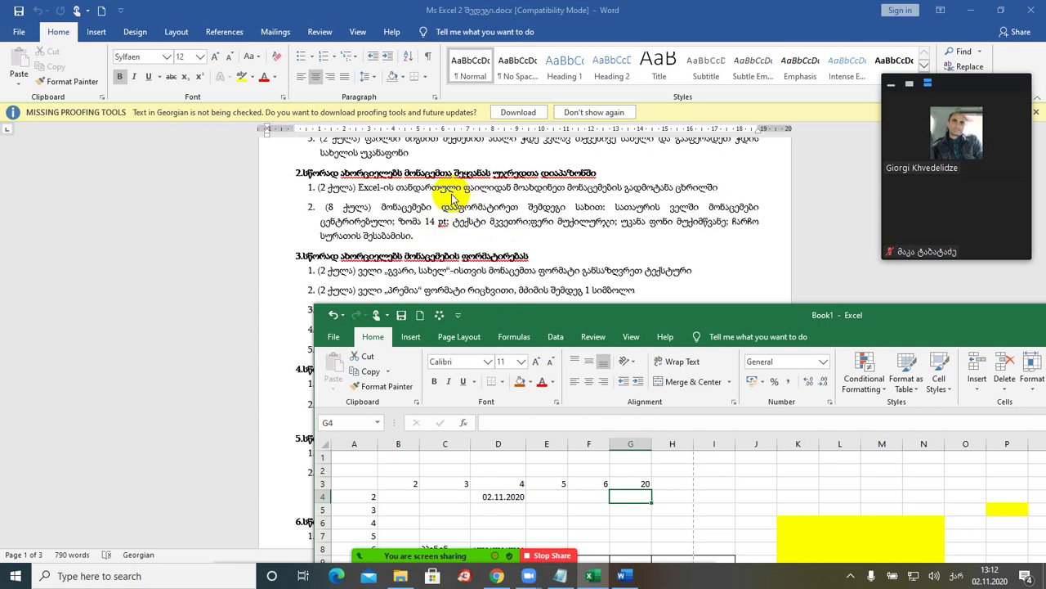
scroll(444, 223, "down", 1)
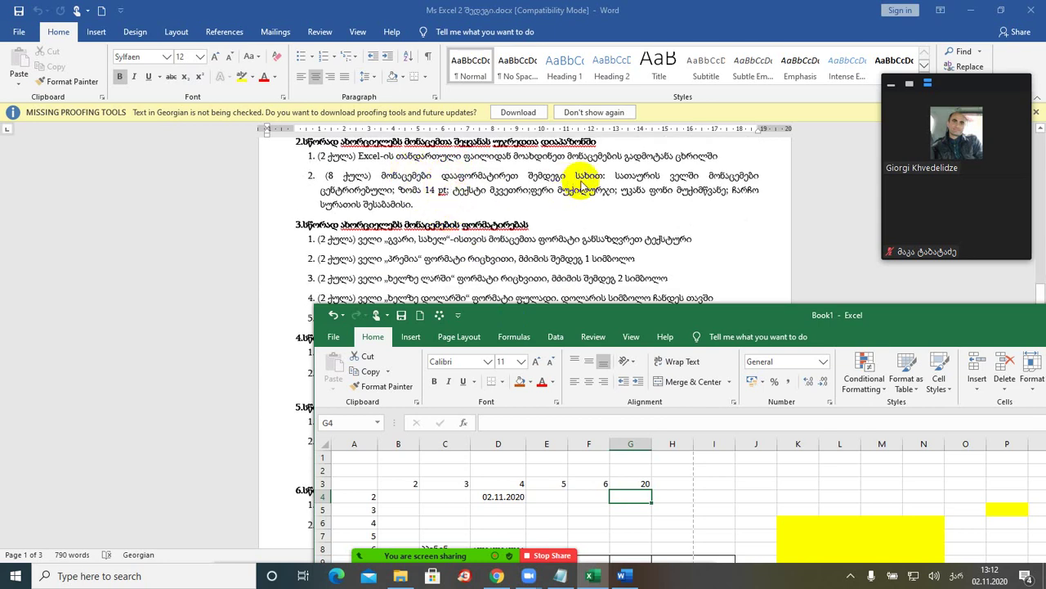
left_click(419, 190)
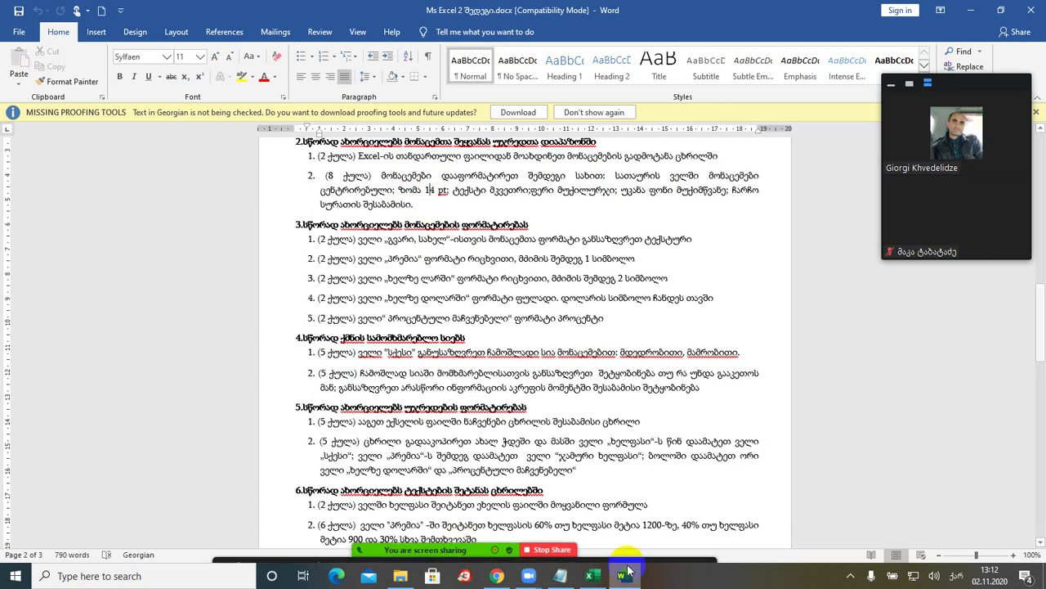
left_click(595, 578)
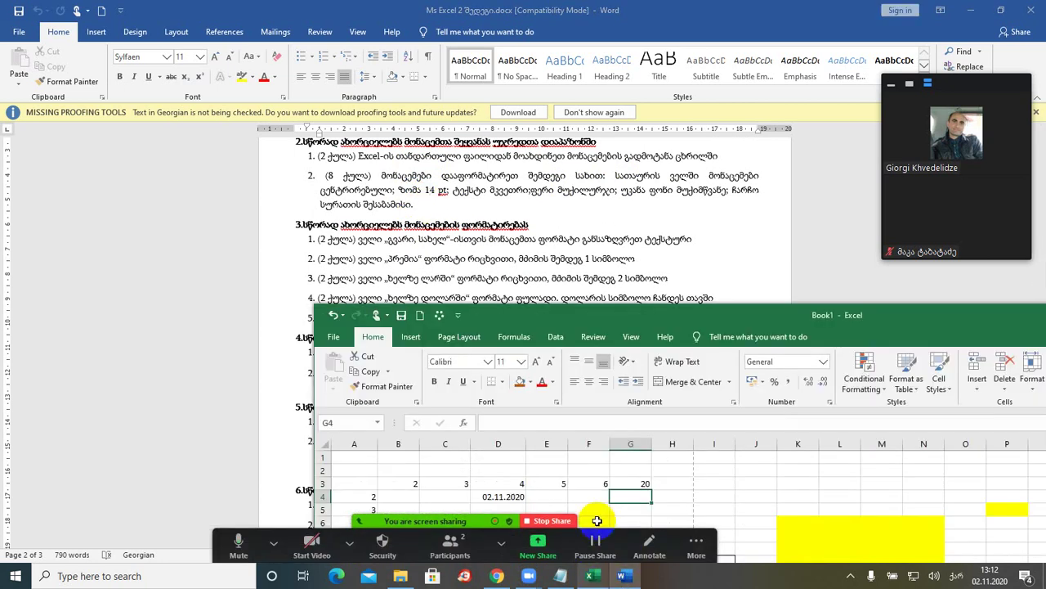
left_click_drag(572, 267, 1045, 294)
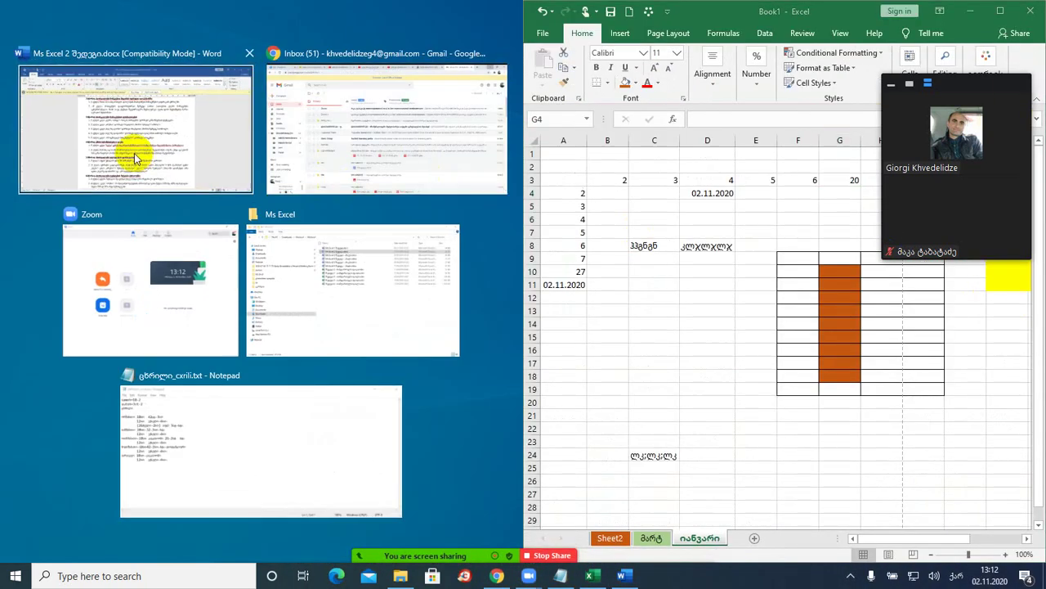
- Snap Word to the left half, set C8:D8 to font size 14, and autofit column D
left_click(134, 153)
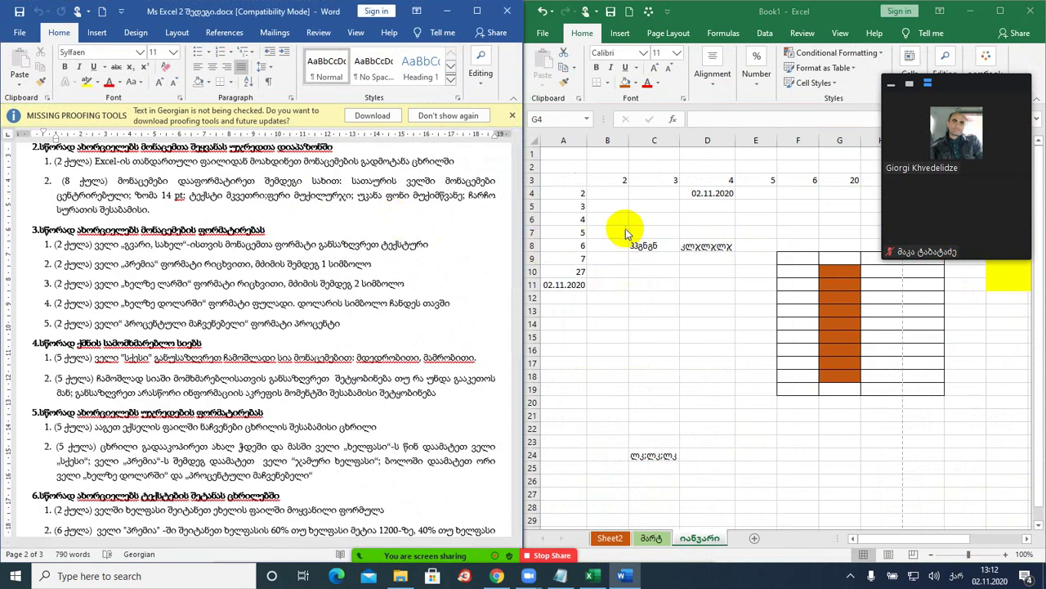
key("alt+Tab")
left_click_drag(632, 246, 708, 245)
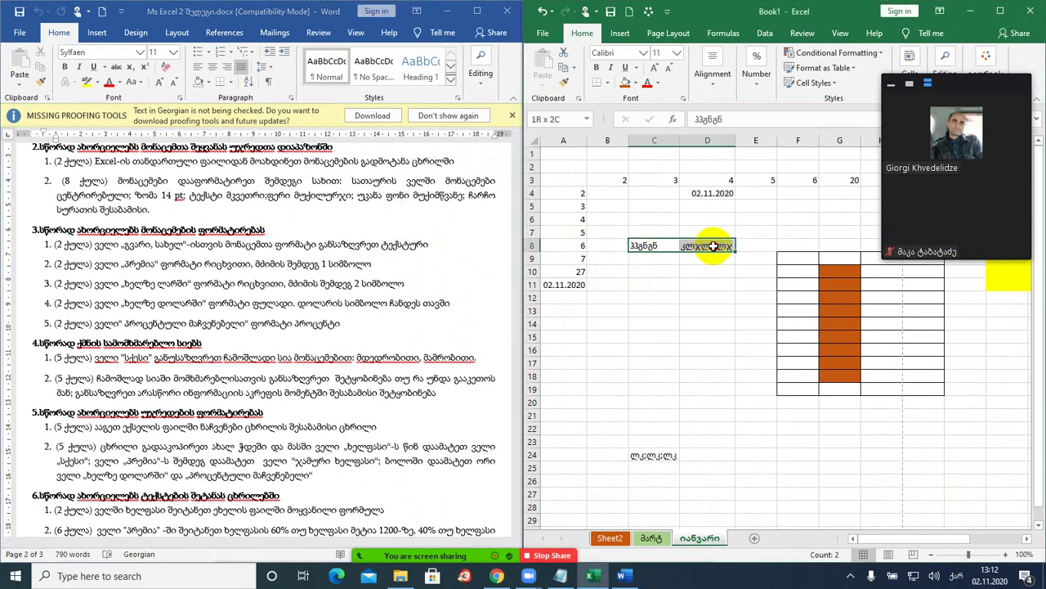
left_click(677, 56)
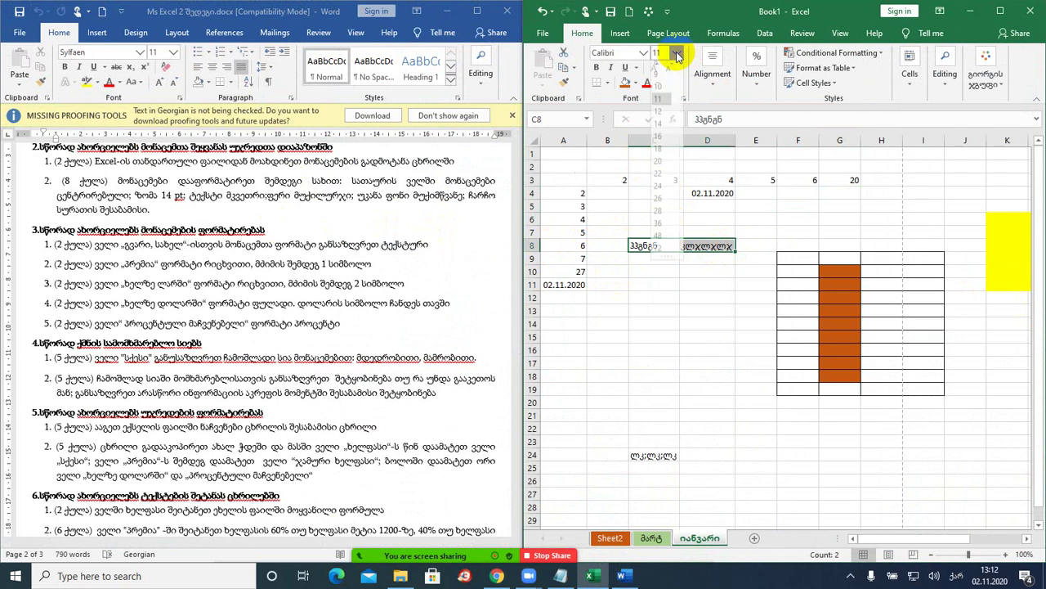
left_click(659, 130)
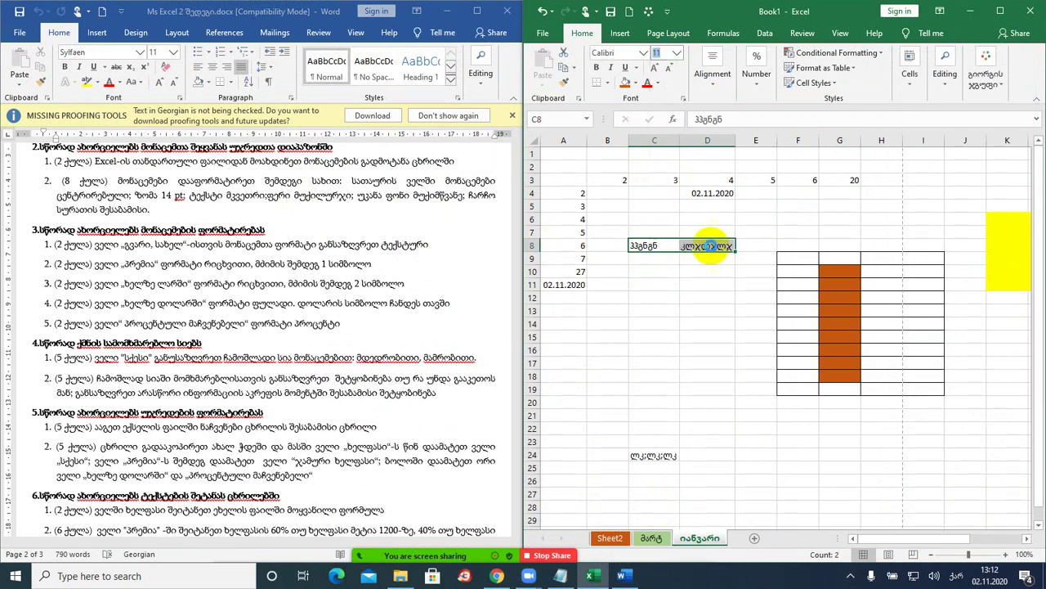
double_click(745, 140)
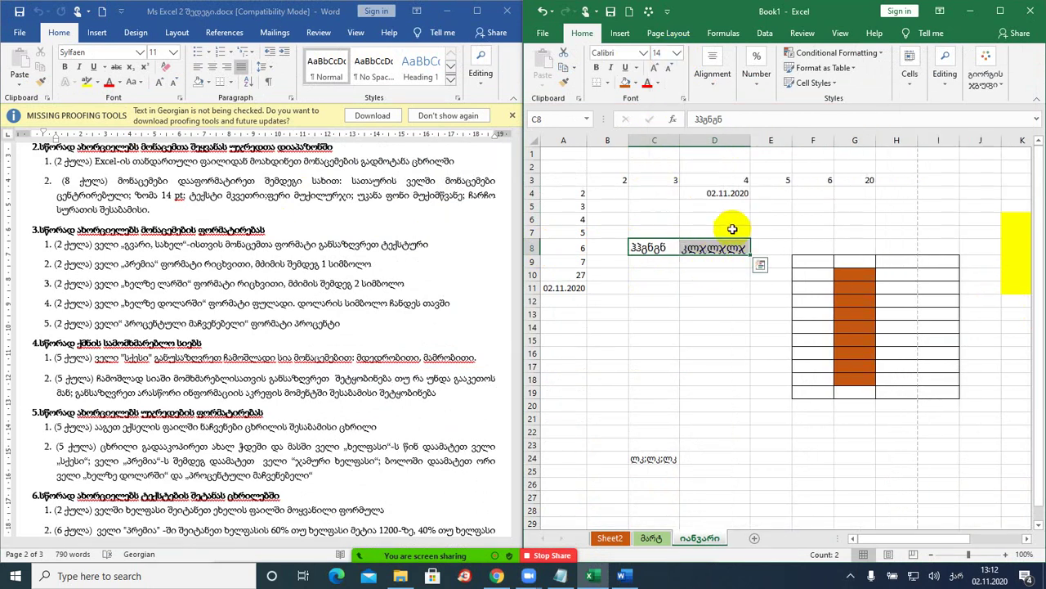
- Give C8:D8 a dark blue fill and white text, then mute the meeting microphone
left_click(635, 85)
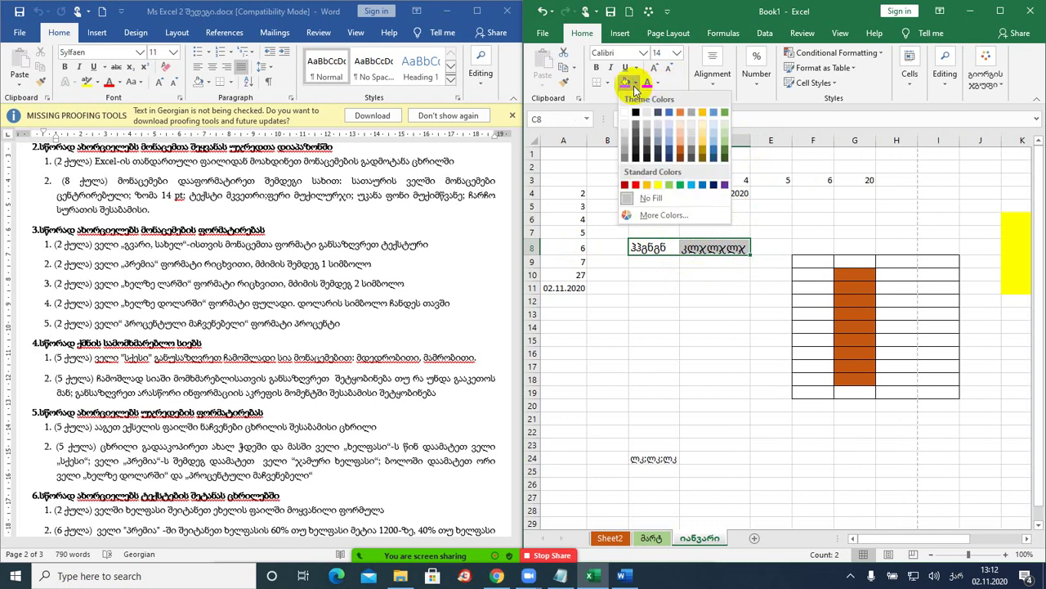
left_click(654, 150)
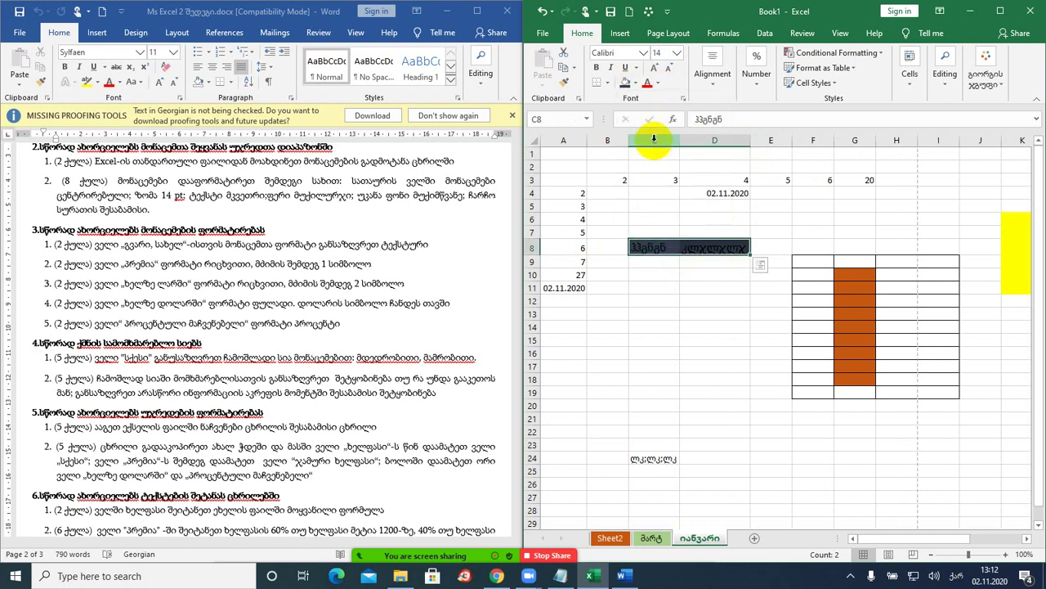
left_click(660, 85)
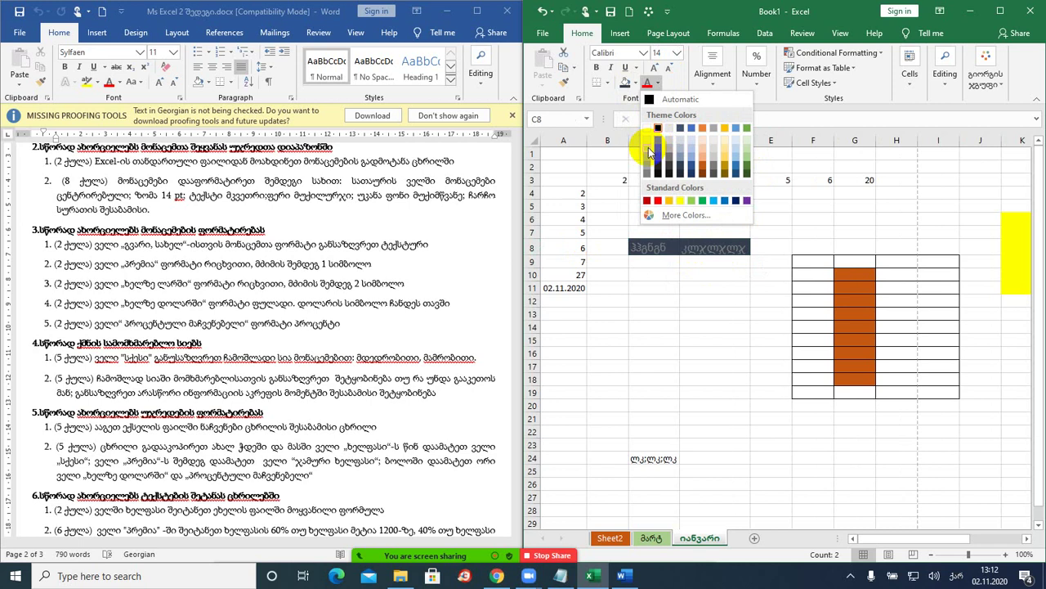
left_click(642, 132)
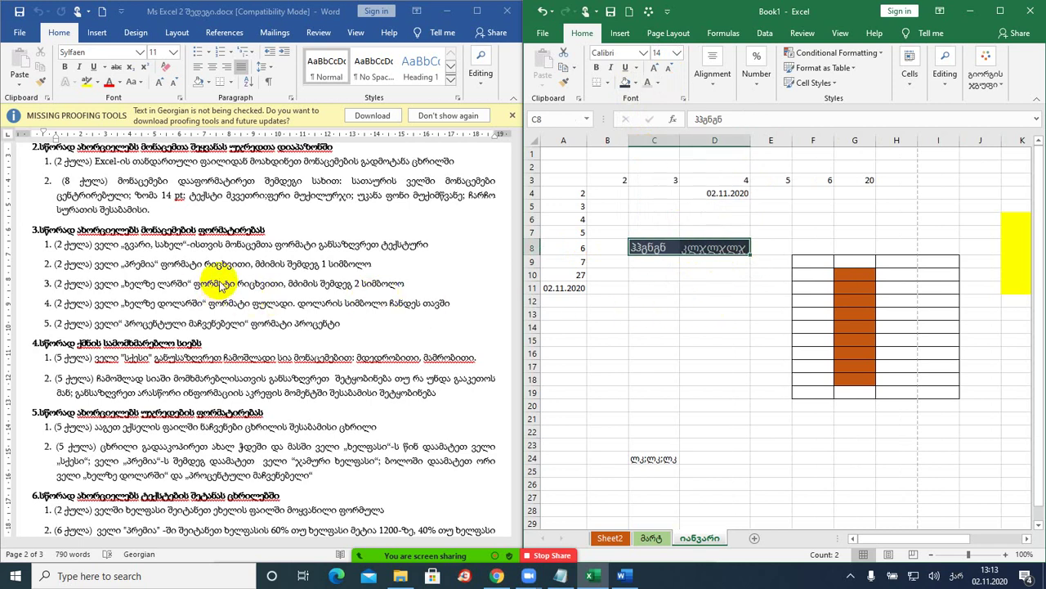
mouse_move(446, 572)
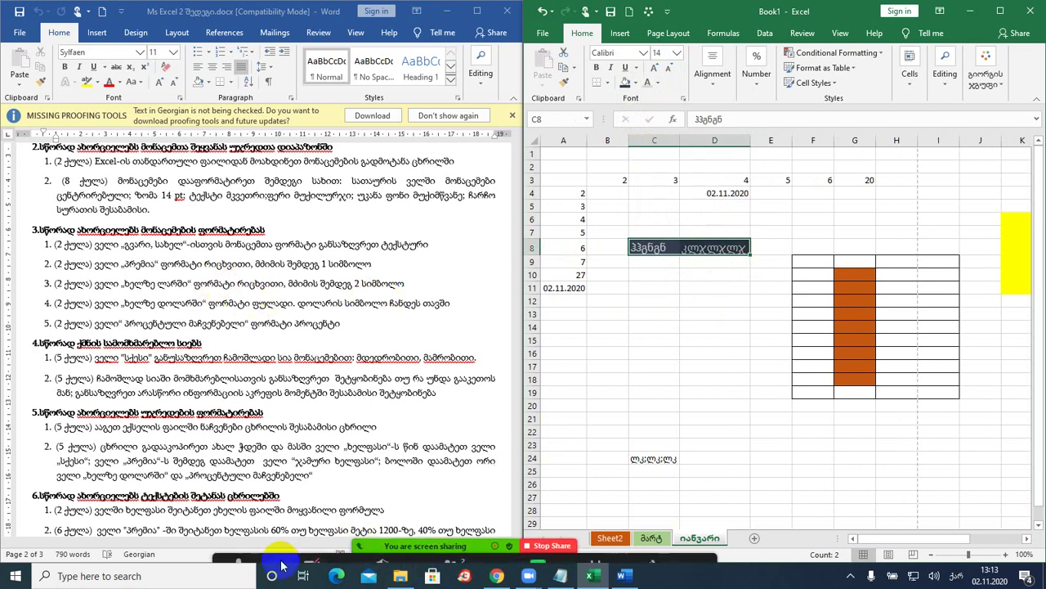
left_click(238, 552)
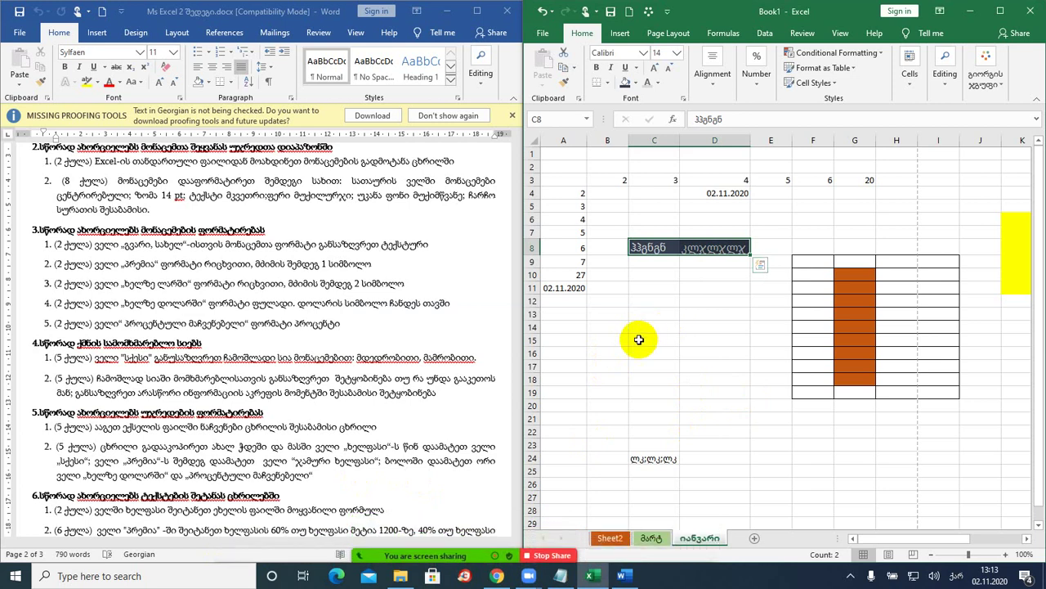
- Enter a first name in B16 and a surname in C16, and format B16:C16 as Text
left_click(607, 352)
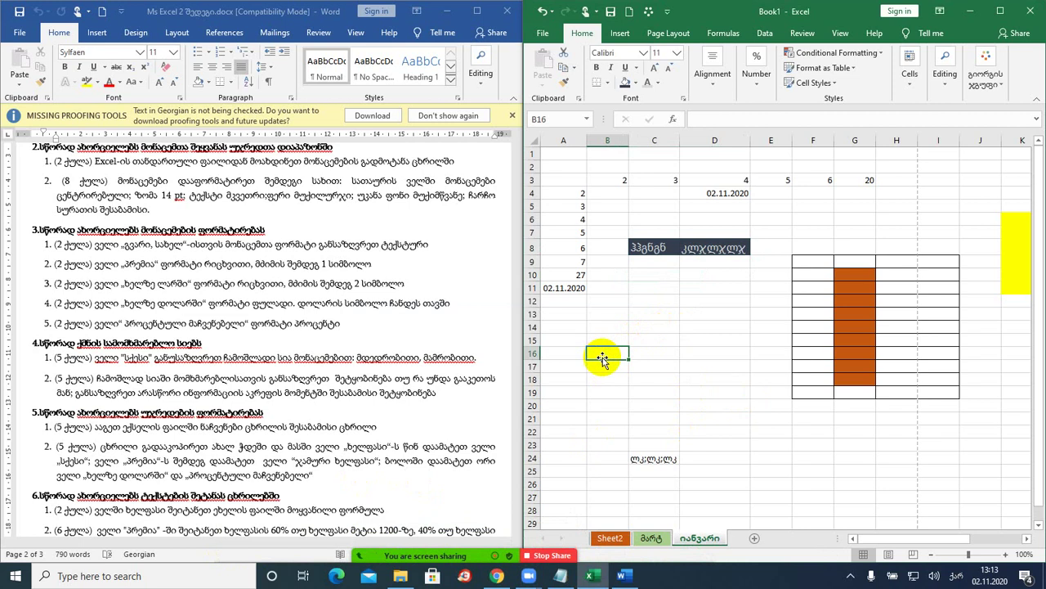
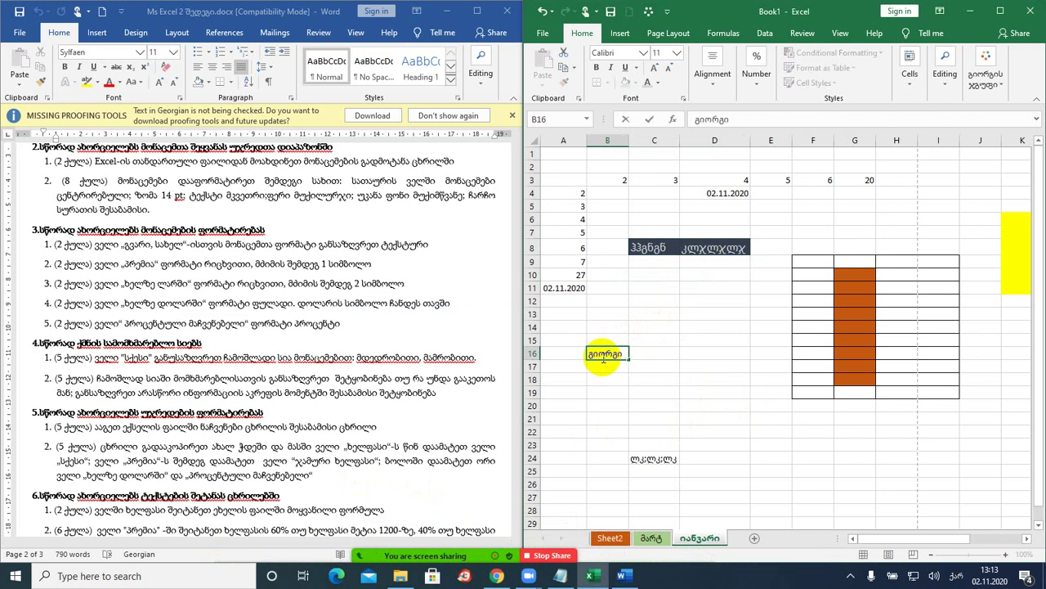
key("Tab")
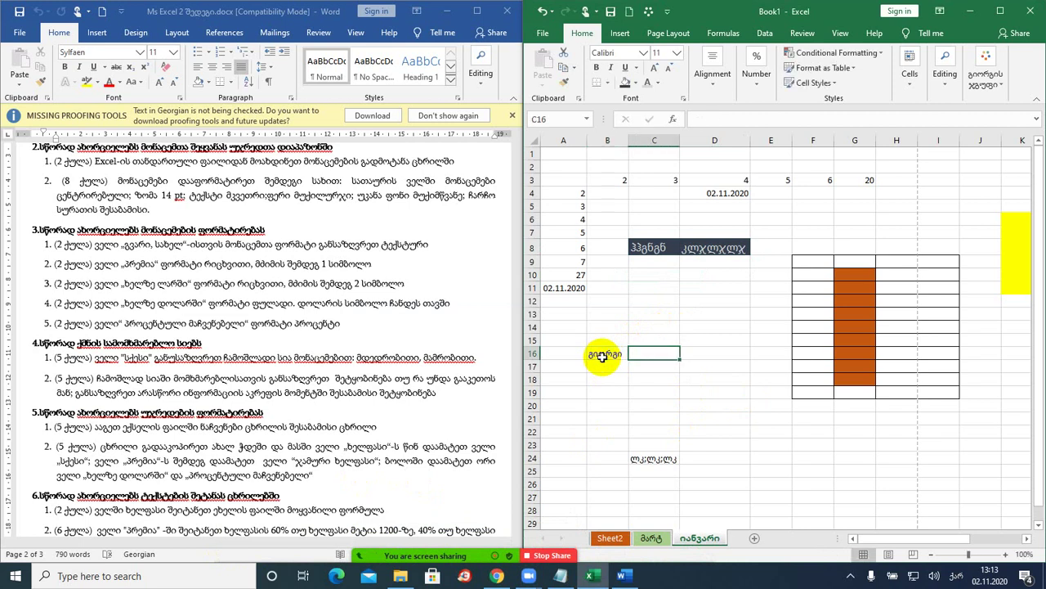
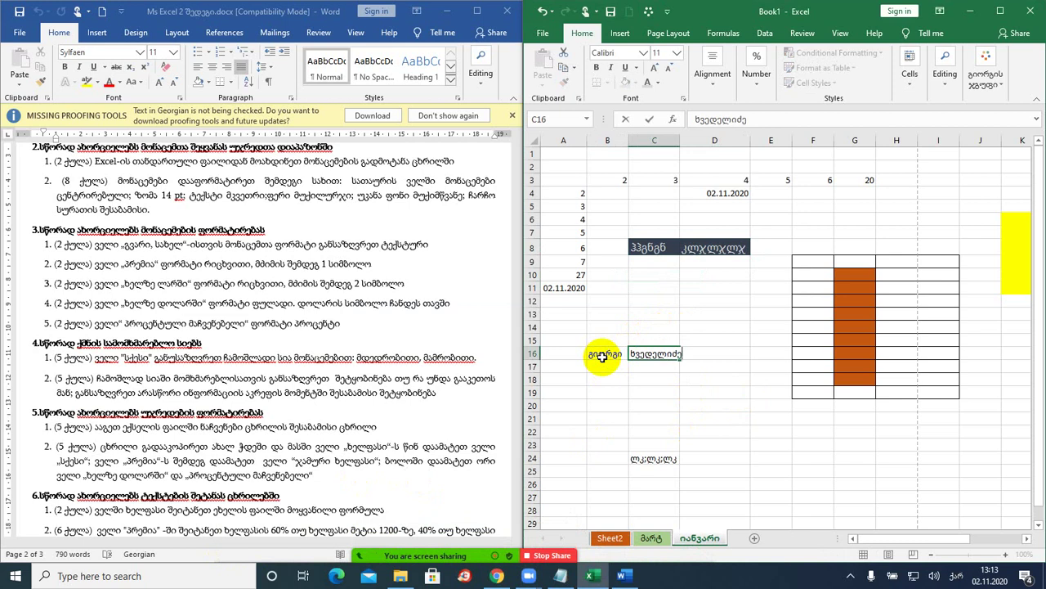
key("Return")
left_click_drag(604, 353, 666, 355)
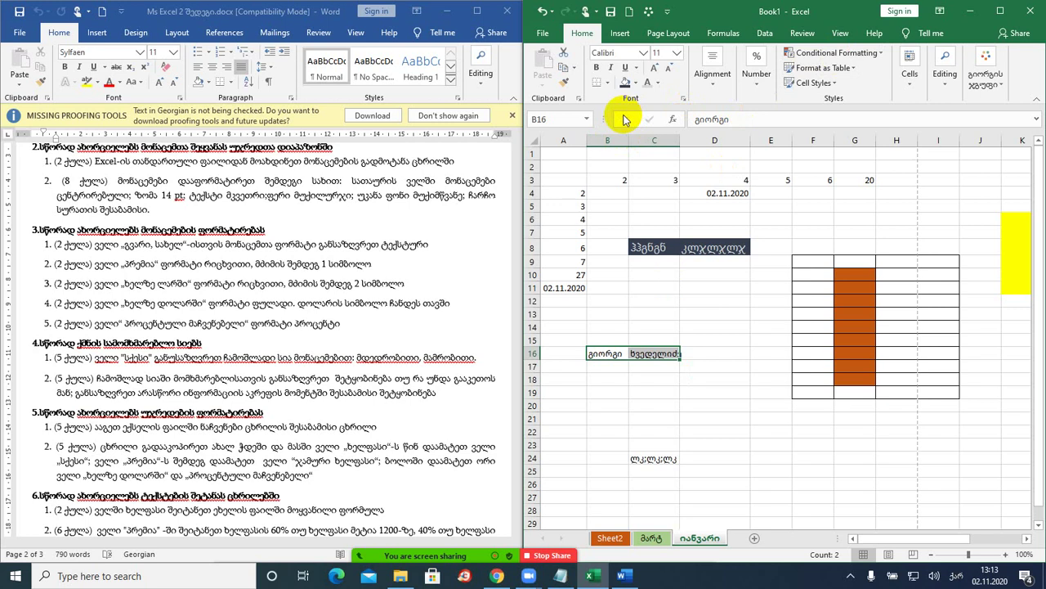
left_click_drag(521, 106, 464, 105)
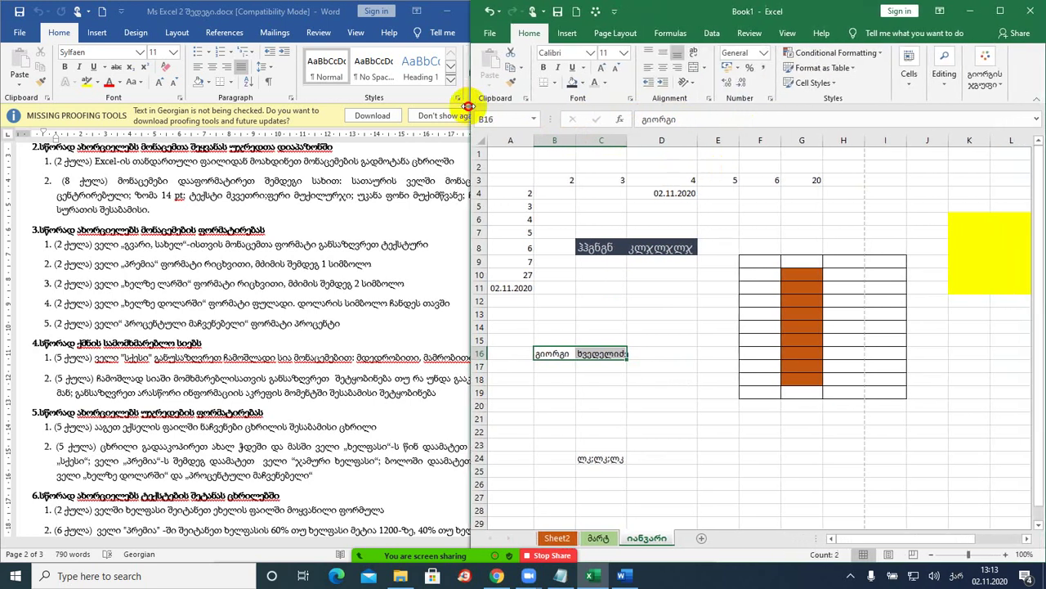
left_click(768, 52)
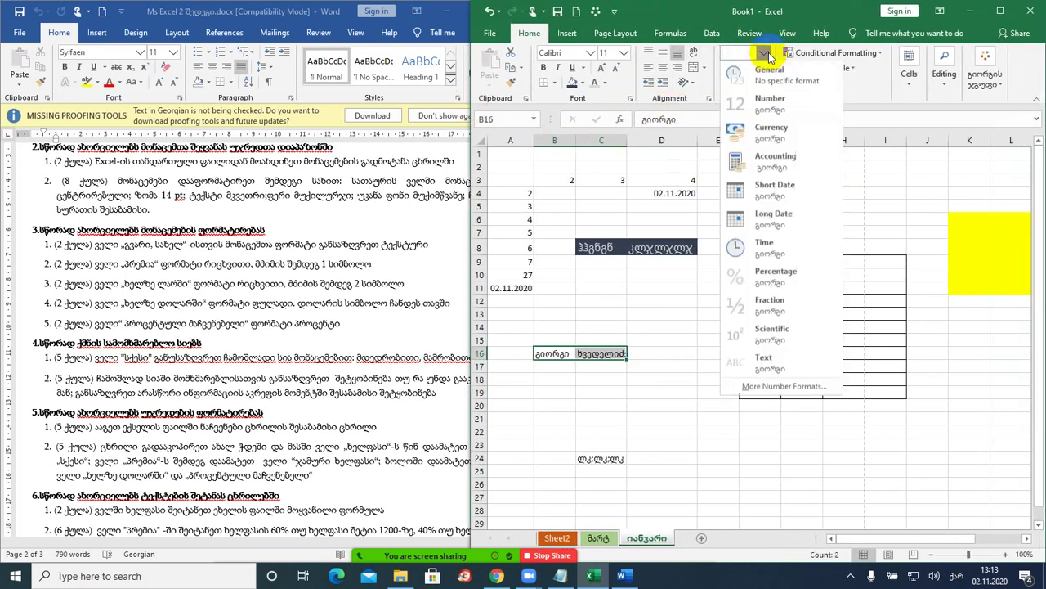
left_click(772, 359)
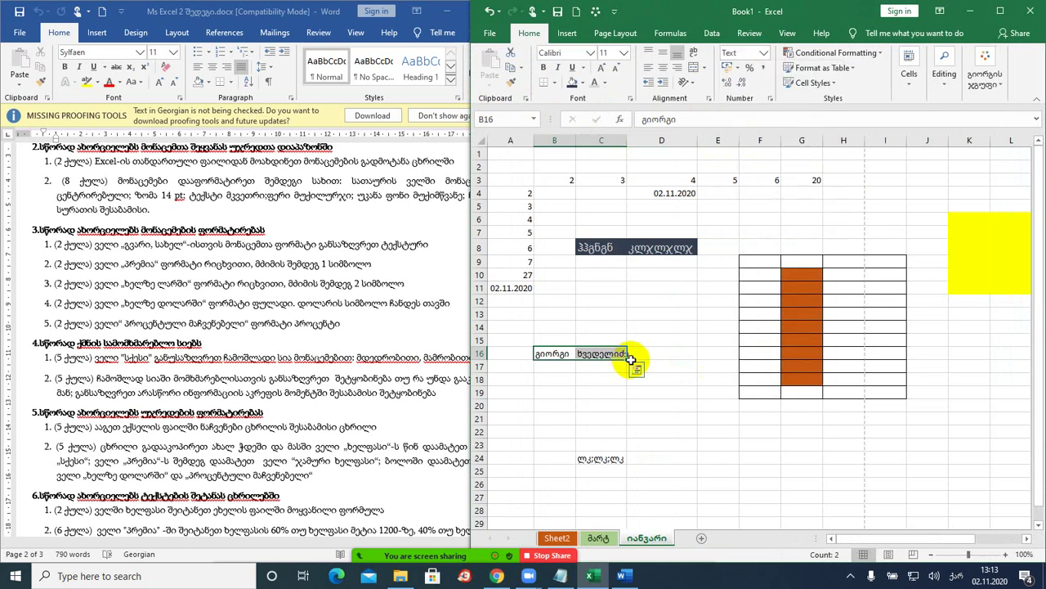
left_click(585, 380)
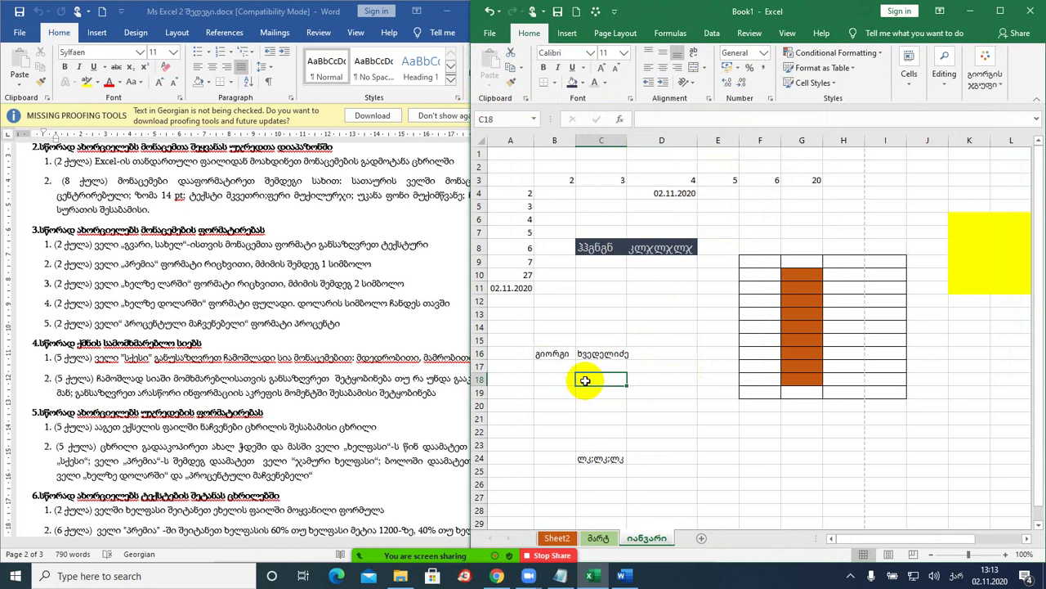
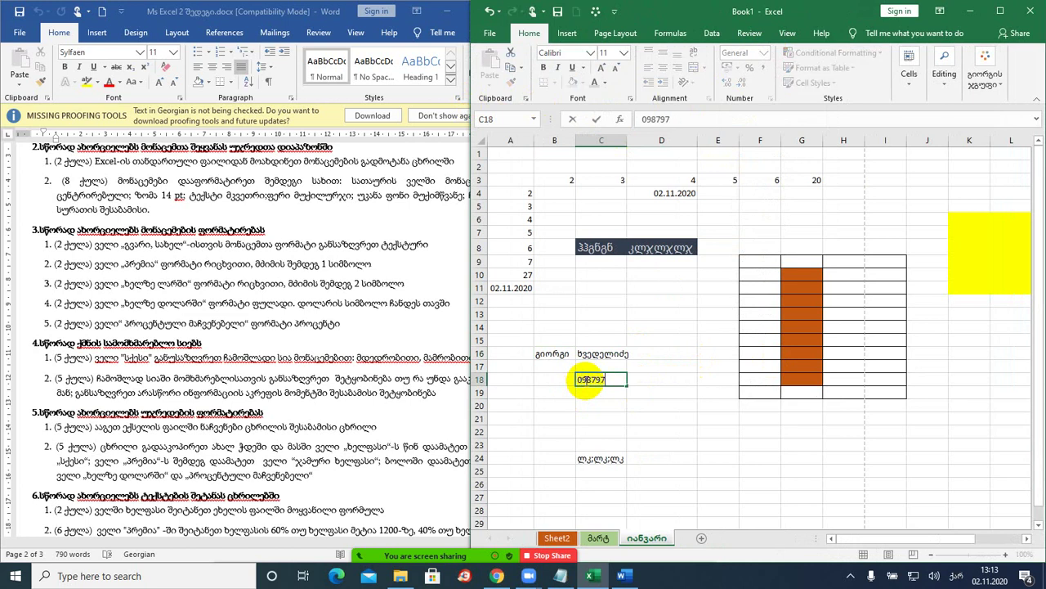
key("Return")
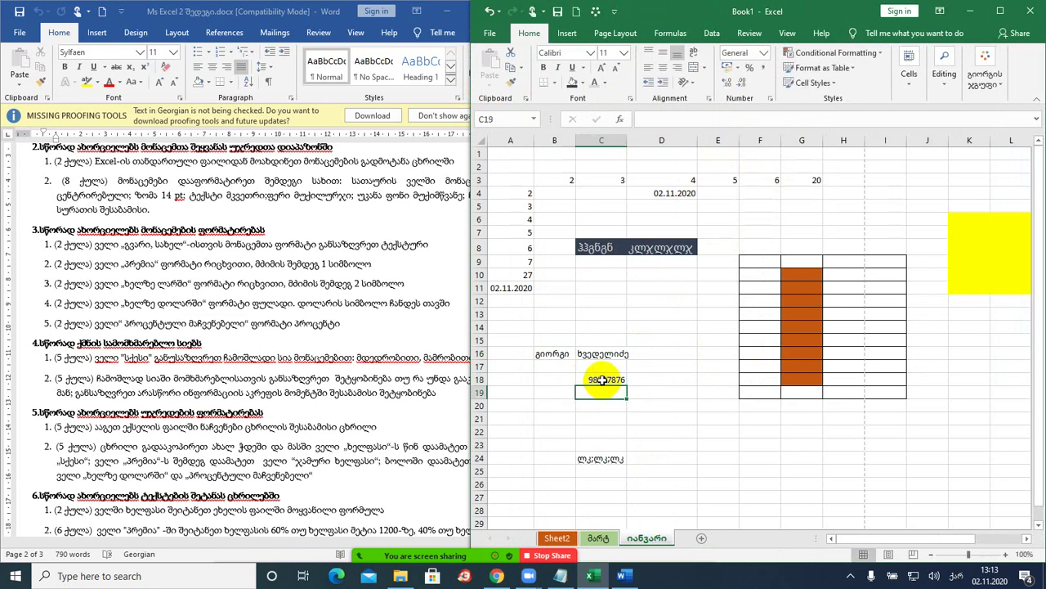
left_click(596, 379)
left_click(766, 53)
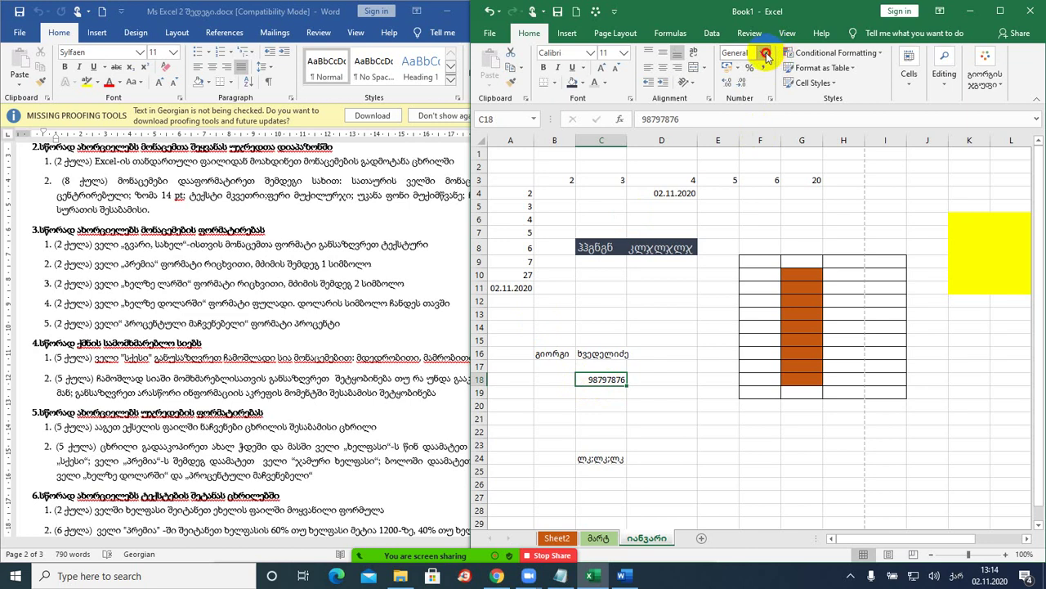
left_click(752, 359)
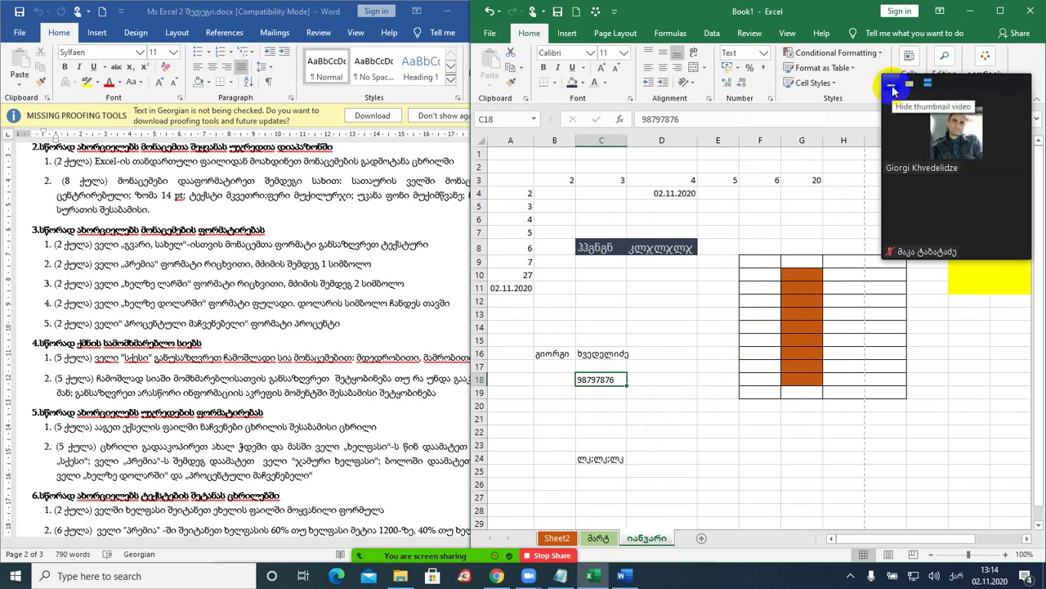
- Widen column C, enter 8787878 in C19, and retype 098765 in C18 to keep its leading zero
left_click(892, 87)
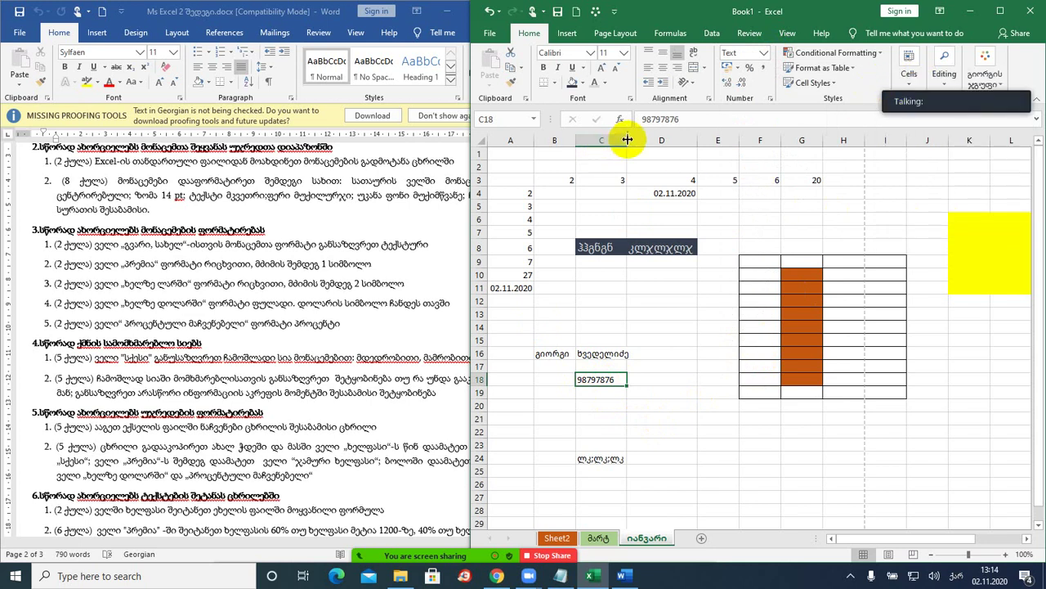
left_click_drag(626, 139, 664, 140)
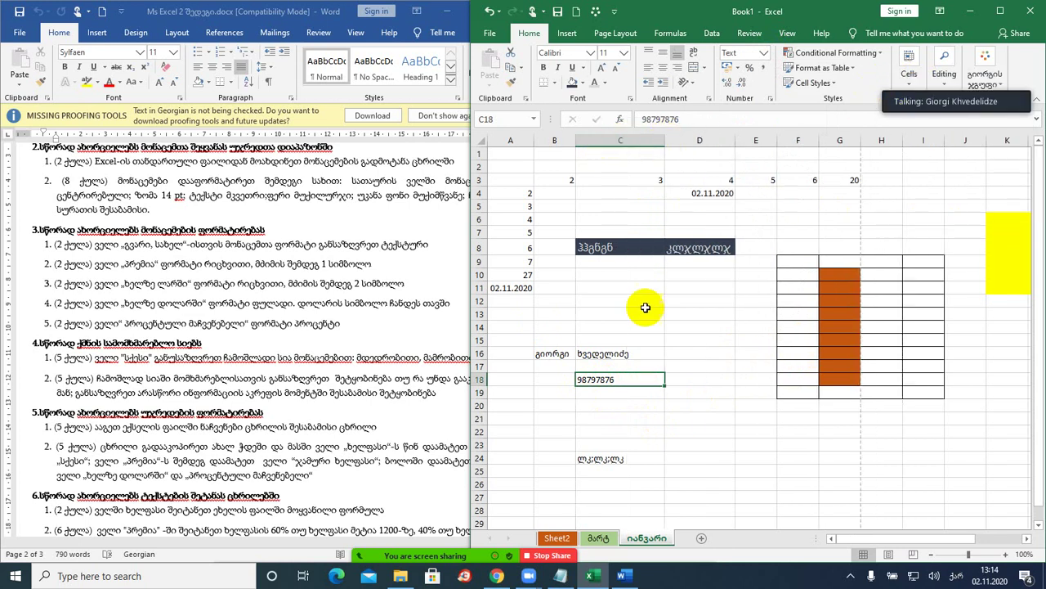
left_click(611, 394)
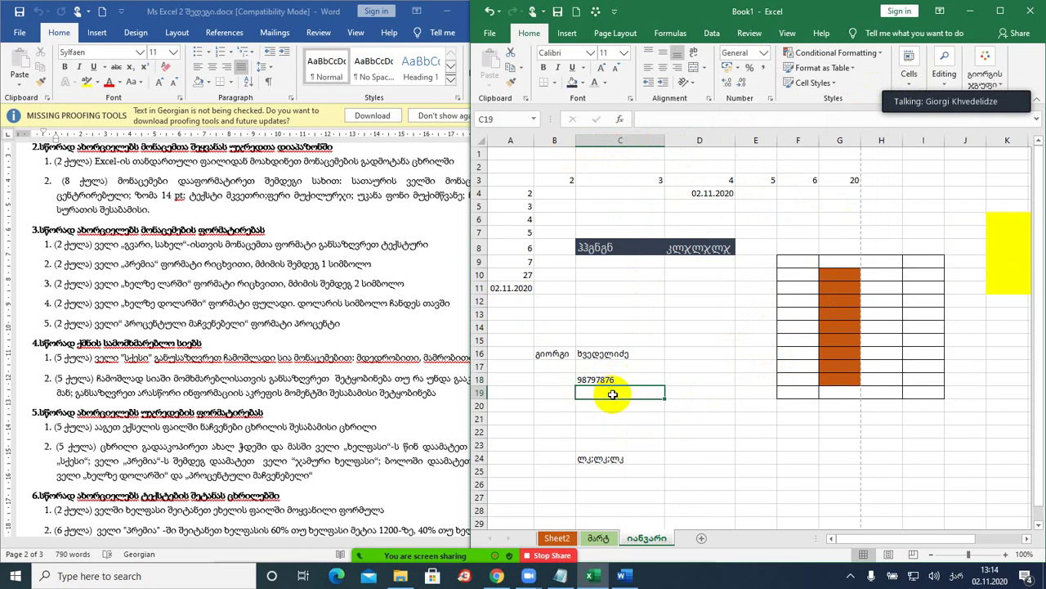
type("8787878")
key("Return")
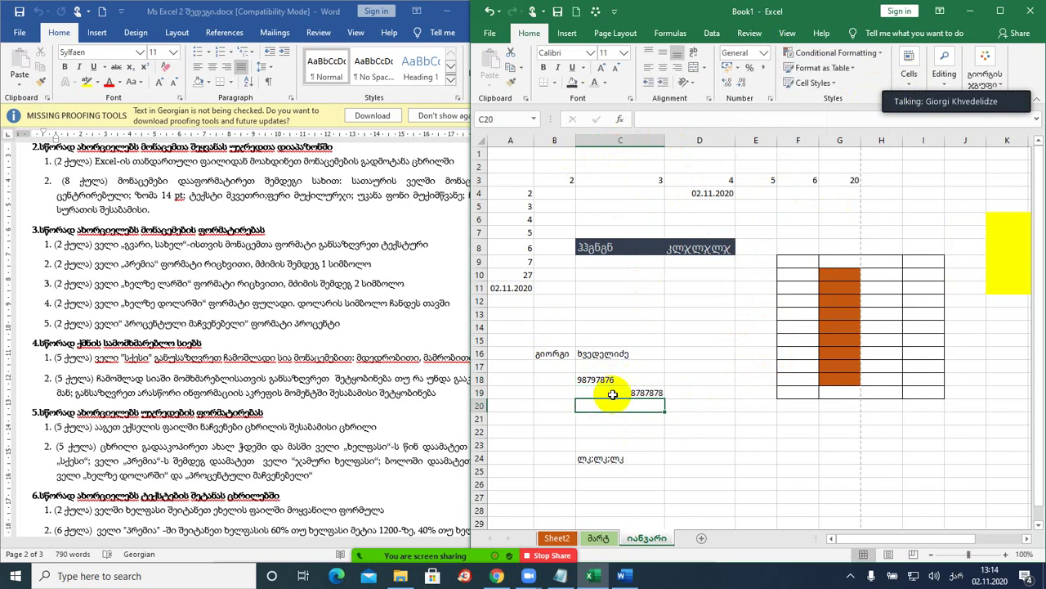
left_click(589, 378)
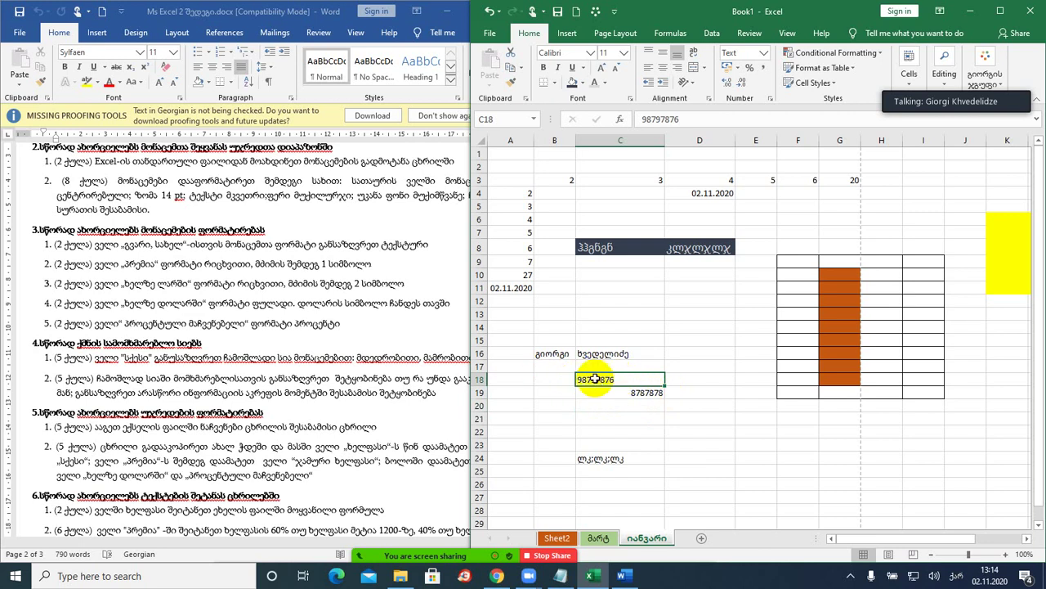
type("0987")
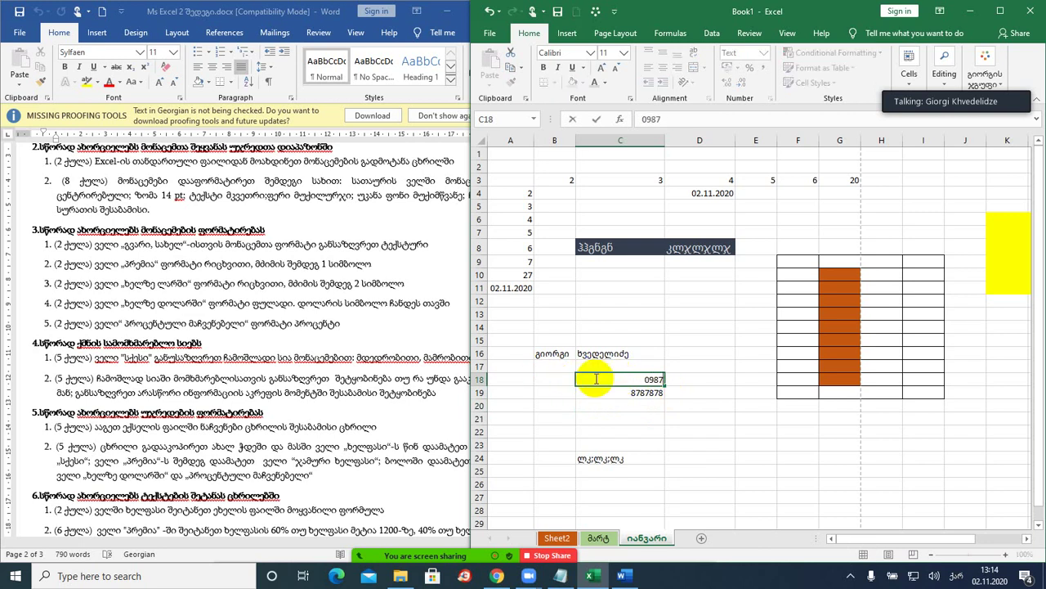
type("65")
key("Return")
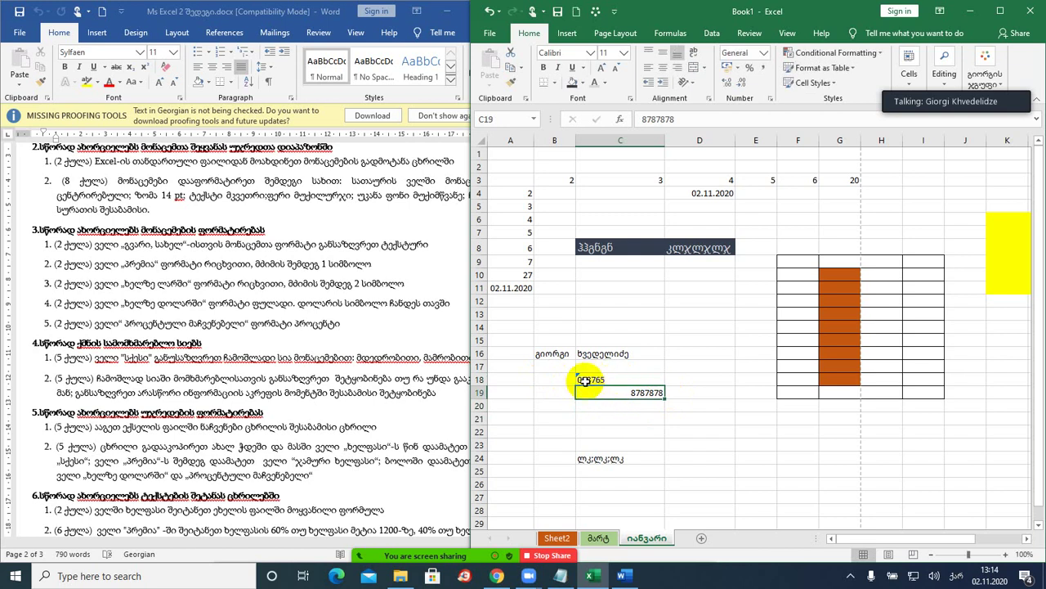
left_click(764, 54)
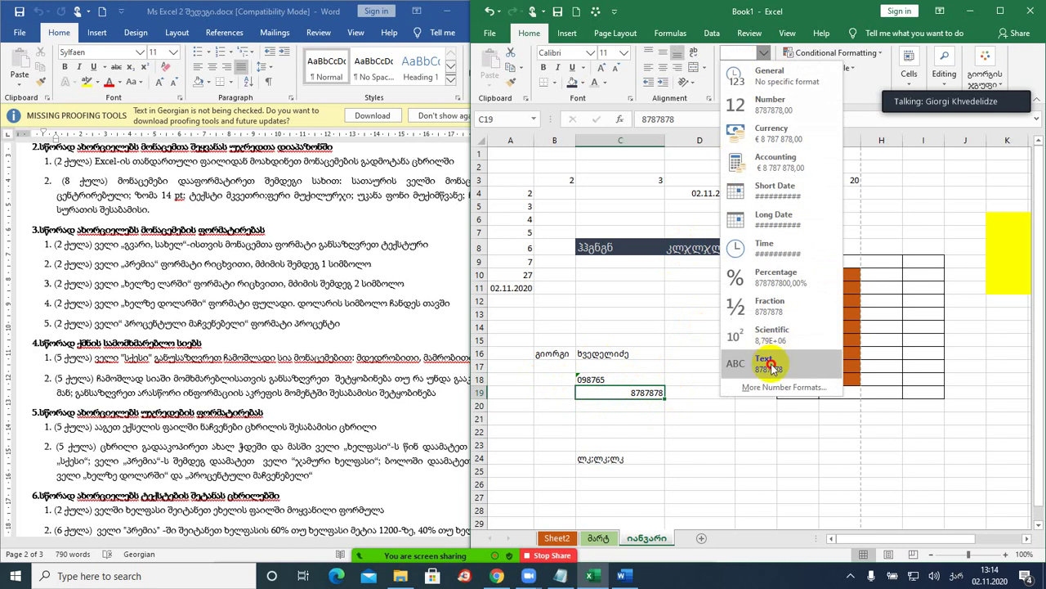
left_click(736, 362)
key("Return")
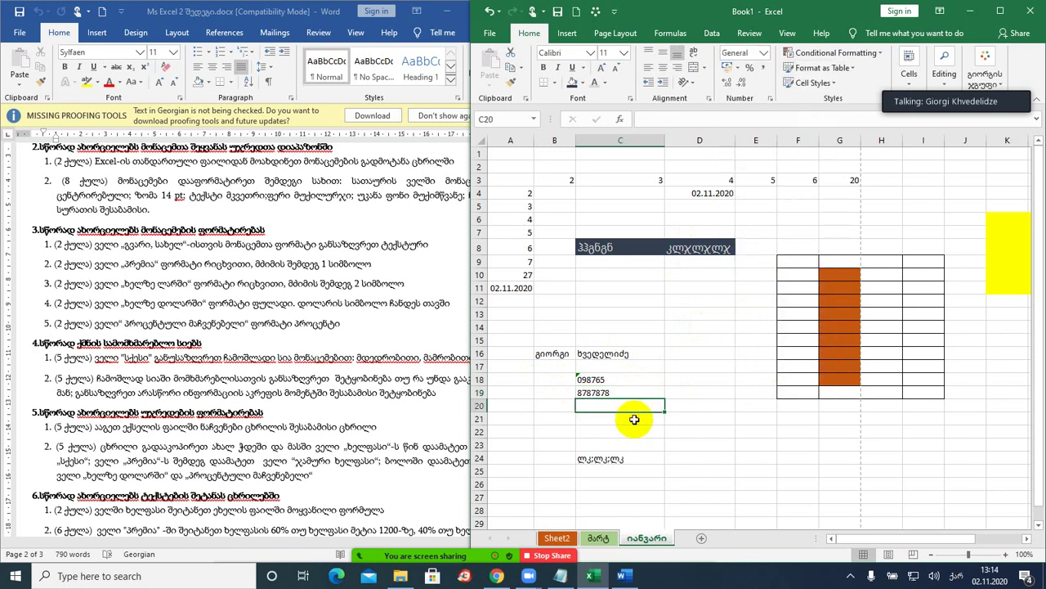
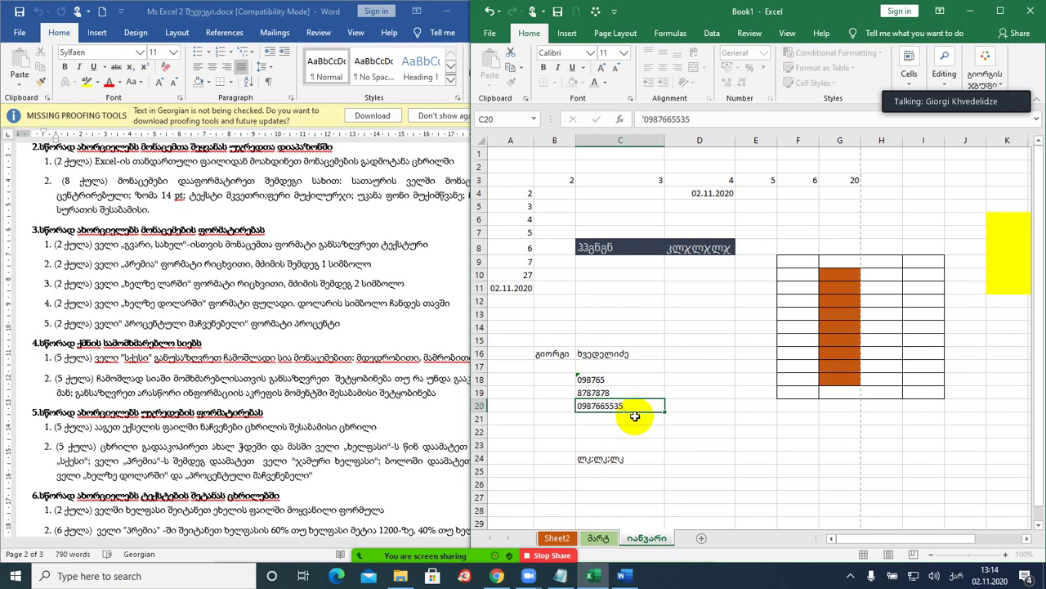
key("Return")
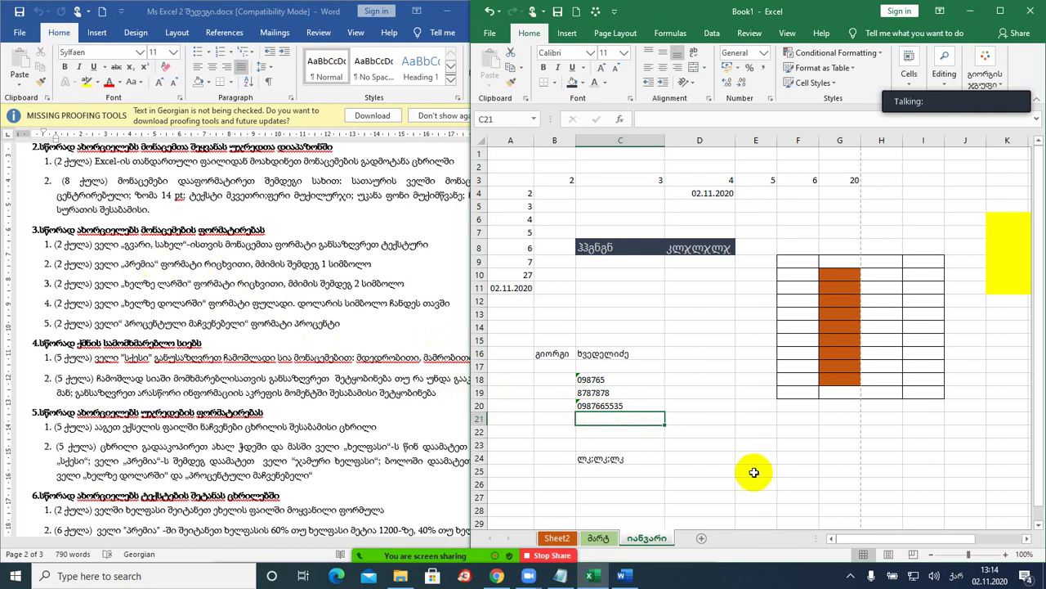
- Enter 786876 in cell D24, discarding the first typed value
left_click(709, 456)
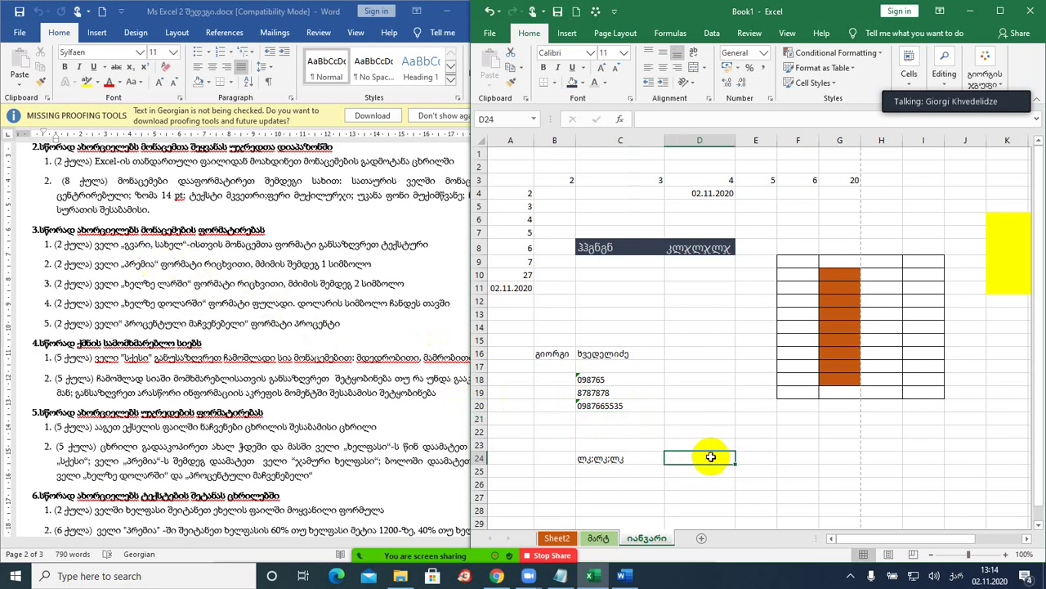
type("987987")
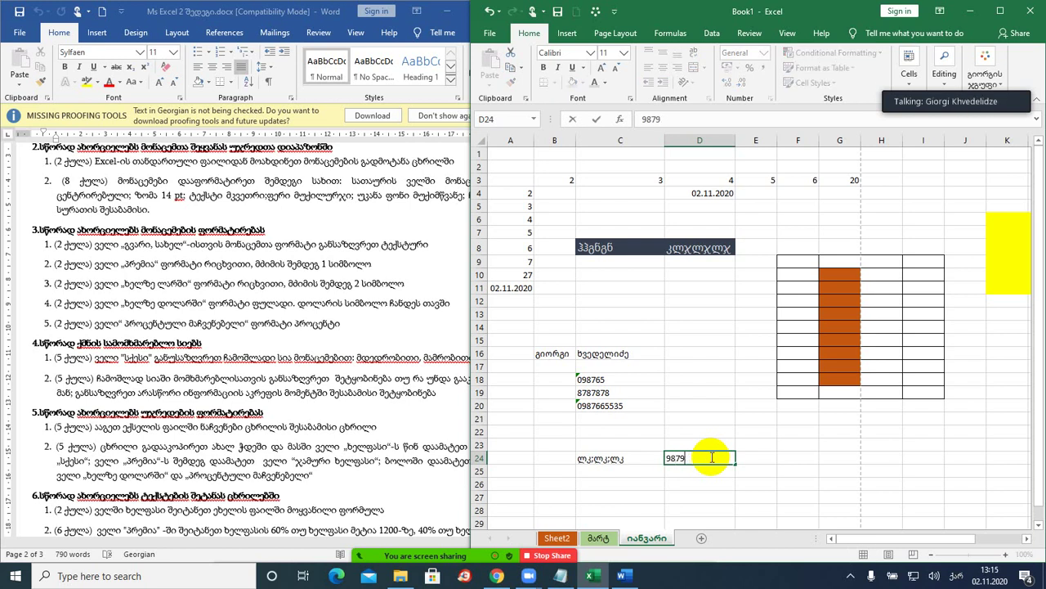
key("Escape")
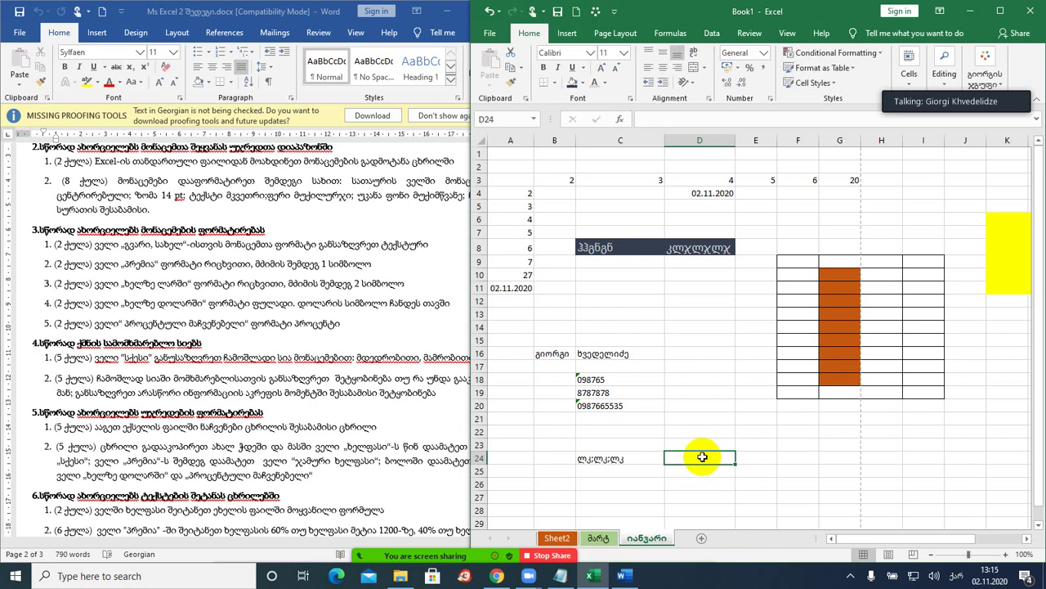
type("786876")
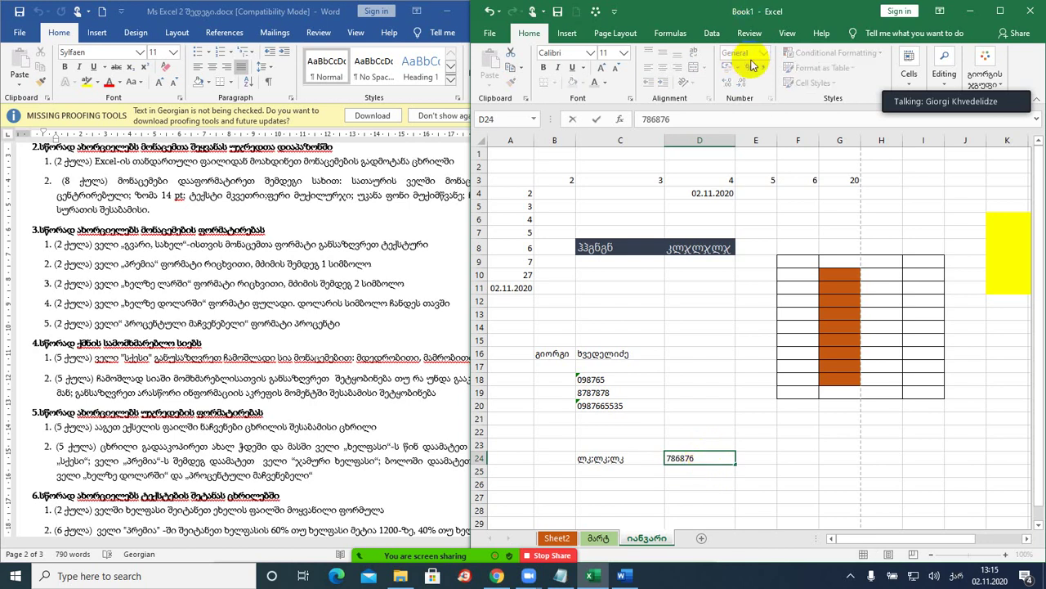
left_click(691, 389)
- Format D24 as Number and adjust decimals so it shows 786876,00
left_click(699, 458)
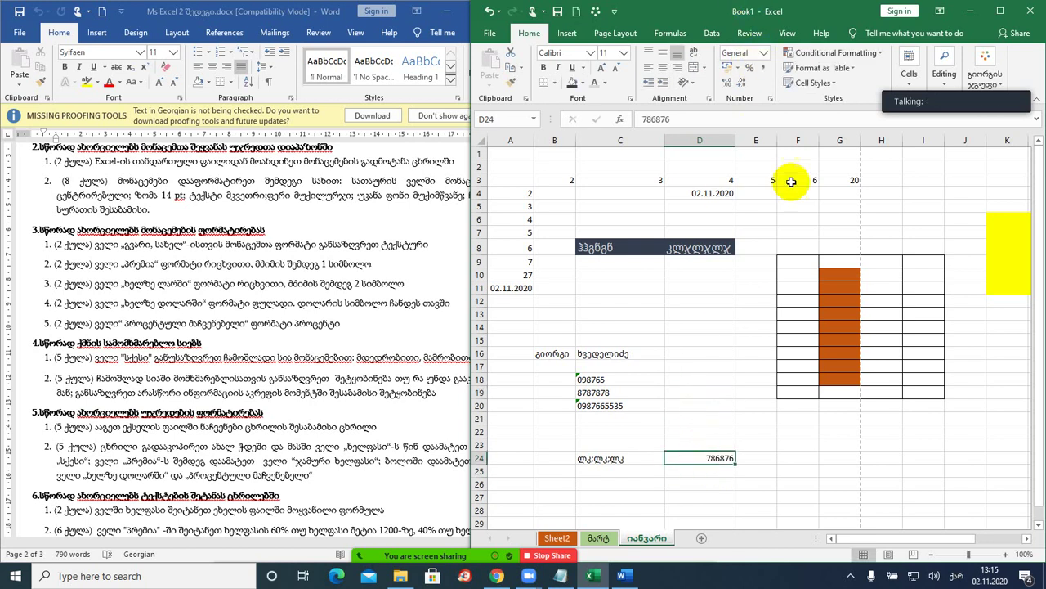
left_click(764, 54)
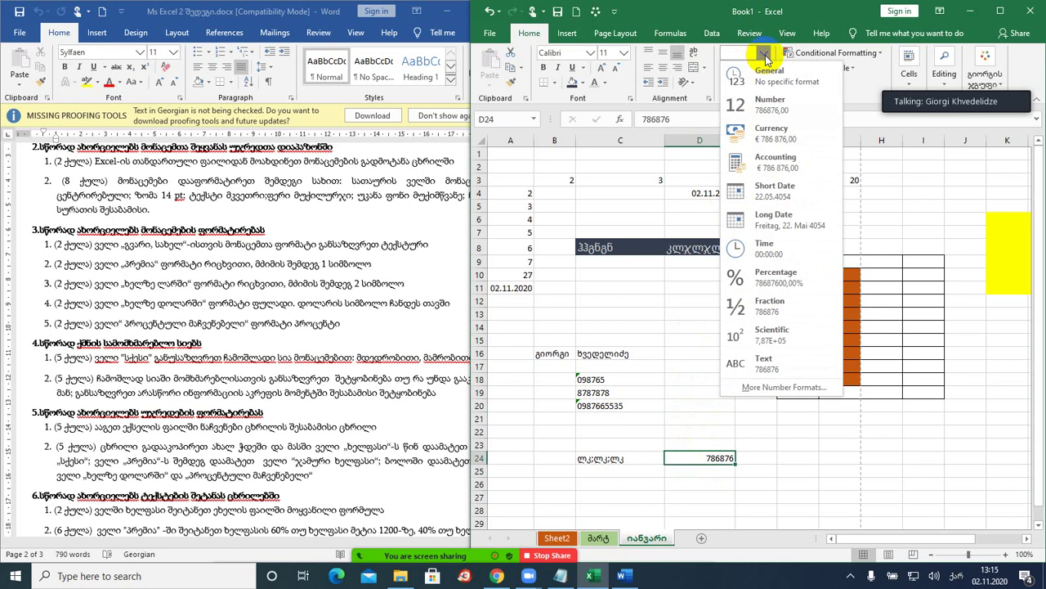
left_click(769, 103)
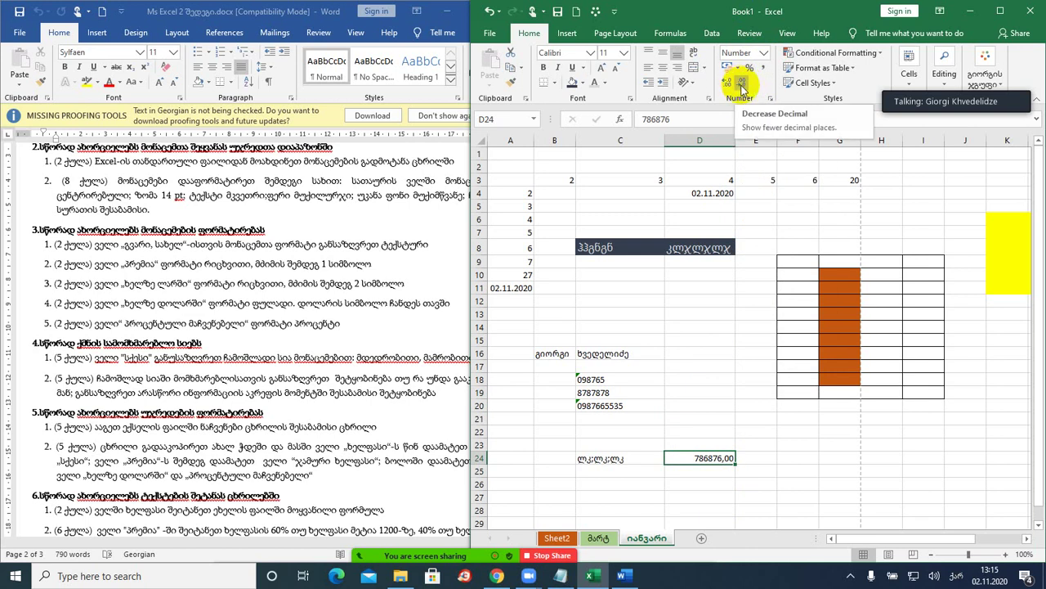
left_click(742, 86)
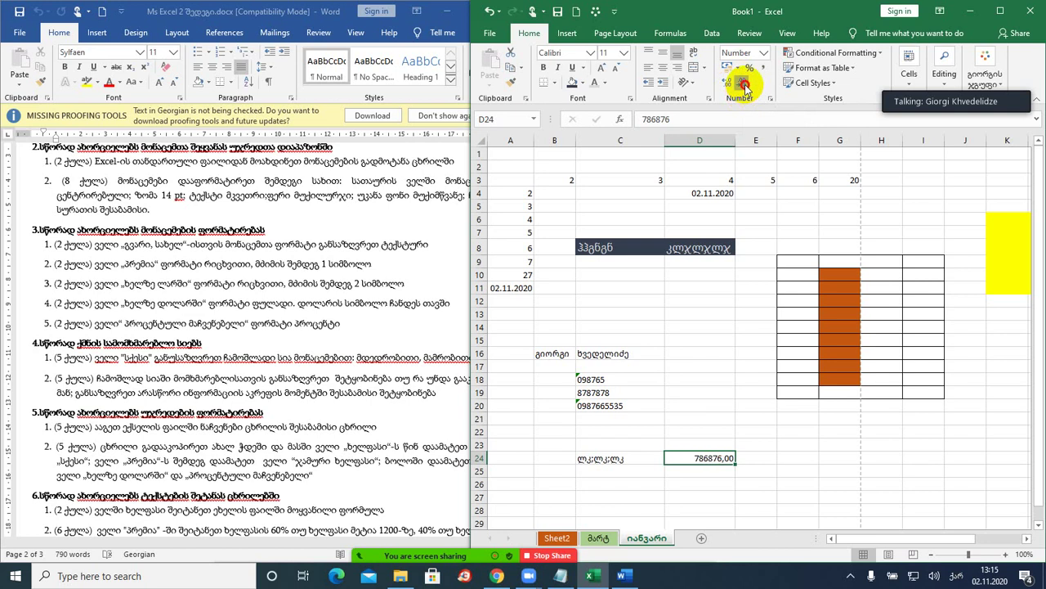
left_click(743, 86)
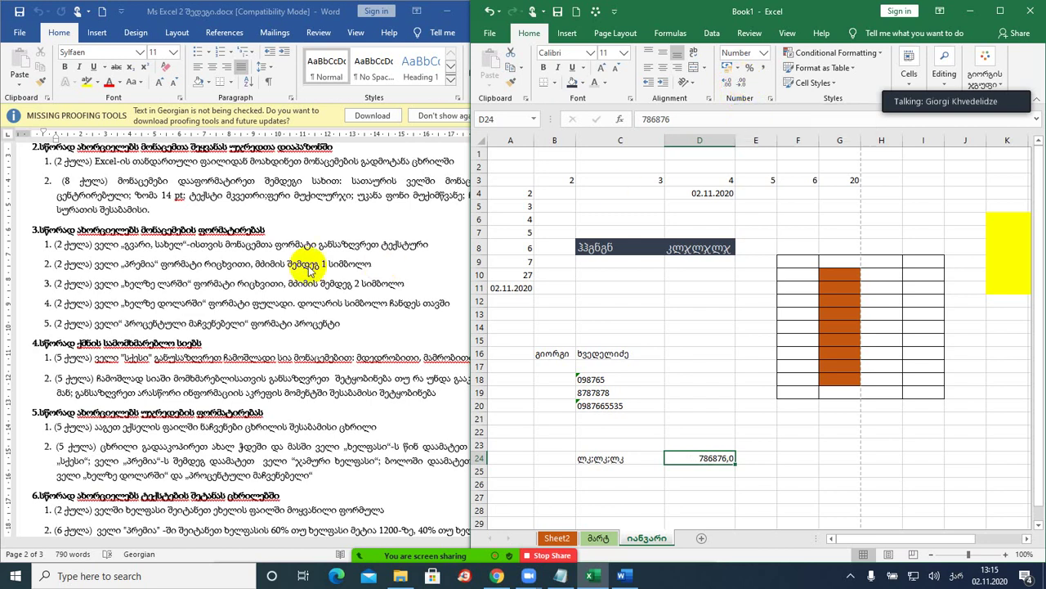
left_click(744, 86)
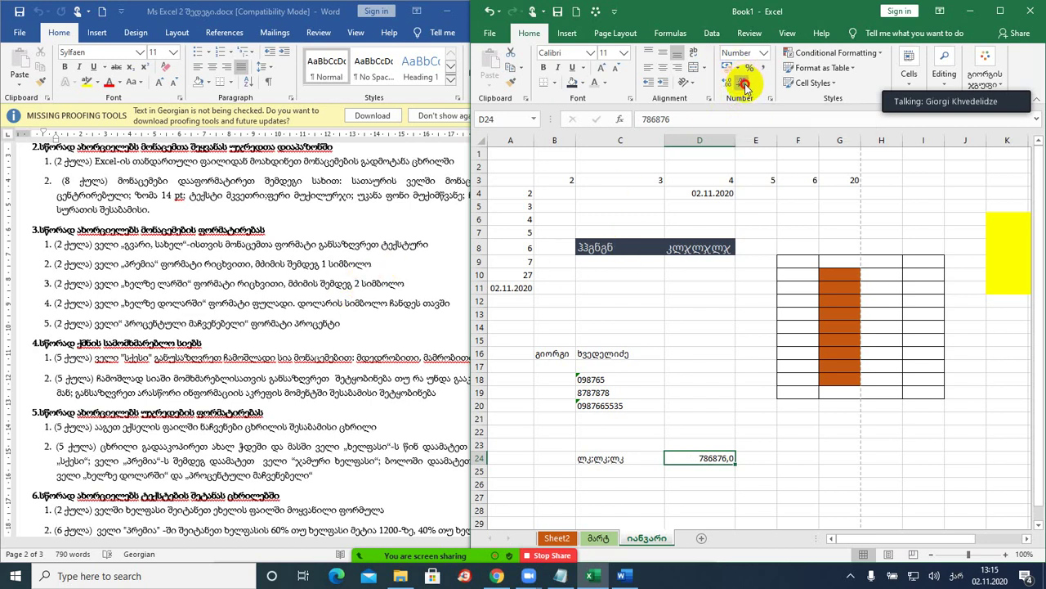
left_click(727, 85)
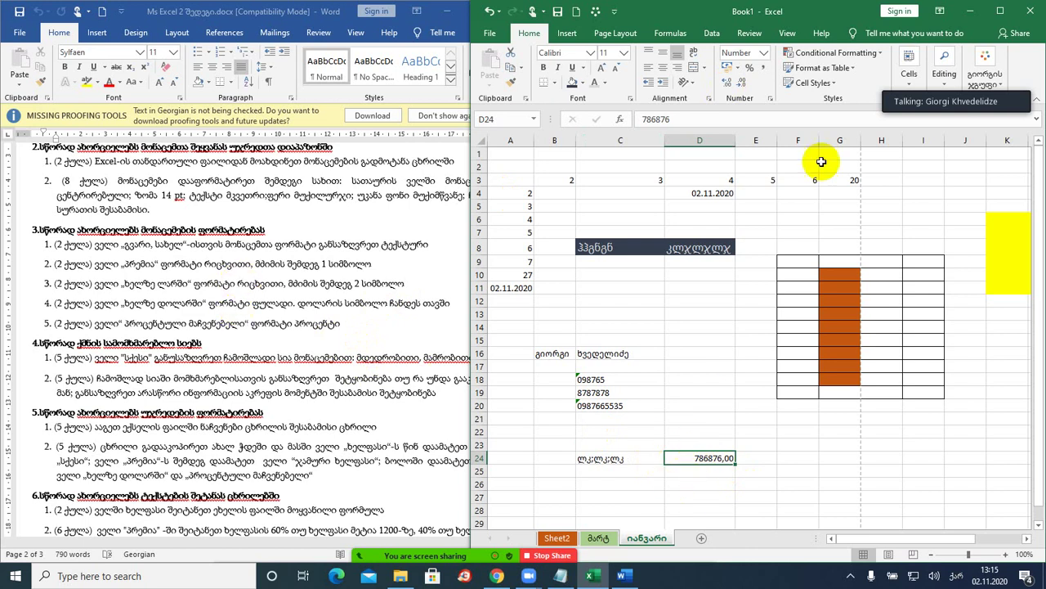
left_click(737, 68)
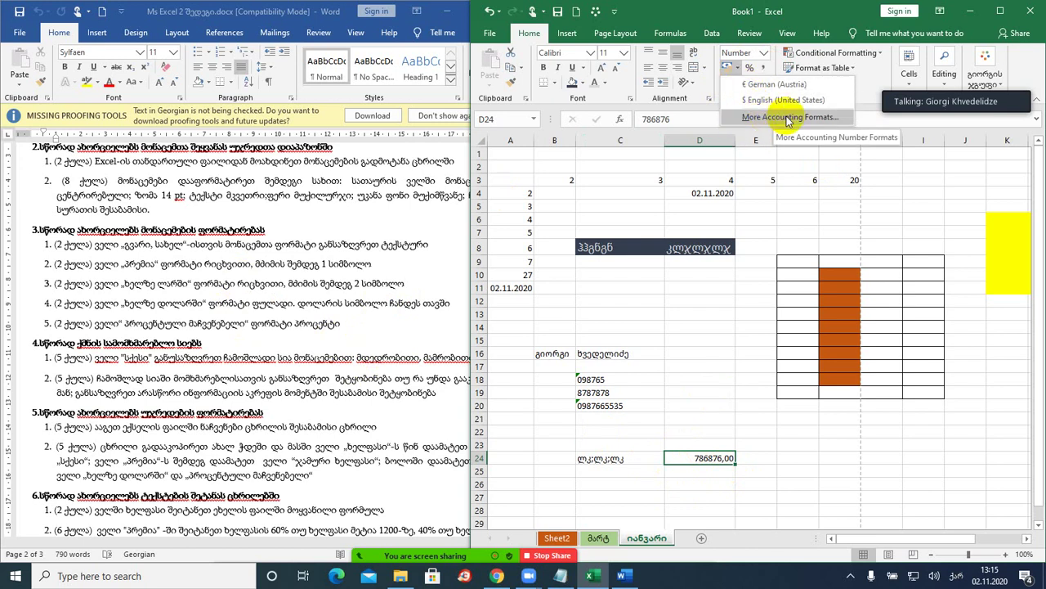
- Apply Accounting format with the GEL symbol to D24, showing GEL 786 876,00
left_click(785, 117)
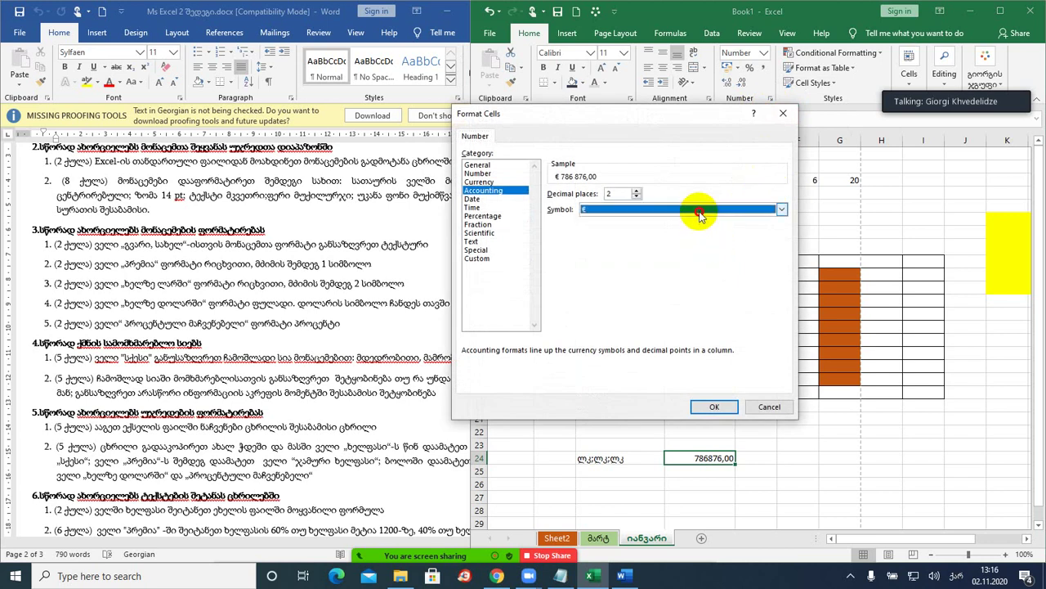
left_click(700, 210)
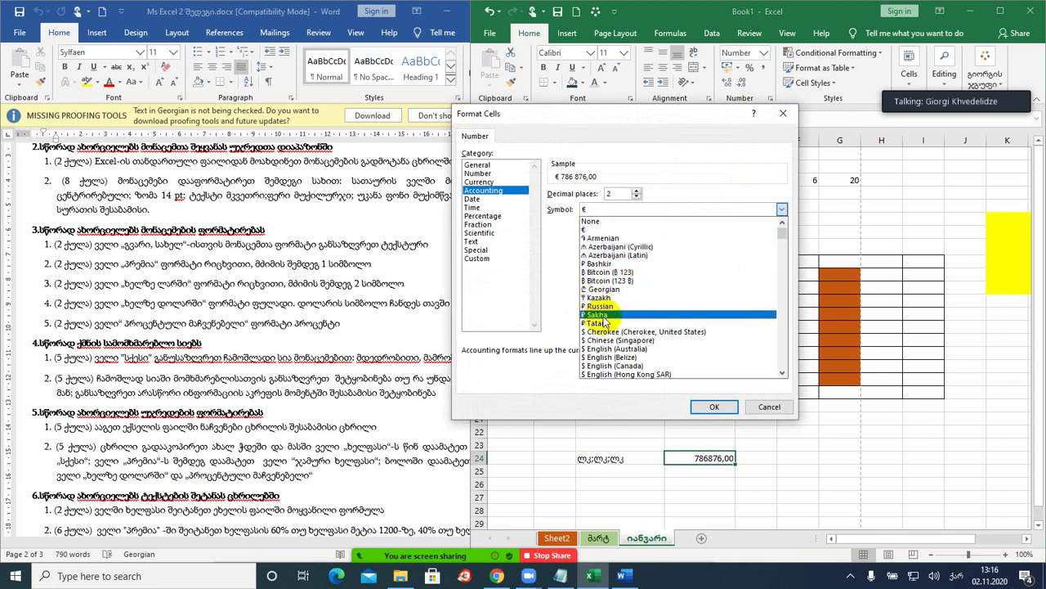
left_click_drag(781, 233, 776, 325)
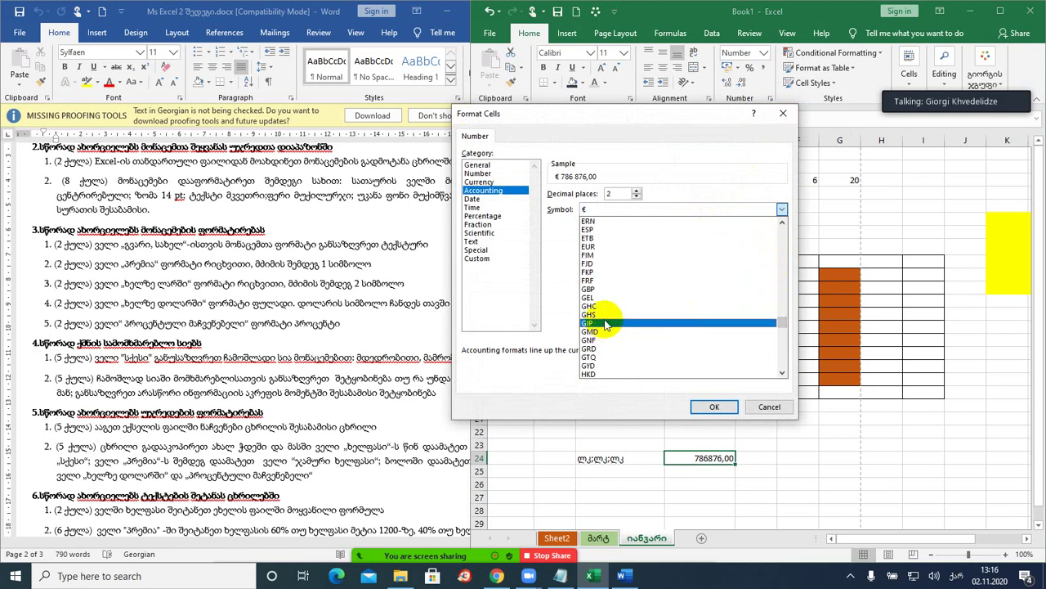
scroll(611, 360, "down", 1)
scroll(612, 361, "down", 1)
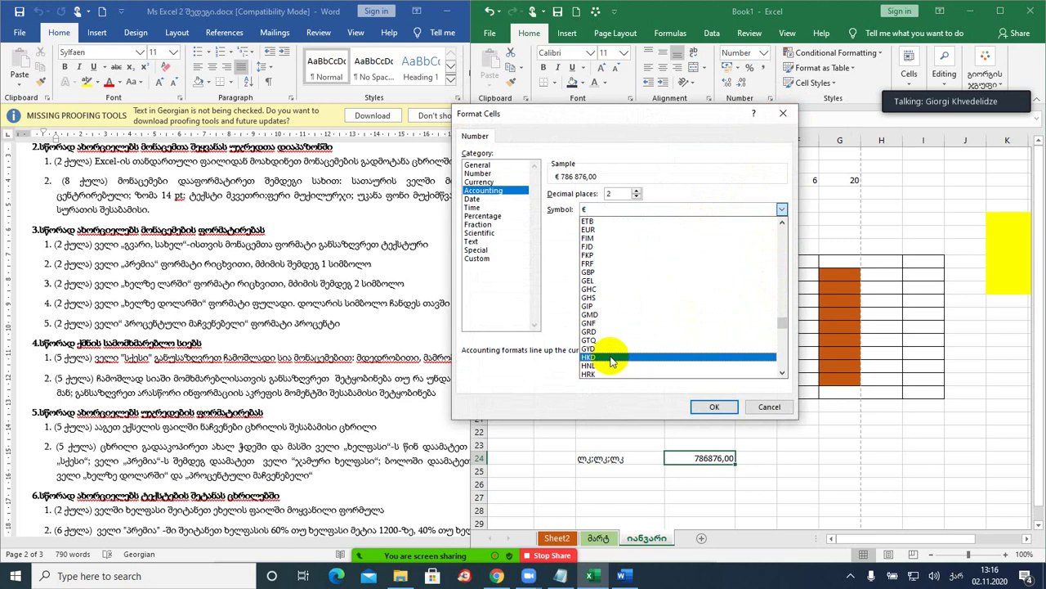
left_click(606, 282)
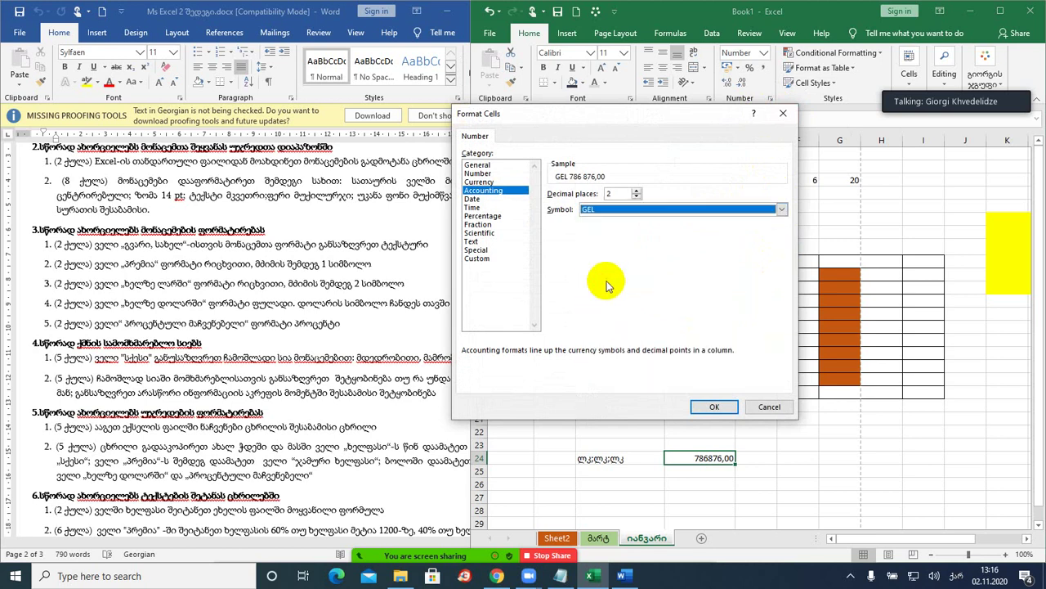
left_click(714, 407)
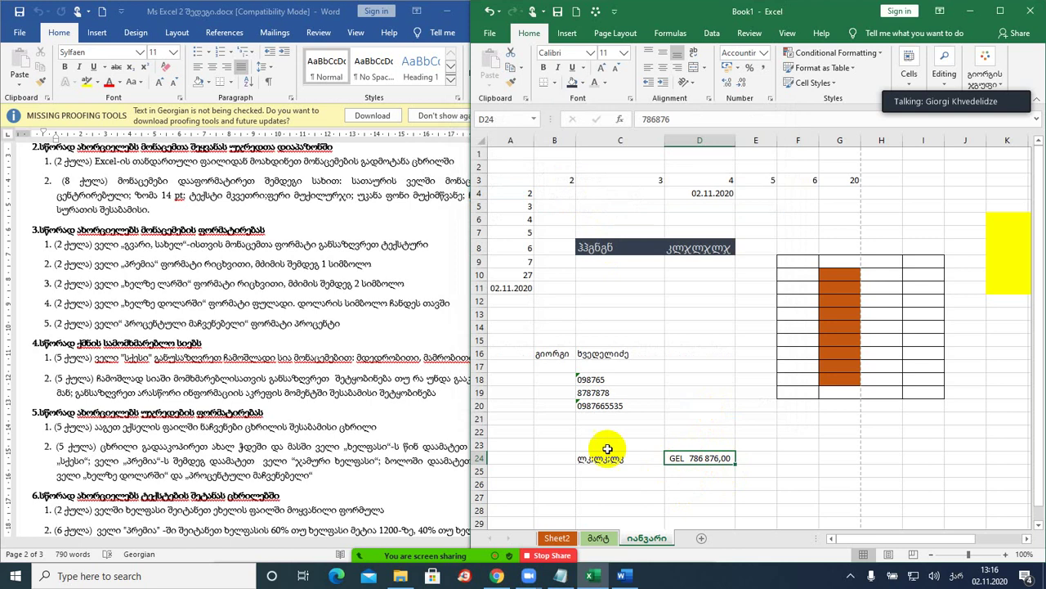
- Select C16, briefly view the Ms Excel files folder, then show the File backstage page
left_click(605, 354)
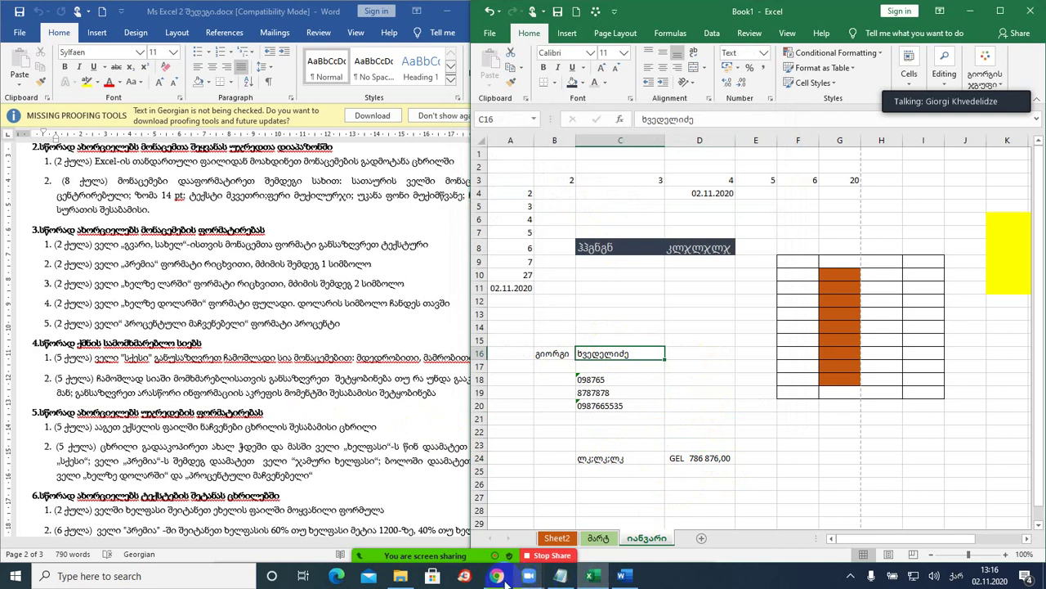
left_click(401, 576)
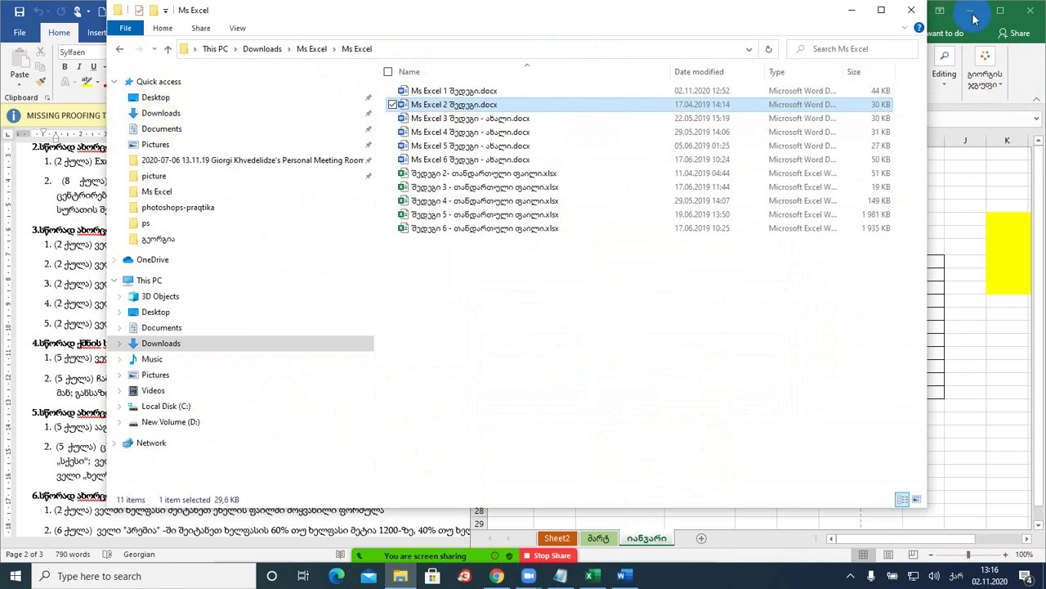
left_click(850, 10)
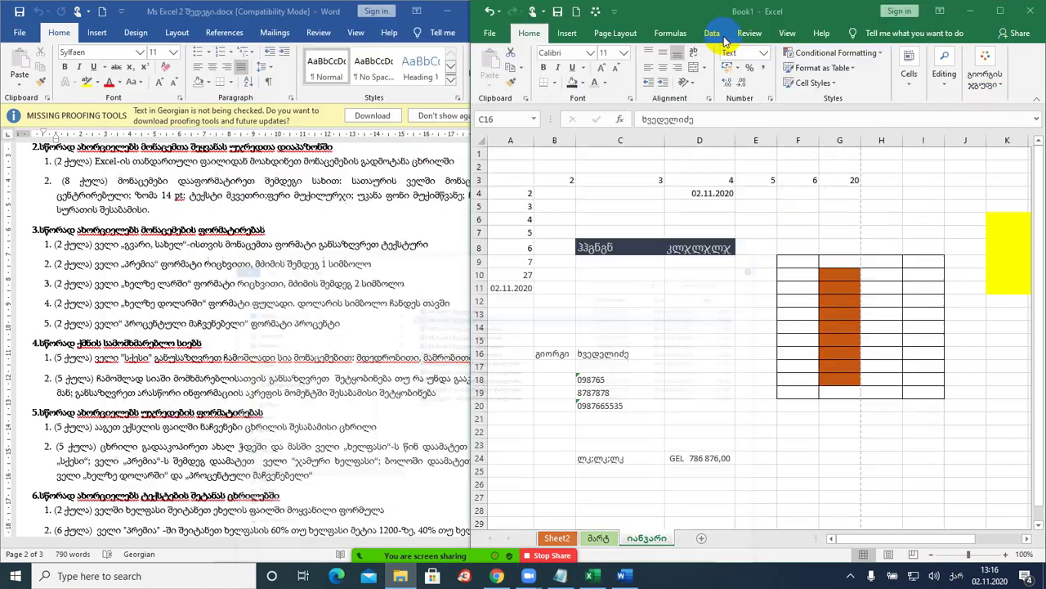
left_click(490, 35)
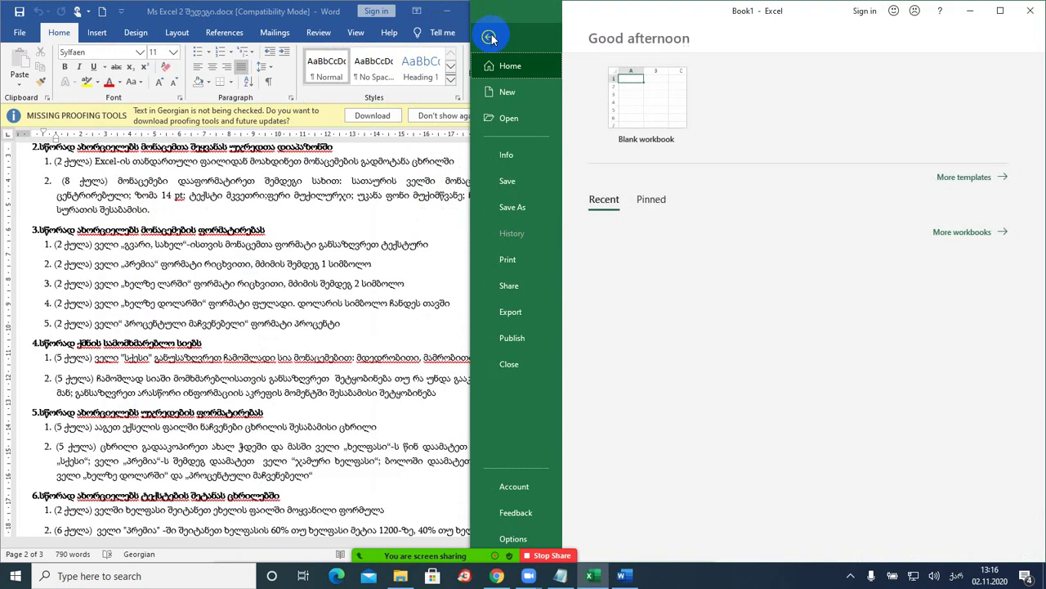
- Open გიო.xlsx from the Recent workbooks list and maximize its window
left_click(517, 120)
scroll(948, 353, "down", 2)
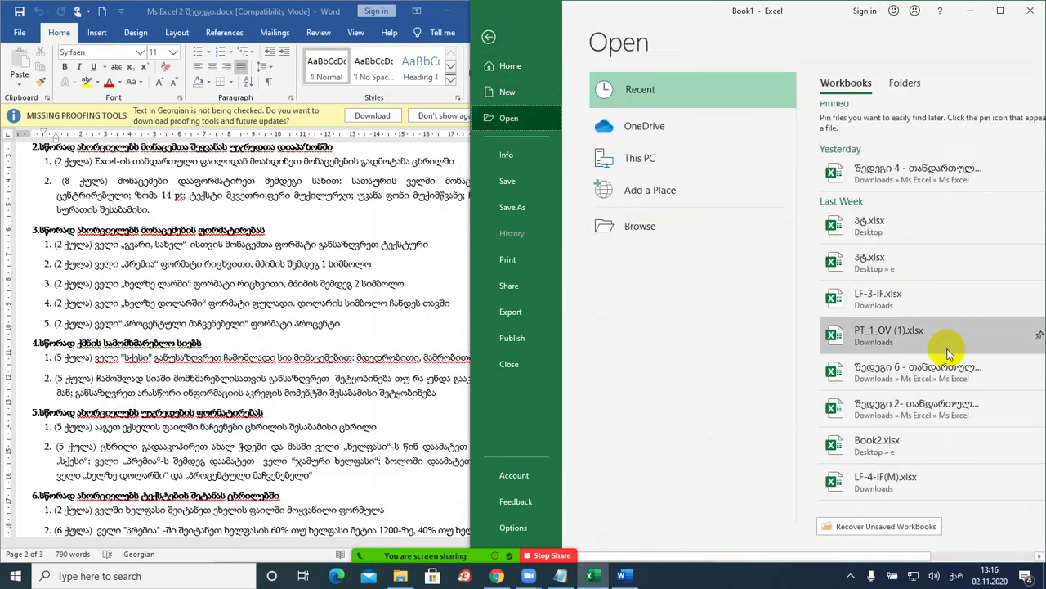
scroll(949, 353, "down", 4)
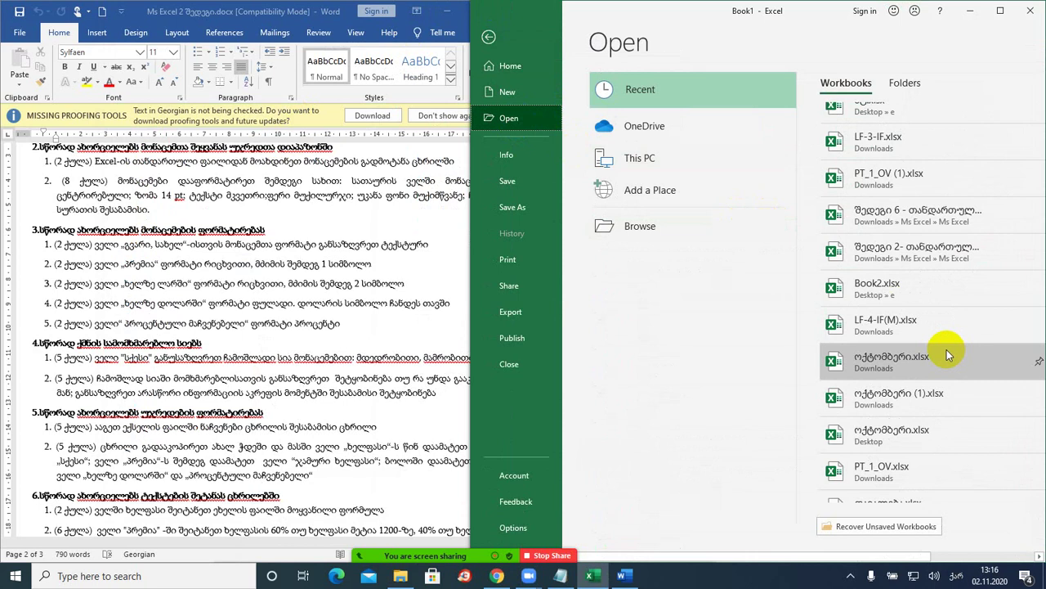
scroll(947, 353, "down", 1)
scroll(947, 350, "down", 3)
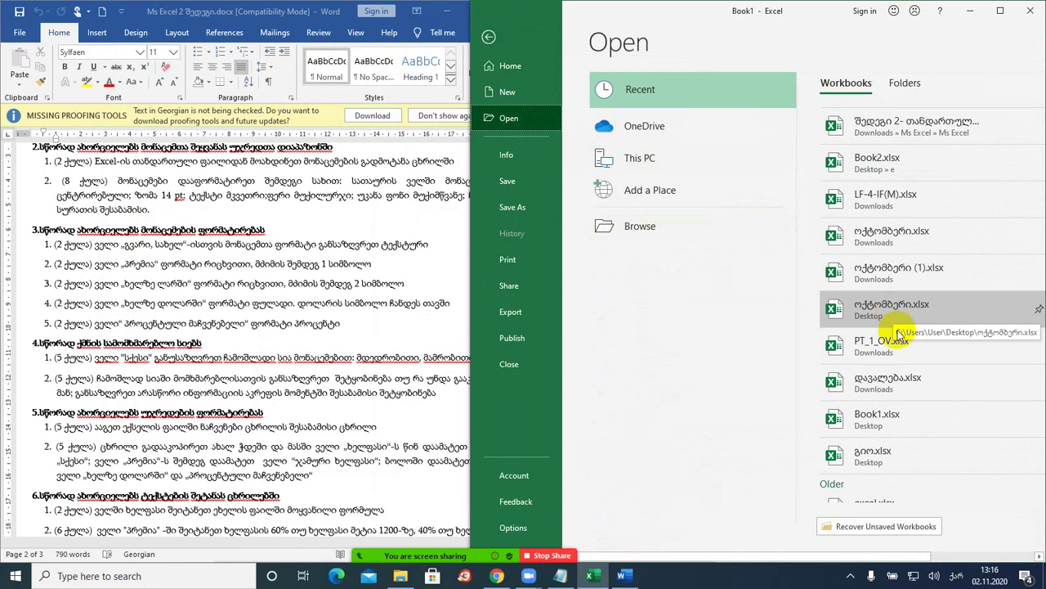
scroll(900, 344, "down", 1)
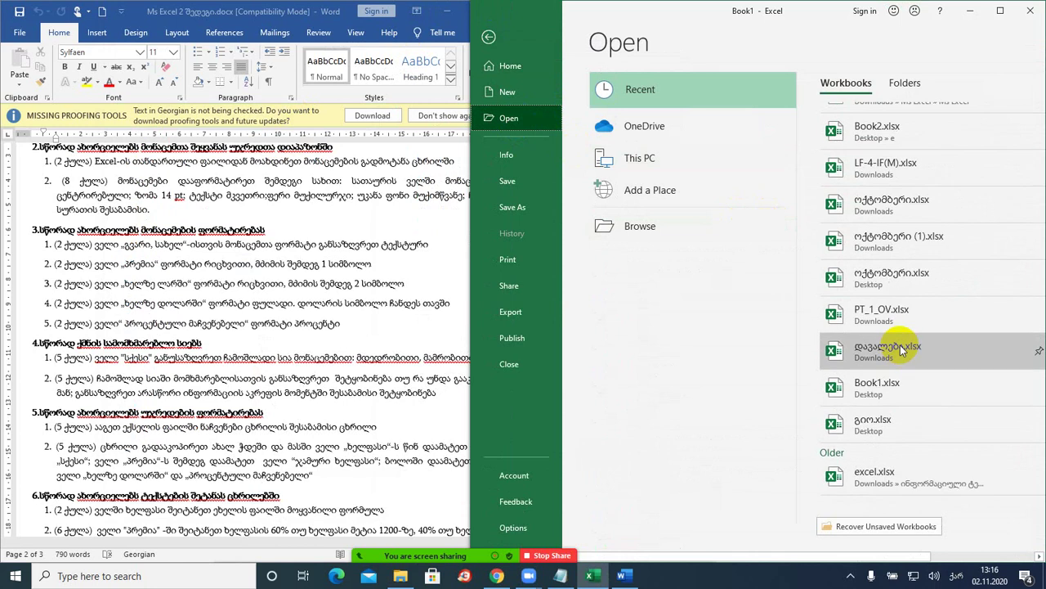
left_click(888, 424)
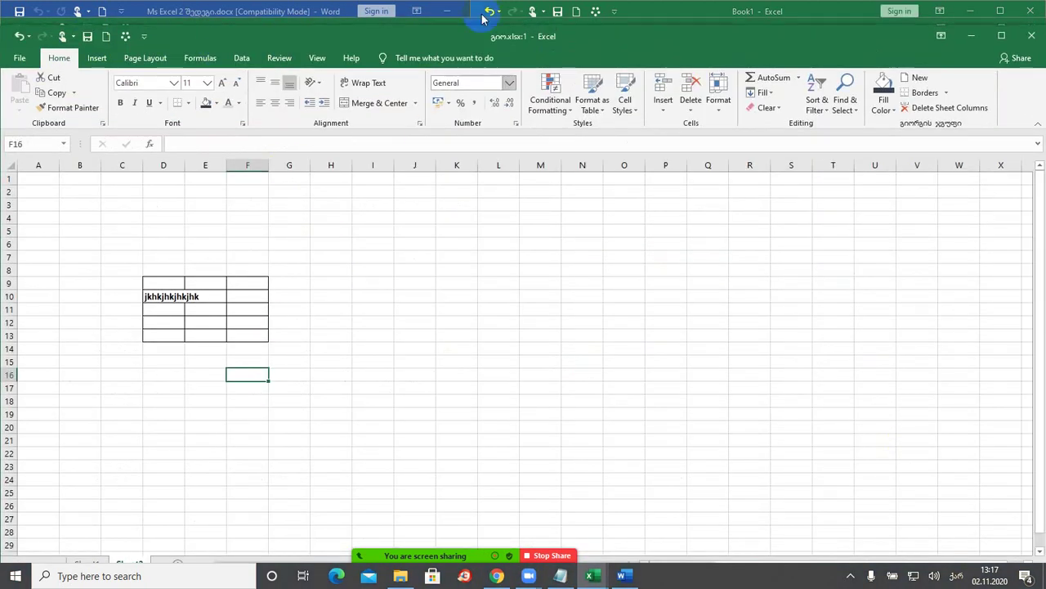
double_click(455, 37)
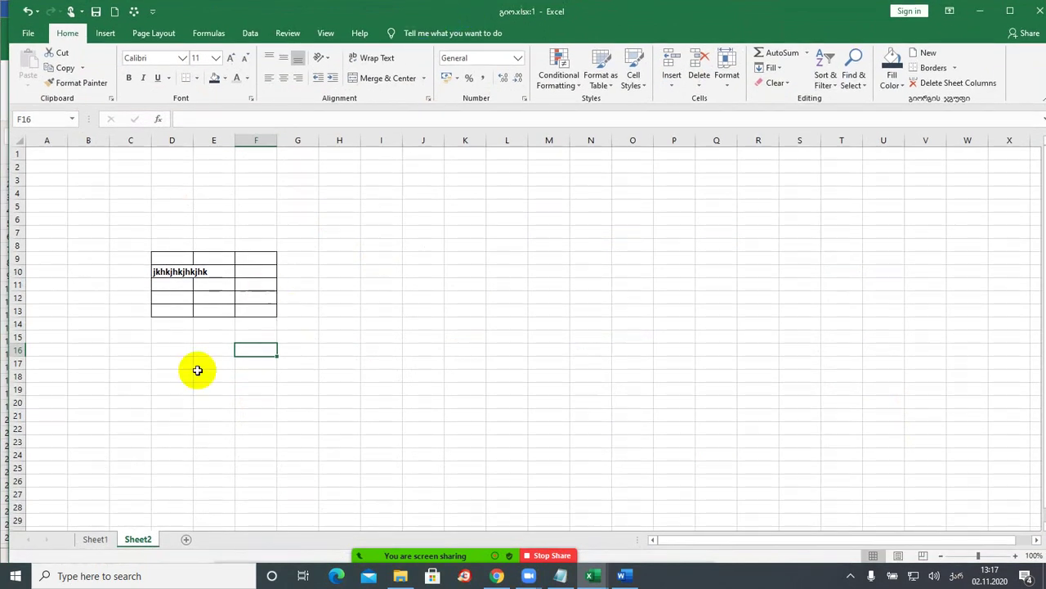
- Add Sheet3 and apply All Borders to C4:J22, creating an empty bordered grid
left_click(97, 539)
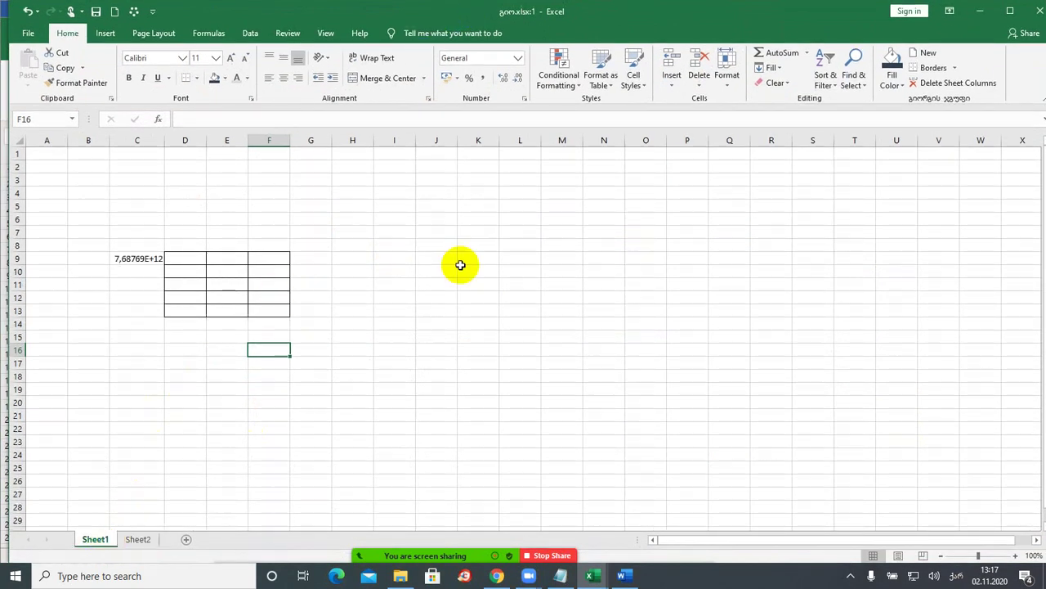
left_click(188, 540)
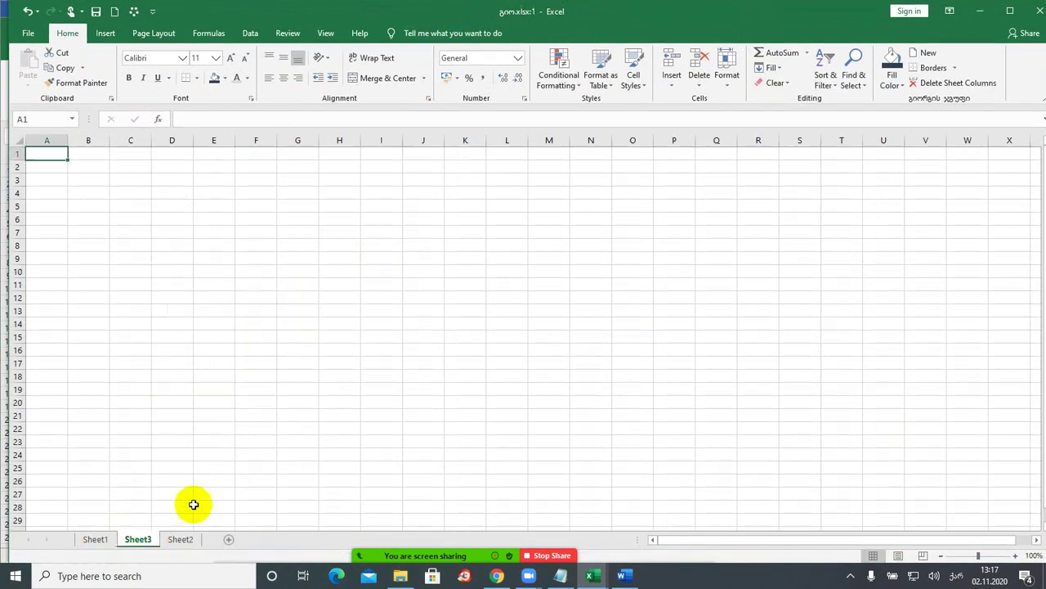
left_click_drag(131, 193, 419, 419)
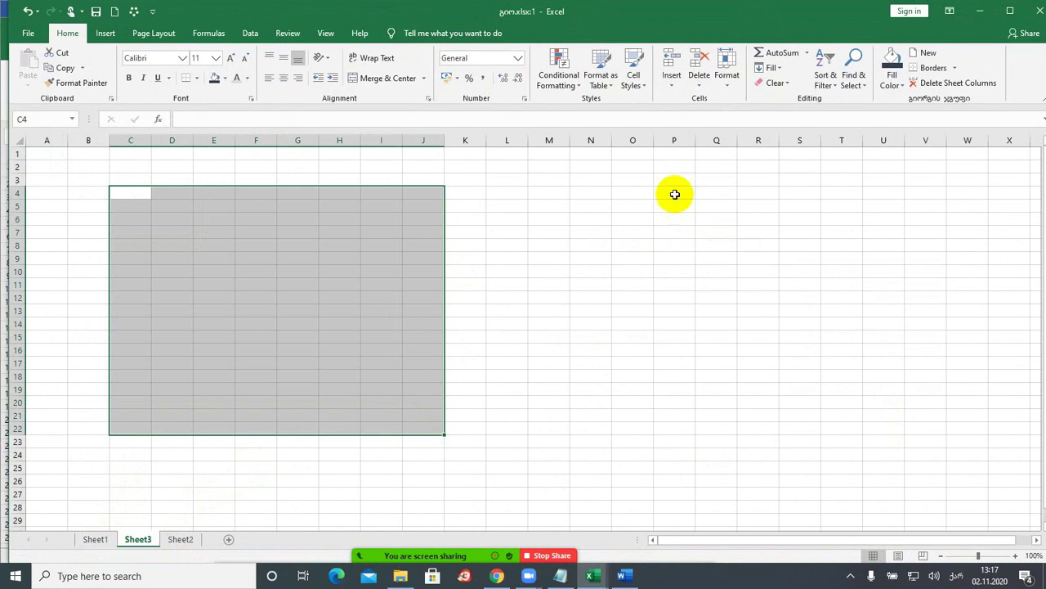
left_click(134, 12)
left_click(198, 56)
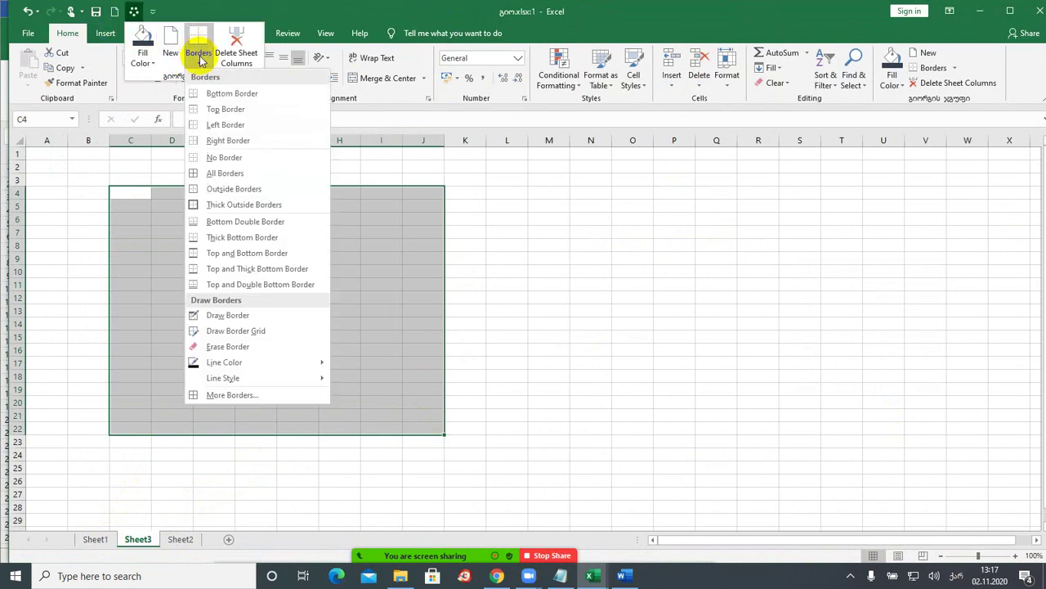
left_click(225, 174)
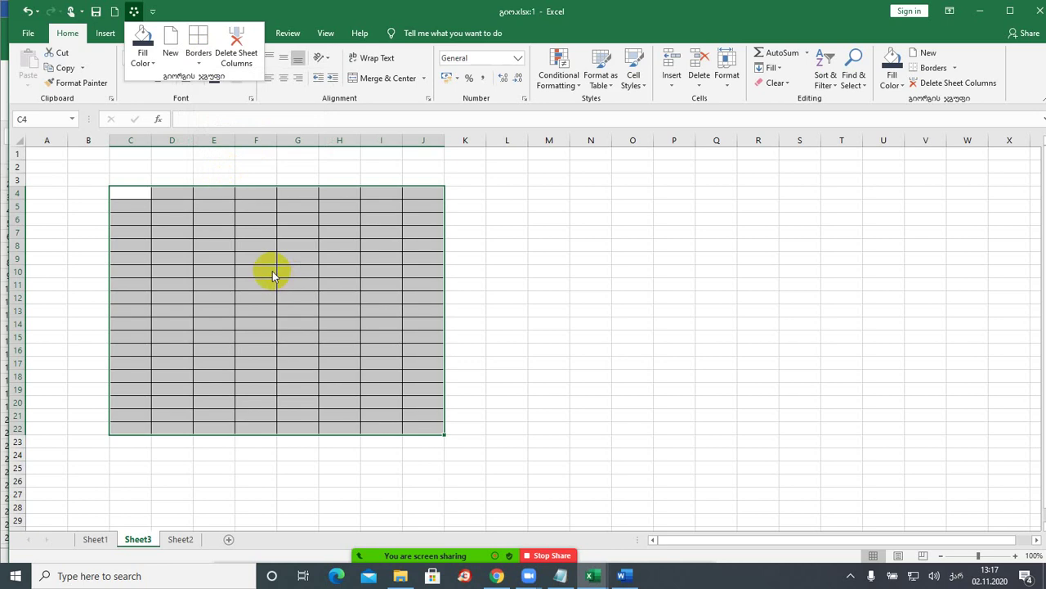
left_click(135, 196)
left_click(130, 205)
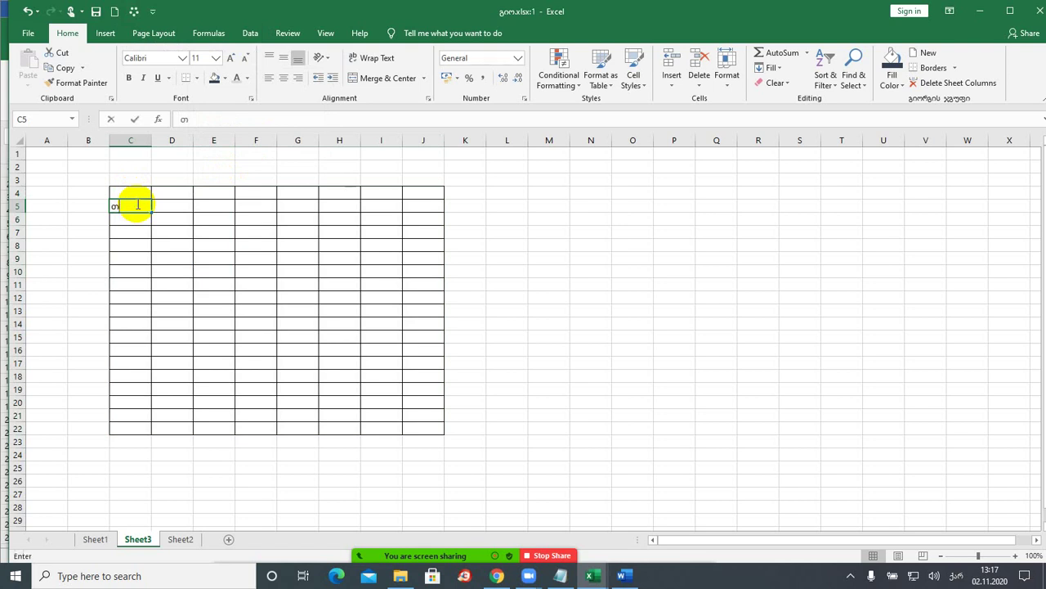
- Enter the C5 header, autofit column C, and make row 5 bold with wrapped text
type("ანამშრომლები")
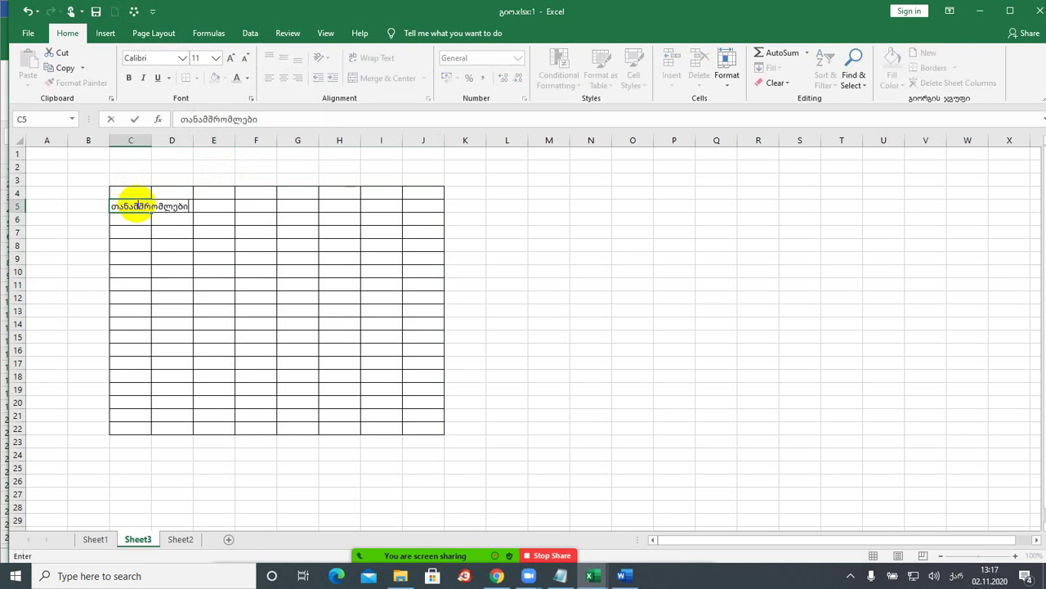
key("Return")
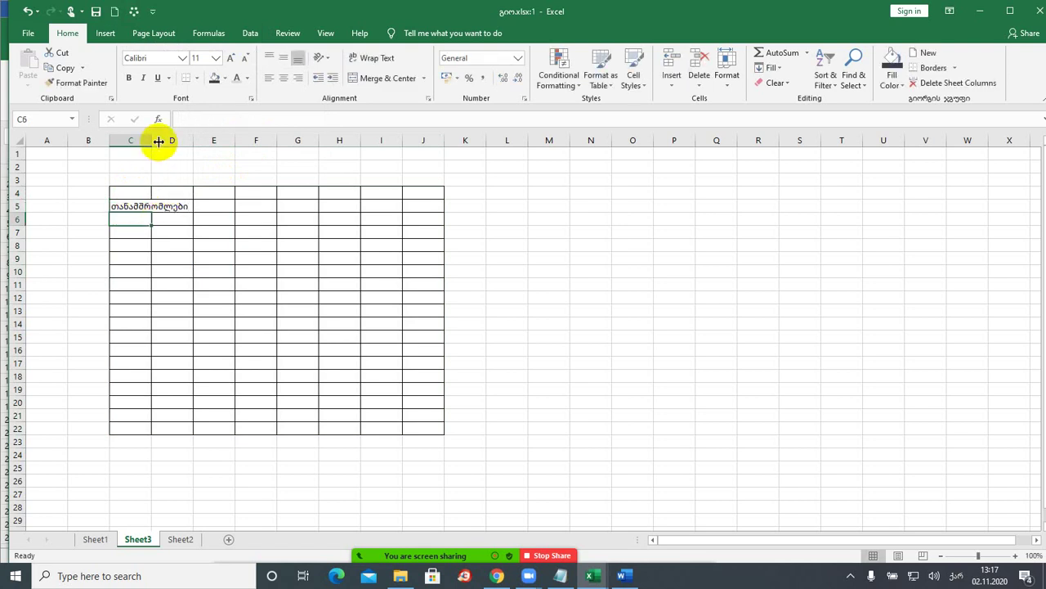
double_click(151, 140)
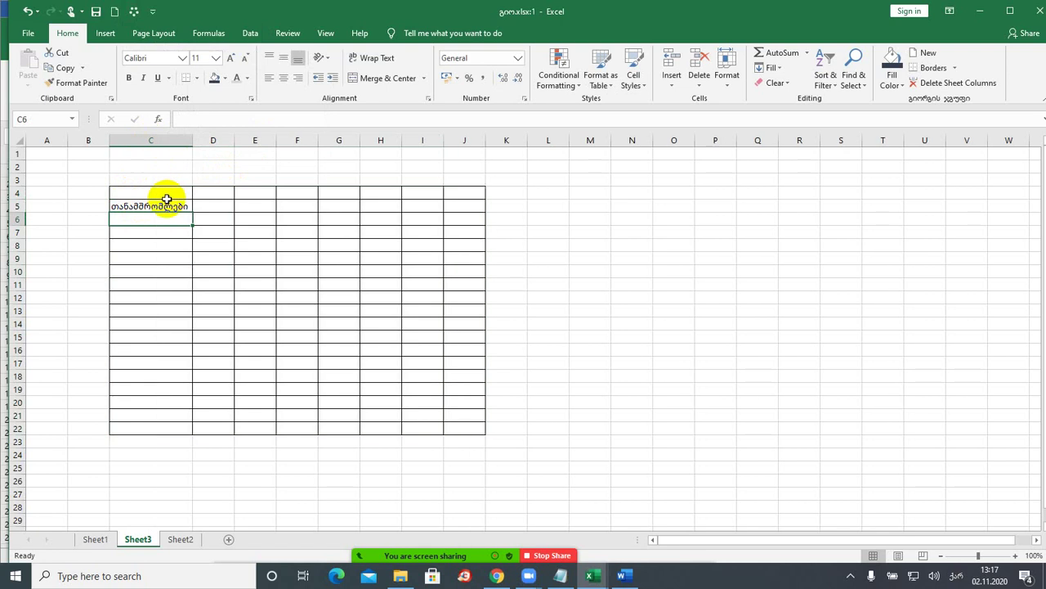
left_click(17, 206)
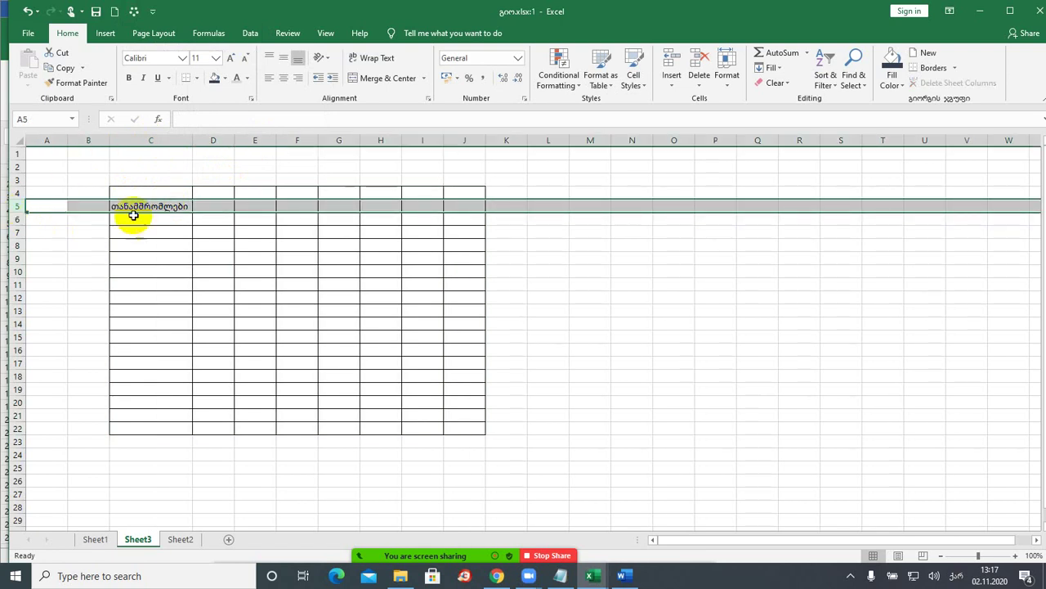
left_click(128, 78)
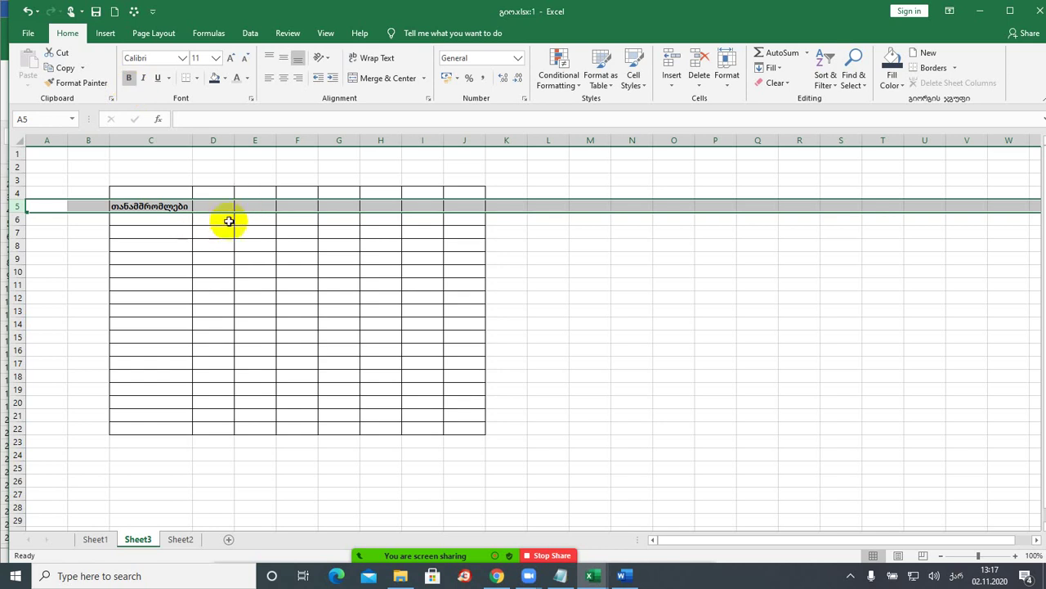
left_click(382, 59)
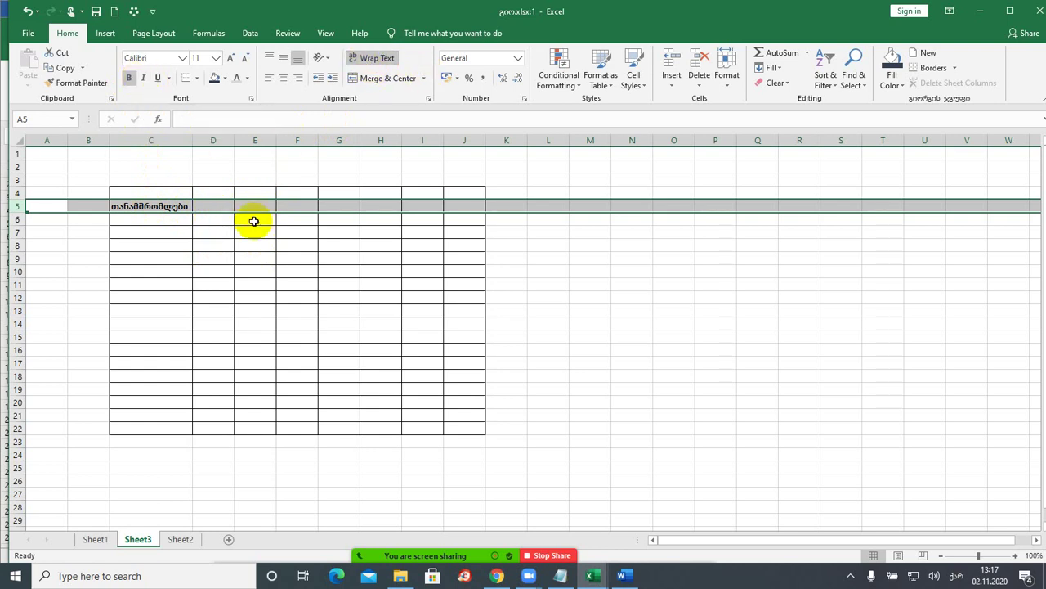
- Enter პერსონა_1 in C6 and fill down to პერსონა_17 in C22
left_click(158, 220)
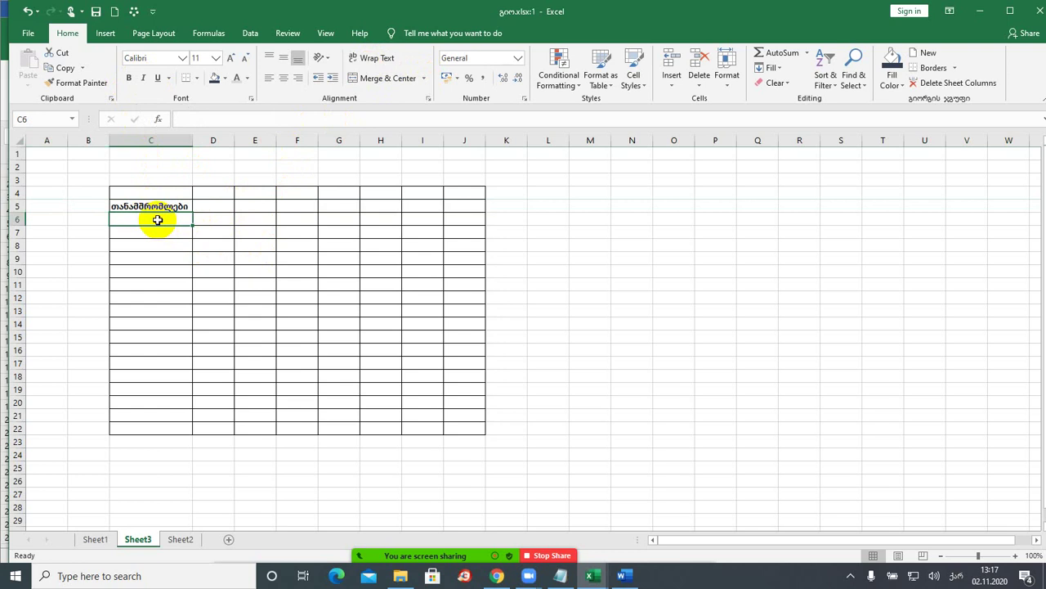
type("ტა")
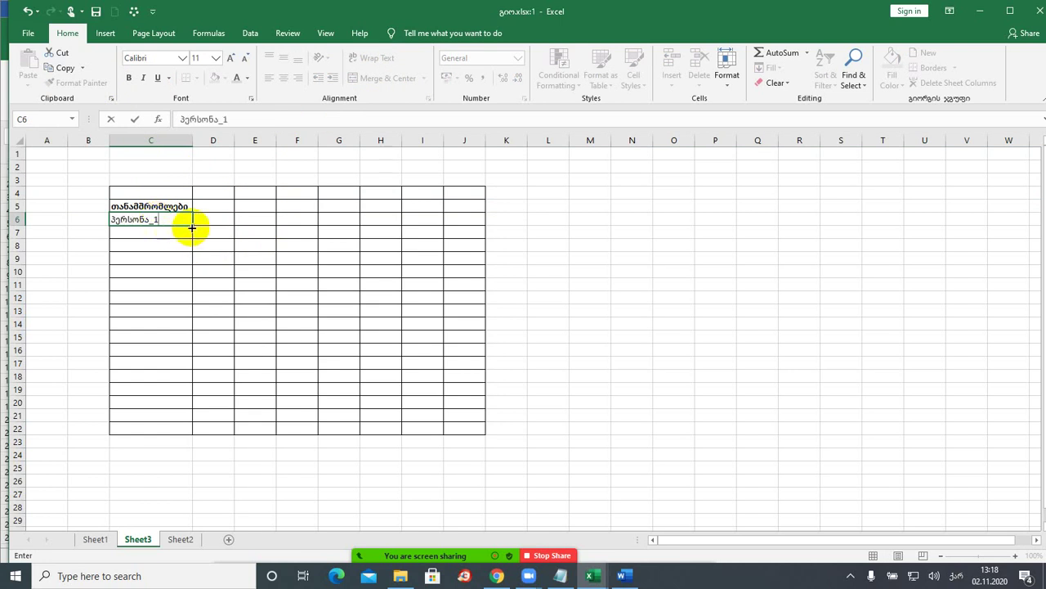
key("Escape")
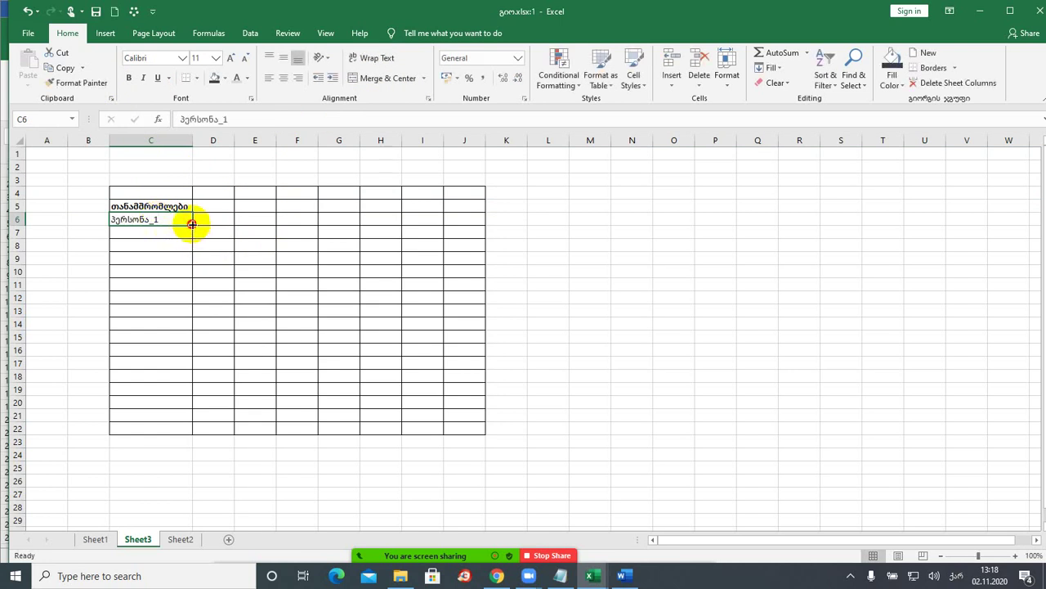
left_click_drag(191, 224, 185, 430)
- Add the headers სახელი, გვარი and სქესი in D5:F5
left_click(217, 205)
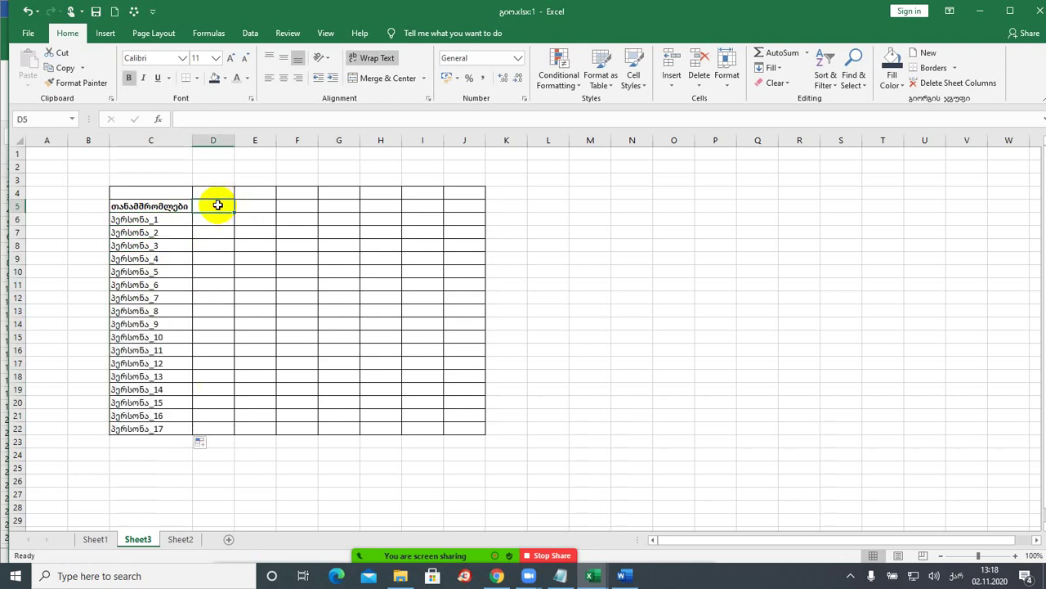
type("სახელი")
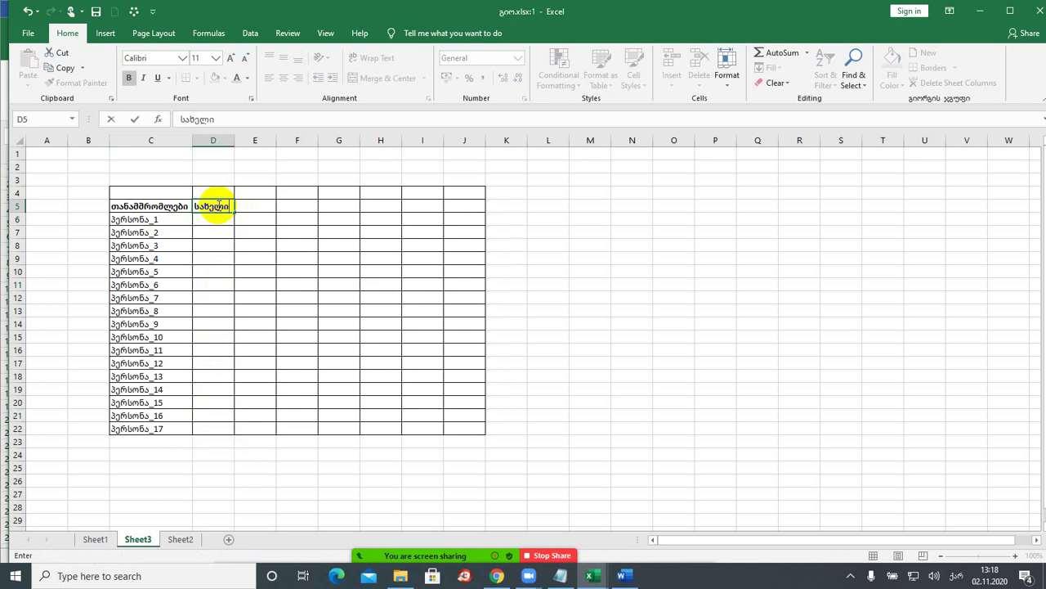
left_click(248, 206)
type("გვარ")
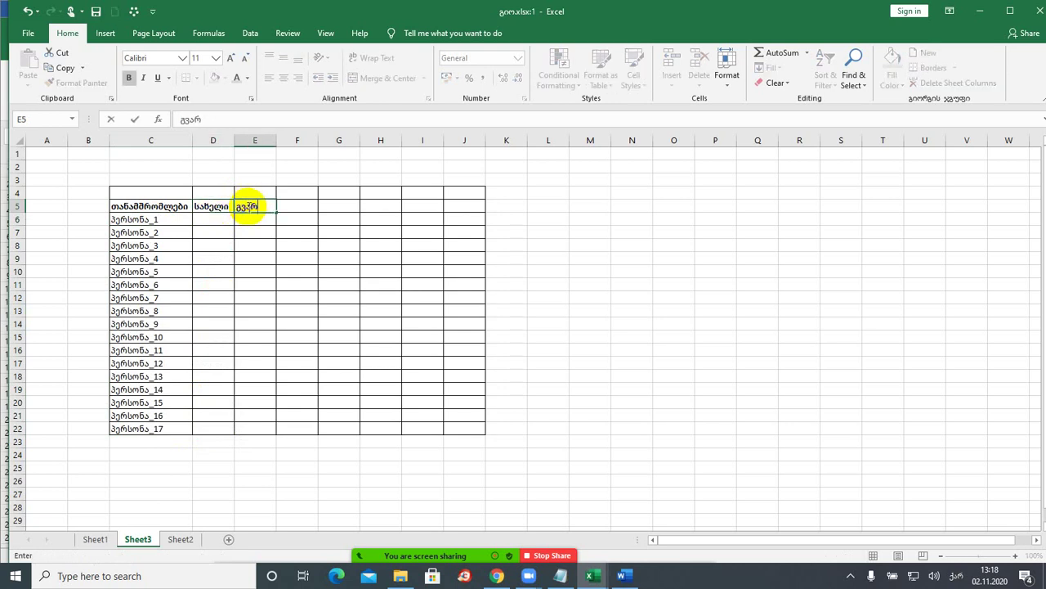
type("ი")
left_click(294, 205)
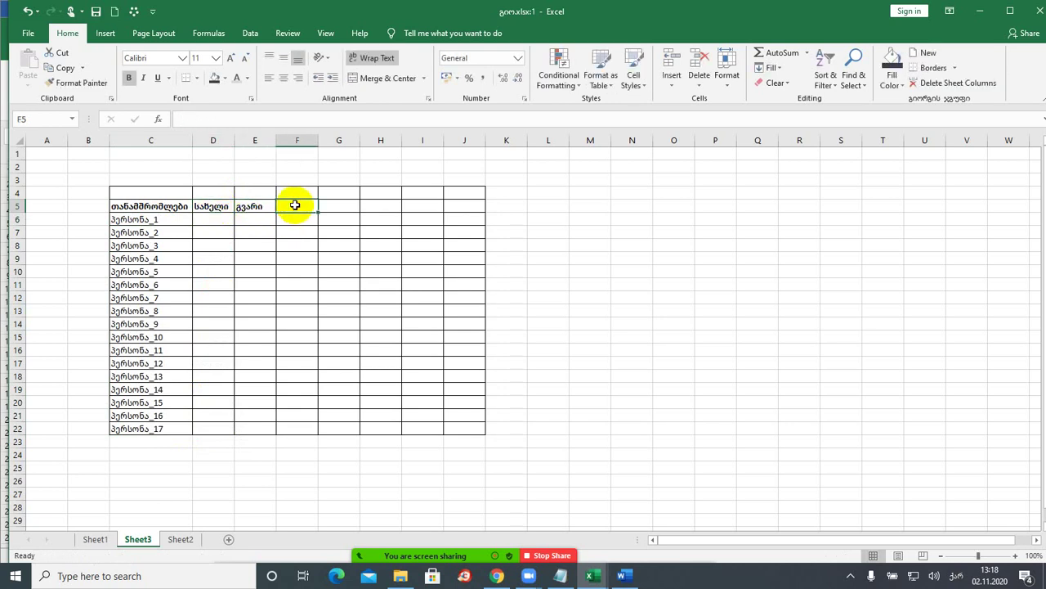
type("სქე")
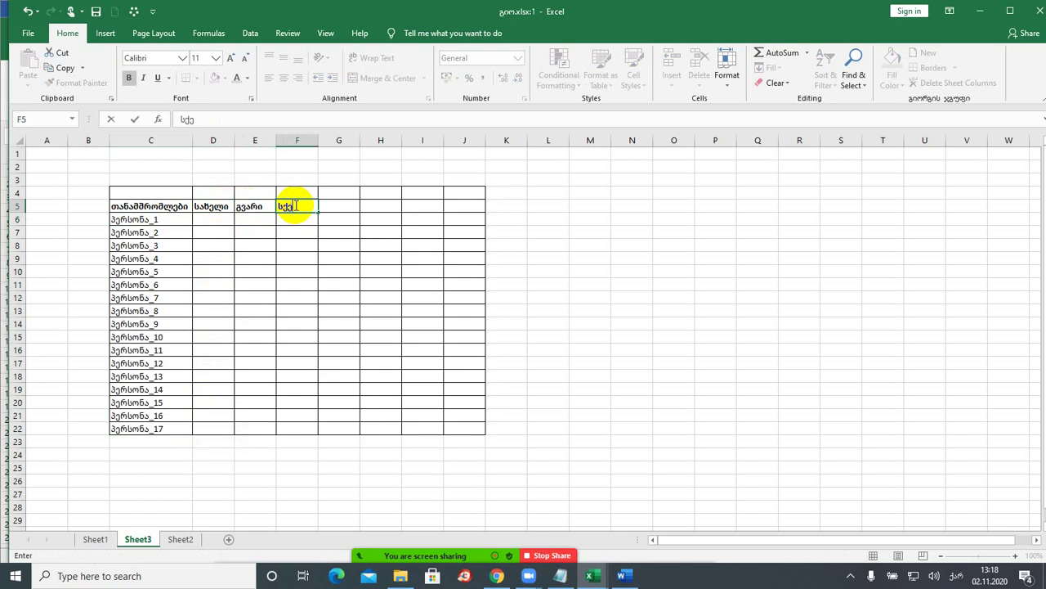
type("სი")
left_click(297, 221)
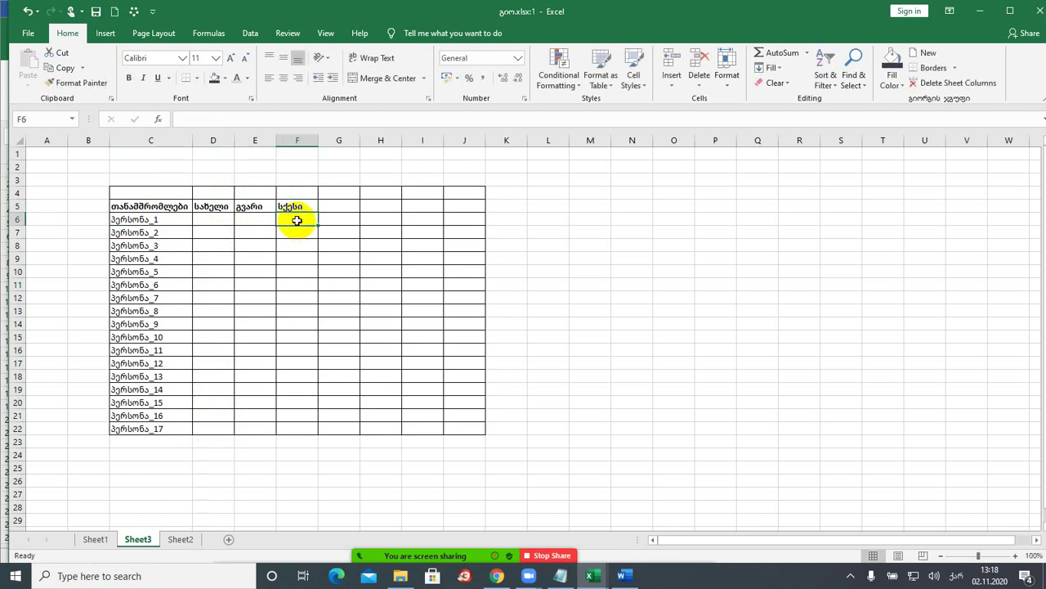
- Enter მამრობითი in F6 and მდედრობითი in F7, then widen column F
type("მამრობითი")
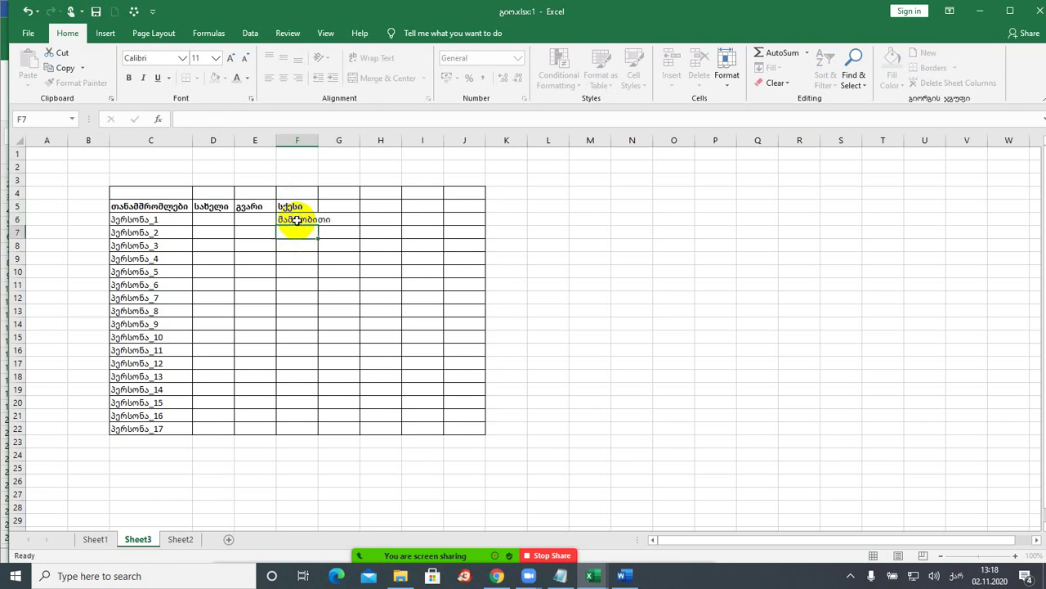
key("Return")
type("მდედრობითი")
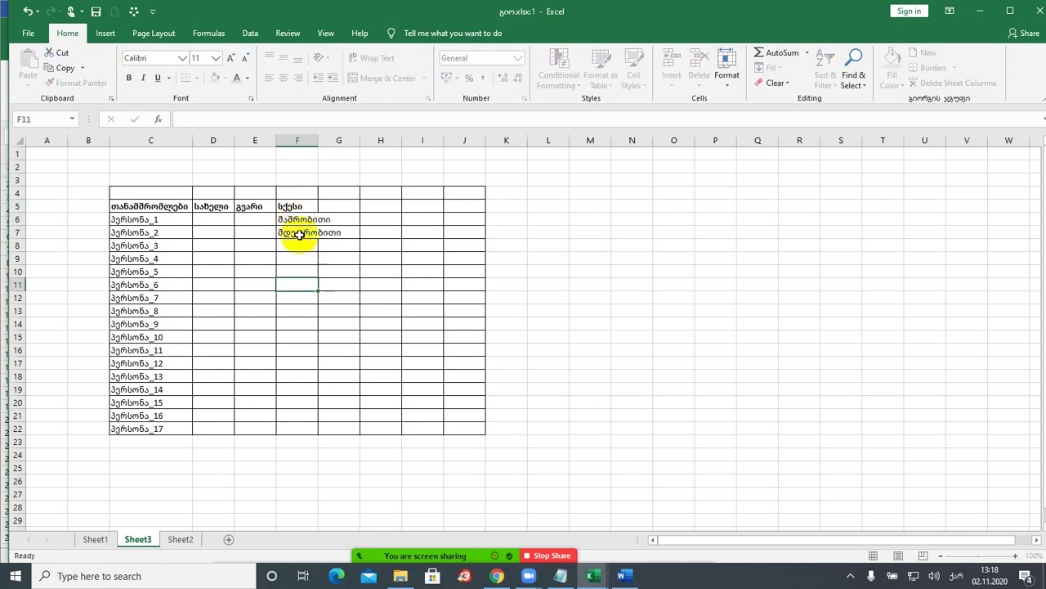
left_click(296, 219)
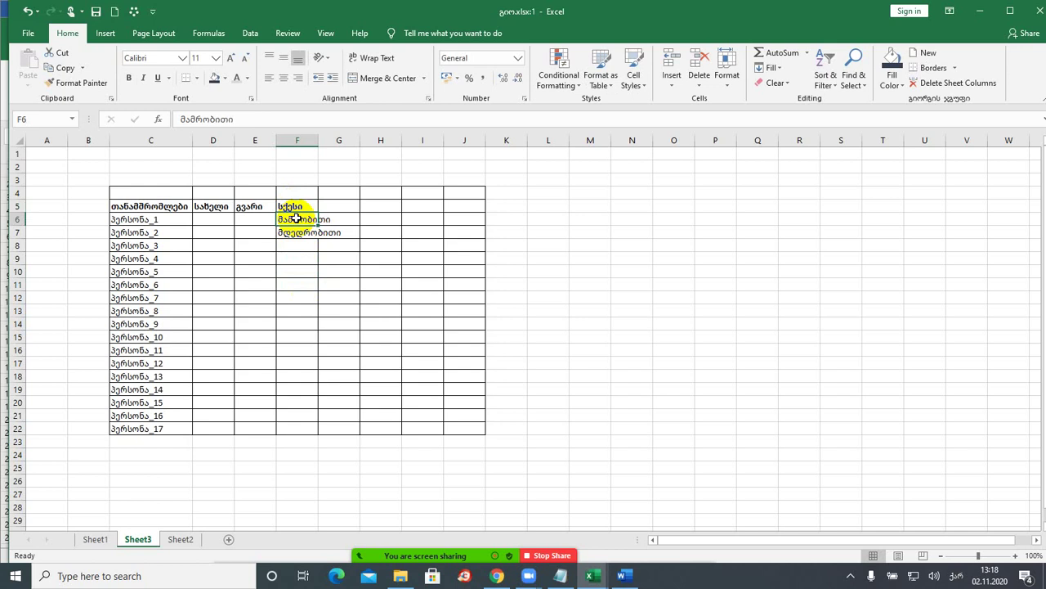
left_click_drag(318, 141, 345, 141)
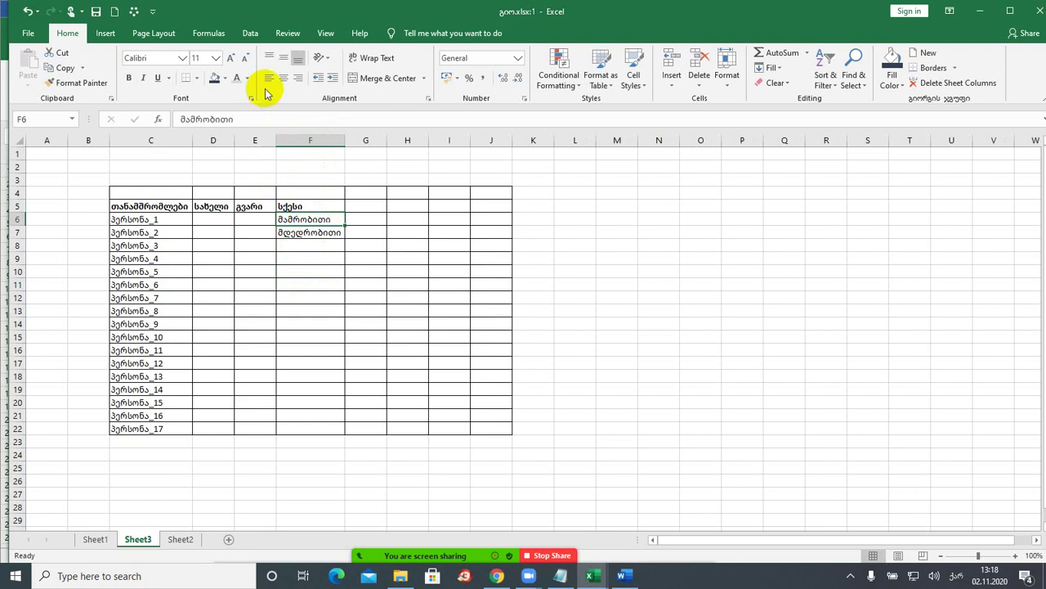
- Open the Data tab's Consolidate dialog, inspect its Function list, then close it
left_click(250, 33)
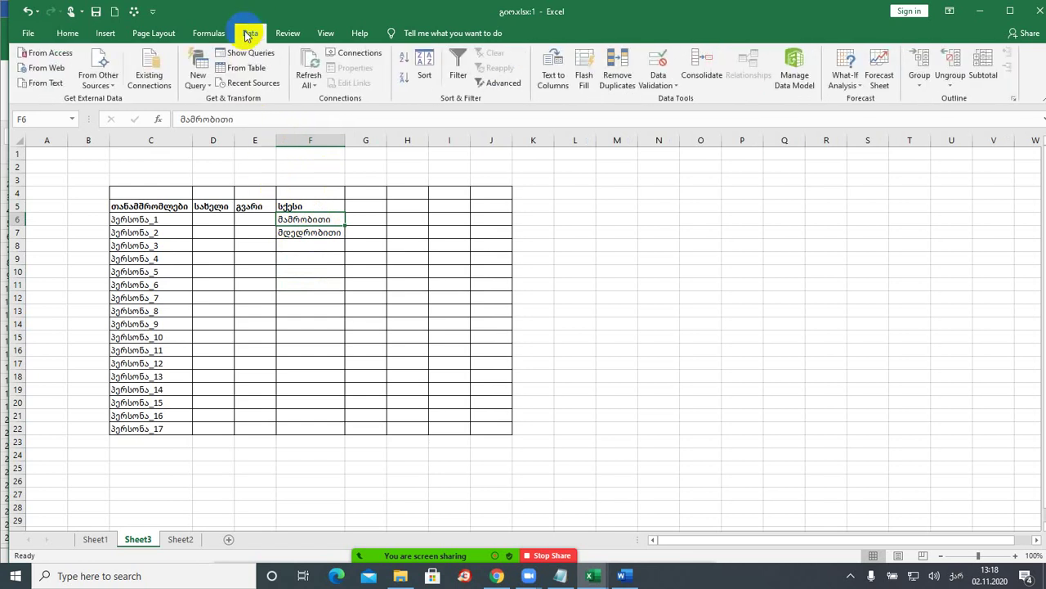
left_click(713, 75)
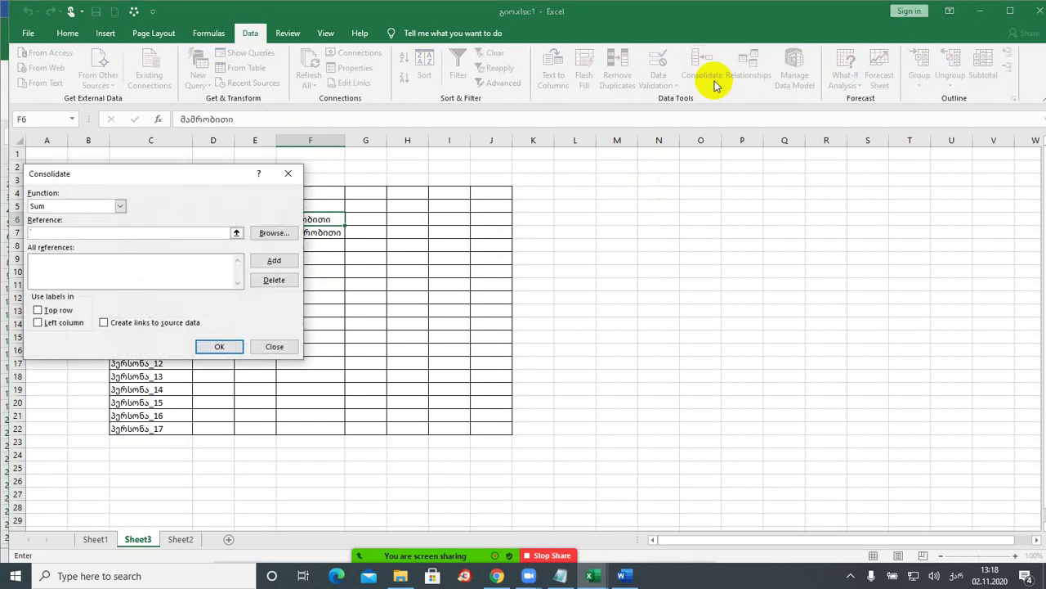
left_click_drag(171, 170, 677, 176)
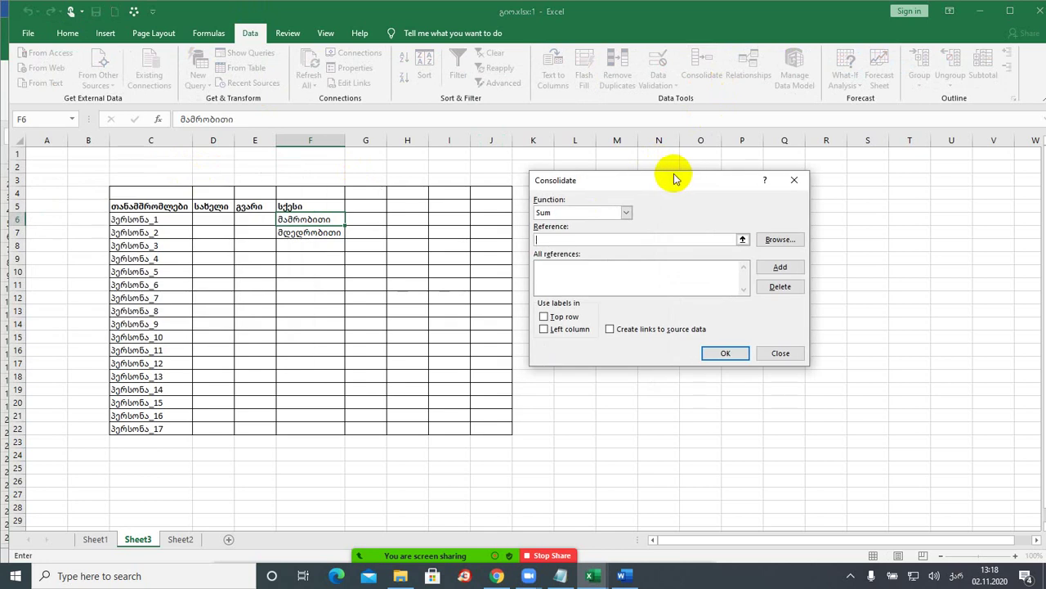
left_click(627, 212)
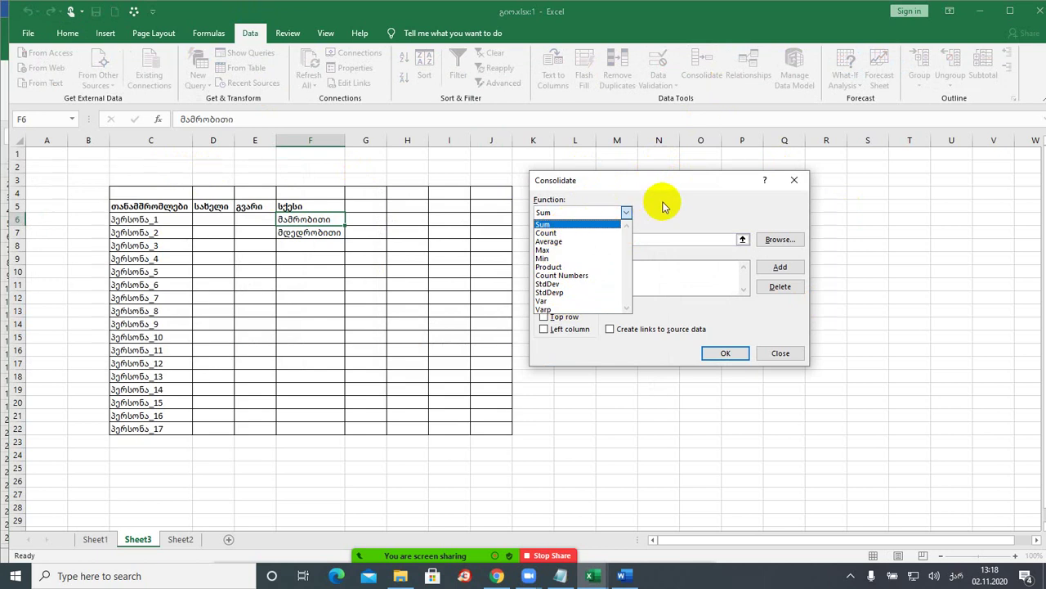
left_click(663, 206)
left_click(791, 180)
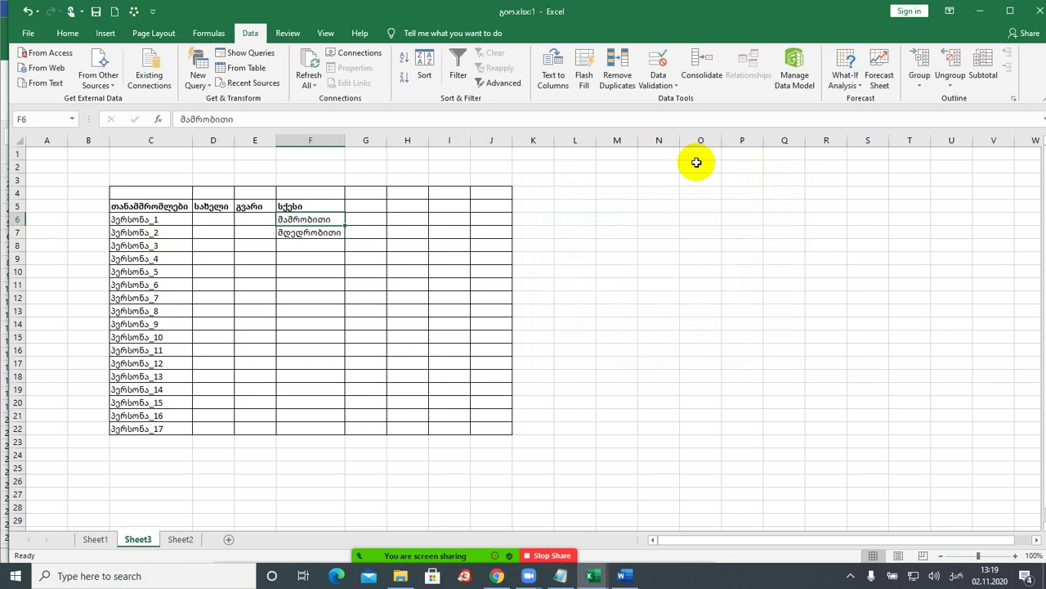
- Add List data validation to F6 with source F6:F7 (მამრობითი, მდედრობითი)
left_click(677, 89)
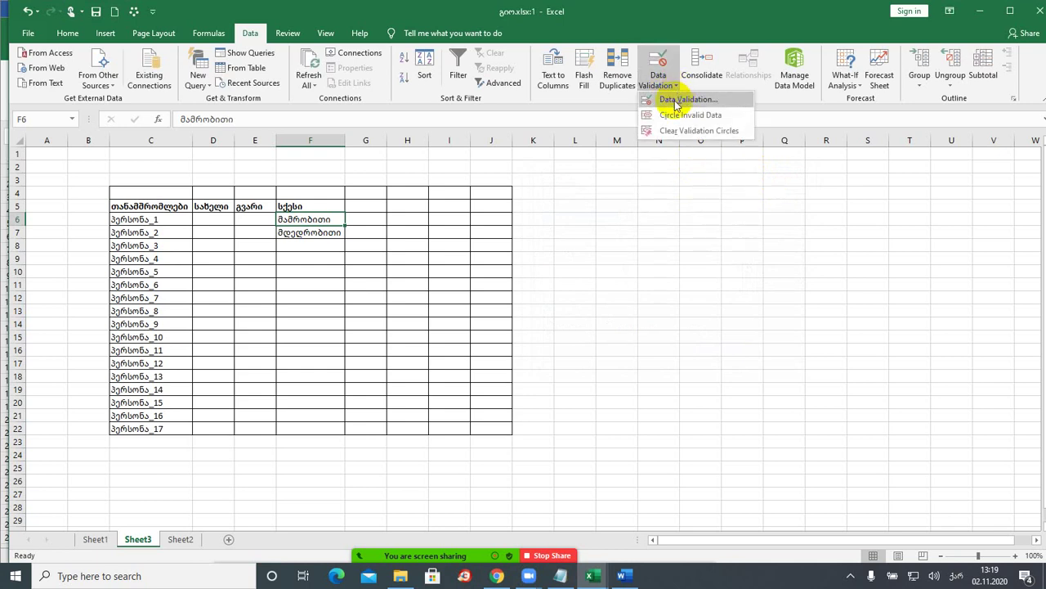
left_click(677, 101)
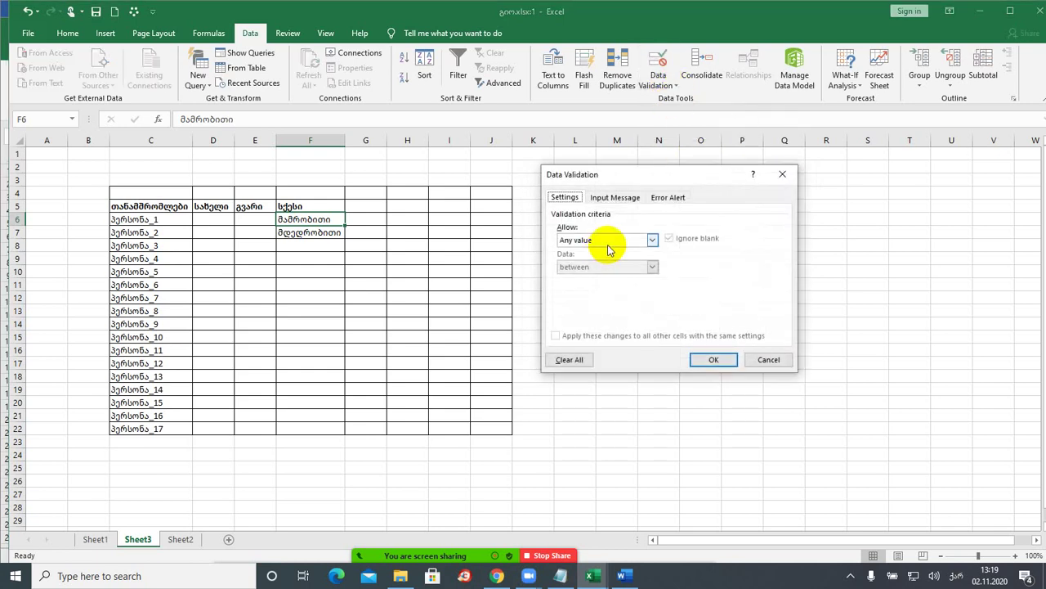
left_click(607, 244)
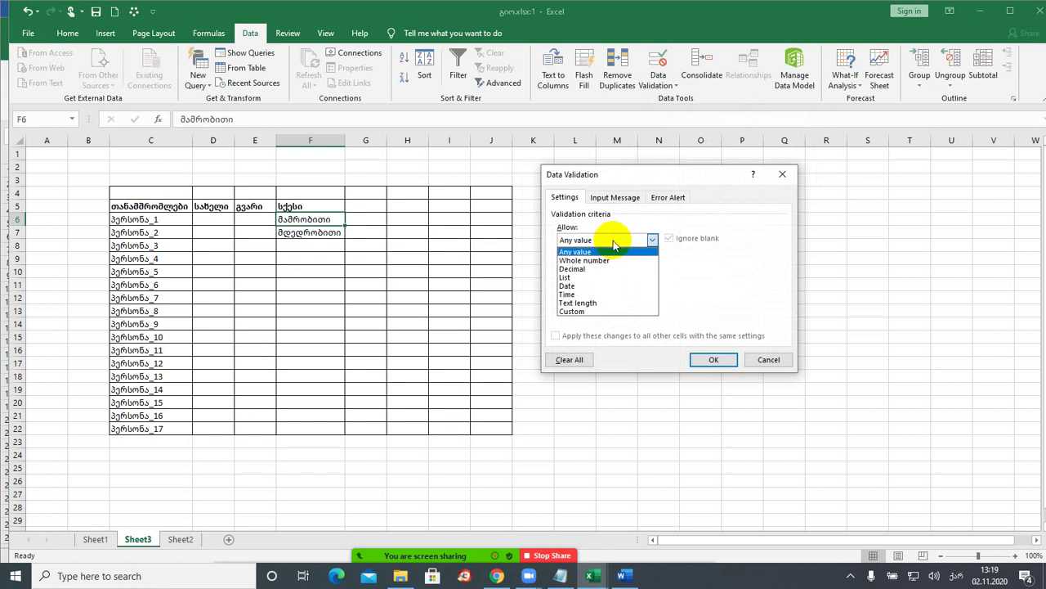
left_click(599, 278)
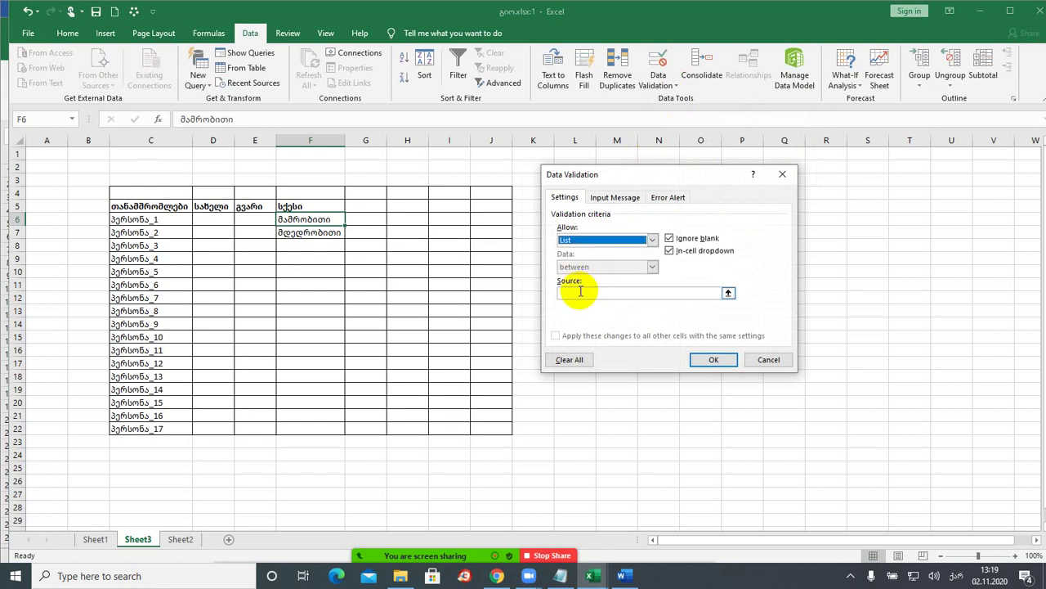
left_click(580, 296)
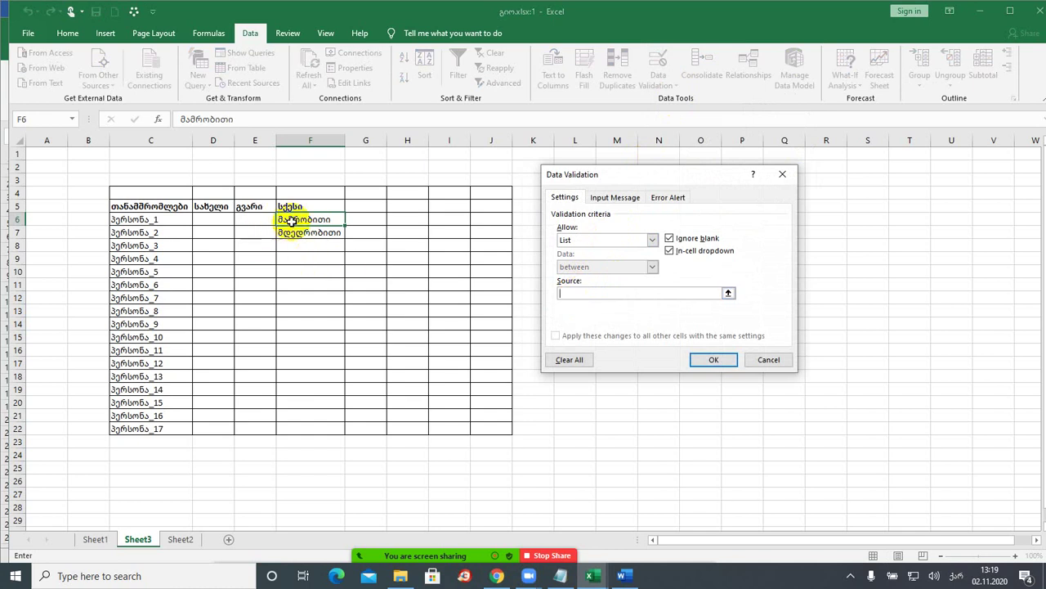
left_click_drag(297, 219, 299, 233)
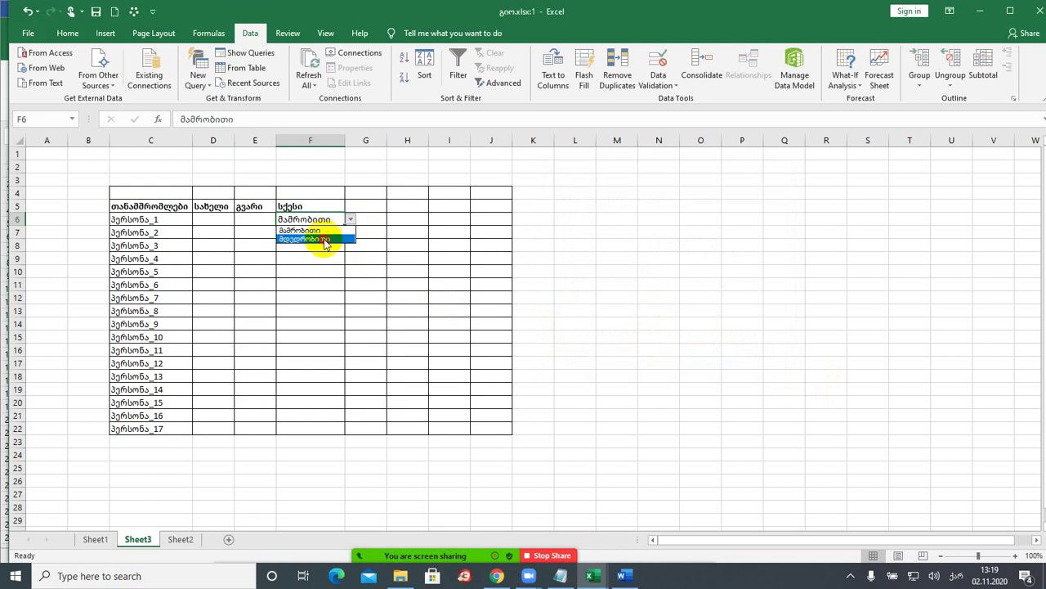
- Choose მდედრობითი in F6 and fill it with its dropdown down through F22
left_click(324, 238)
left_click(326, 232)
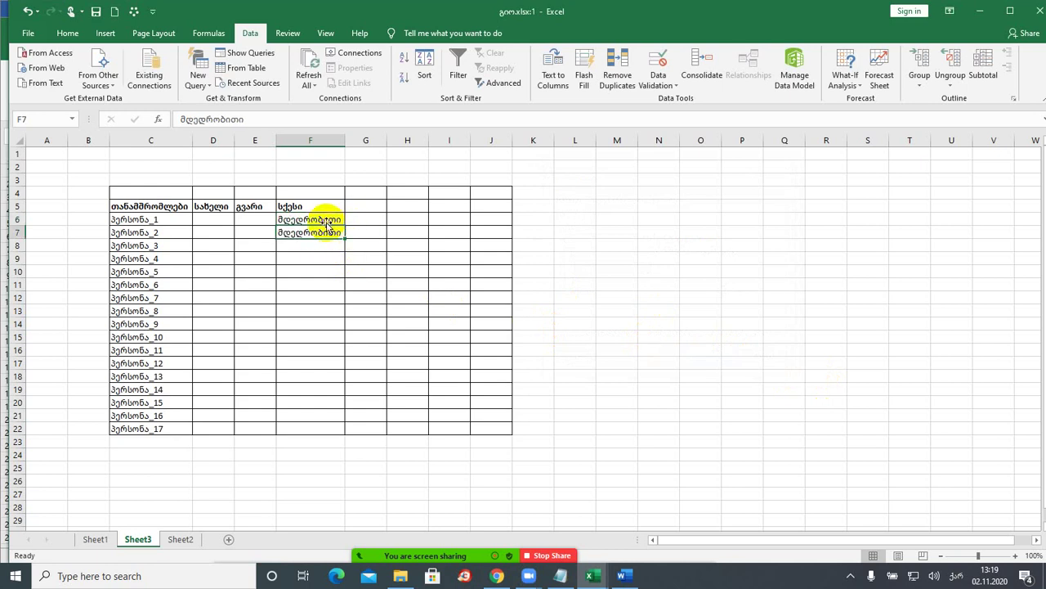
left_click(328, 221)
left_click_drag(344, 222, 344, 227)
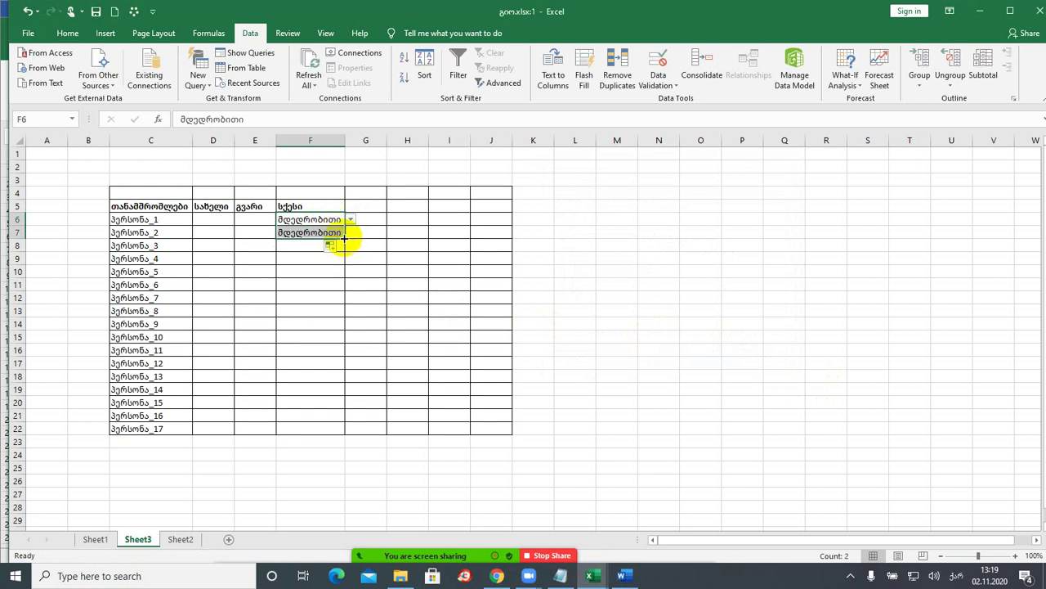
double_click(344, 238)
left_click(405, 243)
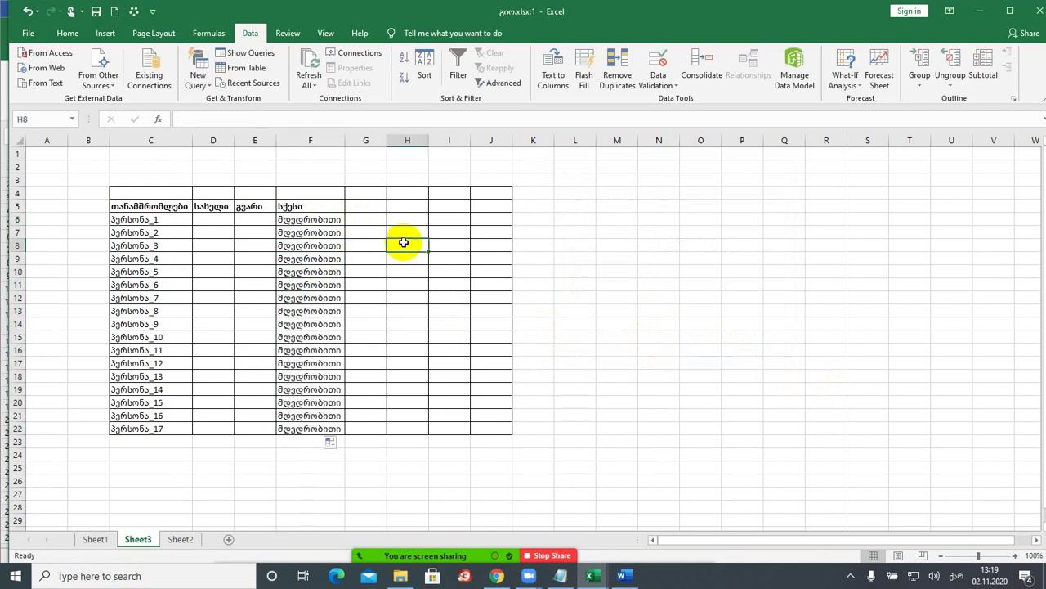
- Test the dropdown lists in F7 and F6, picking the second value for F7
left_click(314, 232)
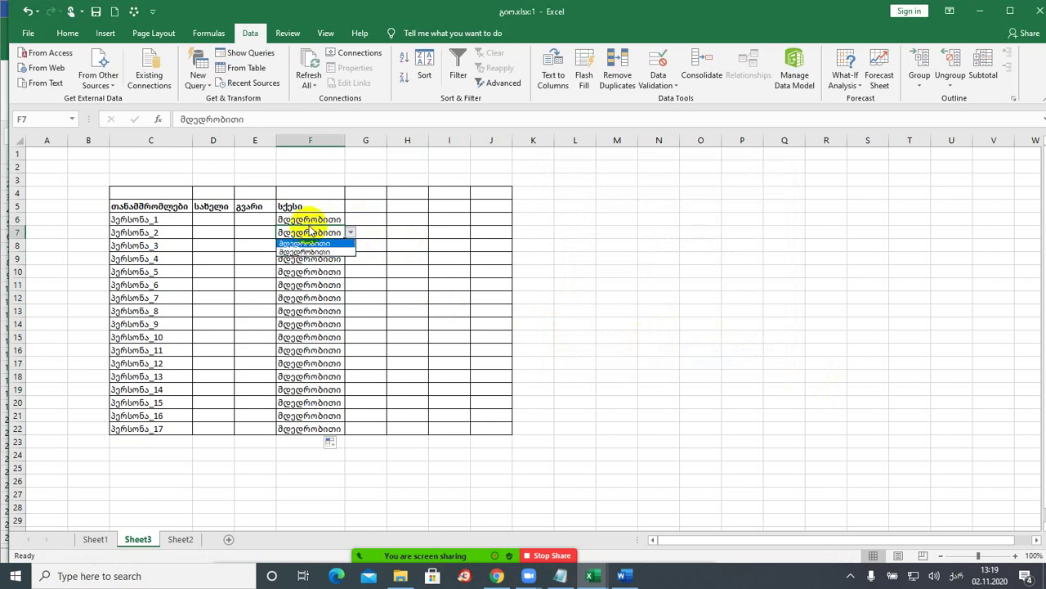
left_click(309, 252)
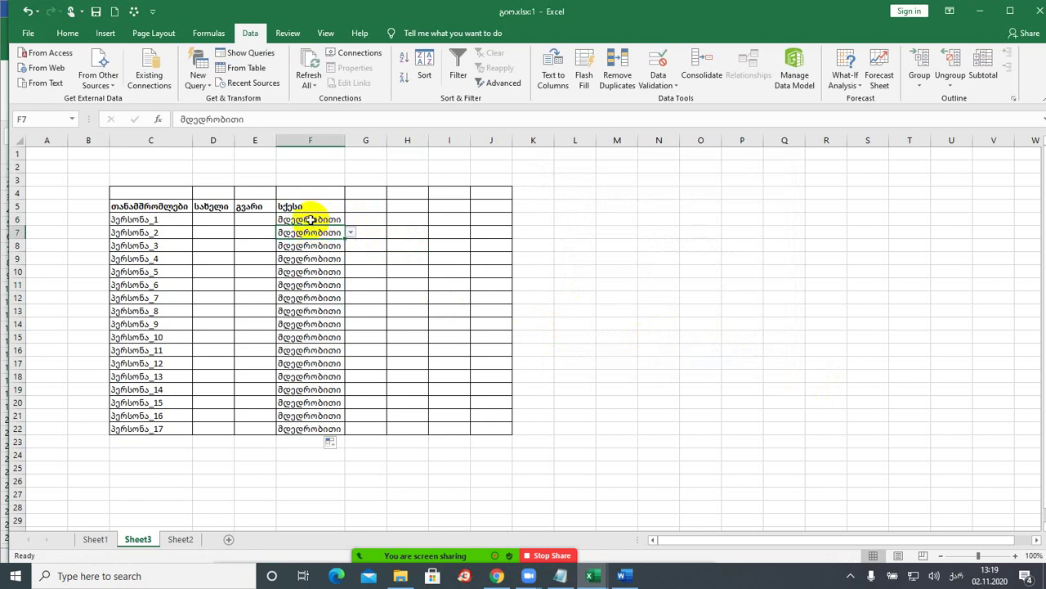
left_click(307, 218)
left_click(349, 219)
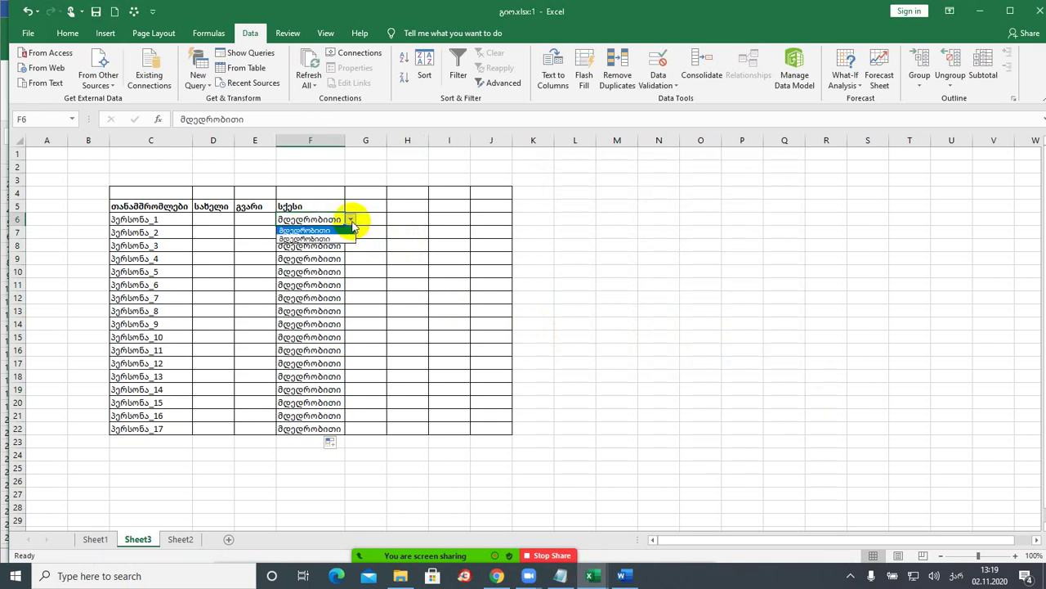
left_click(304, 216)
mouse_move(512, 556)
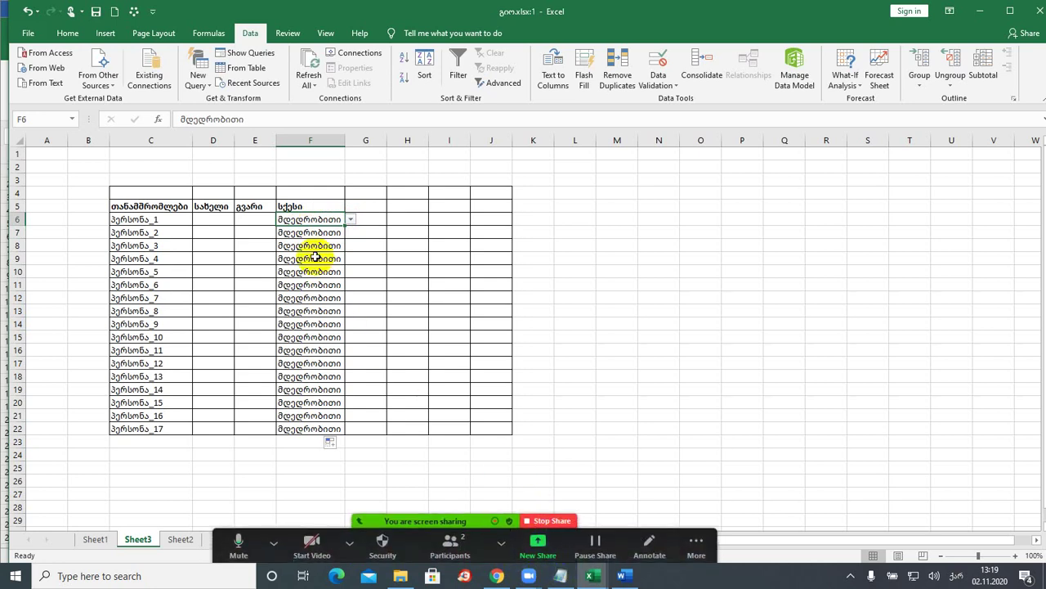
left_click(349, 219)
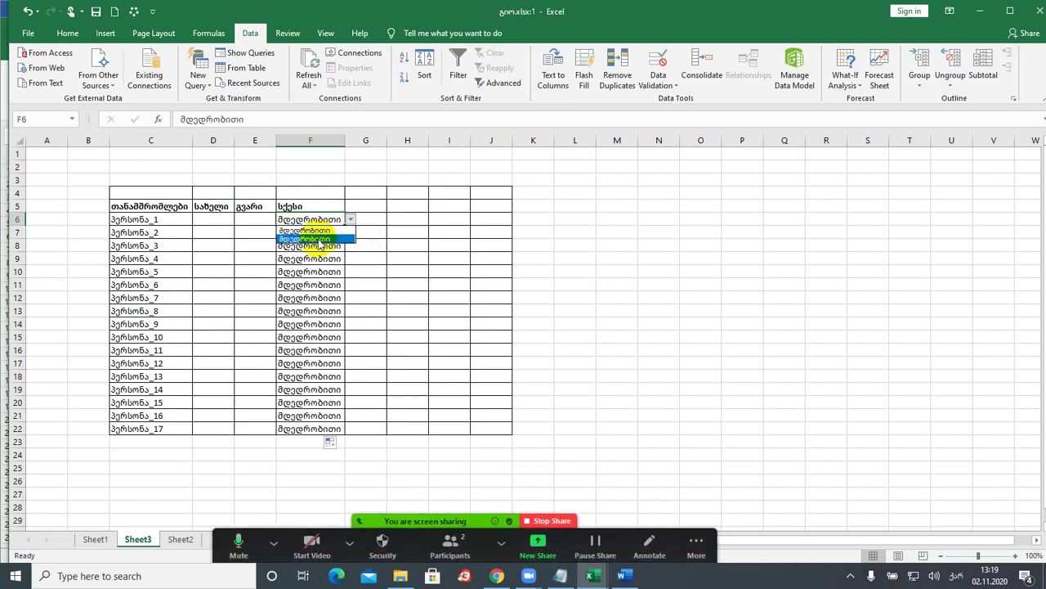
left_click(320, 230)
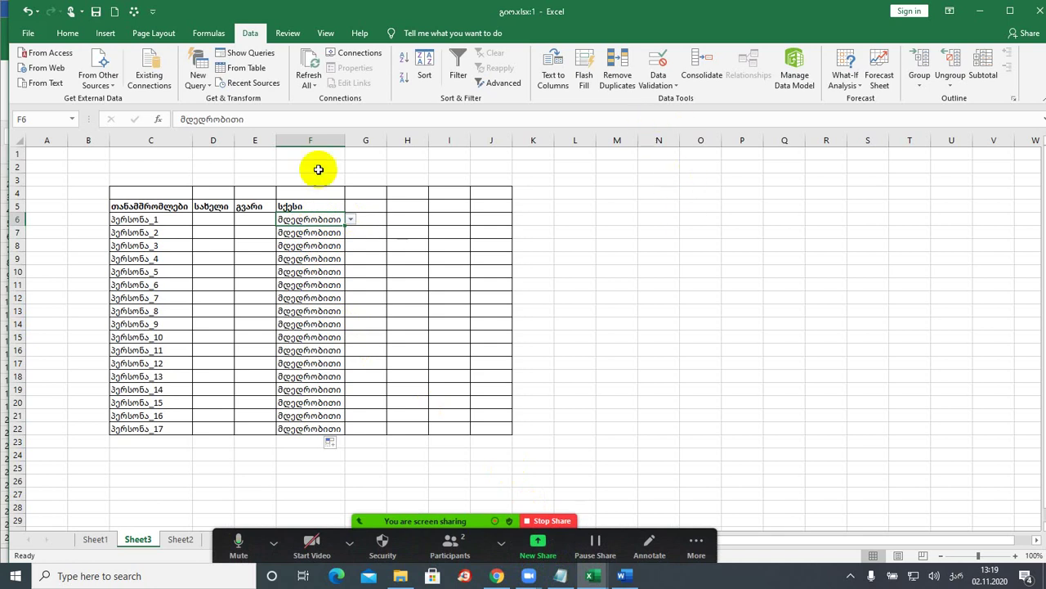
- Open Insert Function for F6, scroll its list, and cancel
left_click(160, 120)
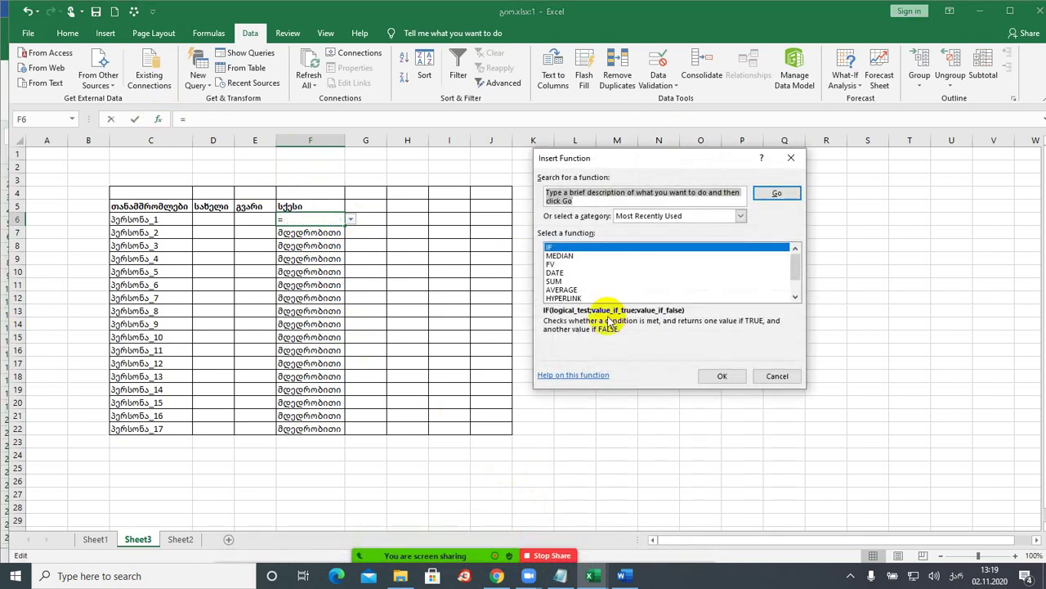
scroll(581, 274, "down", 1)
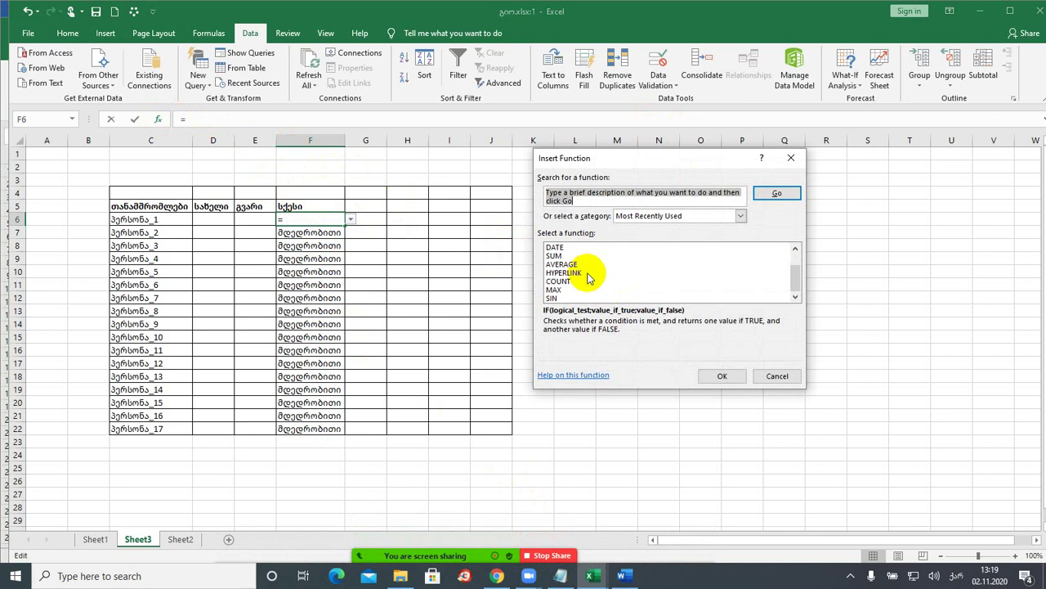
scroll(588, 283, "up", 1)
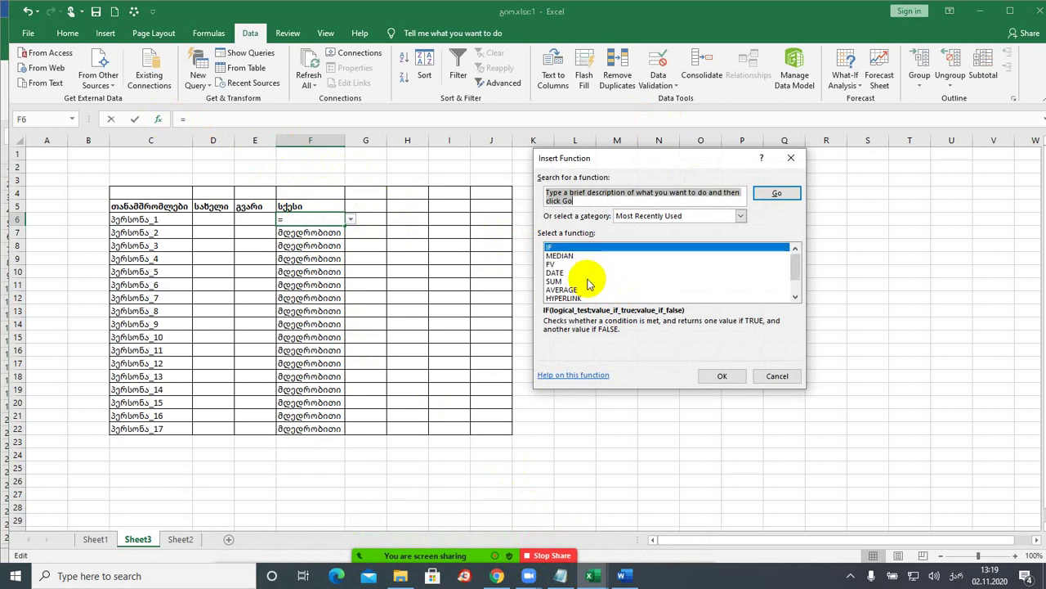
left_click(796, 162)
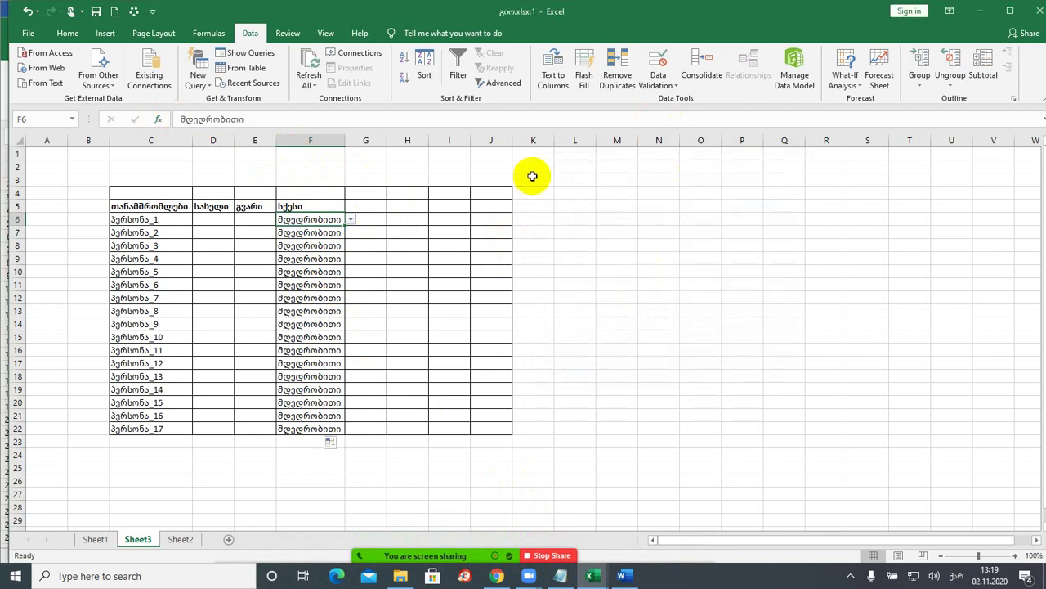
- Cancel the Data Validation settings unchanged and undo the fill down to F22
left_click(659, 82)
left_click(678, 112)
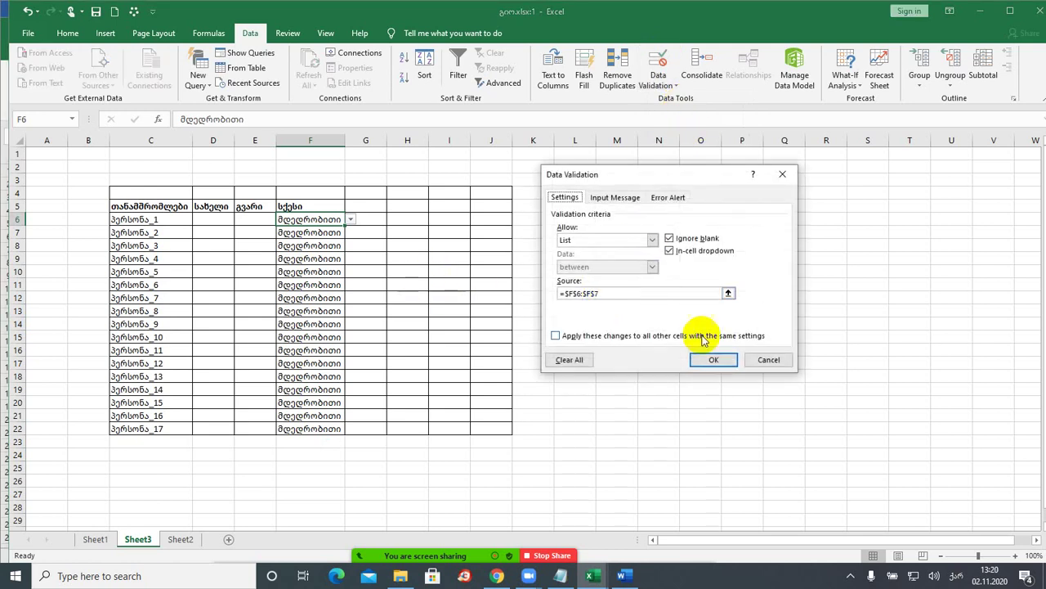
left_click(771, 362)
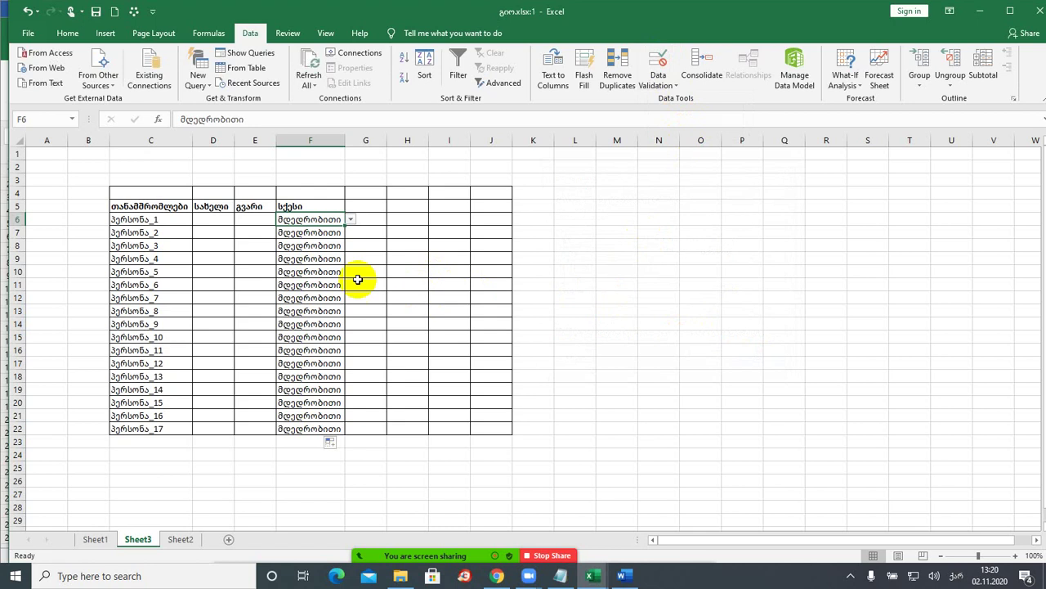
key("ctrl+z")
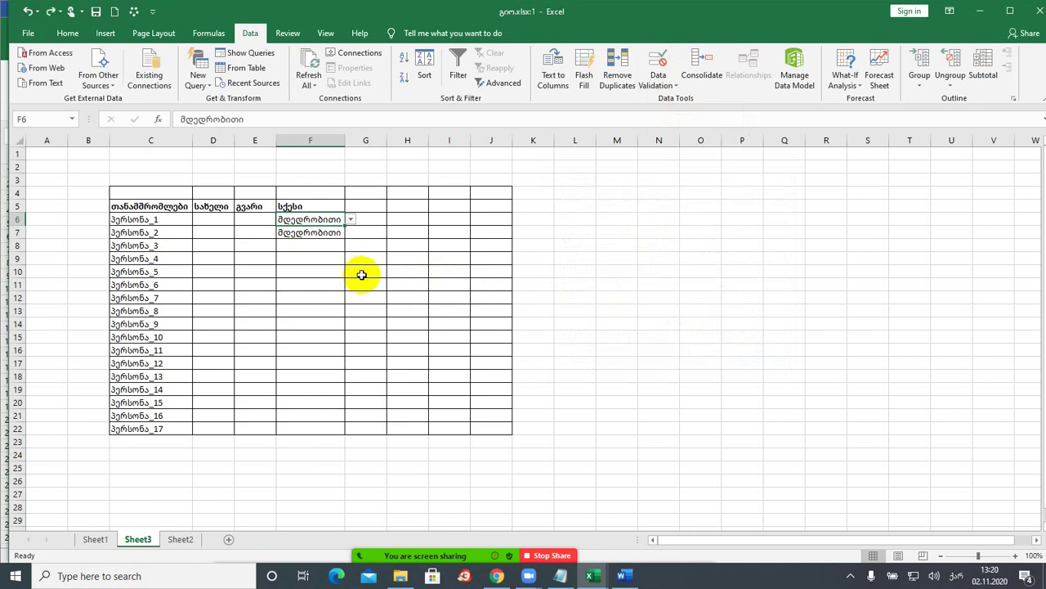
- Switch F6 to მამრობითი using its dropdown list
left_click(350, 220)
left_click(350, 220)
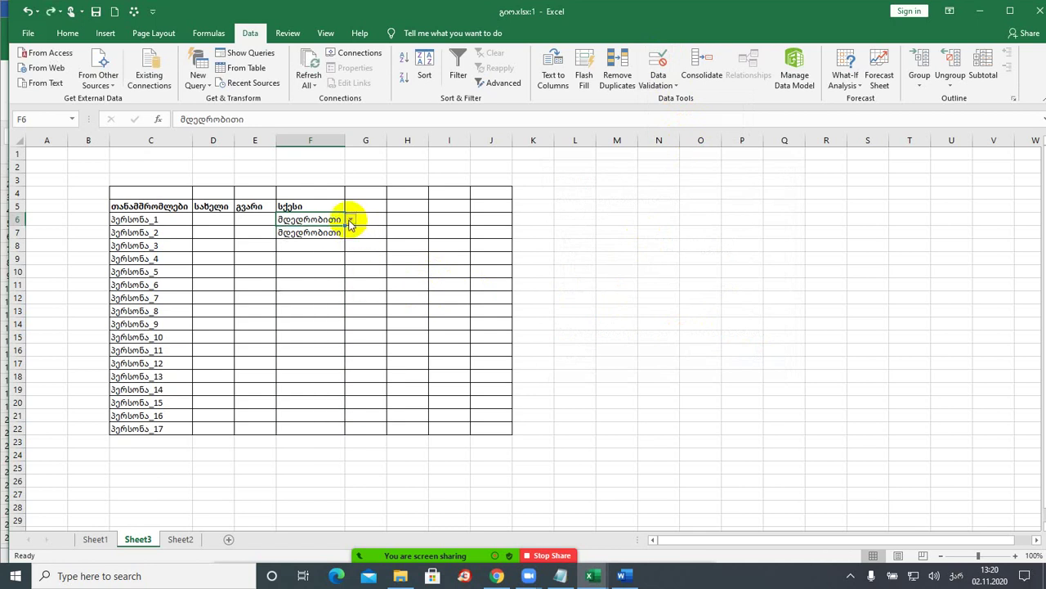
left_click(350, 221)
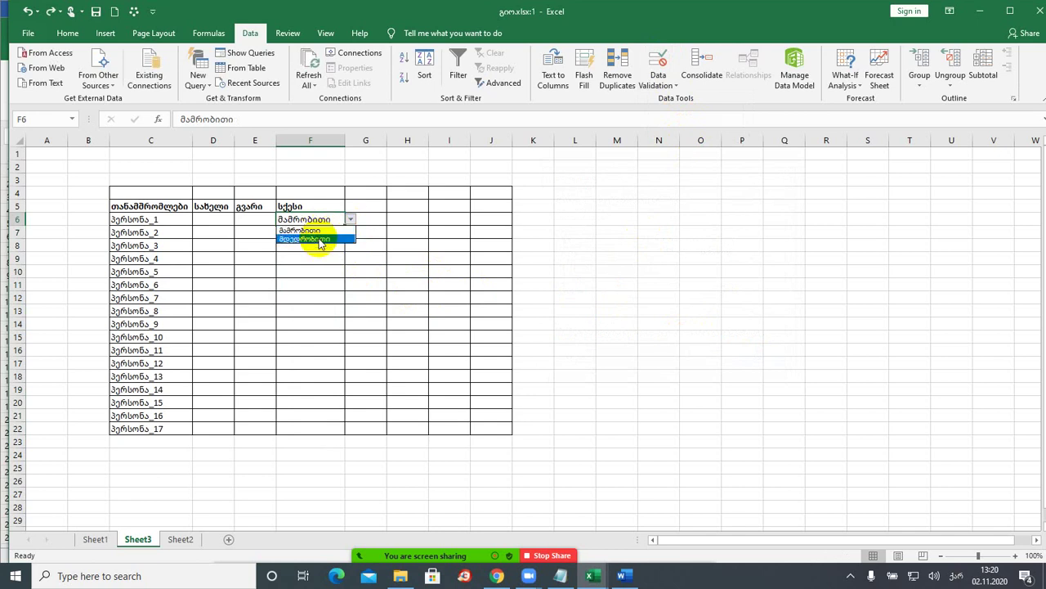
left_click(320, 239)
left_click(351, 220)
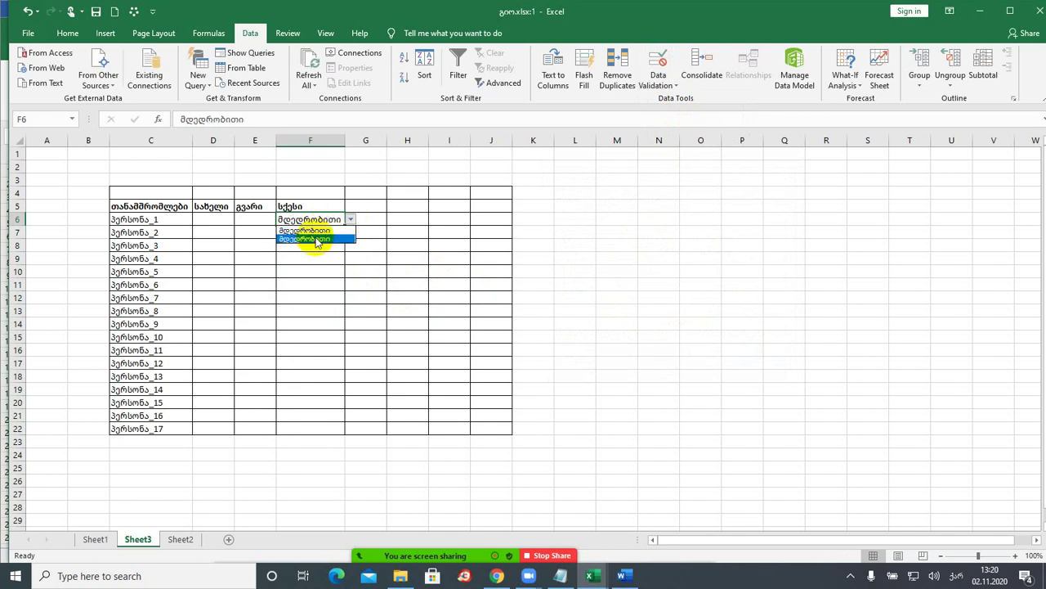
left_click_drag(345, 227, 357, 234)
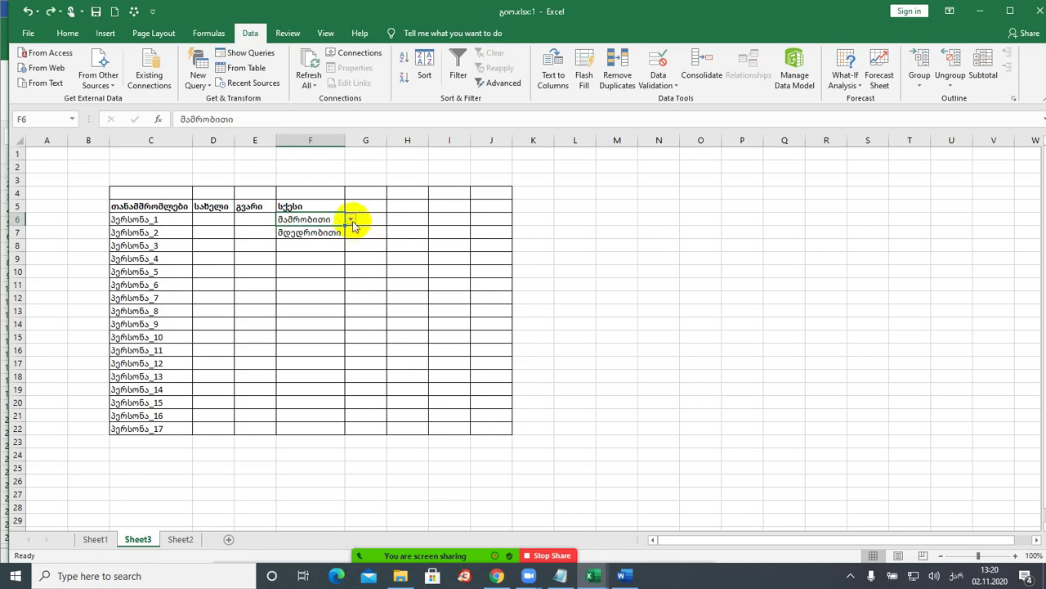
left_click(351, 220)
left_click(351, 219)
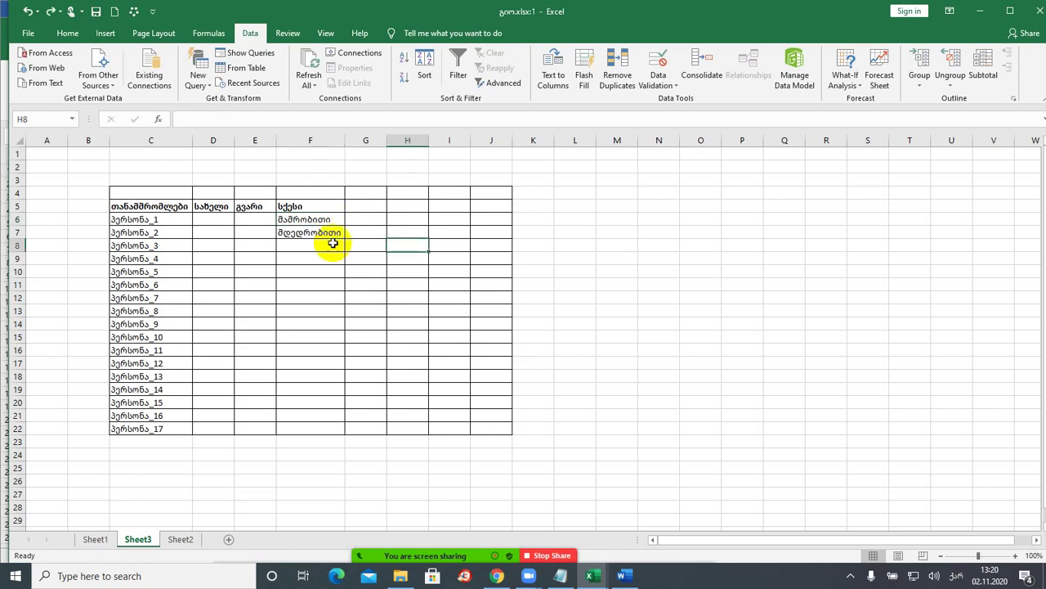
left_click(321, 234)
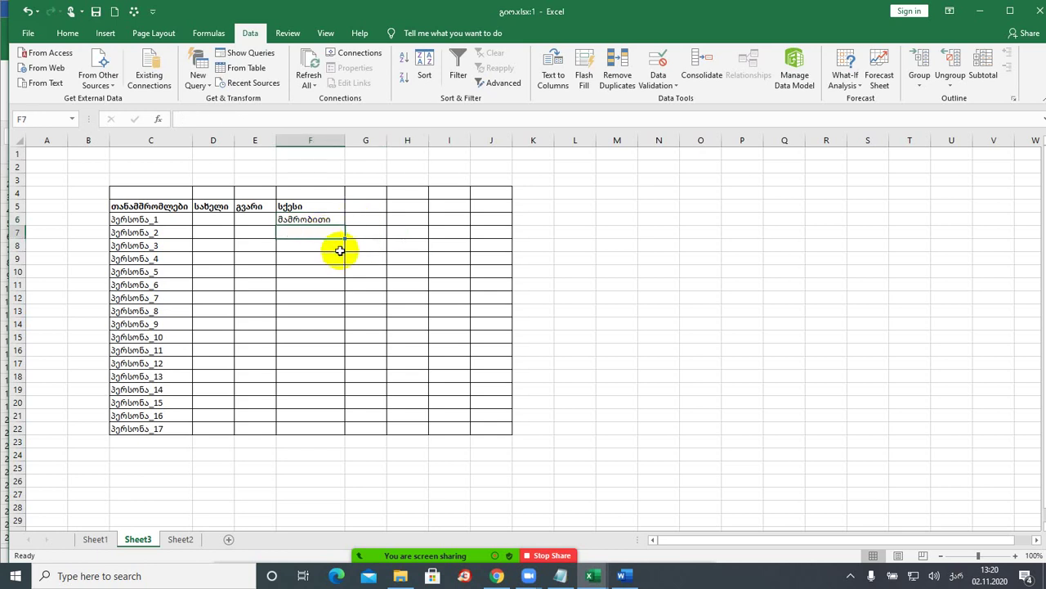
left_click(320, 221)
left_click(350, 220)
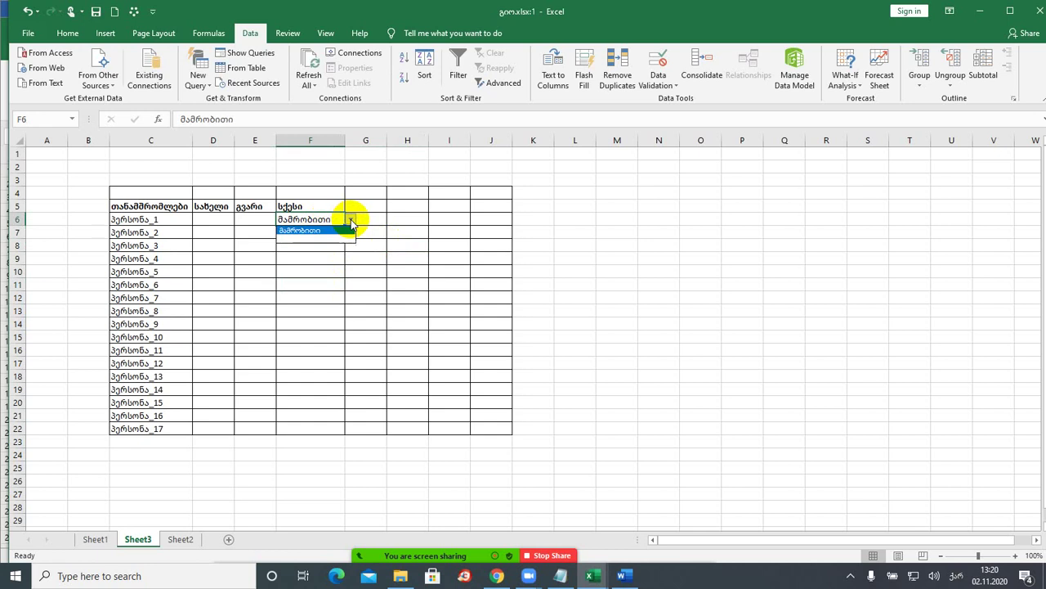
left_click(352, 220)
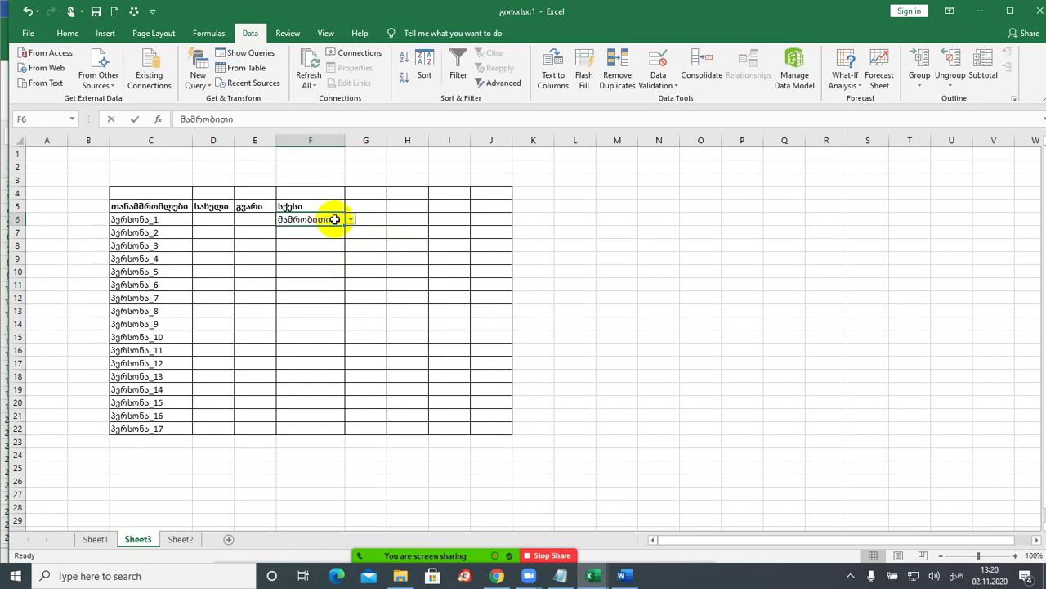
- Fill მამრობითი from F6 down through F22
double_click(335, 219)
left_click(317, 230)
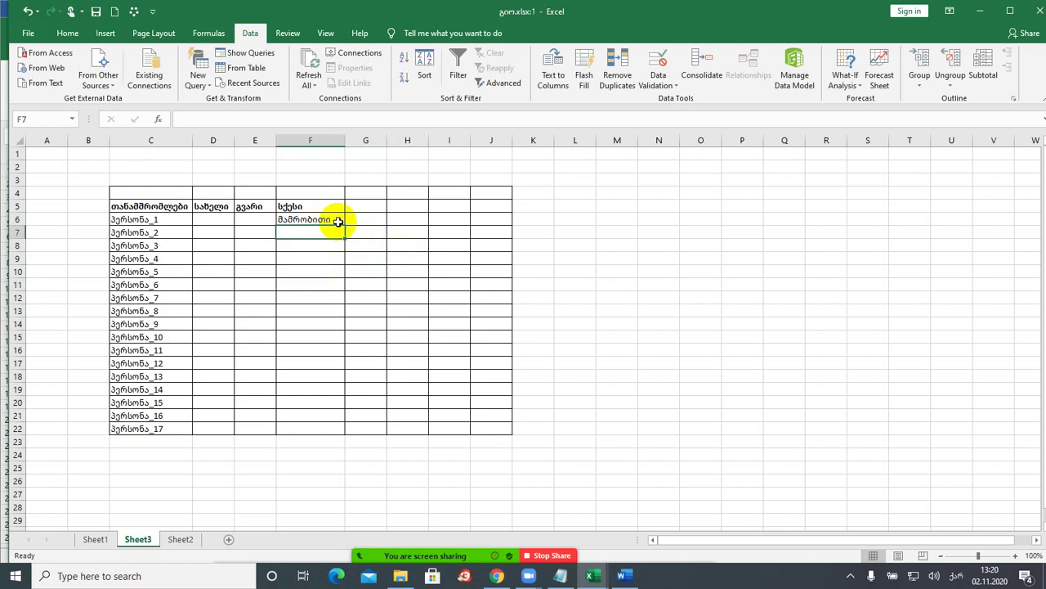
left_click(338, 221)
double_click(344, 227)
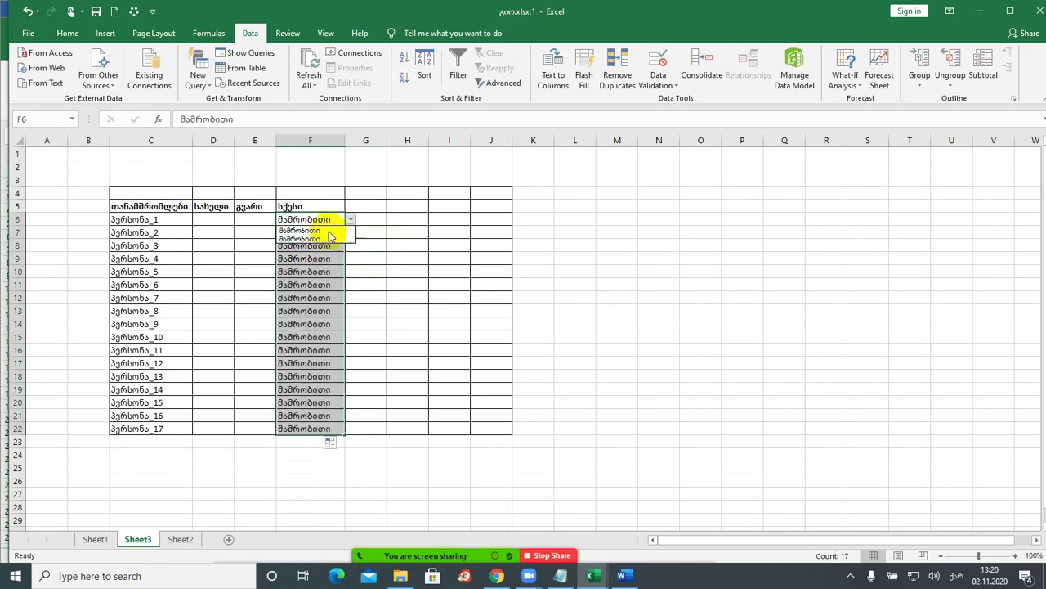
left_click(356, 242)
left_click(327, 221)
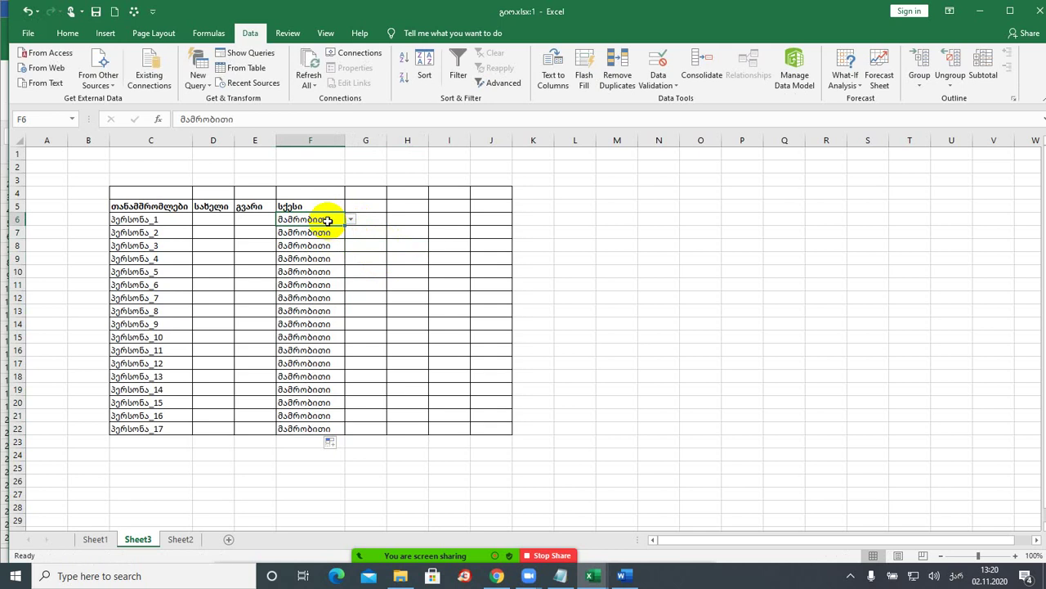
left_click(686, 81)
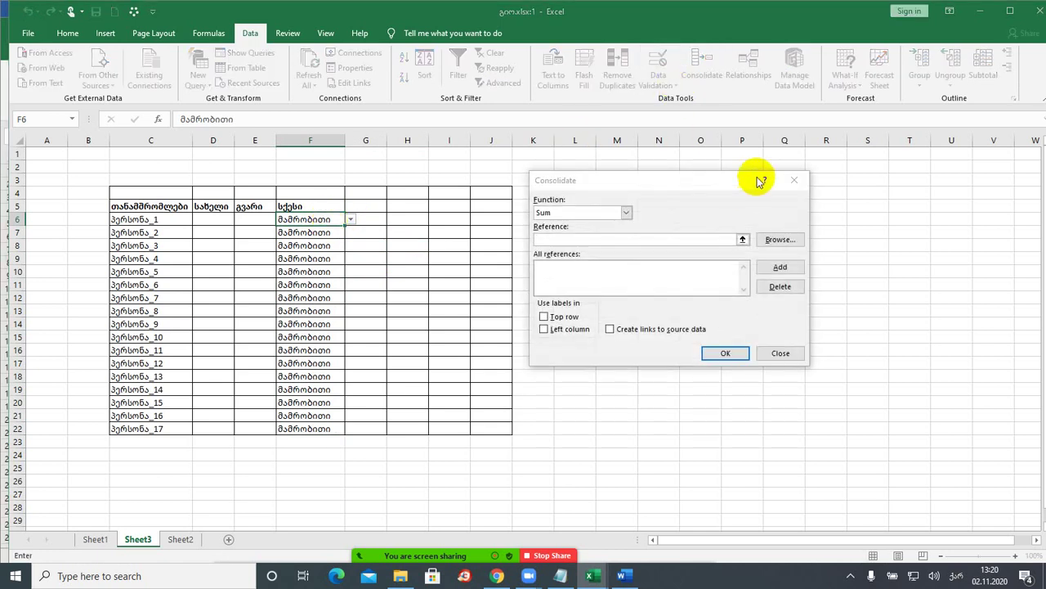
left_click(793, 180)
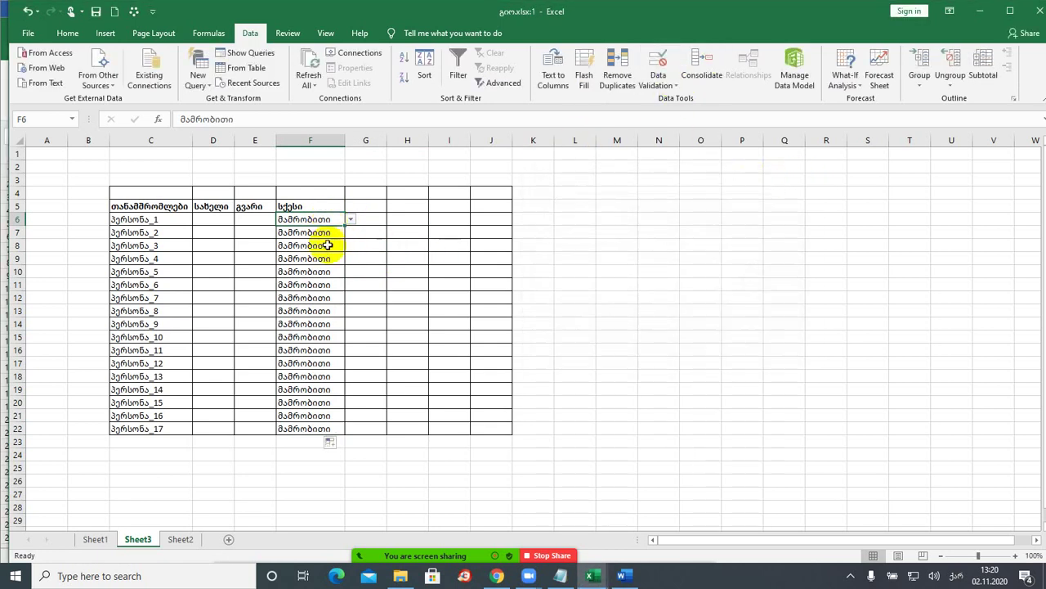
left_click_drag(312, 232, 304, 435)
key("Delete")
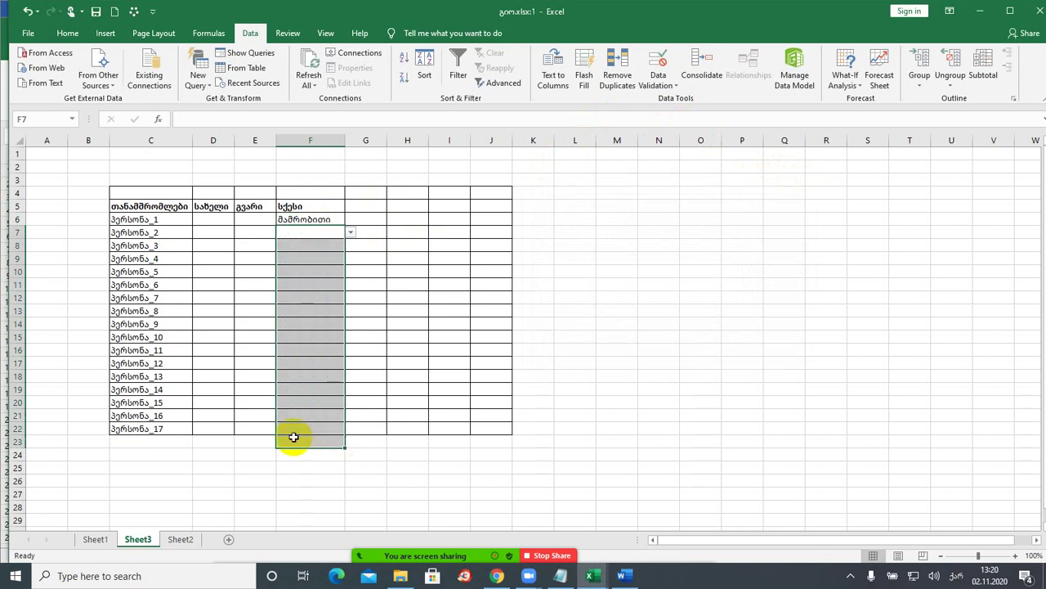
left_click(314, 267)
left_click(309, 233)
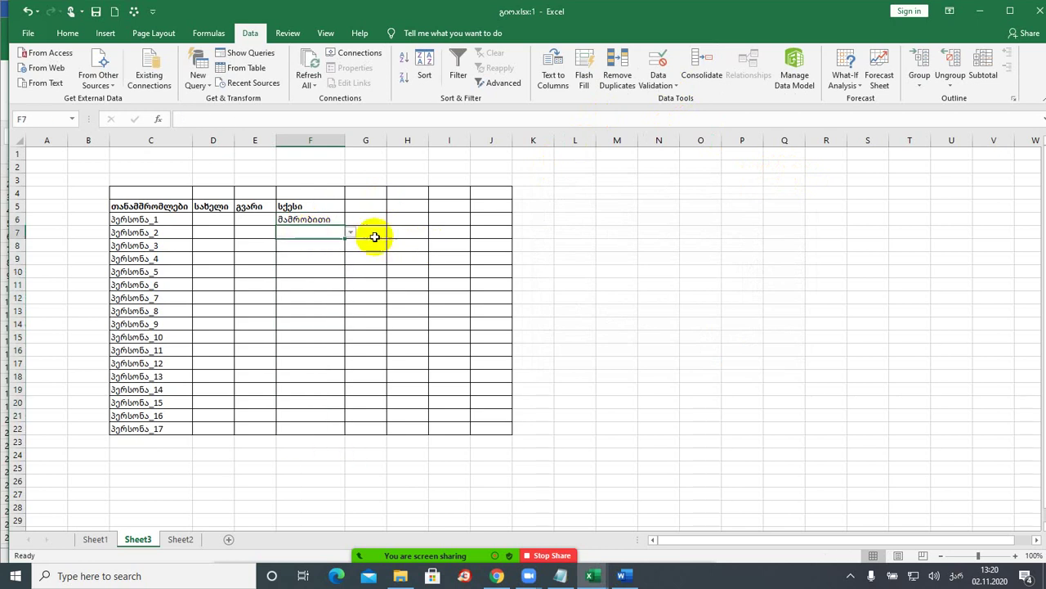
left_click(349, 237)
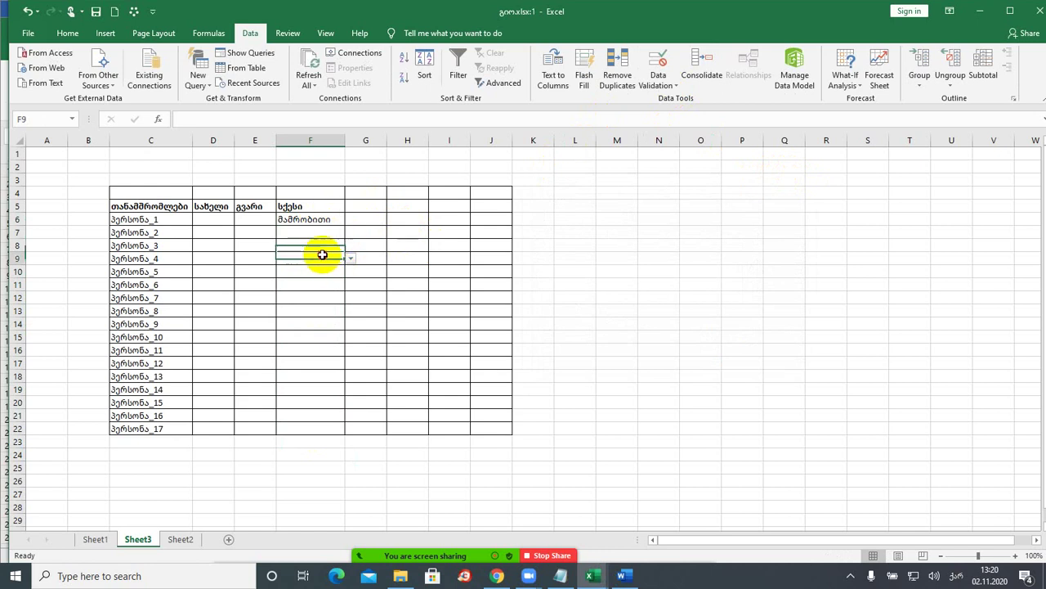
left_click(322, 257)
left_click(350, 259)
left_click(313, 259)
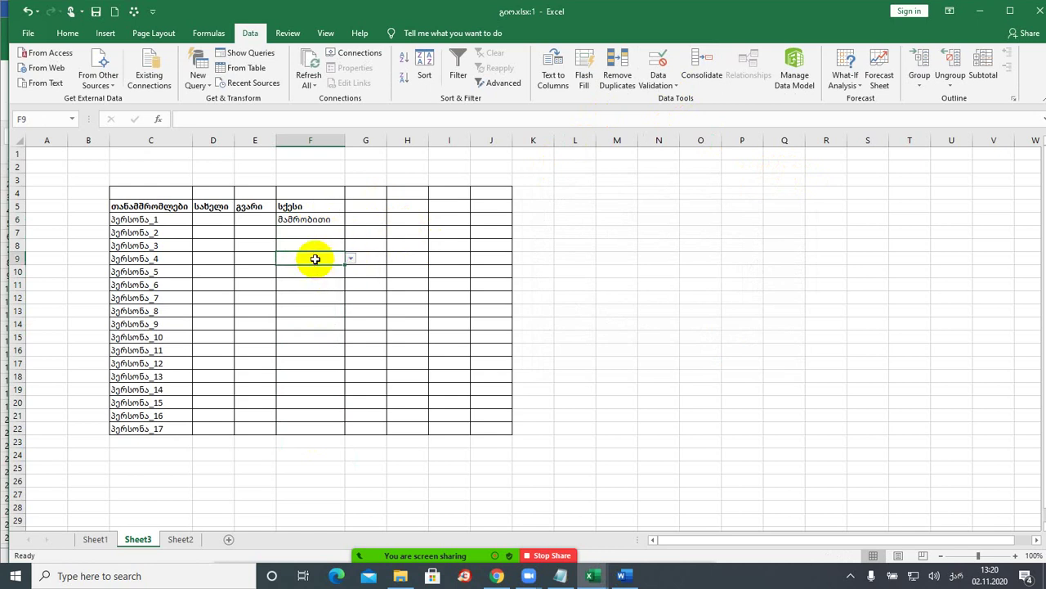
left_click_drag(313, 220, 303, 422)
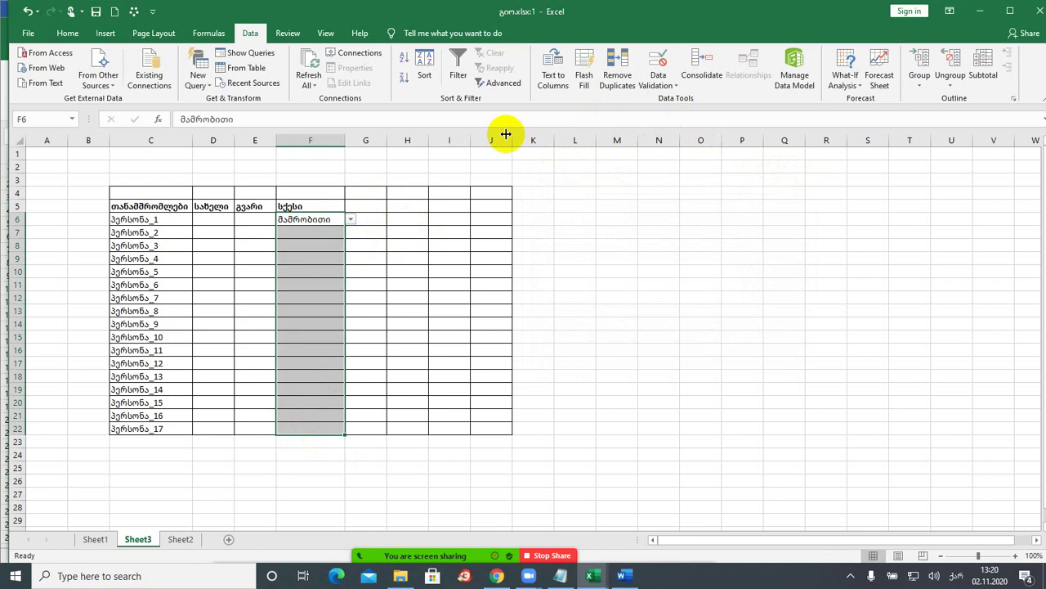
- Clear the contents of F6:F22 and check whether F6's dropdown remains
left_click(67, 36)
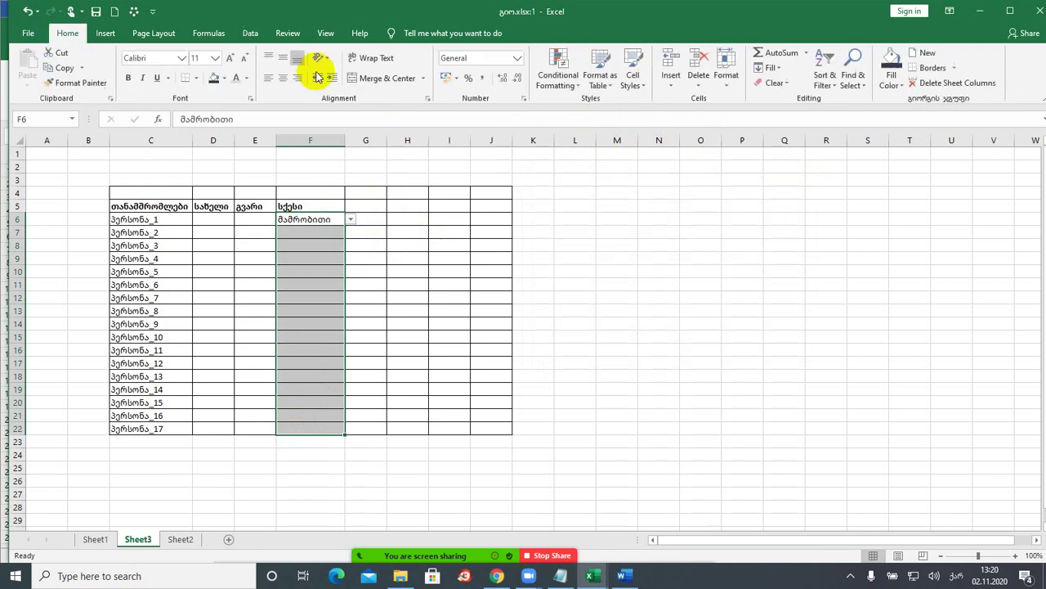
left_click(778, 84)
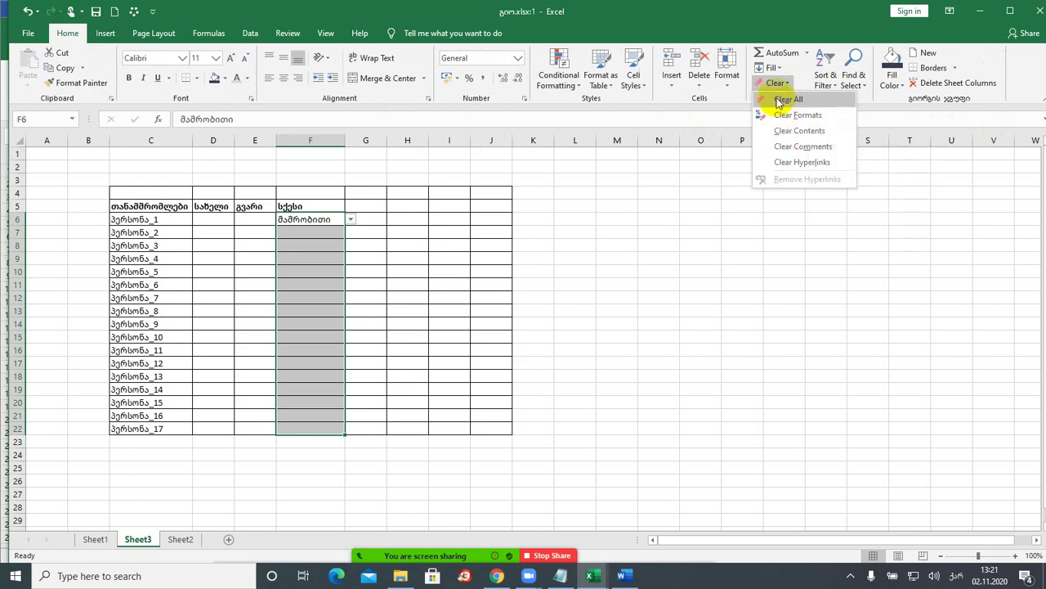
left_click(809, 132)
left_click(390, 260)
left_click(332, 220)
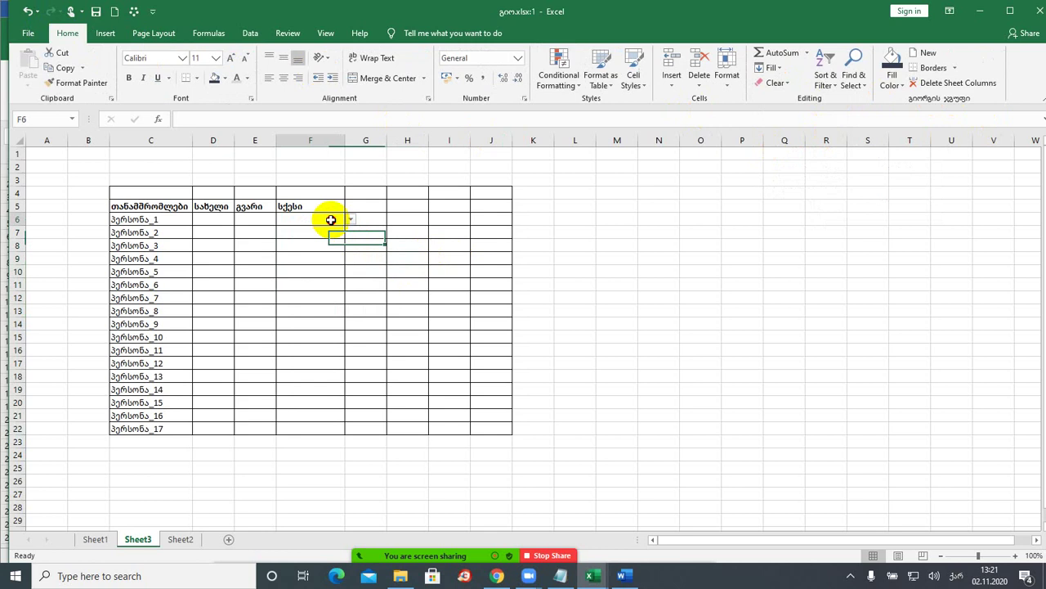
left_click(349, 219)
left_click(316, 219)
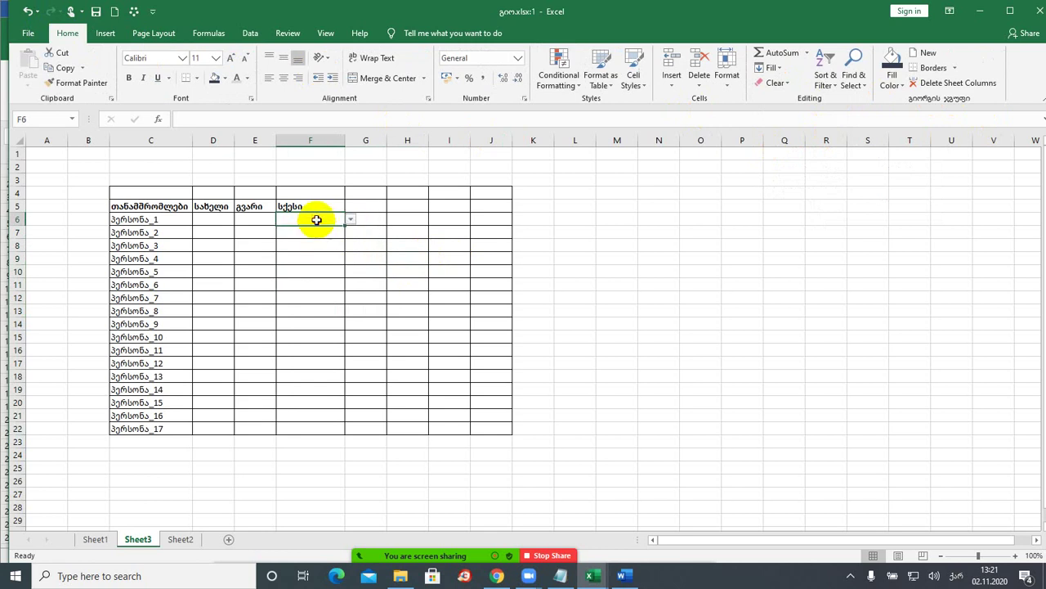
- Clear All from F6:F22, then reapply All Borders to the range
left_click_drag(316, 219, 311, 422)
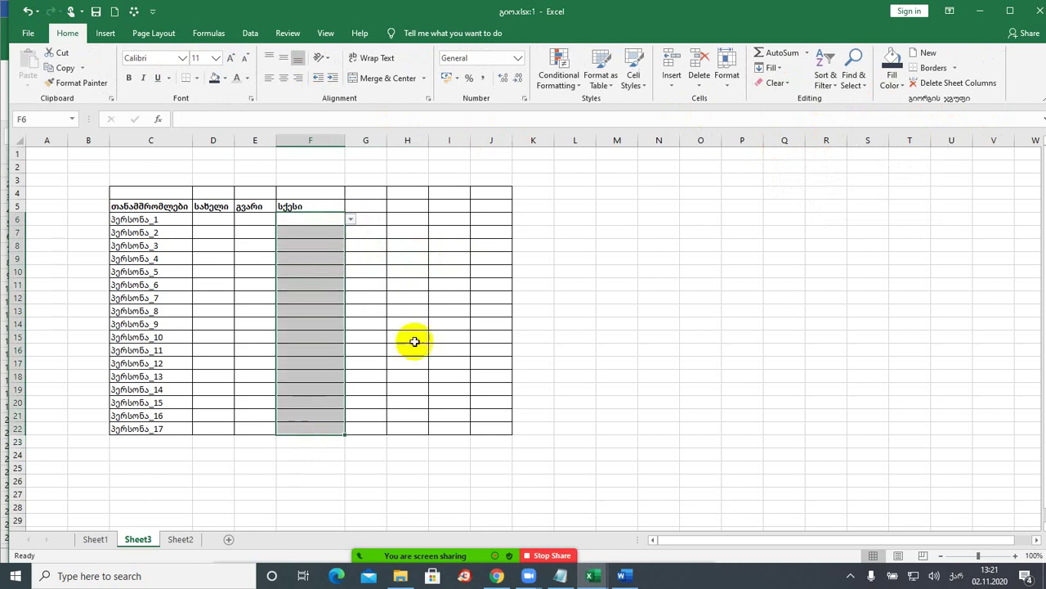
left_click(783, 84)
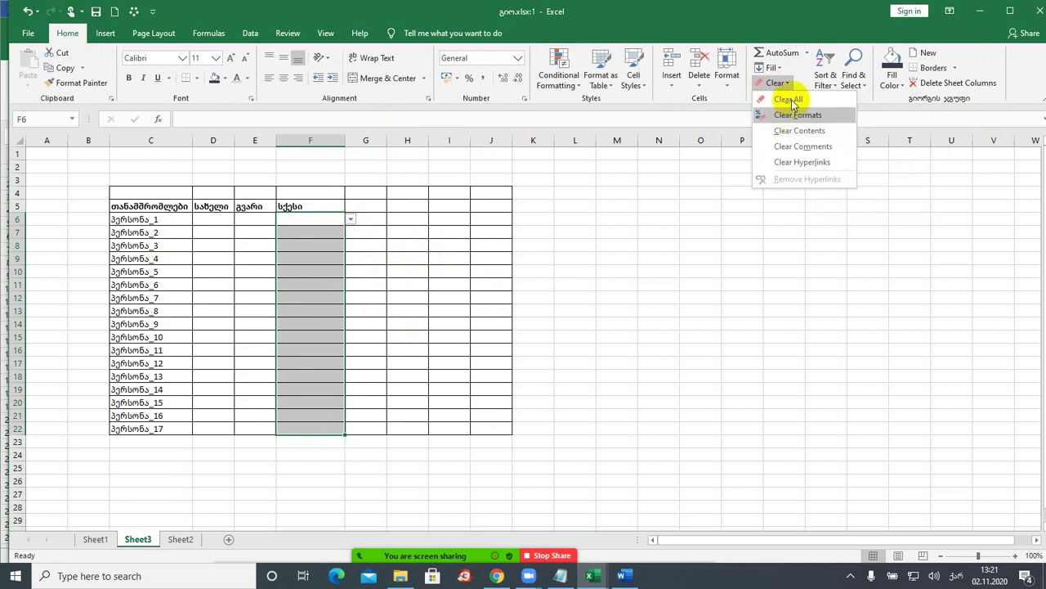
left_click(790, 100)
left_click(483, 283)
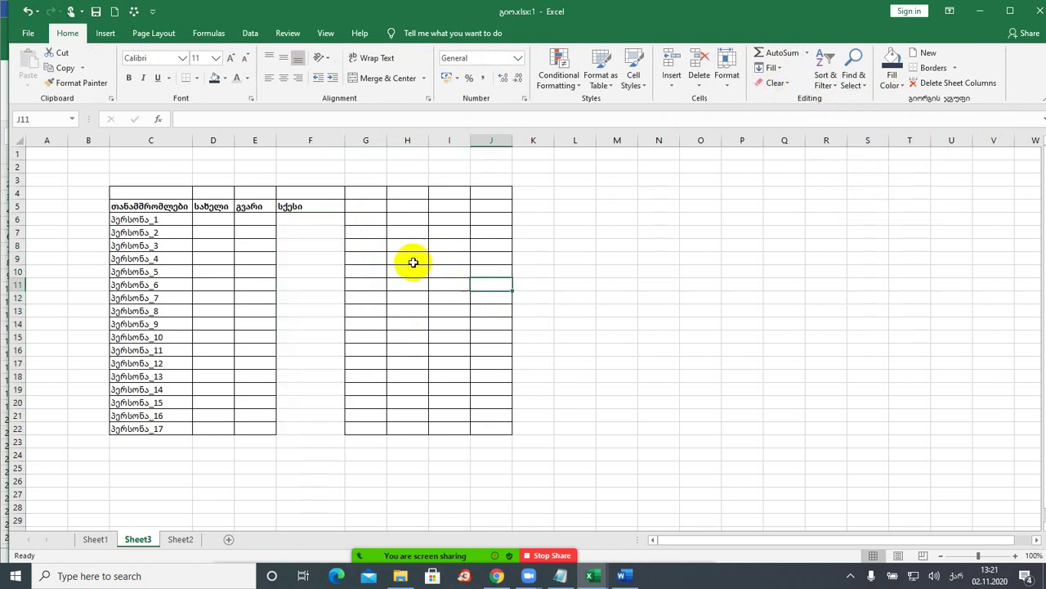
mouse_move(313, 219)
left_mouse_down()
mouse_move(320, 437)
mouse_move(320, 418)
mouse_move(319, 426)
left_mouse_up()
left_click(196, 82)
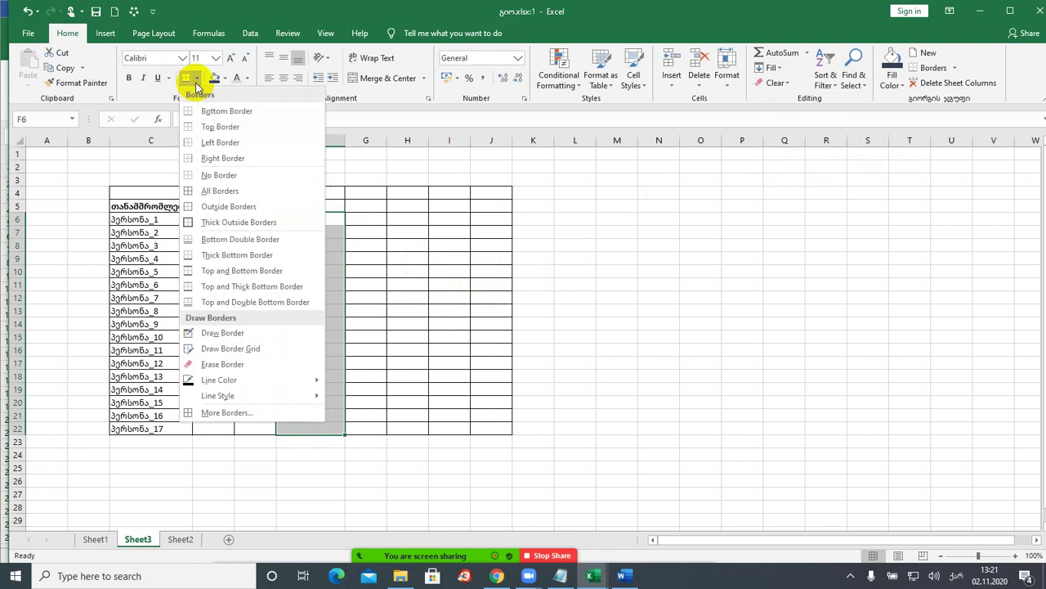
left_click(214, 189)
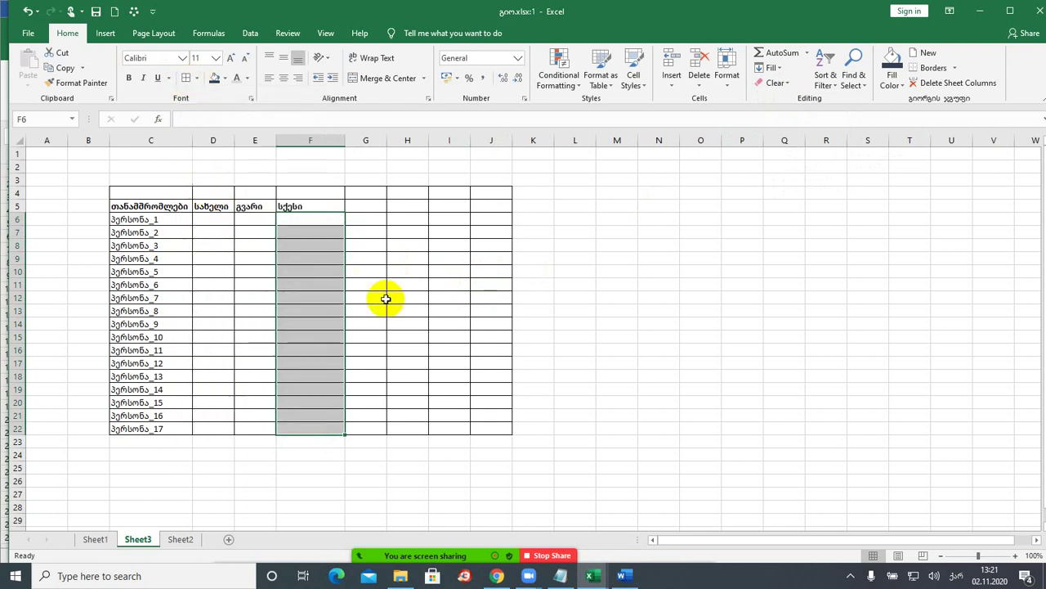
left_click(327, 273)
- Type მამრობითი in F6 and მდედრობითი in F7, then select both cells
left_click(310, 221)
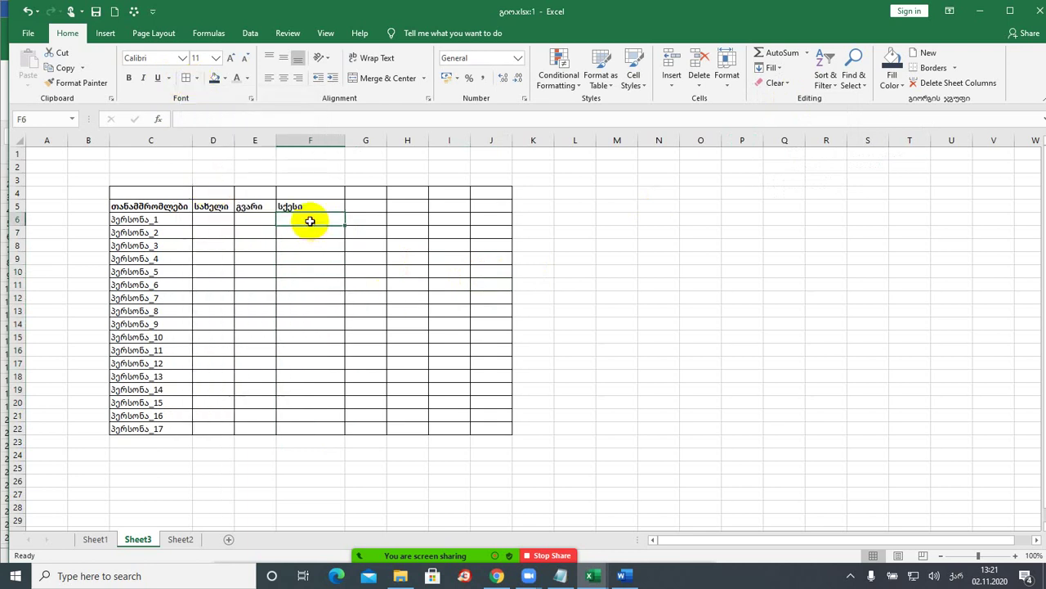
type("მამრობი")
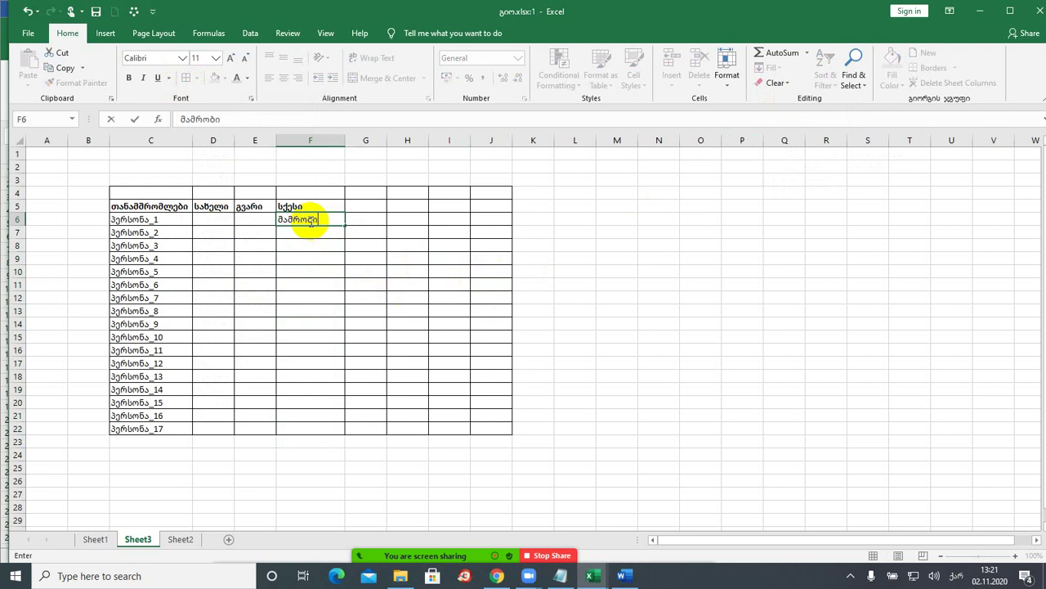
type("თი")
key("Return")
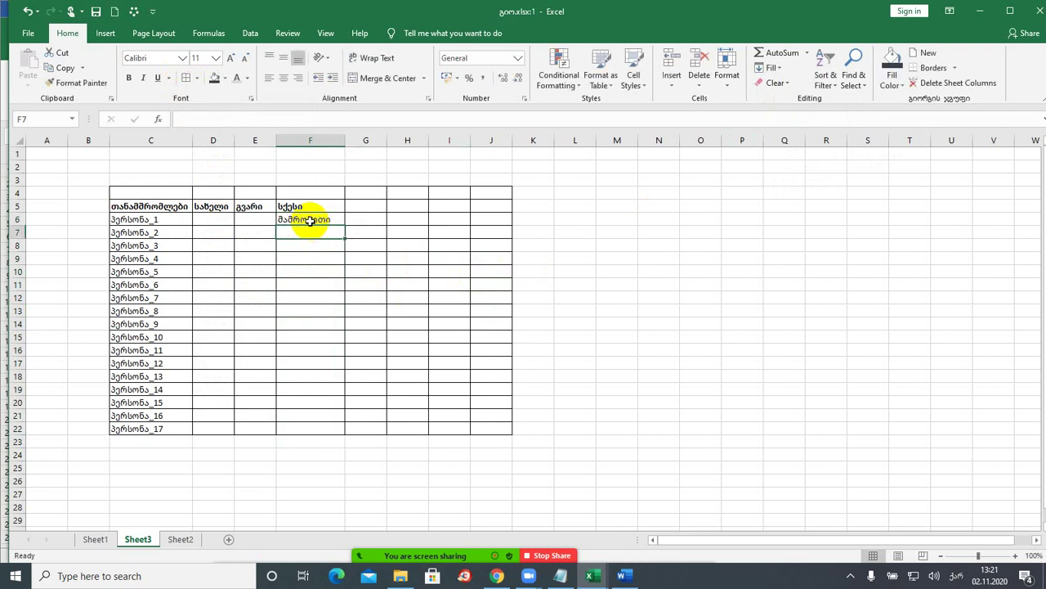
type("მდედრობითი")
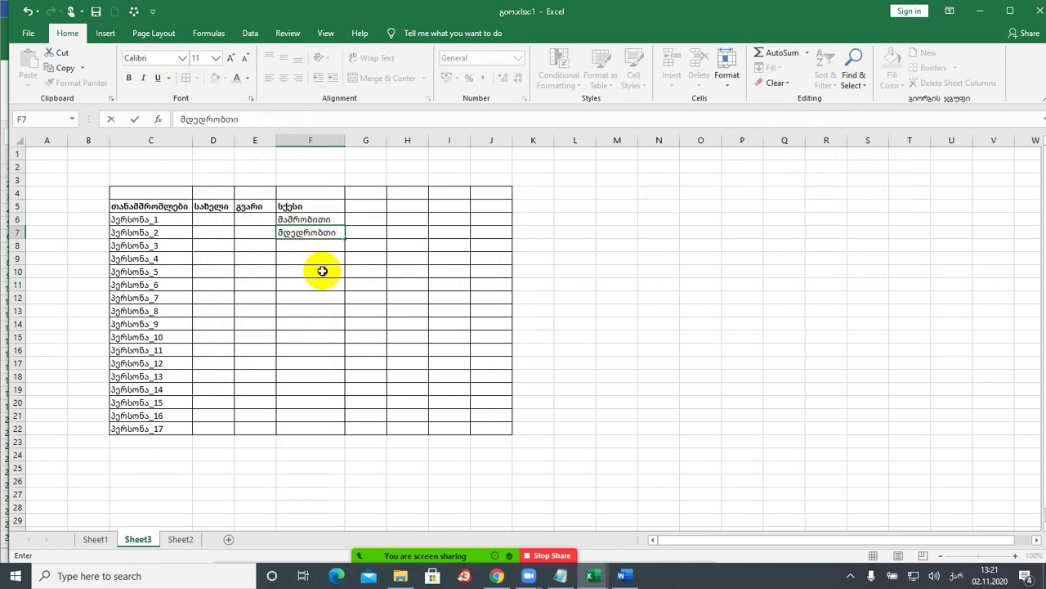
key("Return")
left_click_drag(305, 217, 312, 236)
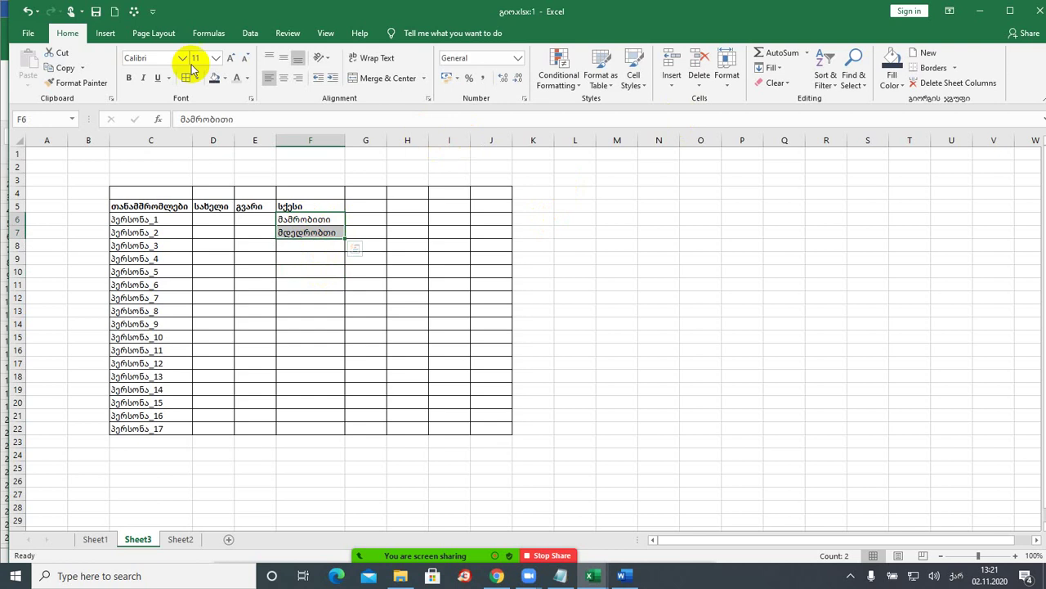
left_click(248, 33)
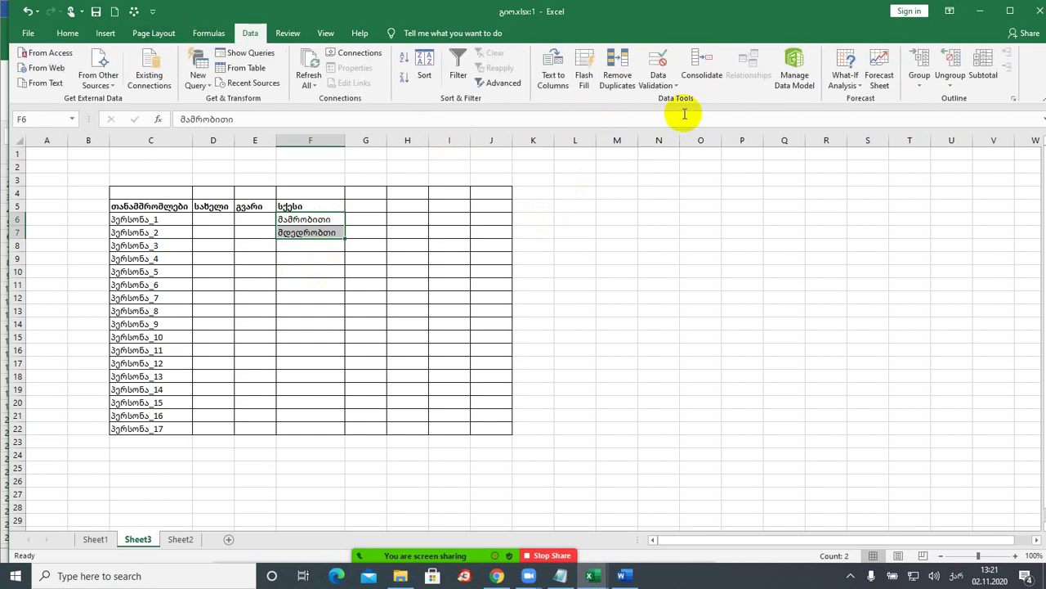
- Look through the Consolidate functions, leave Sum, and cancel without changes
left_click(703, 68)
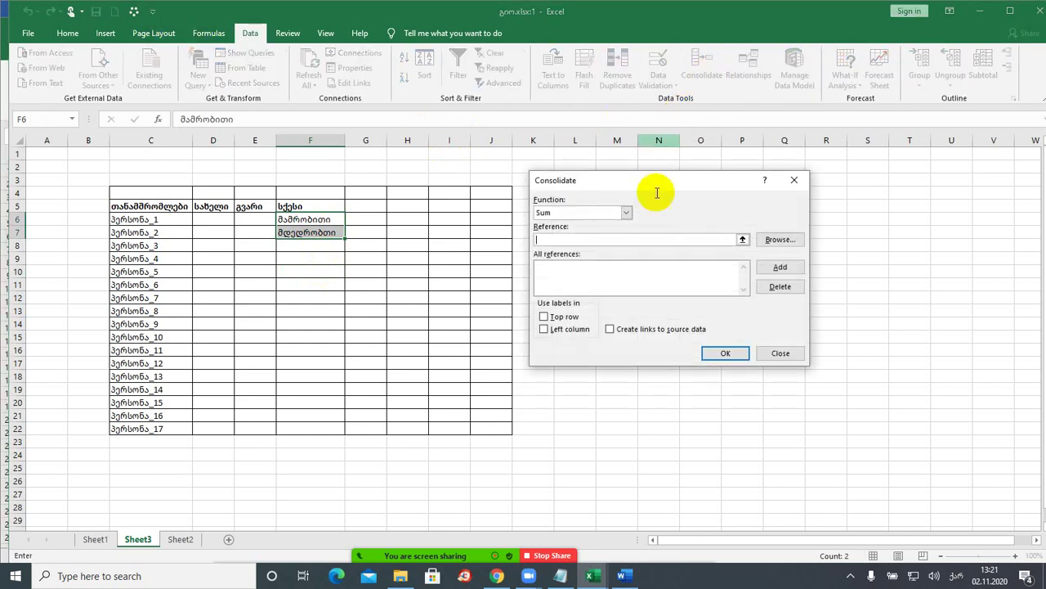
left_click(626, 212)
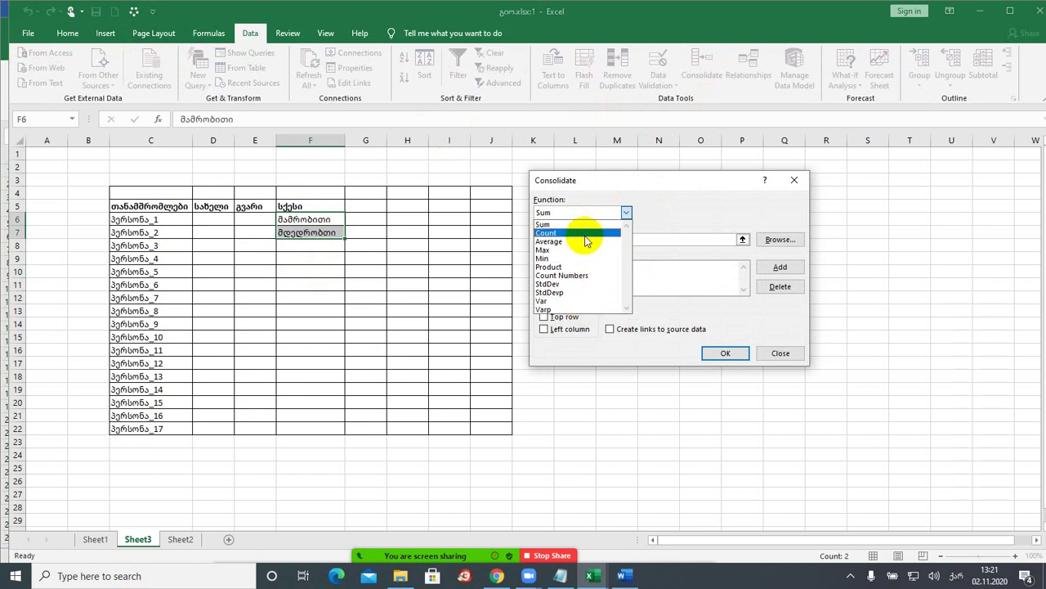
left_click(707, 313)
left_click(785, 352)
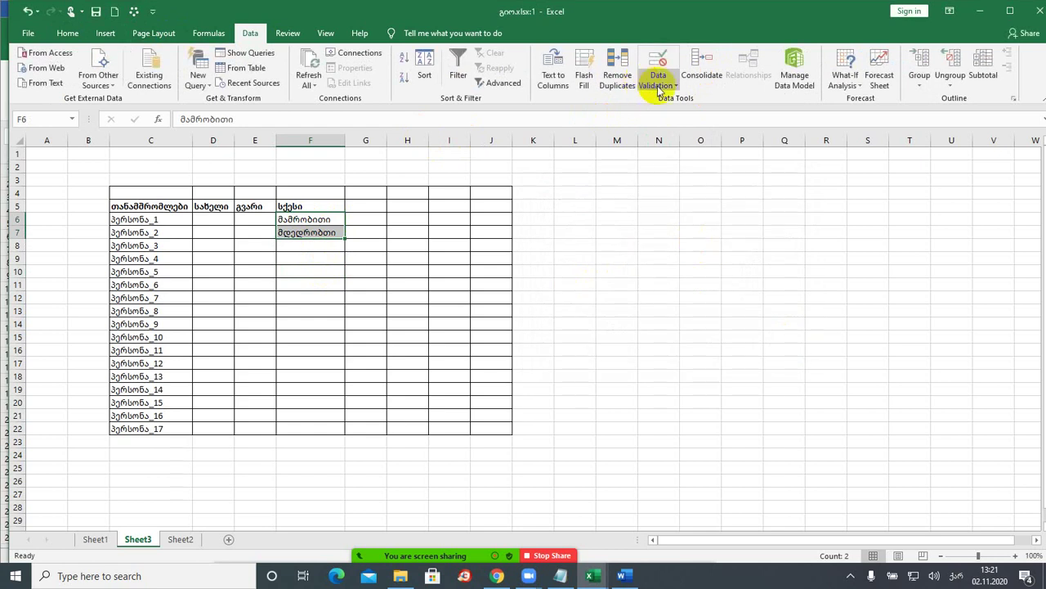
- Apply List data validation to F6:F7 with source =$F$6:$F$7
left_click(676, 86)
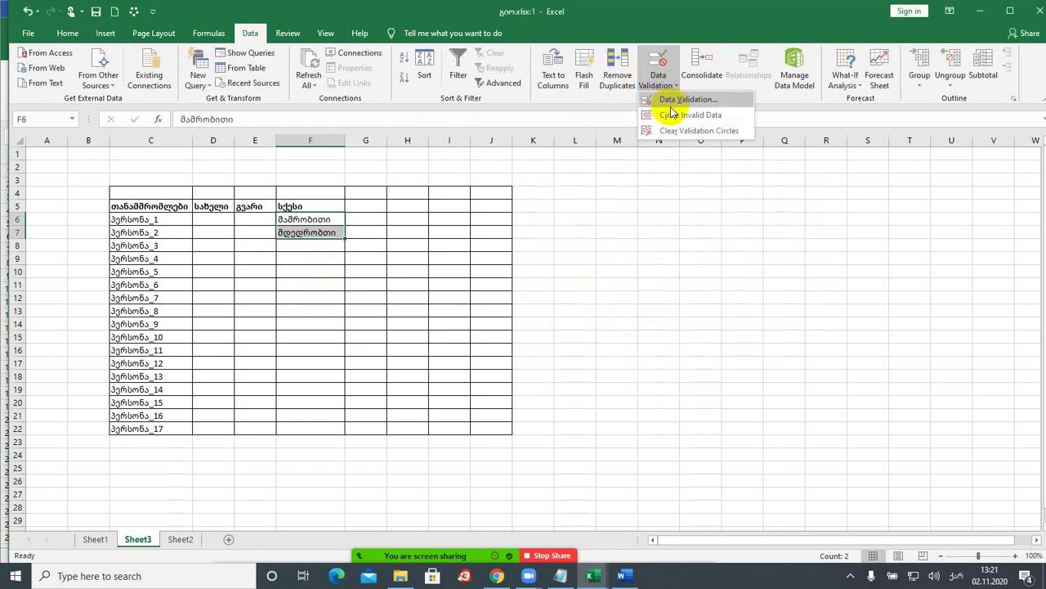
left_click(686, 99)
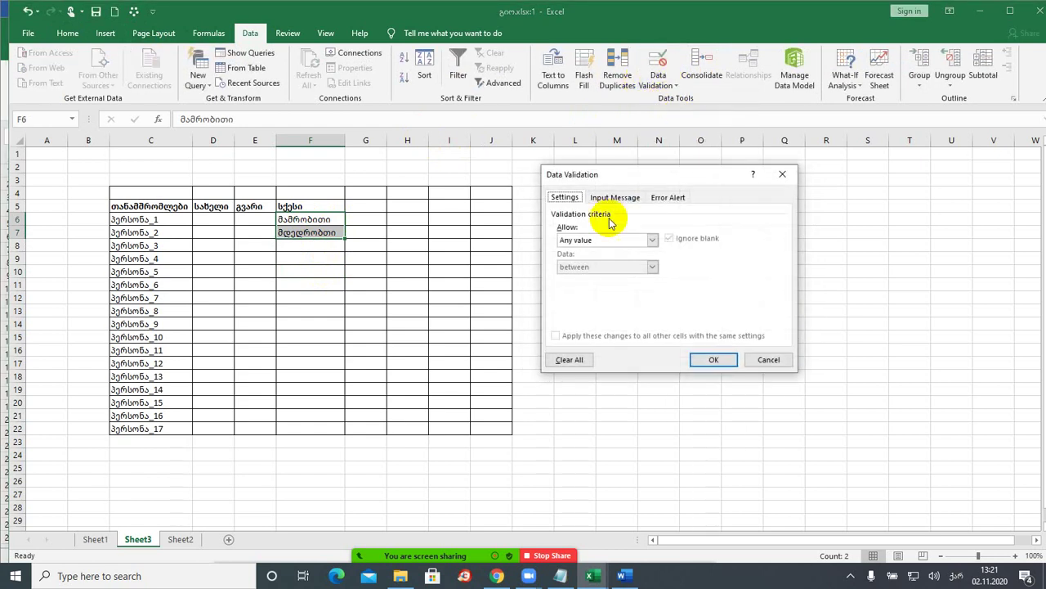
left_click(610, 243)
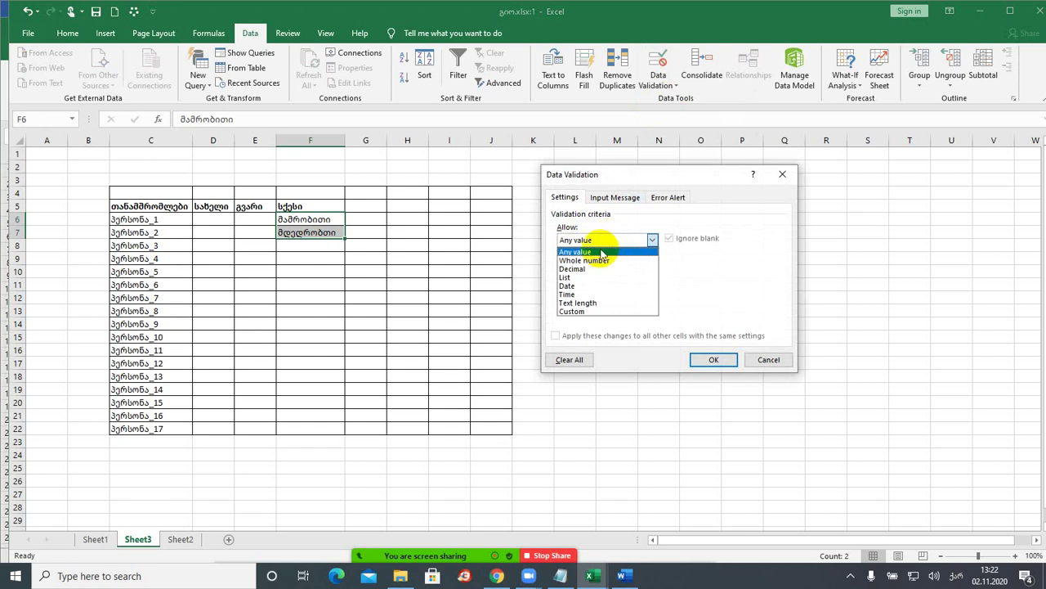
left_click(587, 278)
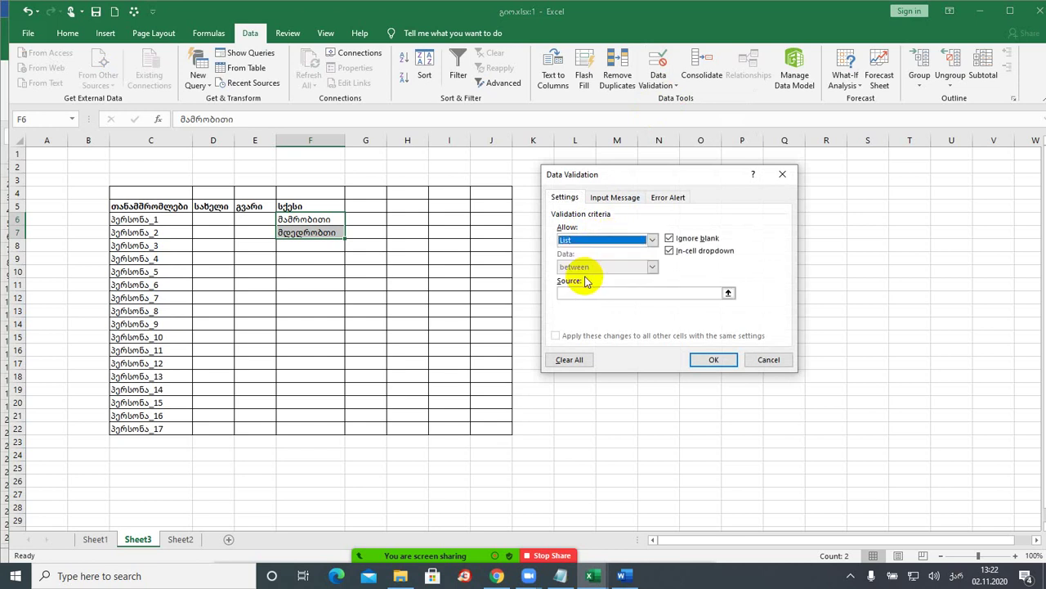
left_click(729, 296)
left_click(728, 295)
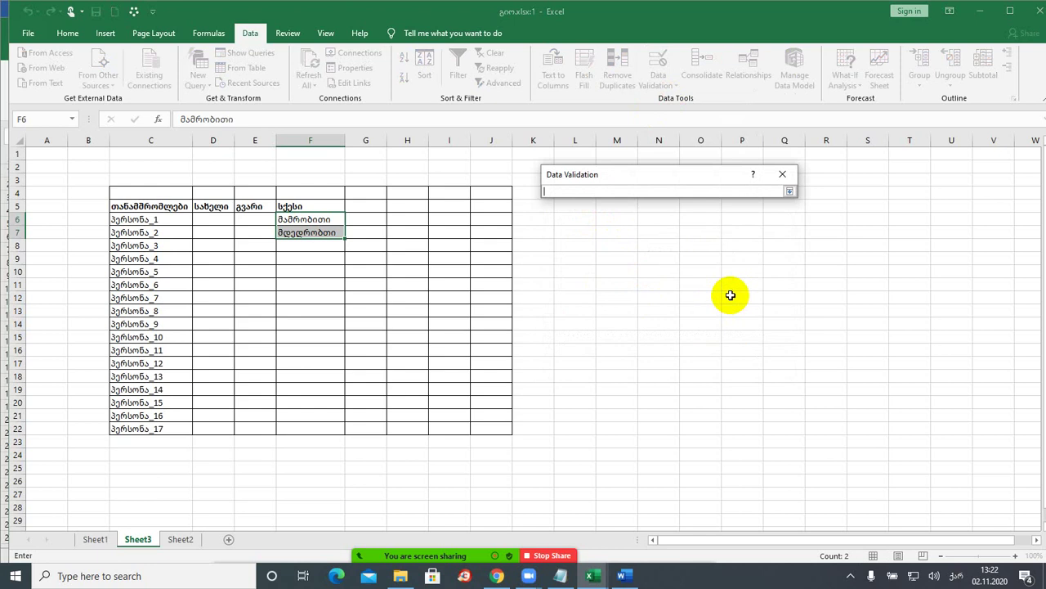
left_click(788, 193)
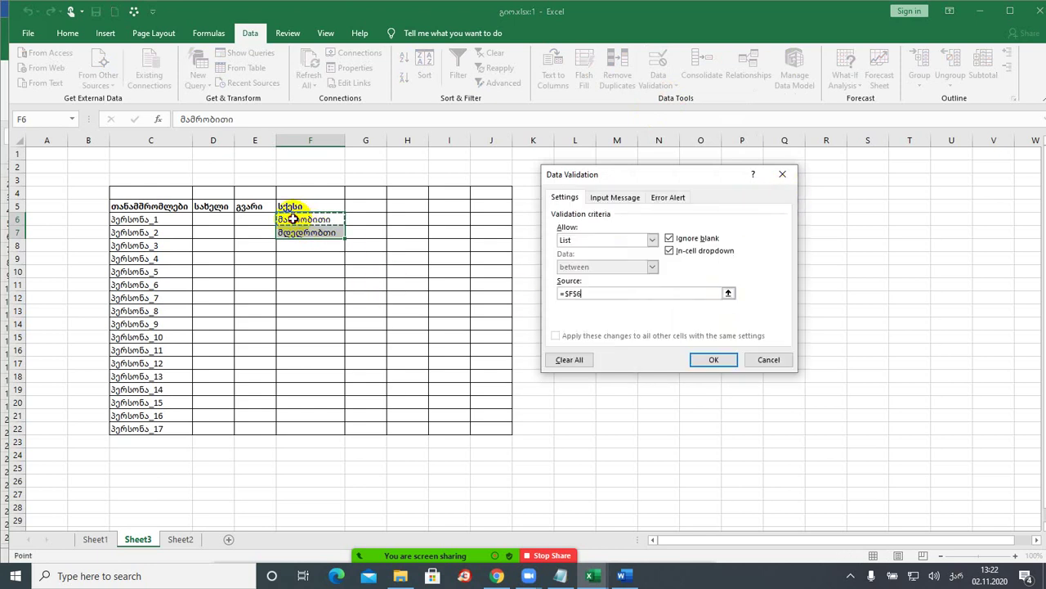
left_click_drag(293, 219, 293, 233)
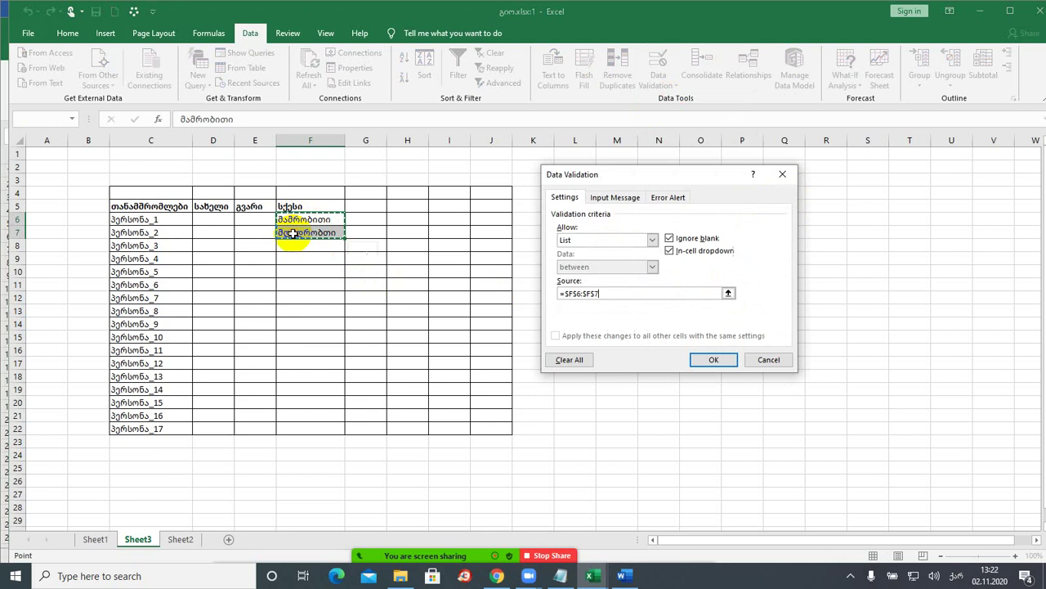
left_click(712, 360)
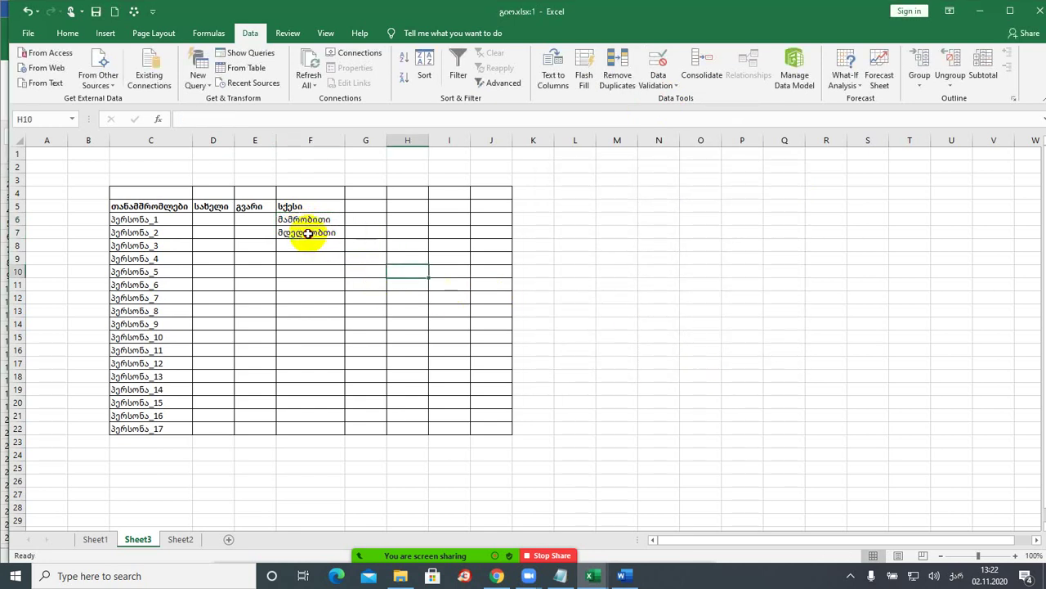
- Check the F7 and F6 dropdowns, then change F6's text to მამრობითი;მდედრობითი
left_click(309, 233)
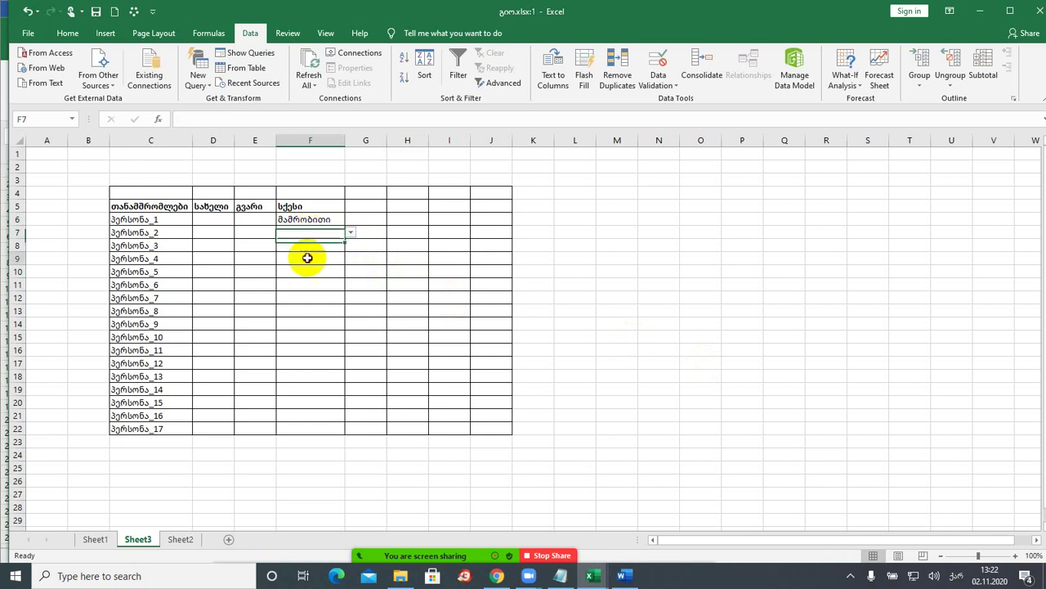
left_click(313, 218)
left_click(352, 221)
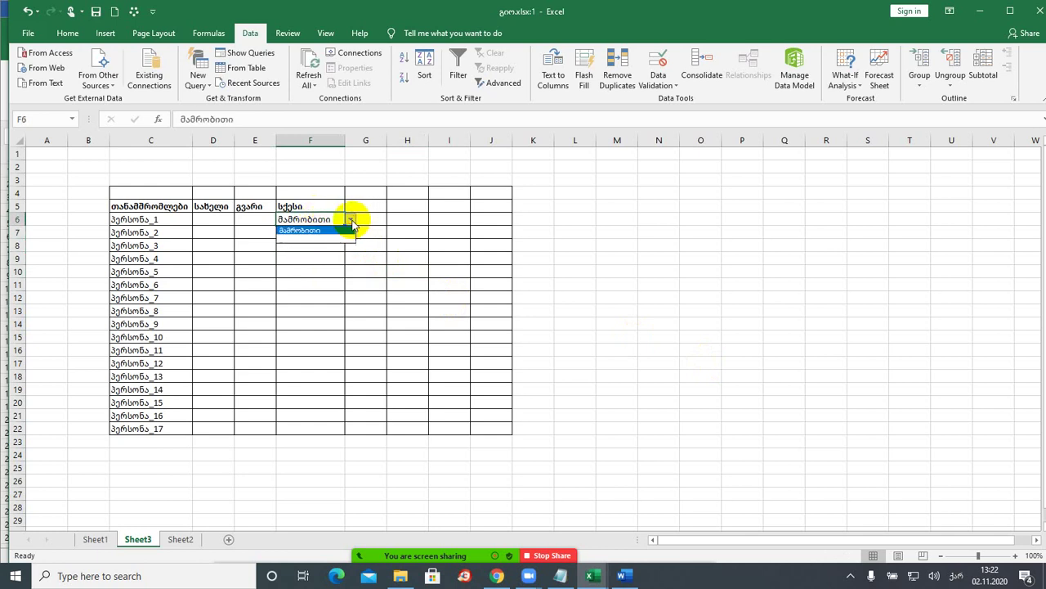
left_click(325, 229)
double_click(331, 219)
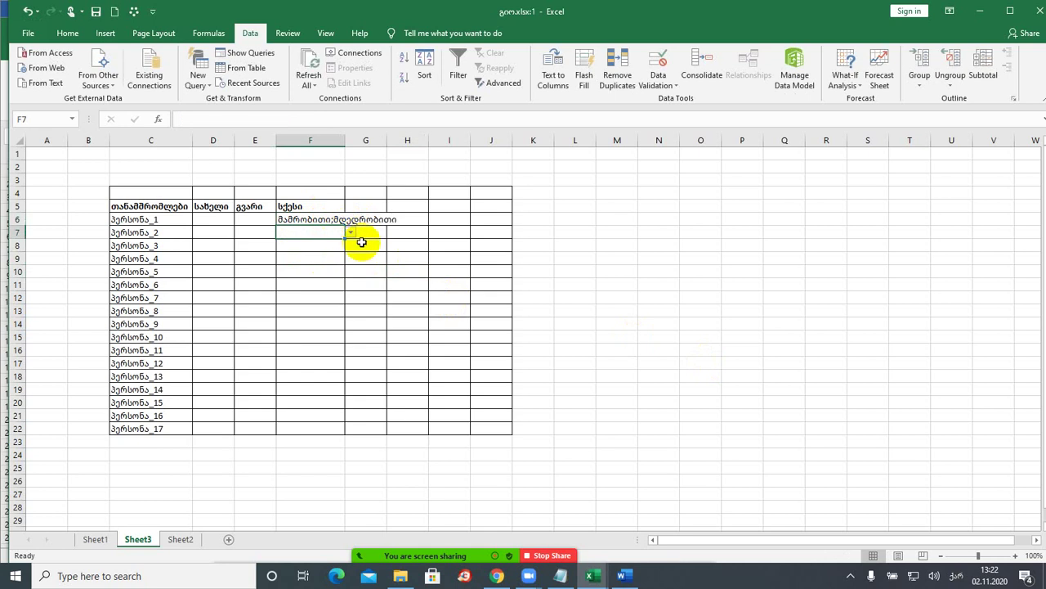
key("ctrl+Return")
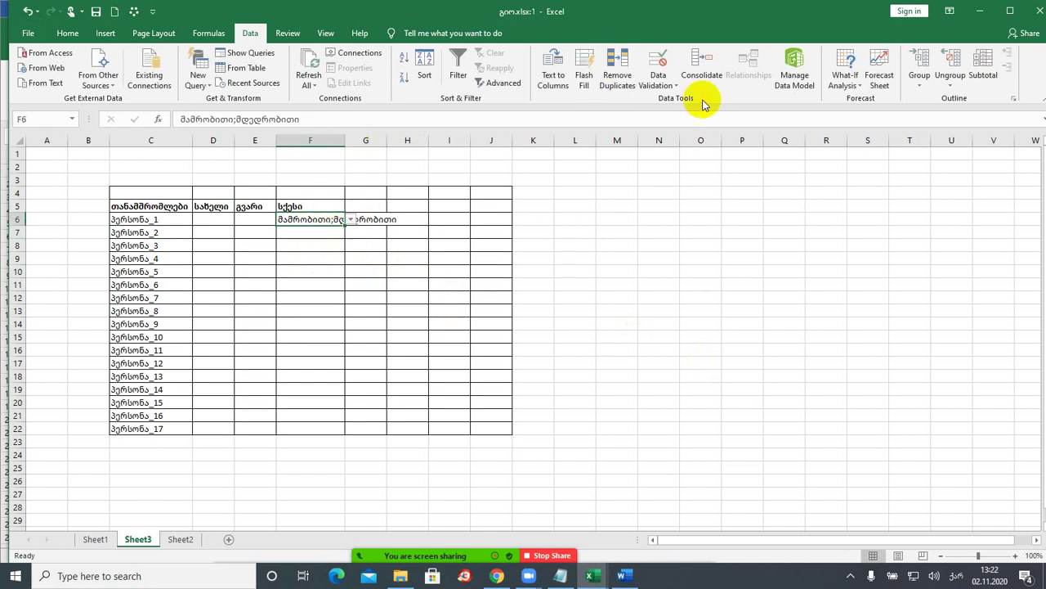
- Replace the =$F$6:$F$7 list source, check F6's dropdown, and stop sharing the screen
left_click(662, 85)
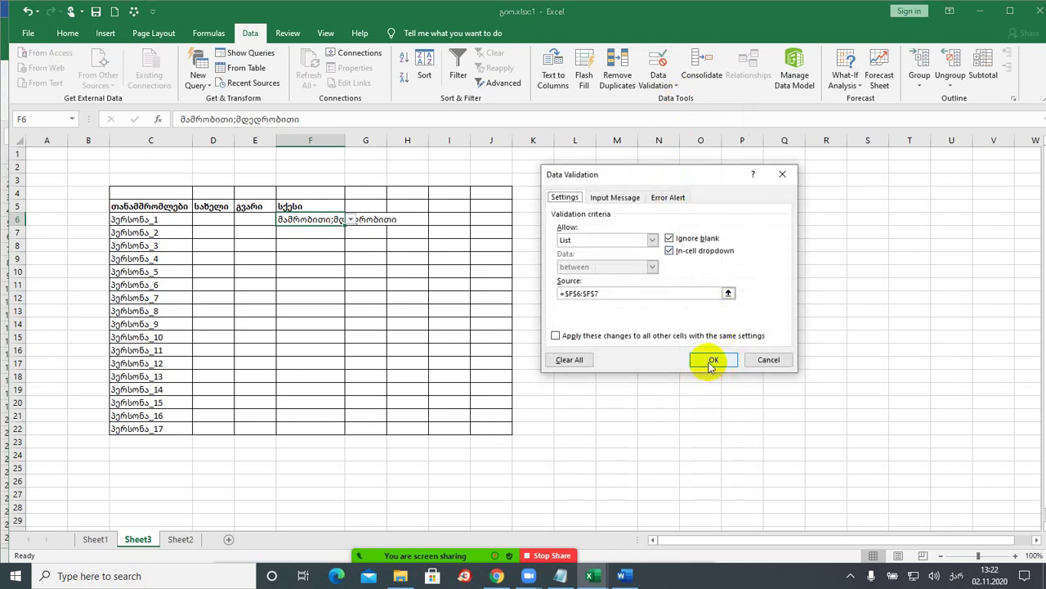
left_click(613, 294)
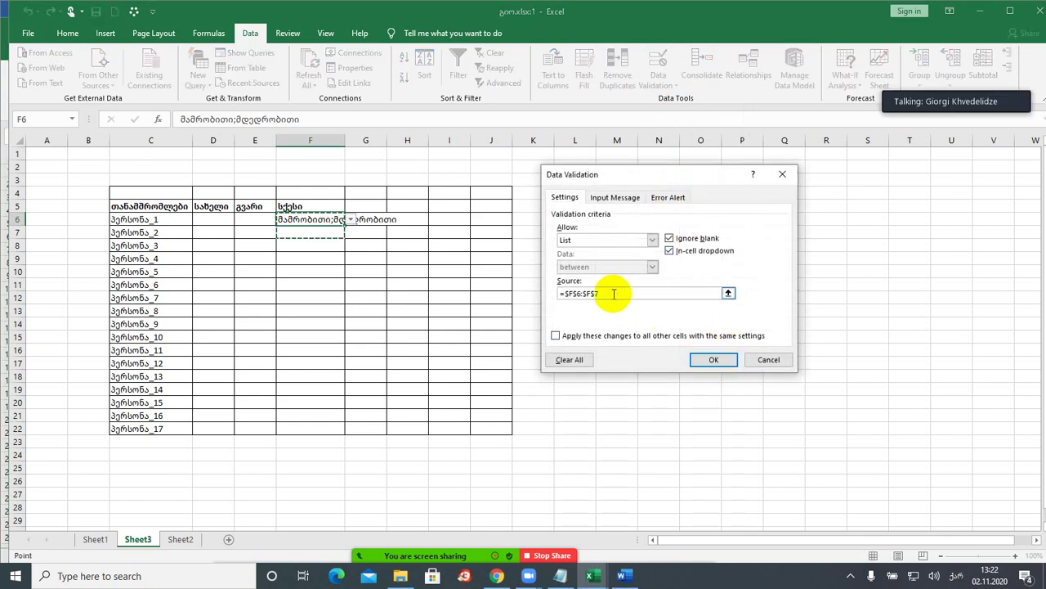
left_click_drag(603, 293, 539, 291)
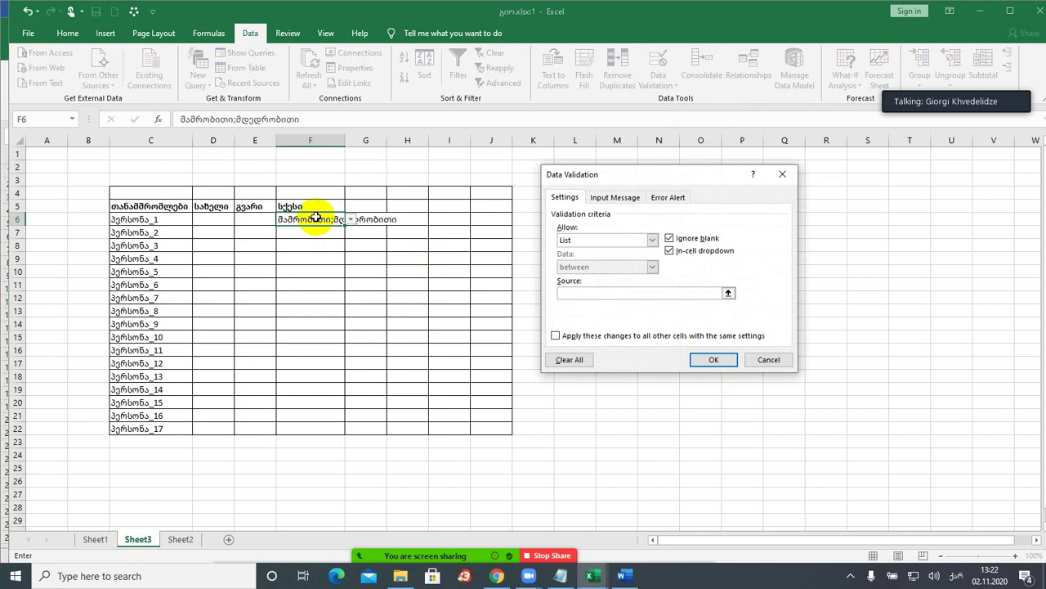
left_click(711, 359)
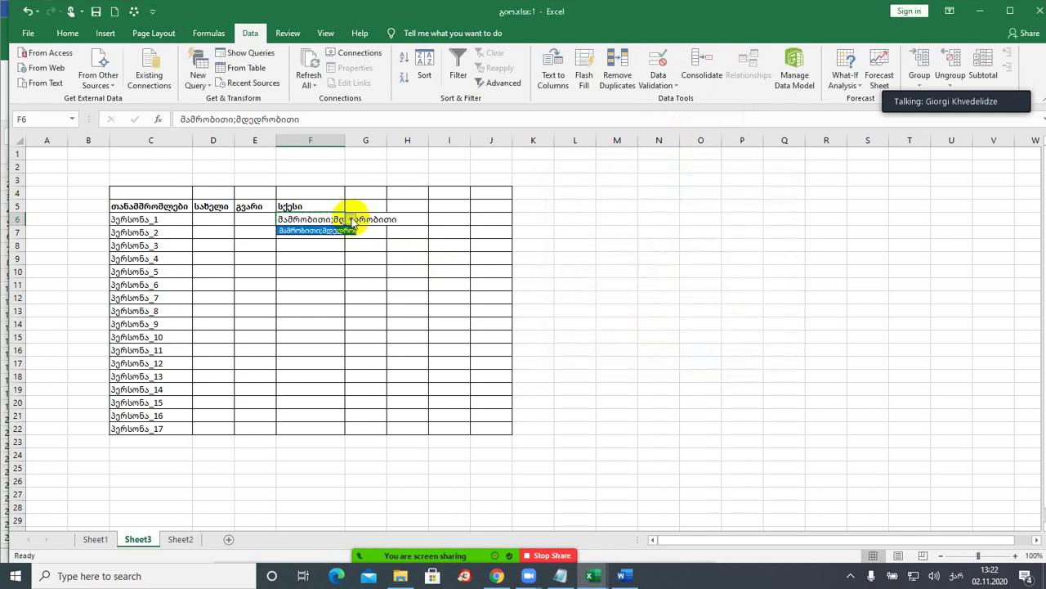
left_click(352, 221)
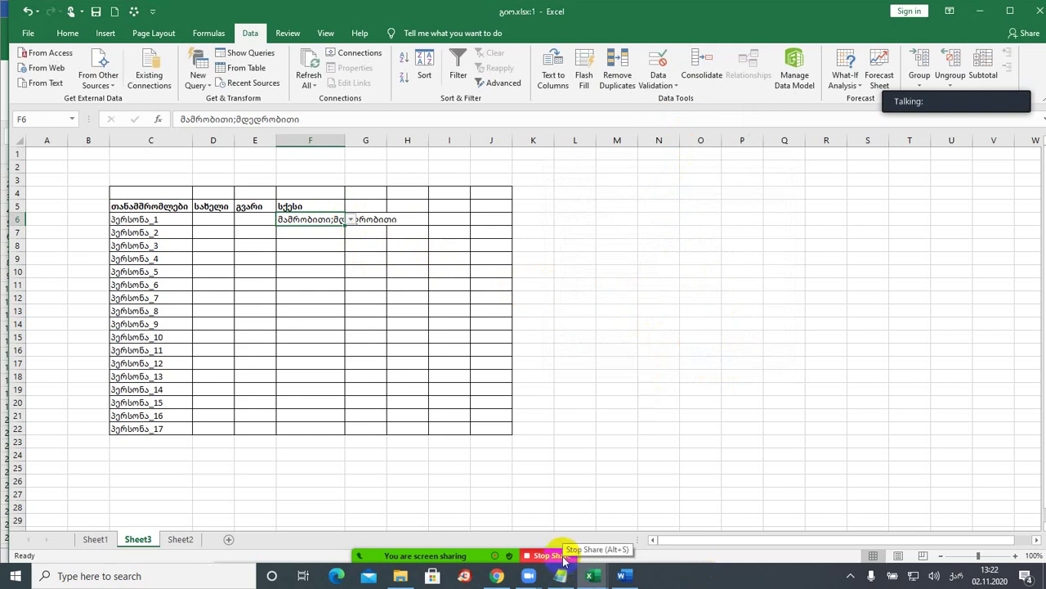
left_click(559, 555)
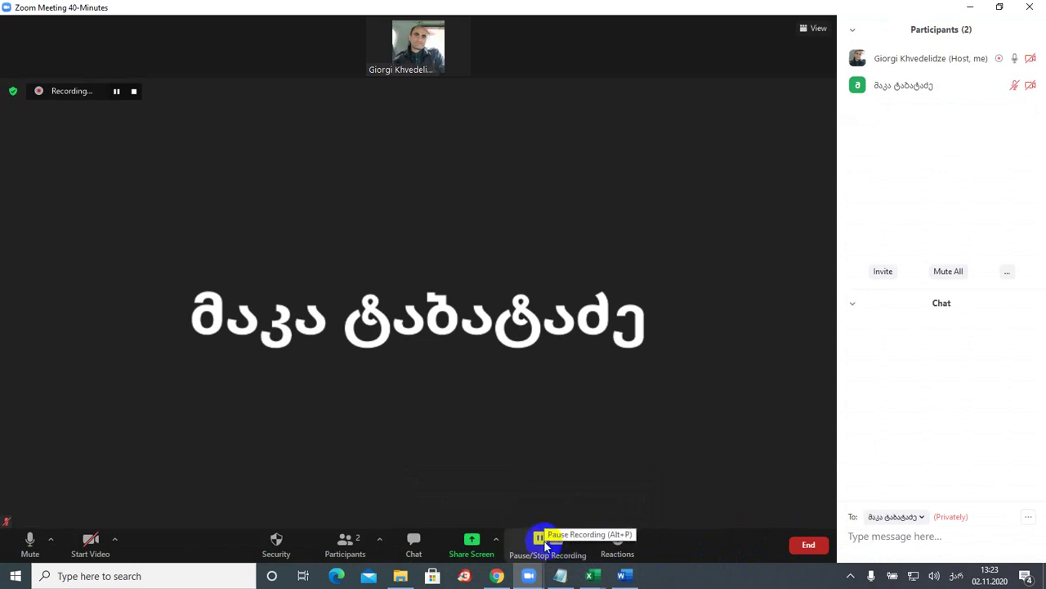
- Pause the Zoom recording, then briefly bring up and hide Chrome
left_click(540, 540)
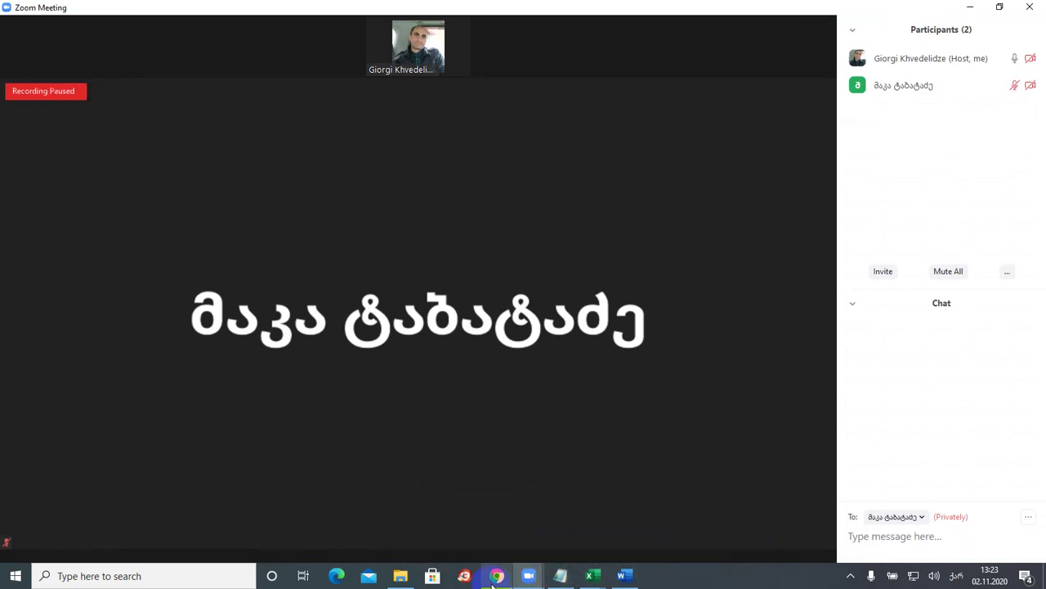
mouse_move(494, 579)
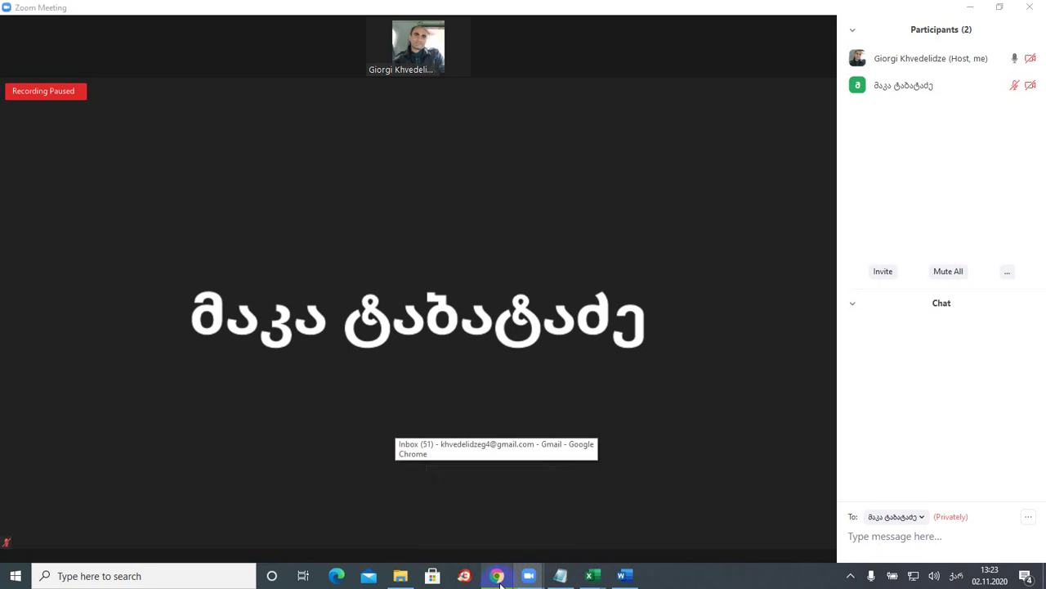
left_click(498, 577)
left_click(497, 577)
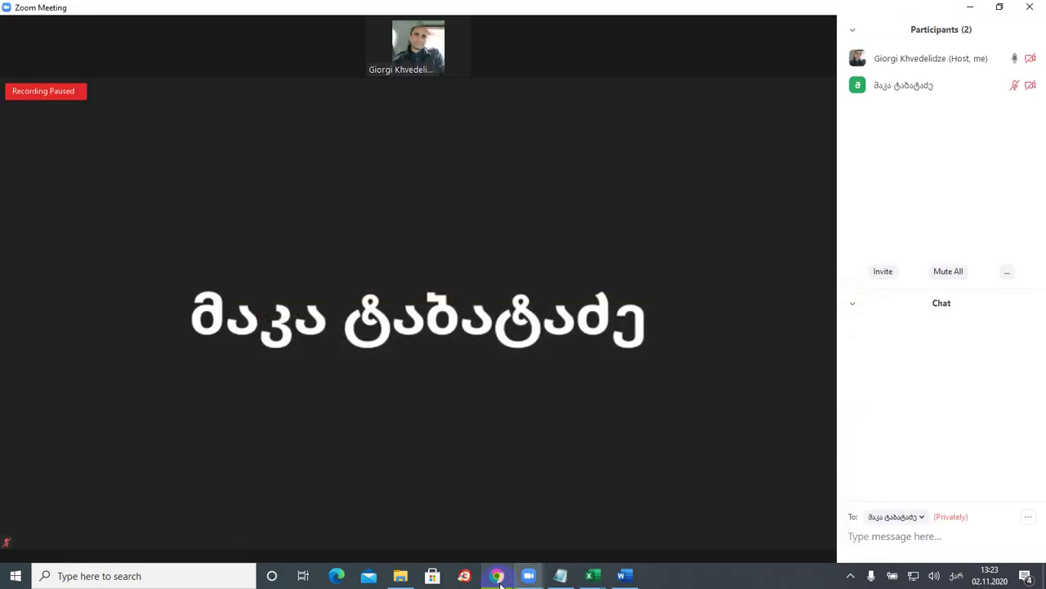
- Show the Word instructions, then switch to the გიო.xlsx:2 window on Sheet2
left_click(594, 575)
left_click(627, 578)
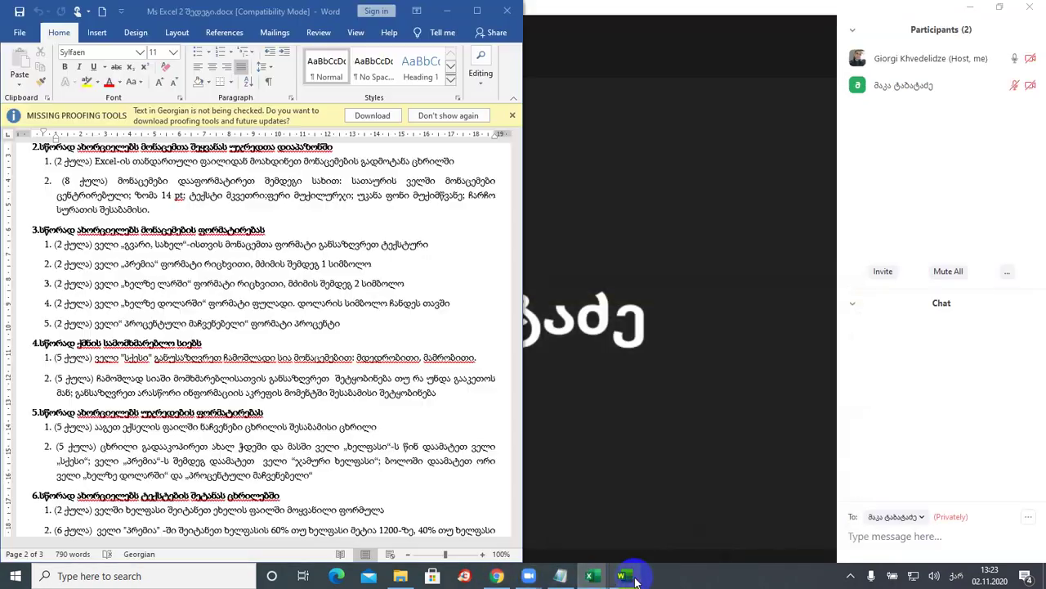
mouse_move(605, 581)
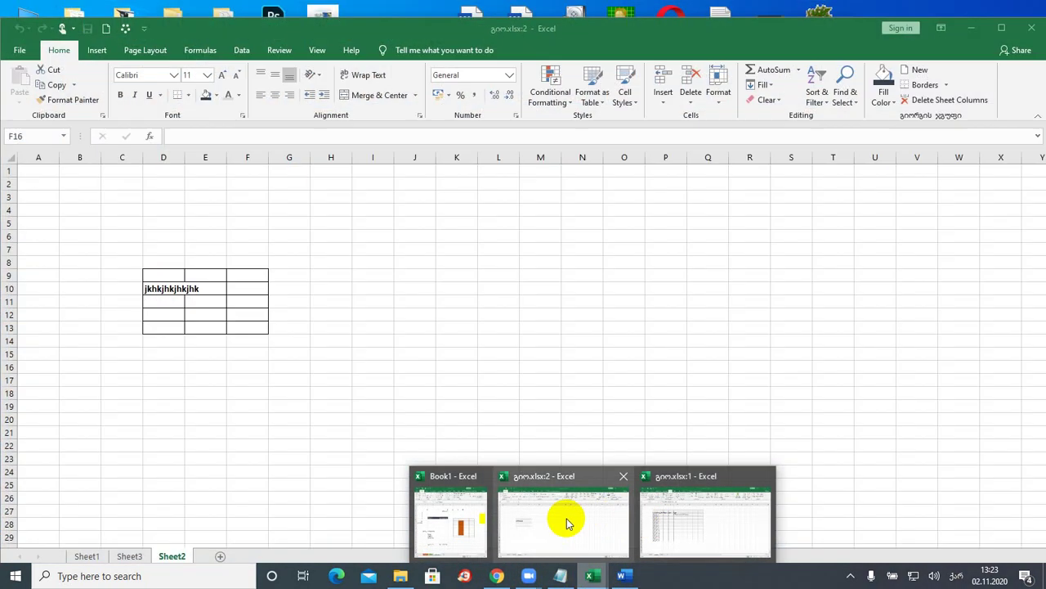
left_click(568, 523)
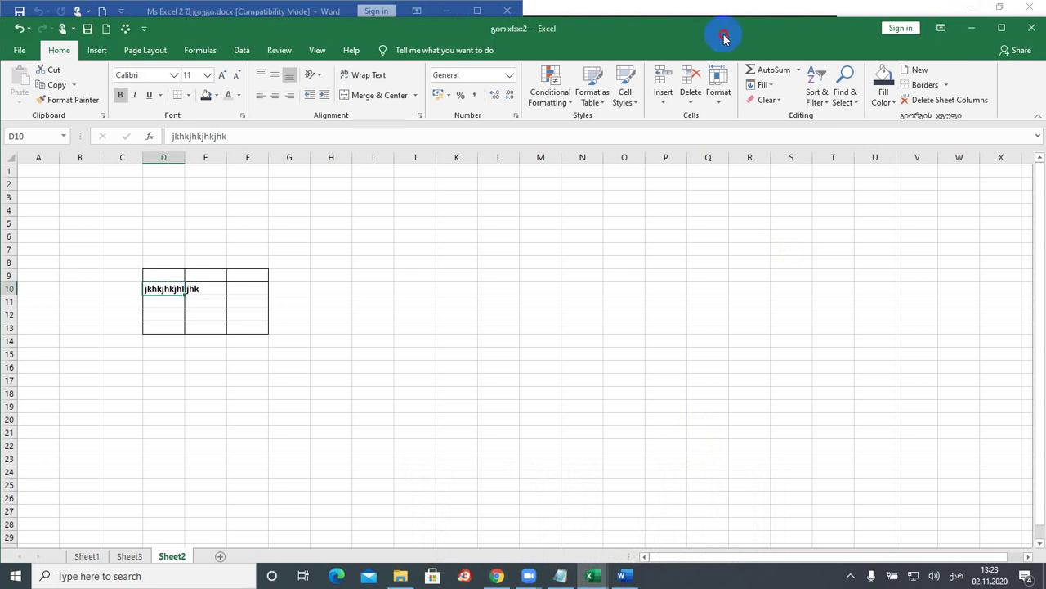
- Browse to the Desktop and open სახელფასო-უწყისი-ivlisi.xlsx
left_click_drag(724, 33, 730, 21)
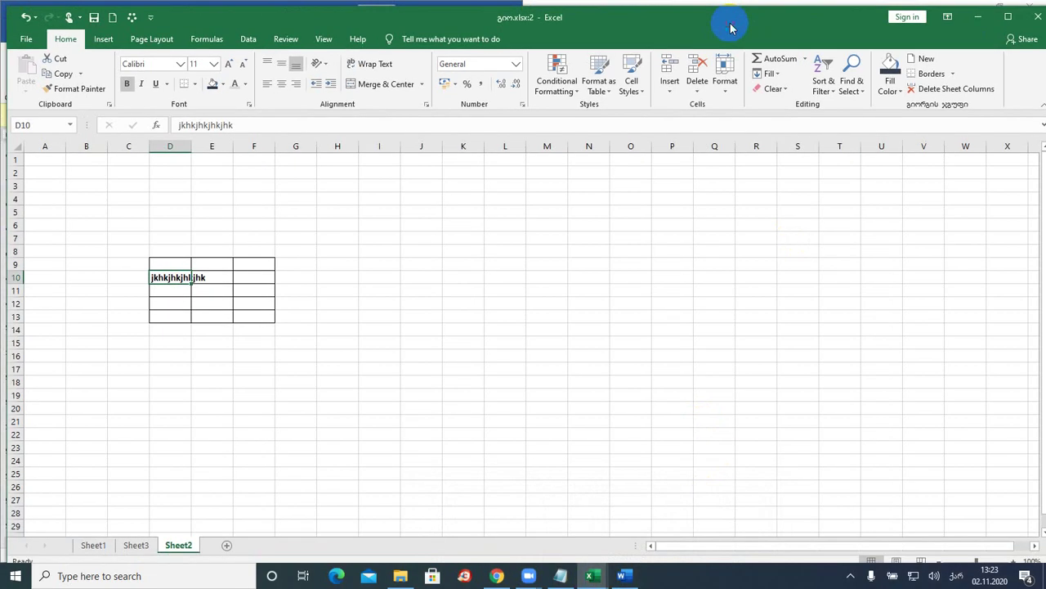
left_click(31, 41)
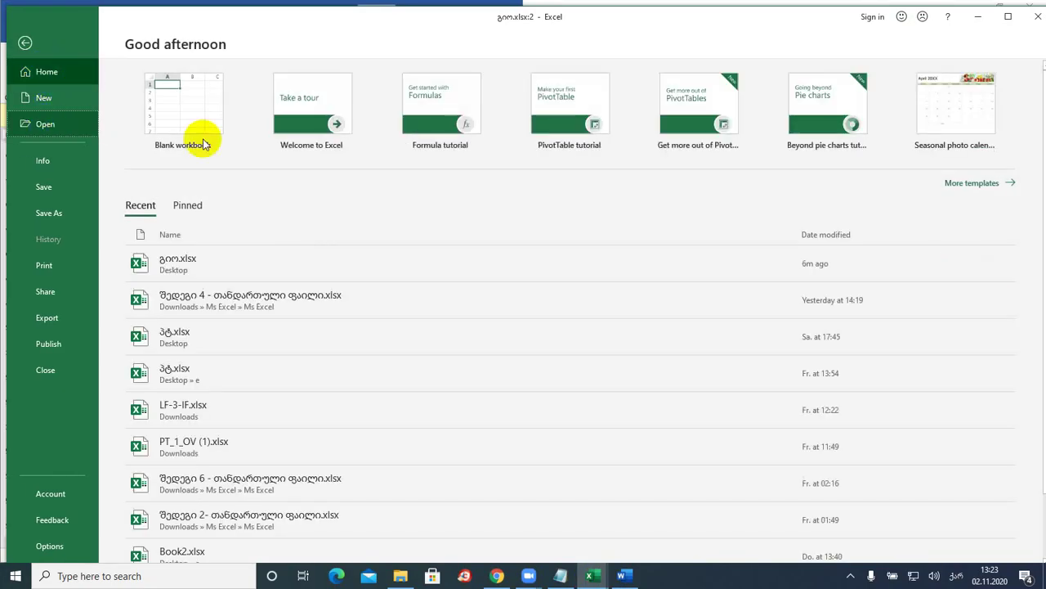
key("ctrl+o")
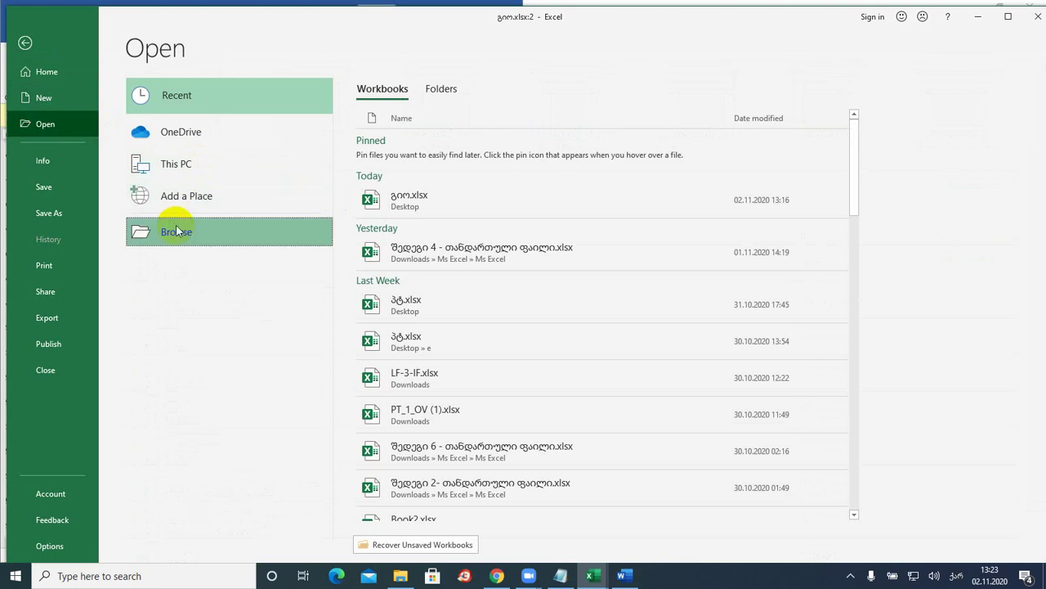
left_click(178, 232)
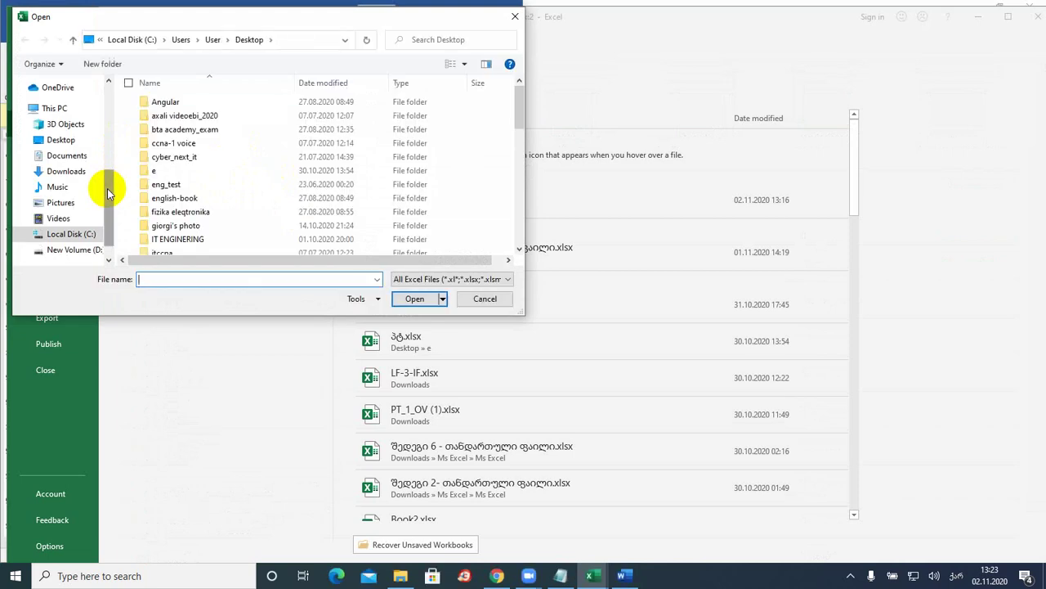
left_click(59, 139)
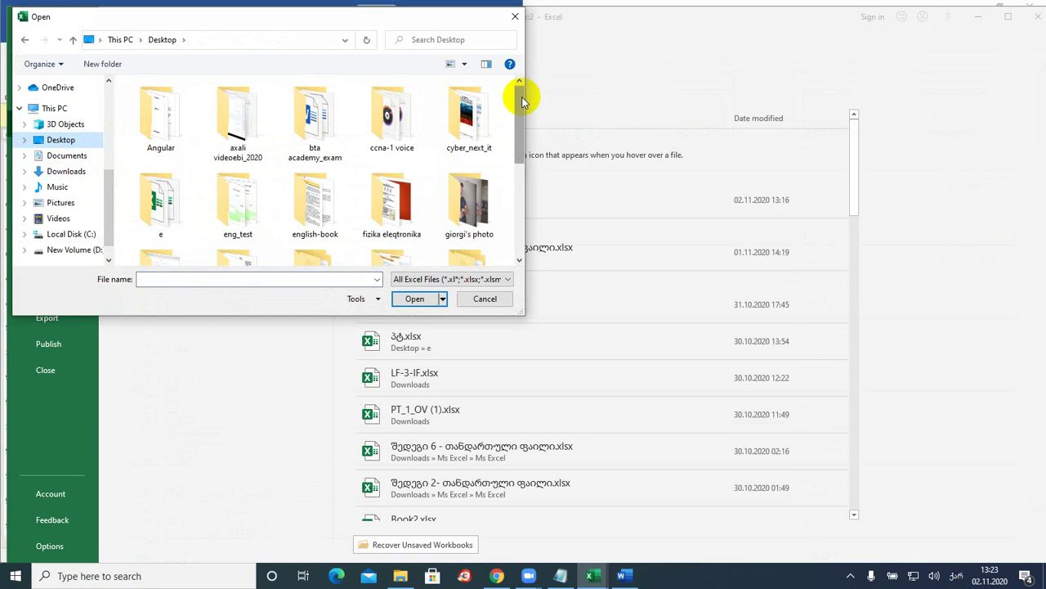
left_click_drag(523, 99, 505, 267)
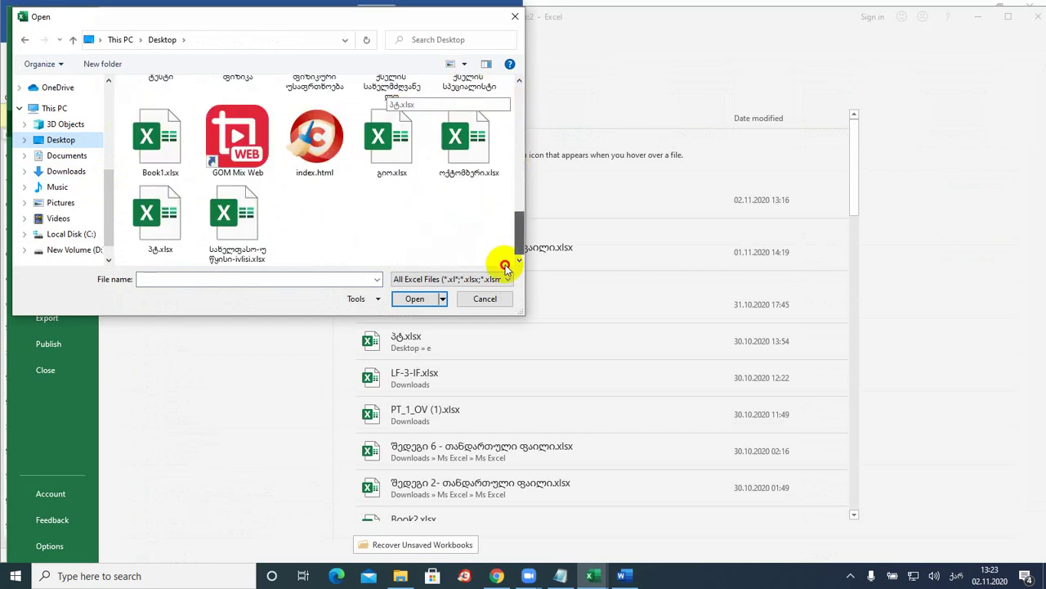
double_click(237, 220)
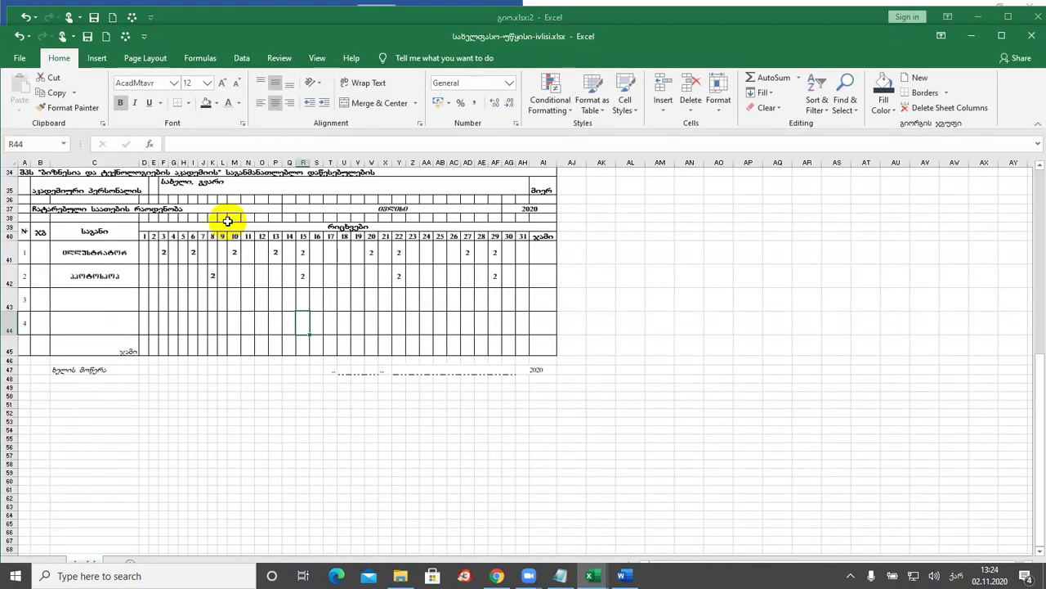
- Close the payroll workbook and list the Desktop workbooks in the Open dialog again
left_click(1031, 36)
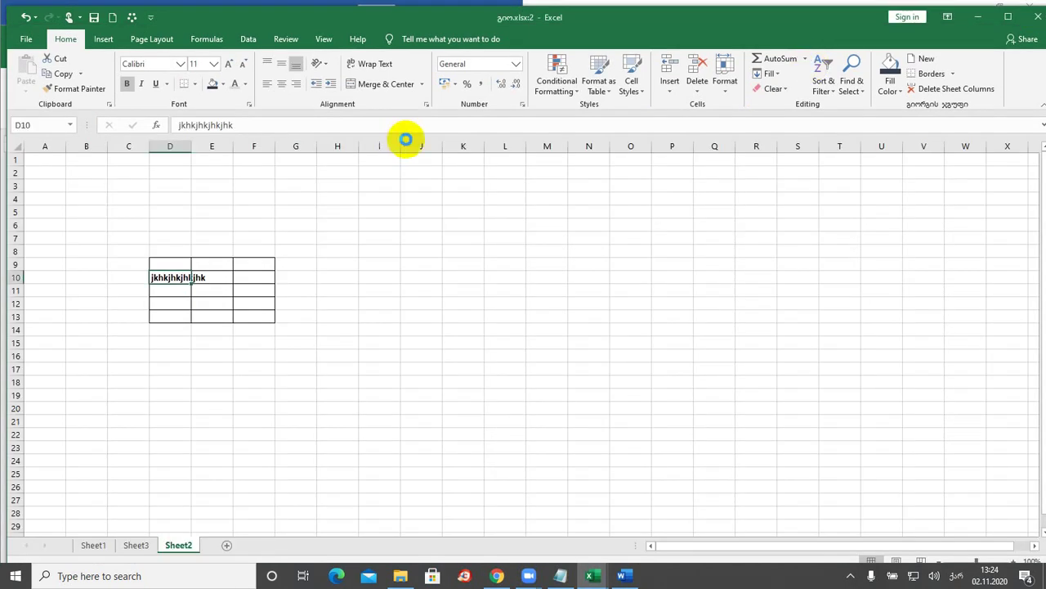
left_click(28, 48)
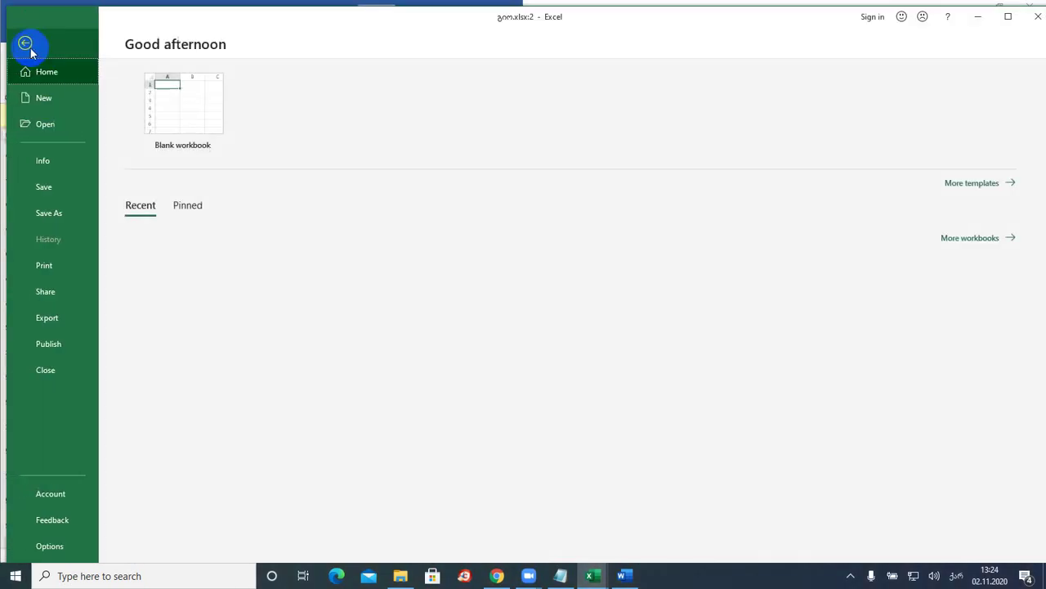
left_click(45, 125)
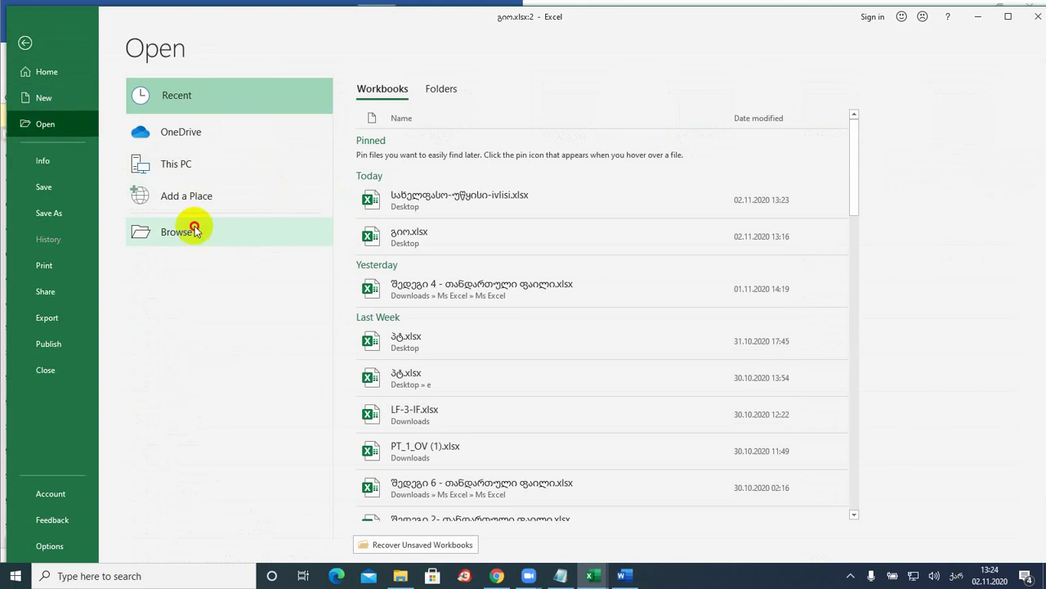
left_click(222, 224)
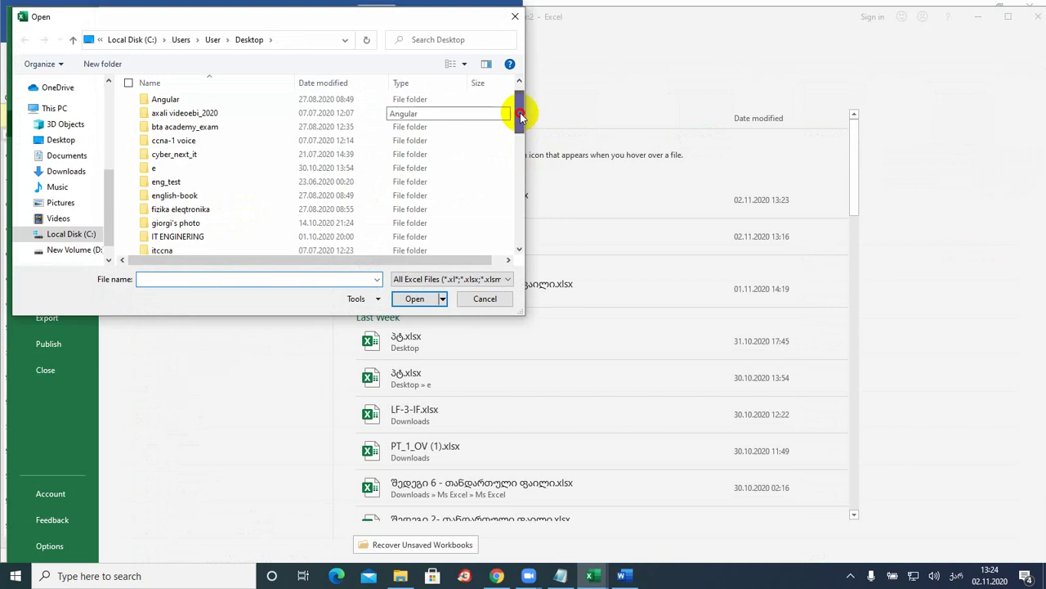
left_click_drag(519, 106, 509, 239)
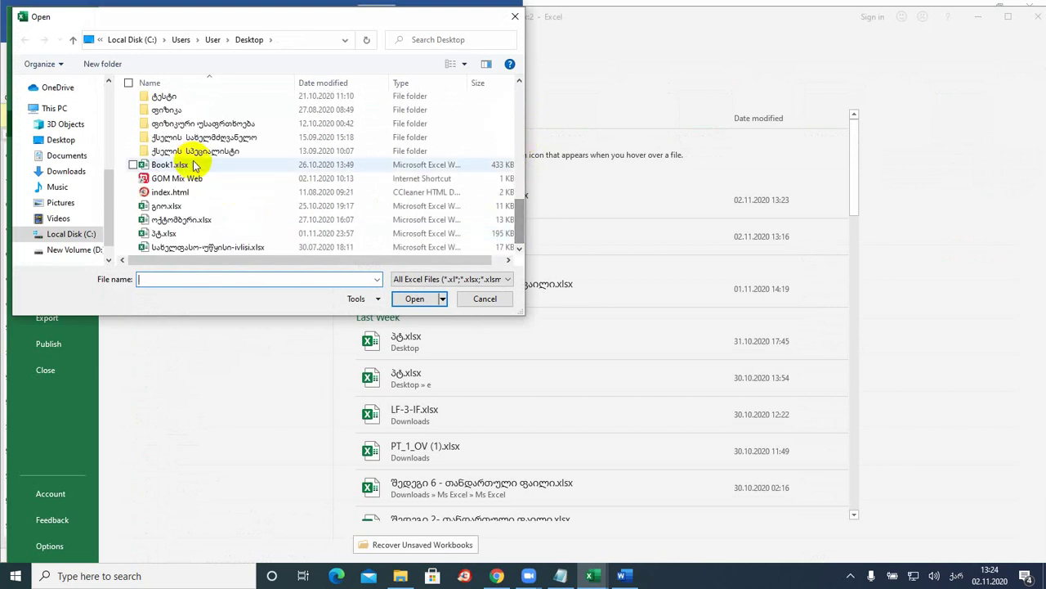
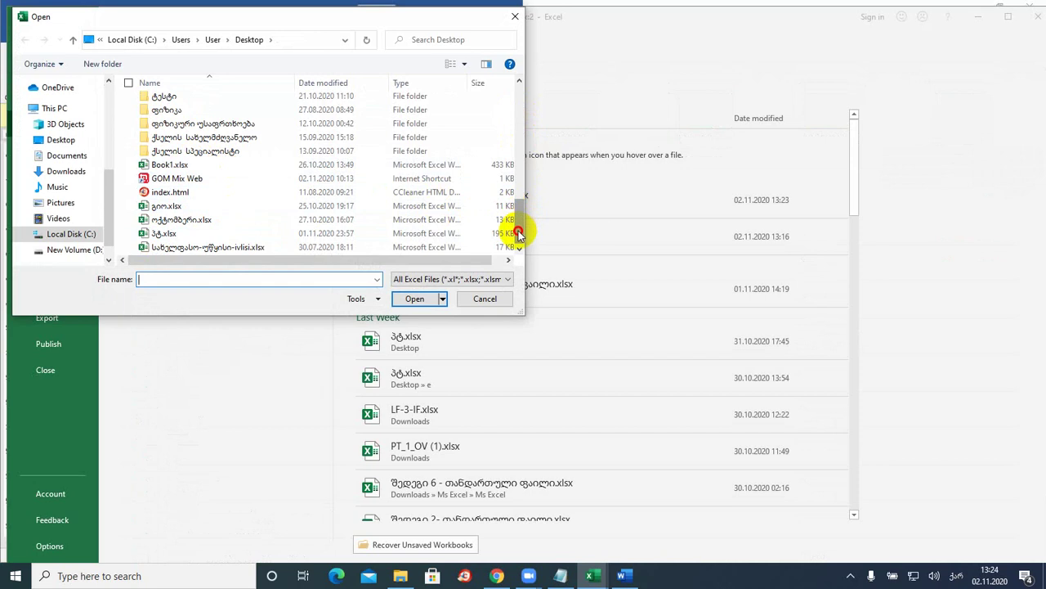
- Open the ჰტ.xlsx workbook from the Desktop and maximize its window
double_click(148, 233)
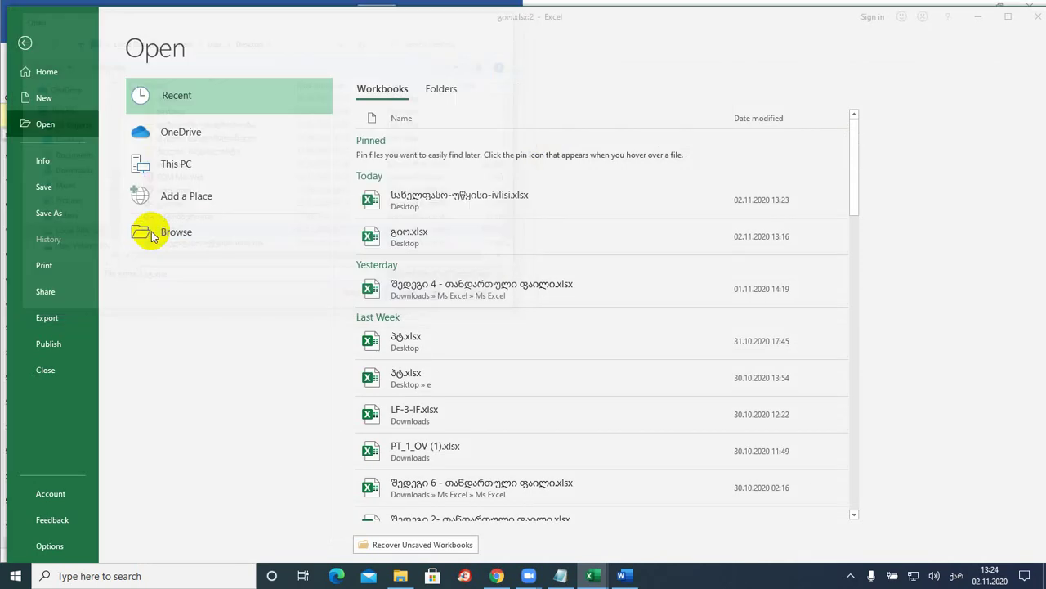
left_click(348, 200)
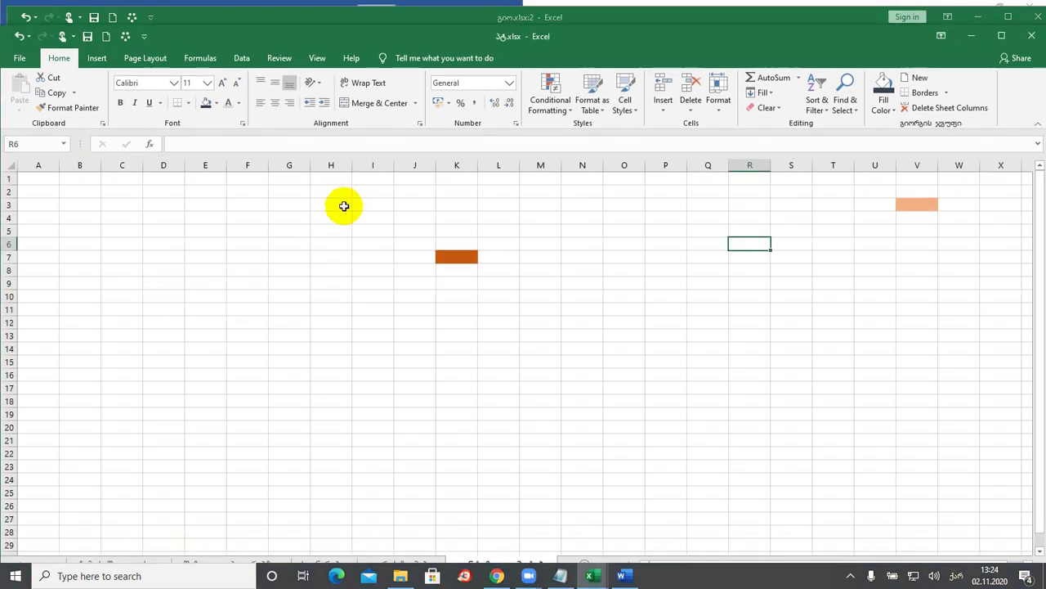
double_click(453, 36)
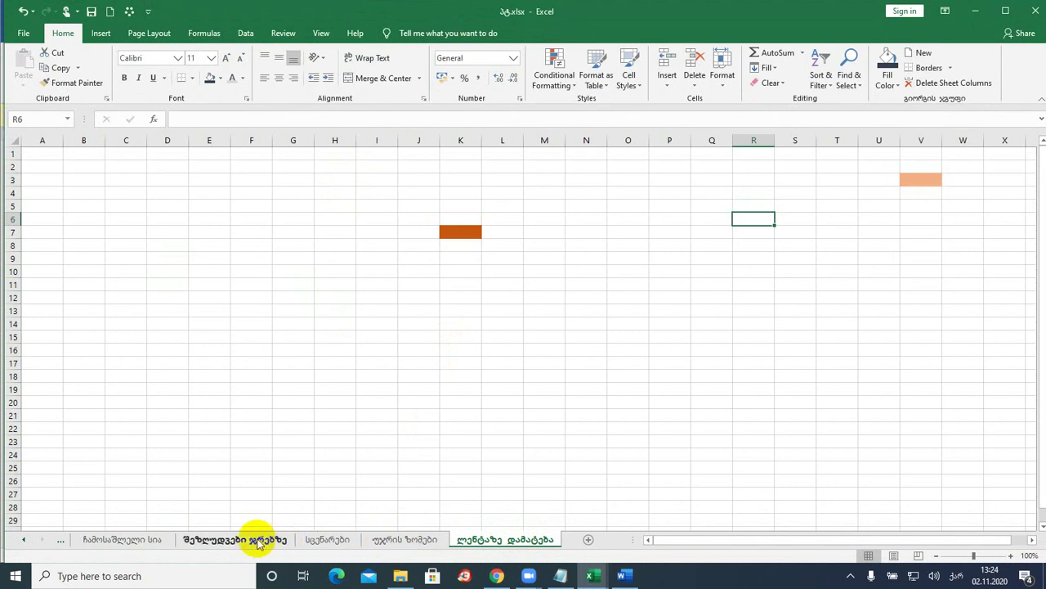
- On the ჩამოსაშლელი სია sheet, inspect the item list and L5's drop-down choices
left_click(148, 541)
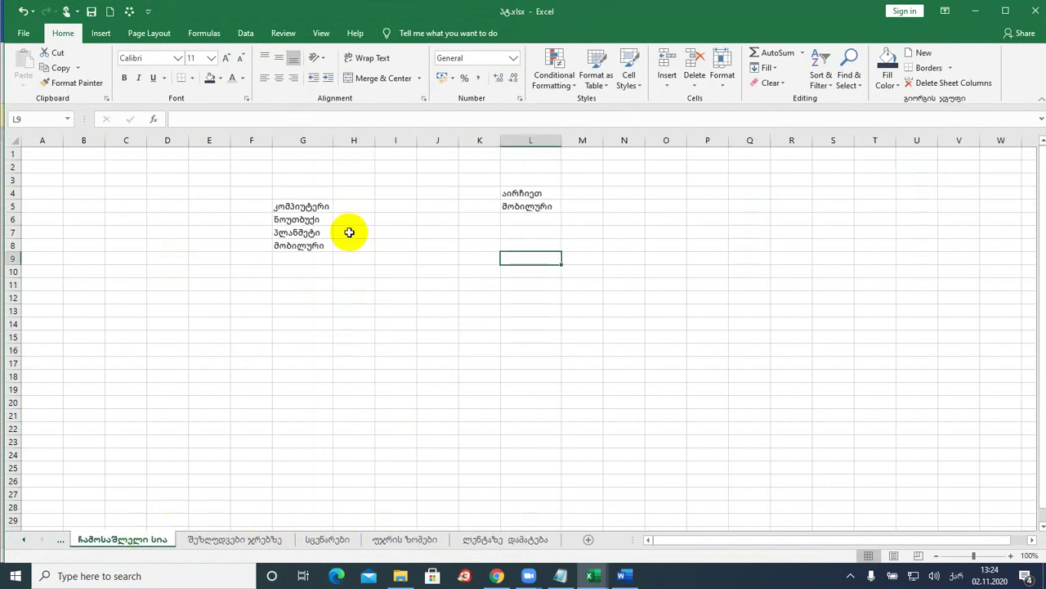
left_click(314, 207)
left_click(315, 219)
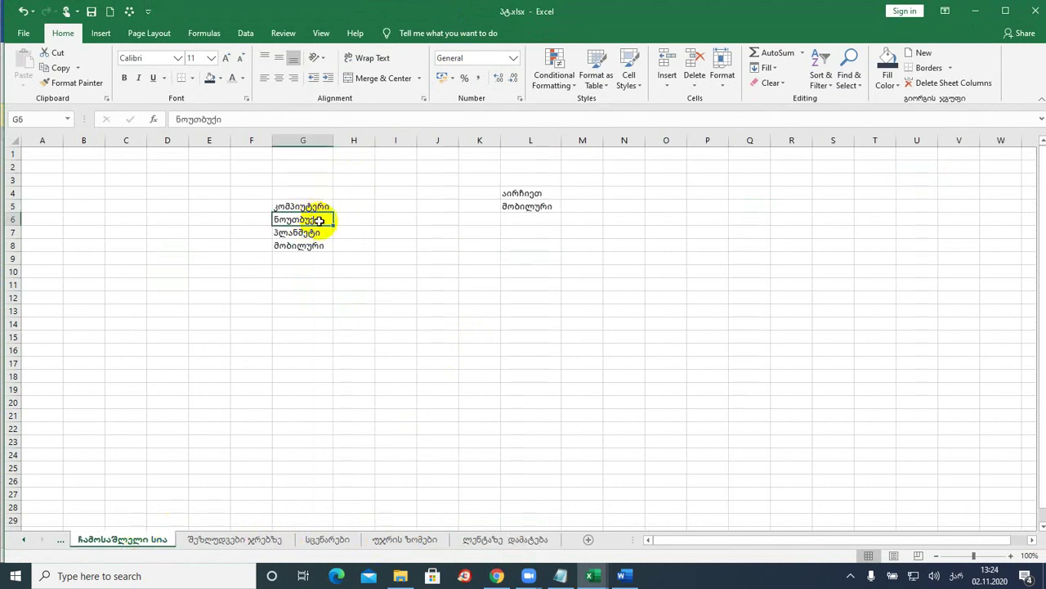
left_click(536, 194)
left_click(546, 206)
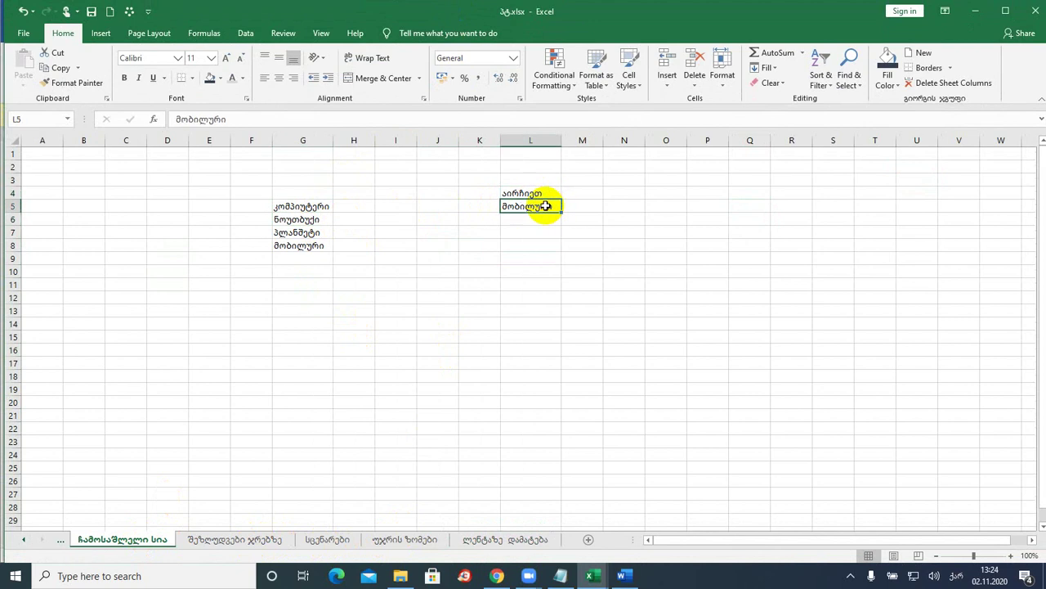
left_click(566, 207)
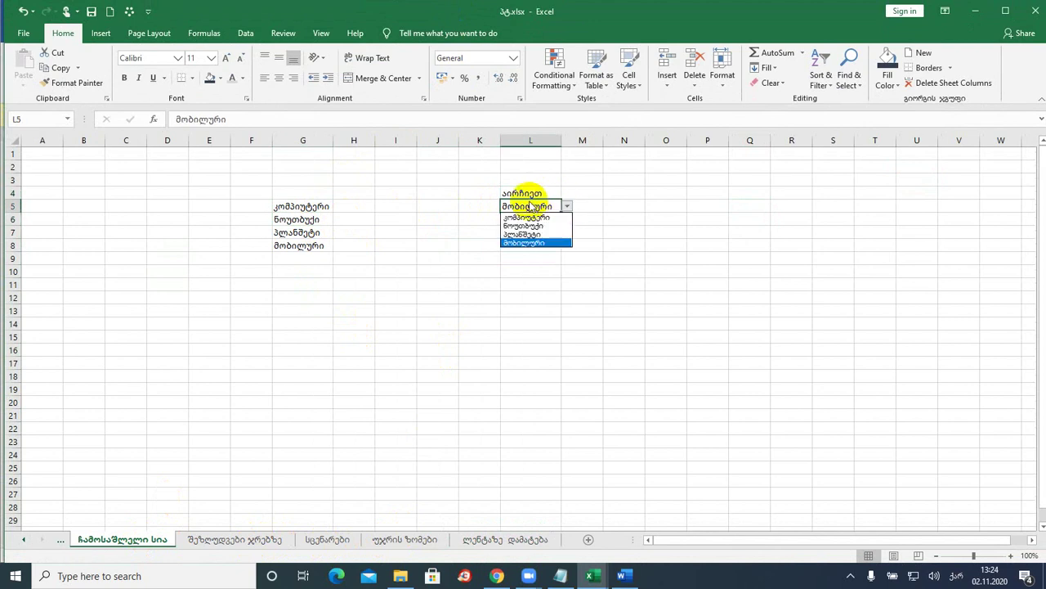
left_click(154, 120)
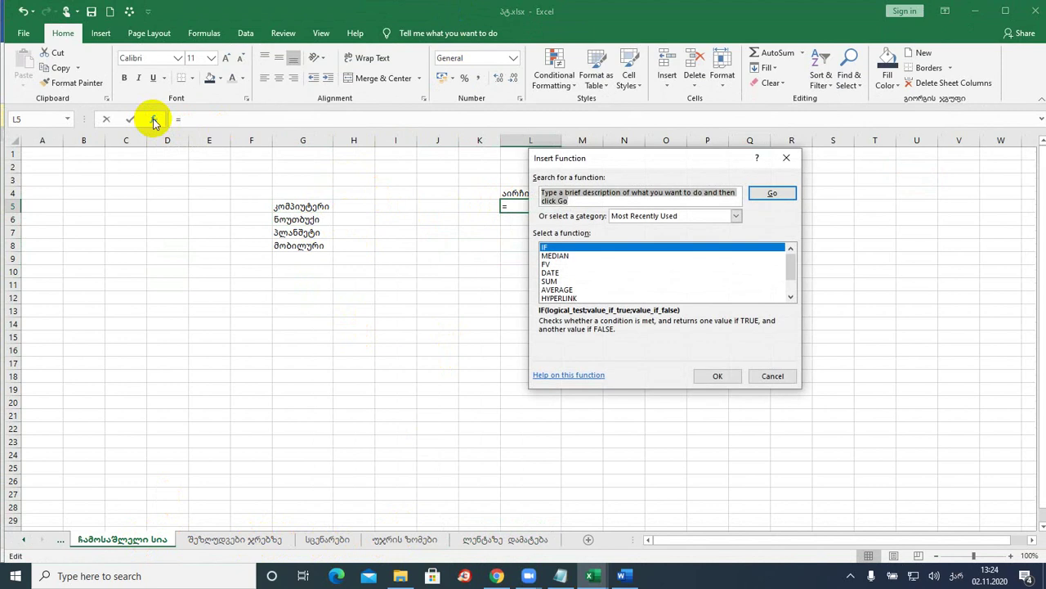
left_click(786, 157)
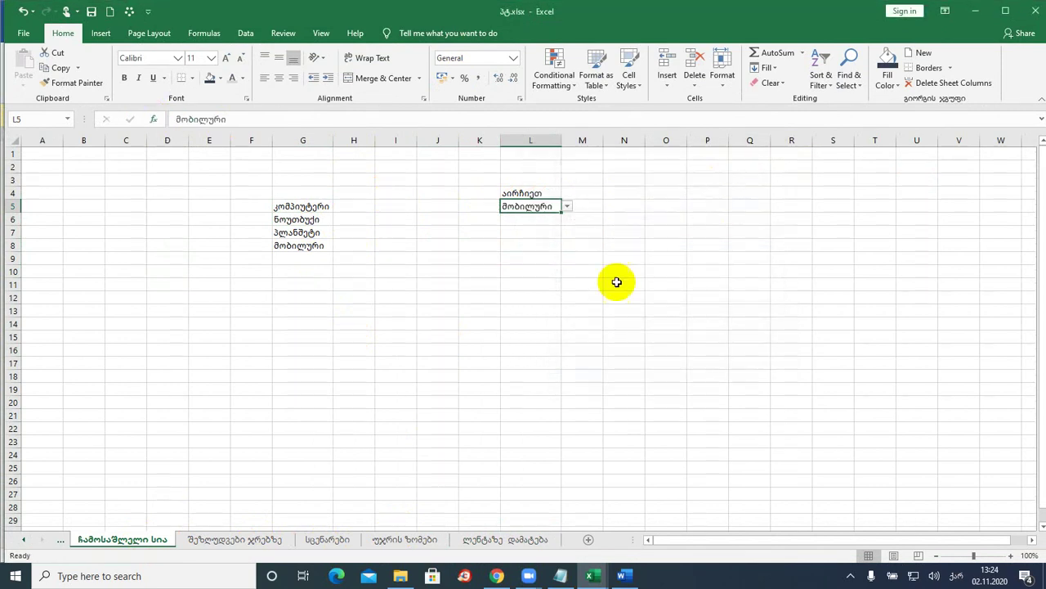
left_click(542, 240)
left_click(544, 207)
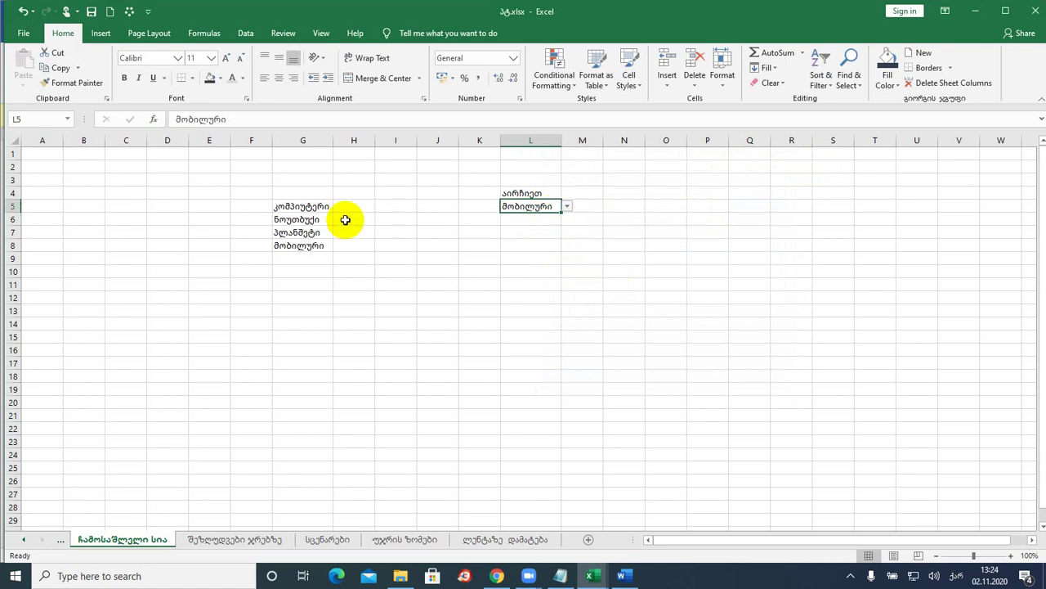
- Change L5's drop-down value from მობილური to ნოუთბუქი
left_click_drag(290, 221, 299, 221)
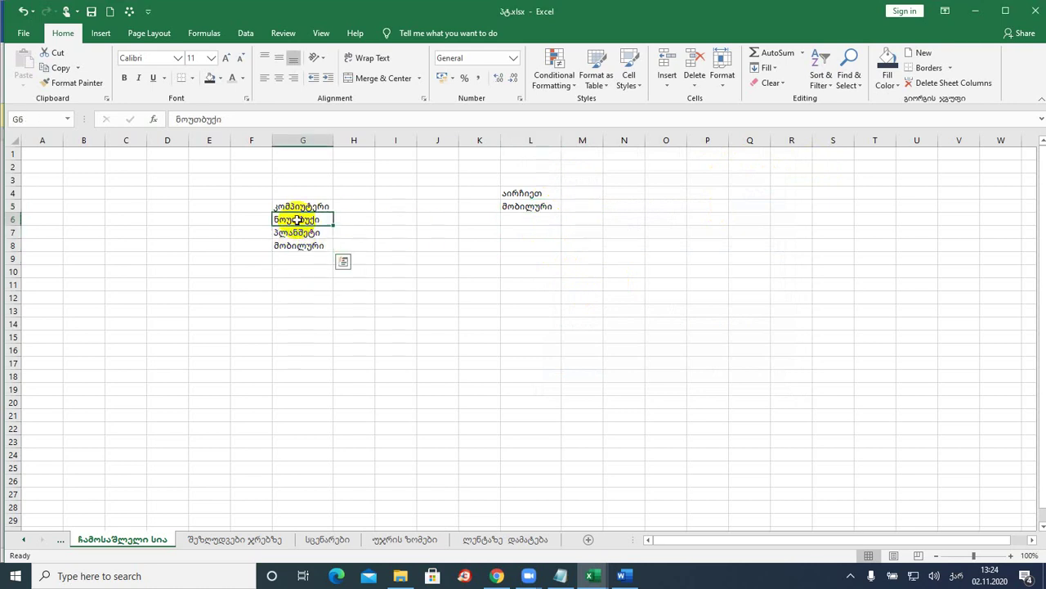
left_click(523, 208)
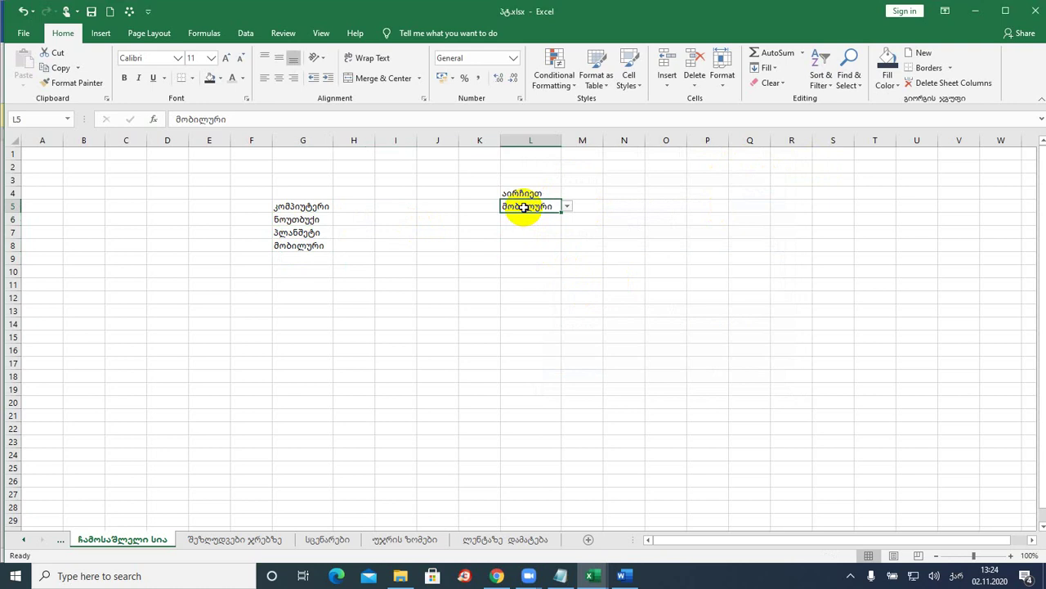
left_click(569, 207)
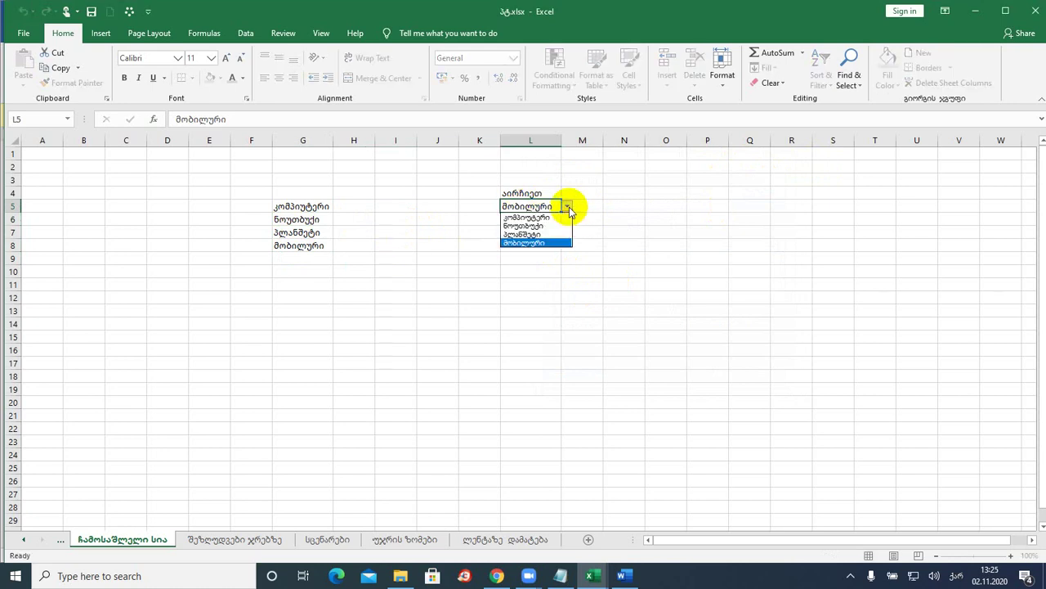
key("Escape")
left_click(527, 221)
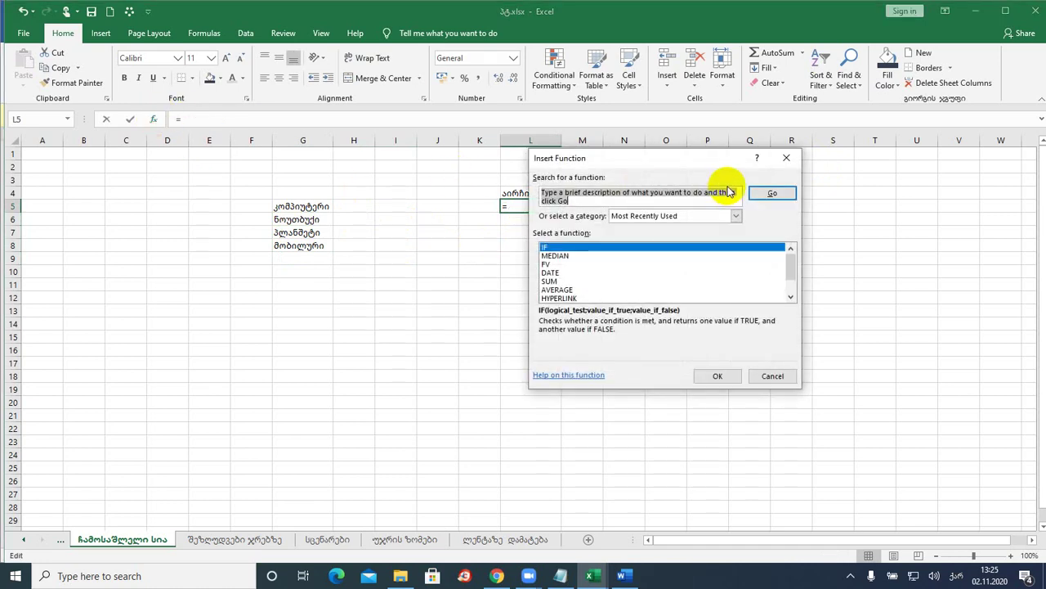
left_click(795, 158)
left_click(543, 256)
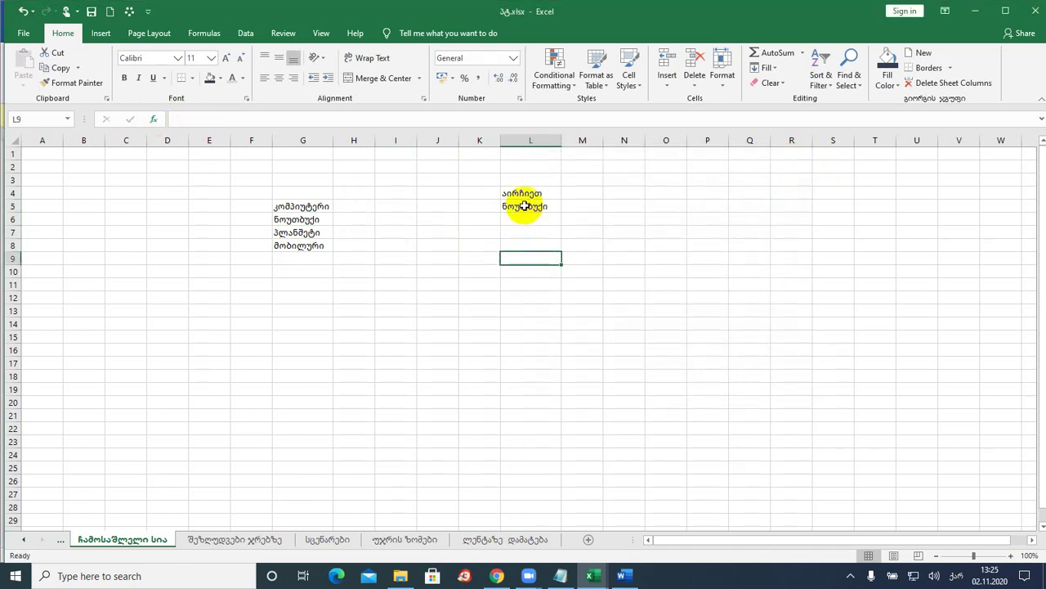
left_click(524, 197)
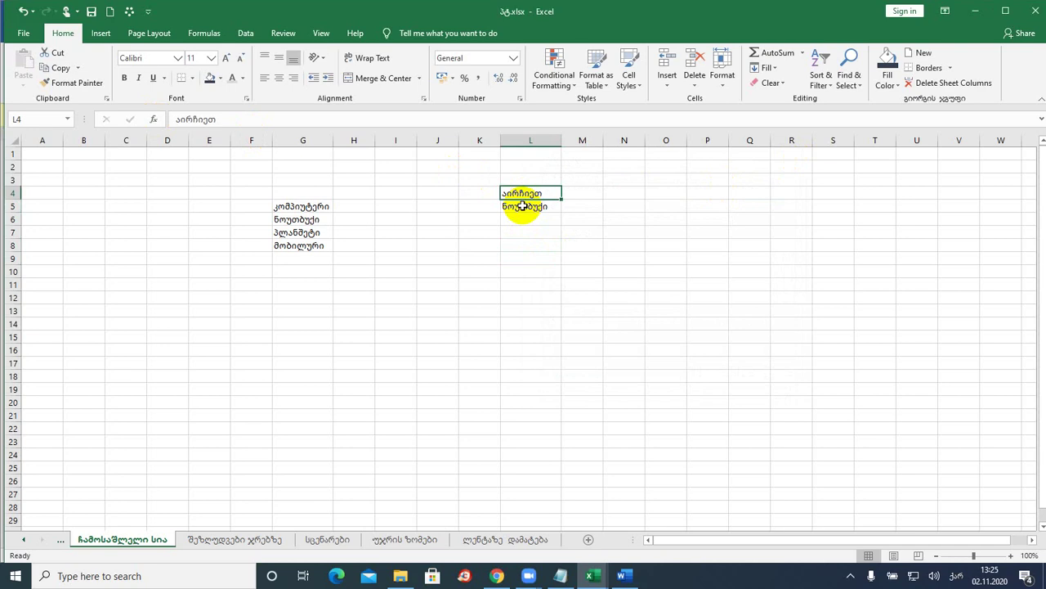
left_click(520, 212)
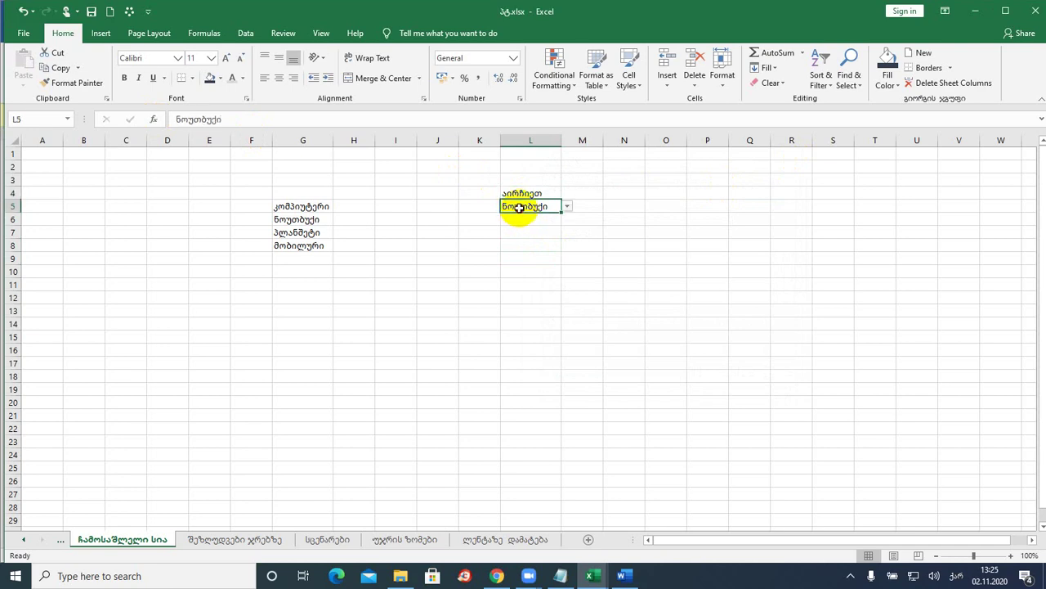
left_click(533, 256)
left_click(533, 206)
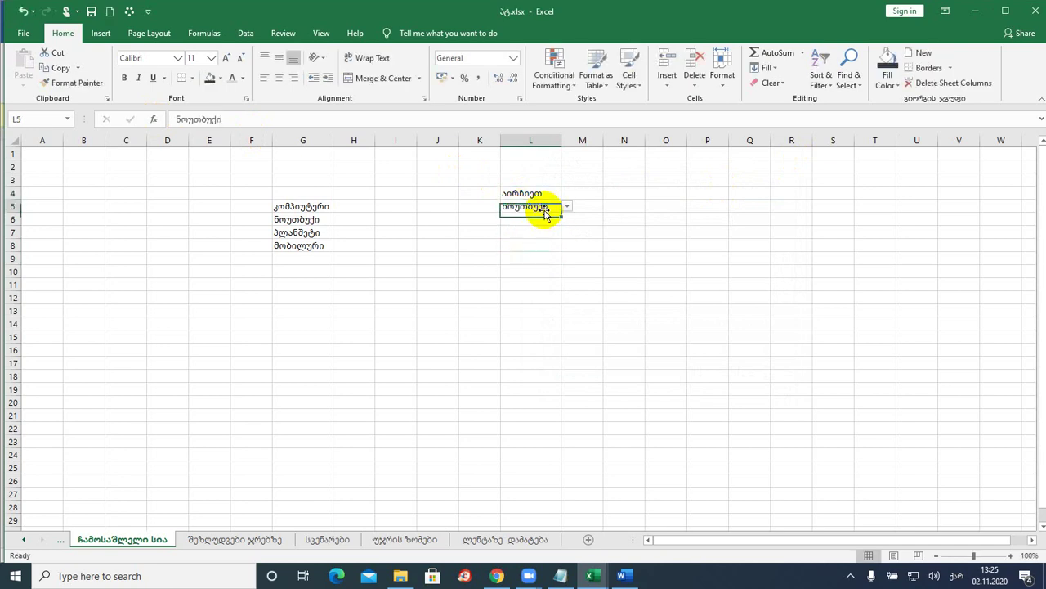
- Select the source items G6:G8, then cell J7 for a new drop-down
left_click_drag(309, 218, 304, 248)
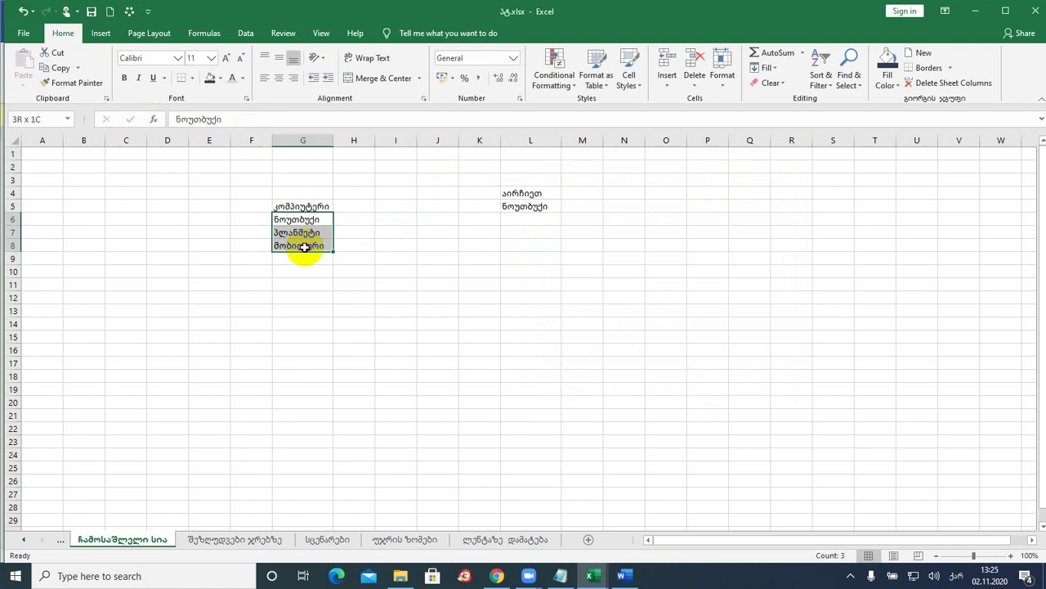
left_click(425, 233)
left_click(245, 32)
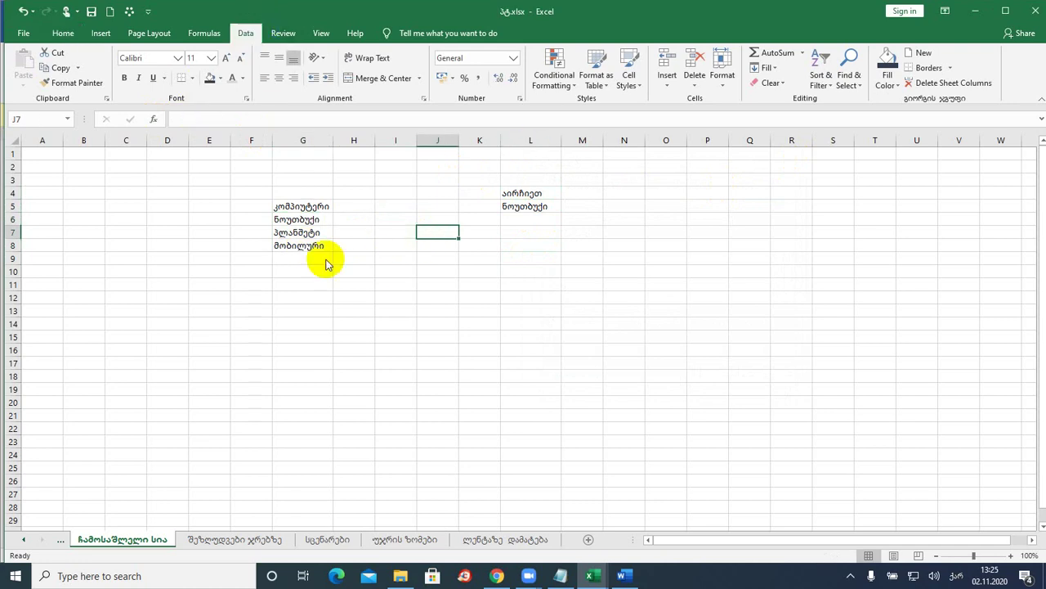
- Give J7 List validation with source =$G$6:$G$8 and try its drop-down
left_click(659, 87)
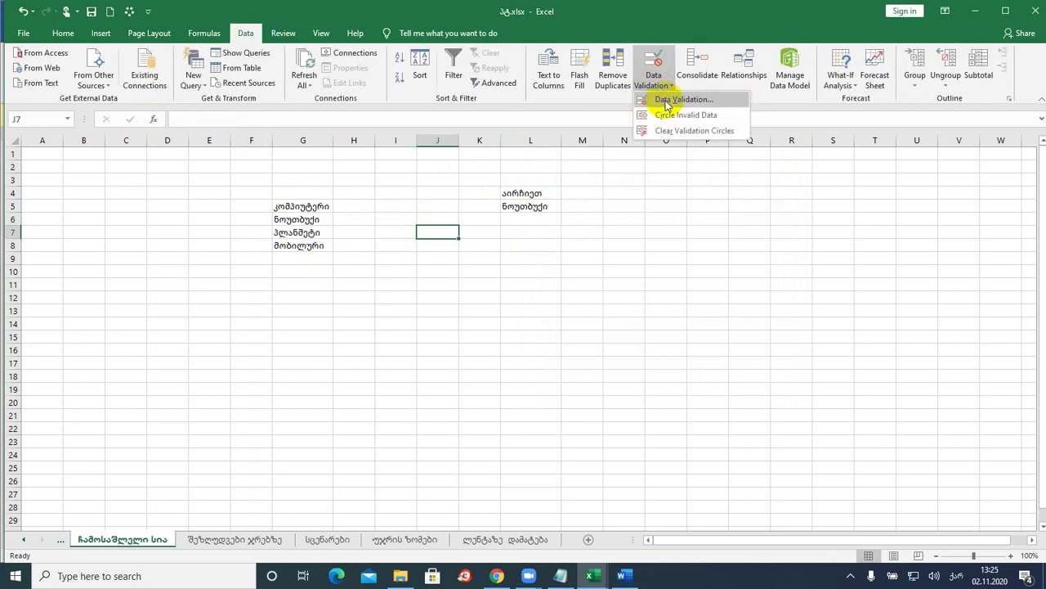
left_click(666, 100)
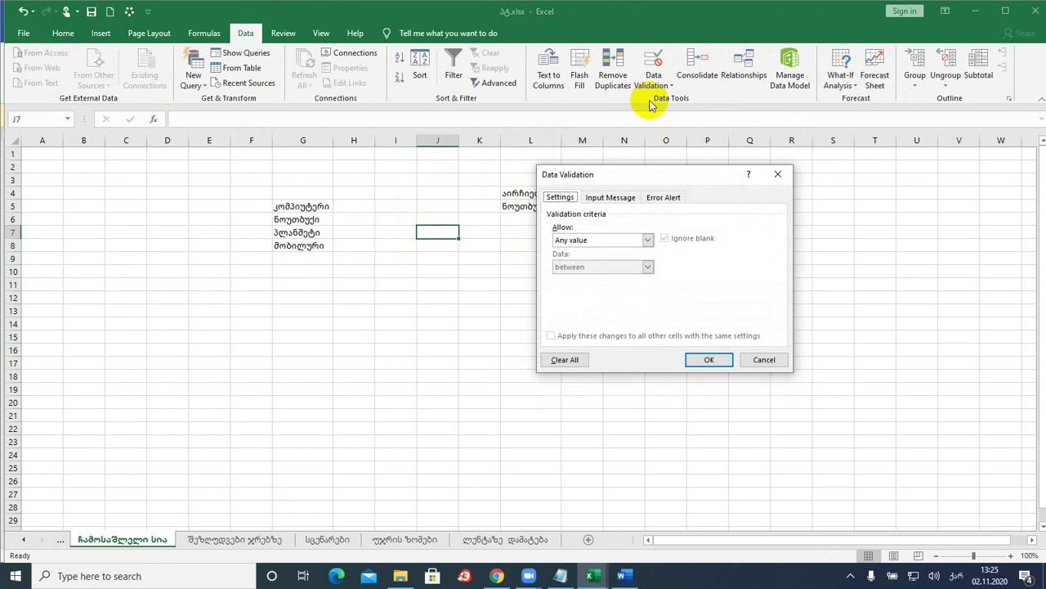
left_click(588, 239)
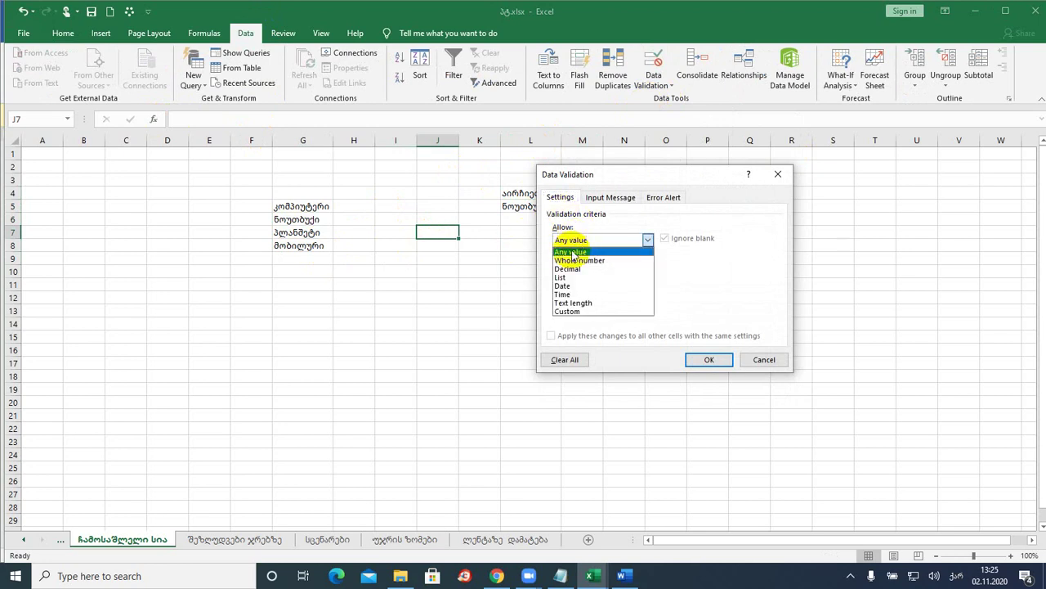
left_click(574, 276)
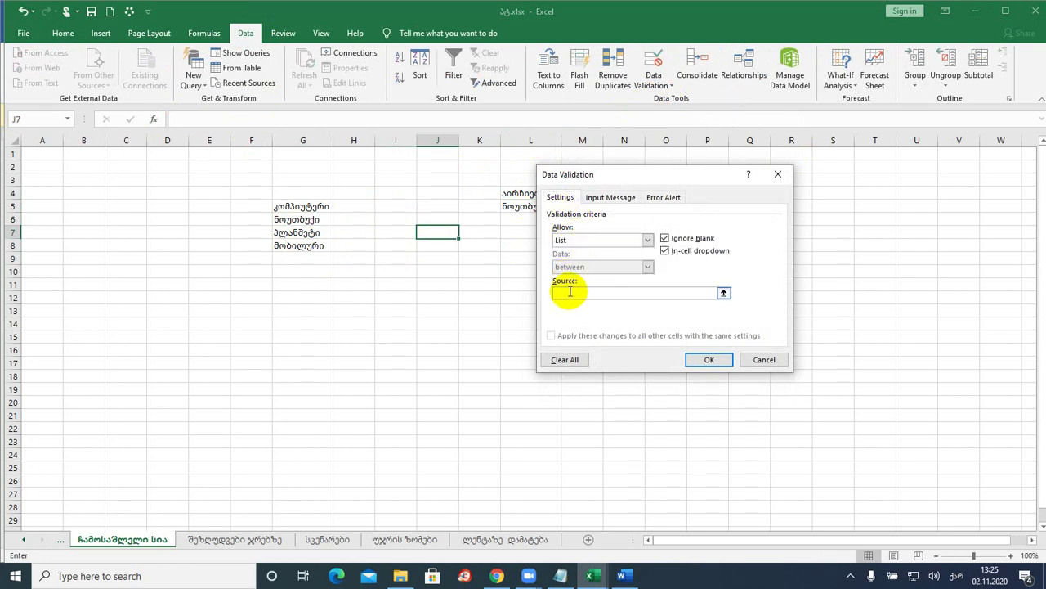
left_click_drag(294, 218, 304, 238)
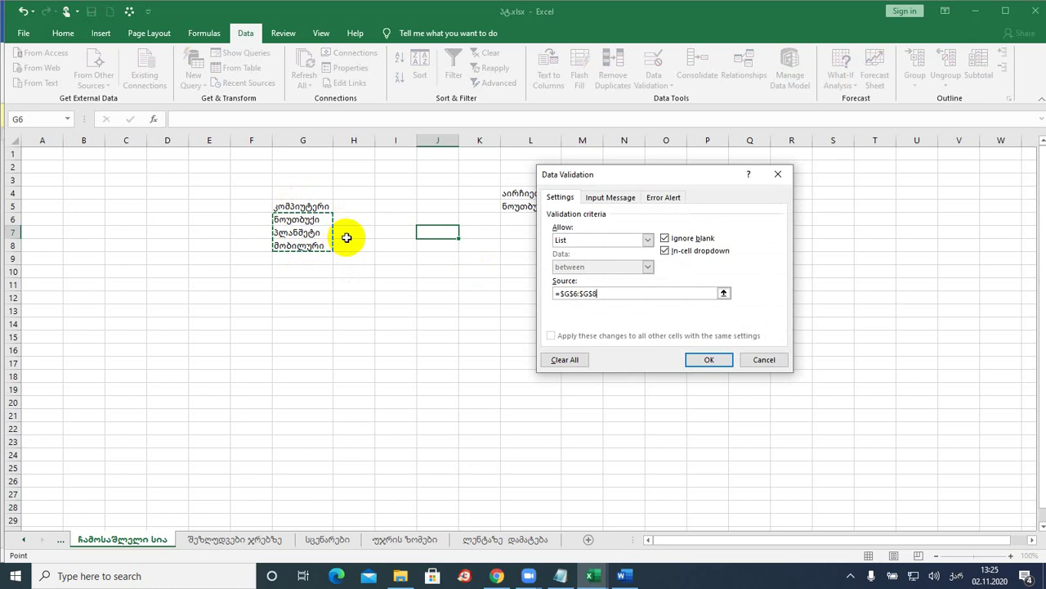
left_click(709, 360)
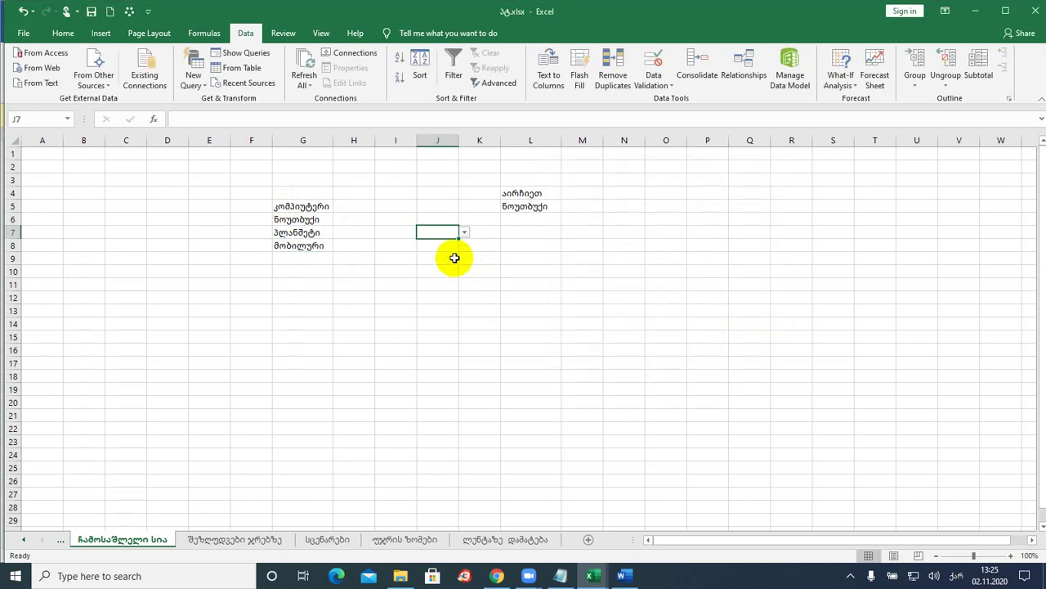
left_click(464, 233)
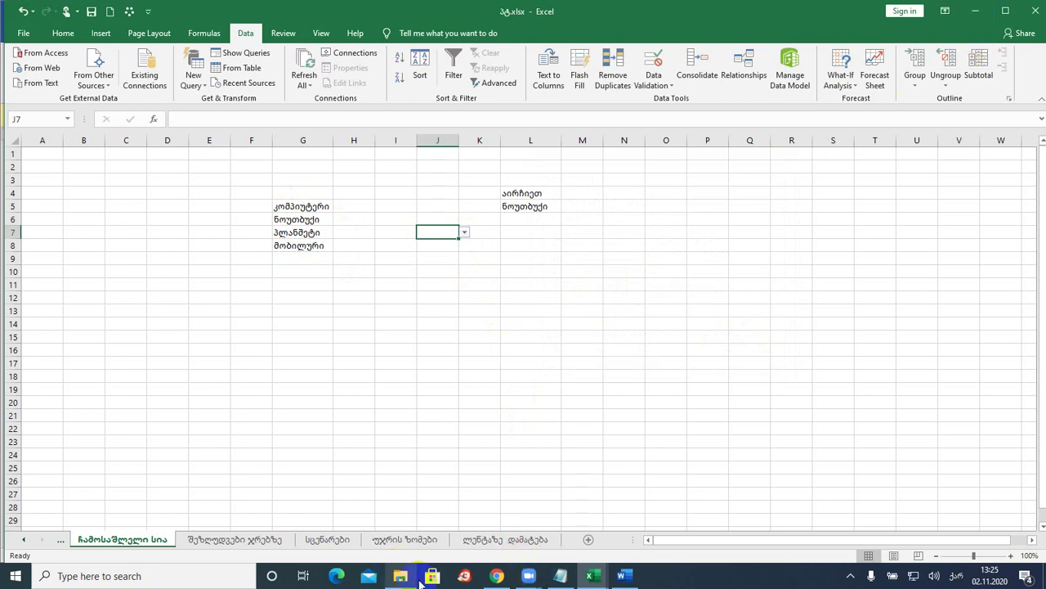
- Switch to the employee-table workbook and clear the faulty Gender entry in F6
mouse_move(593, 576)
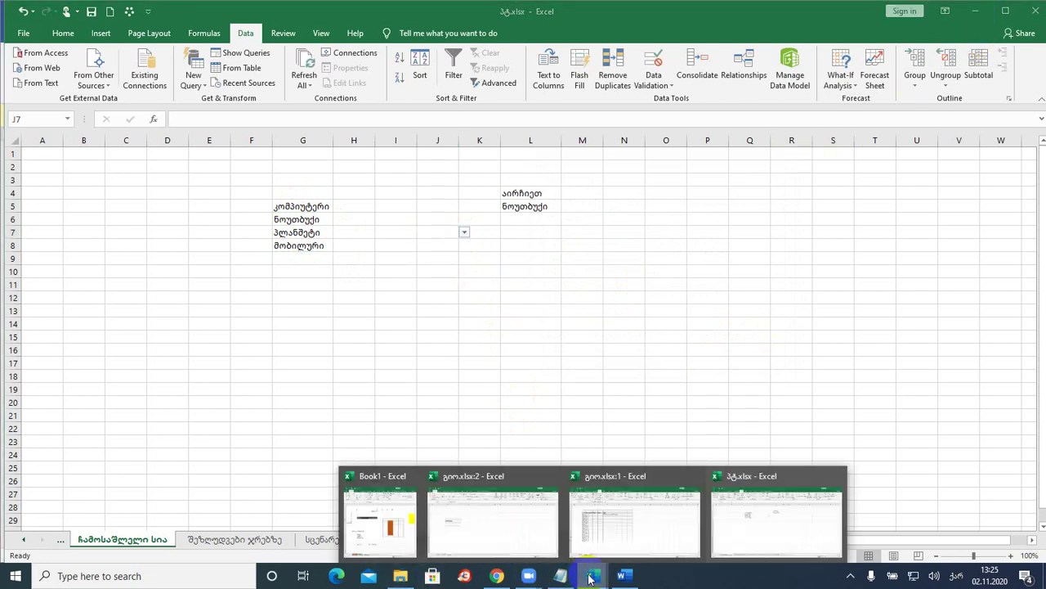
left_click(617, 533)
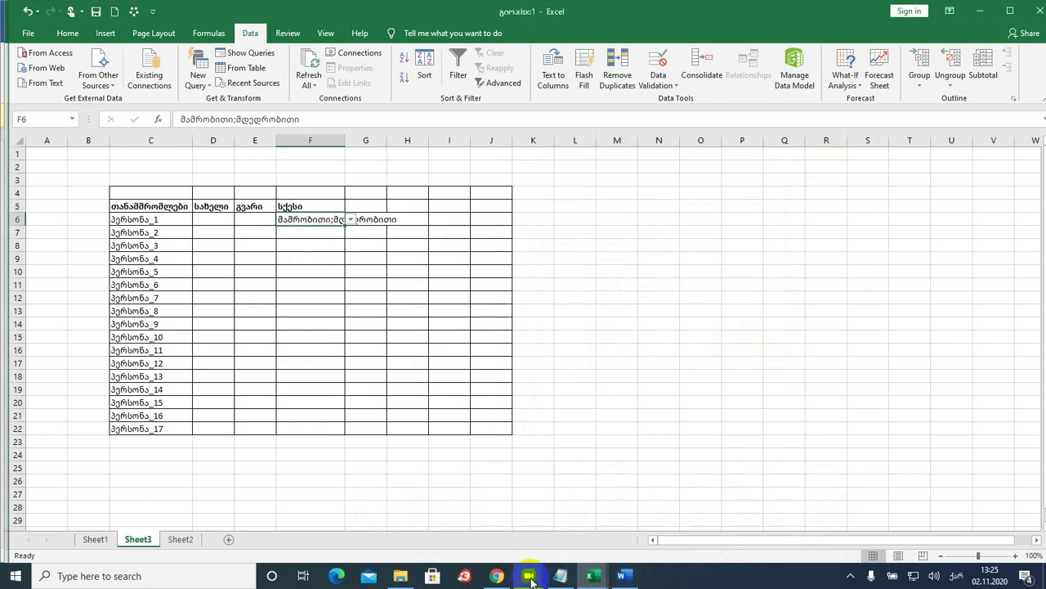
mouse_move(529, 574)
left_click(574, 538)
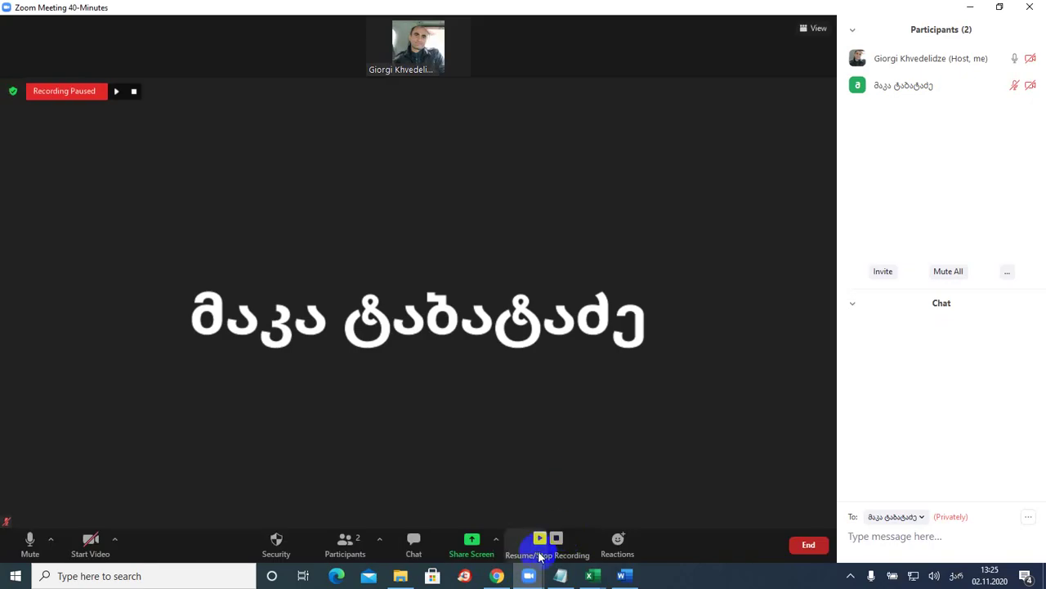
left_click(609, 575)
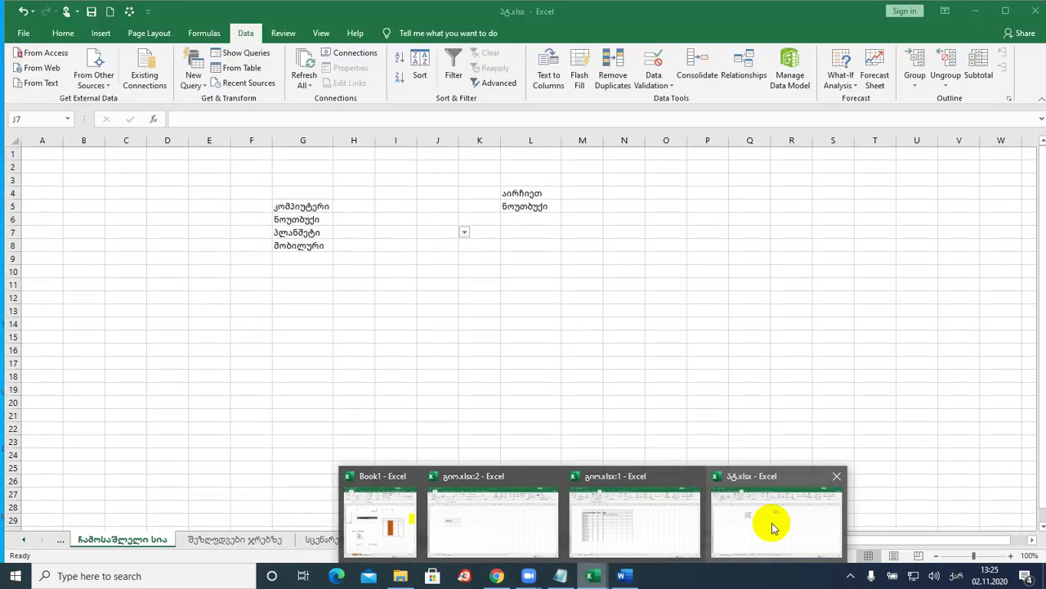
left_click(777, 520)
left_click(592, 577)
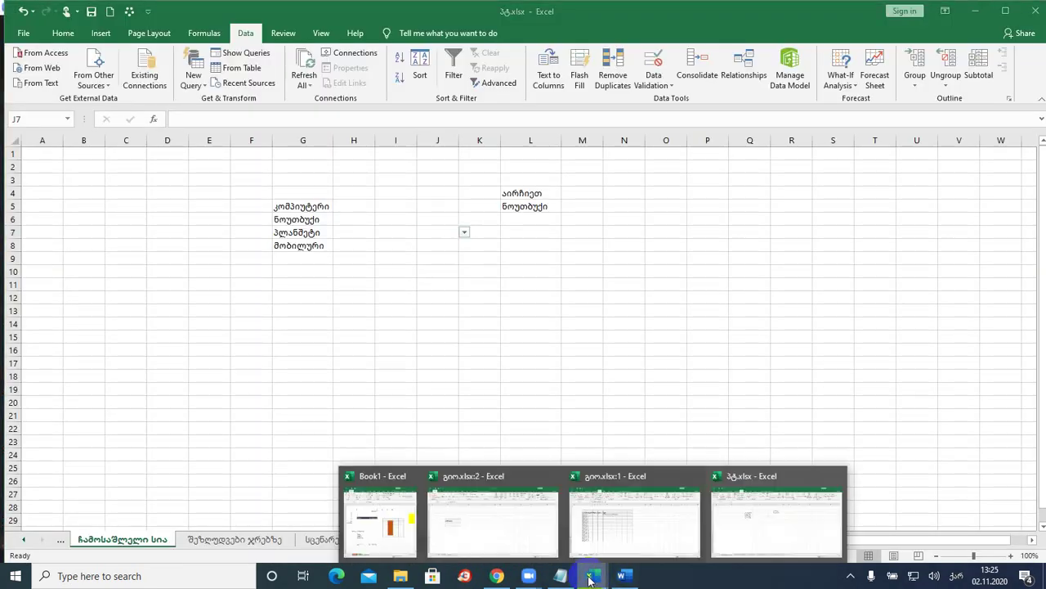
left_click(602, 528)
left_click(350, 219)
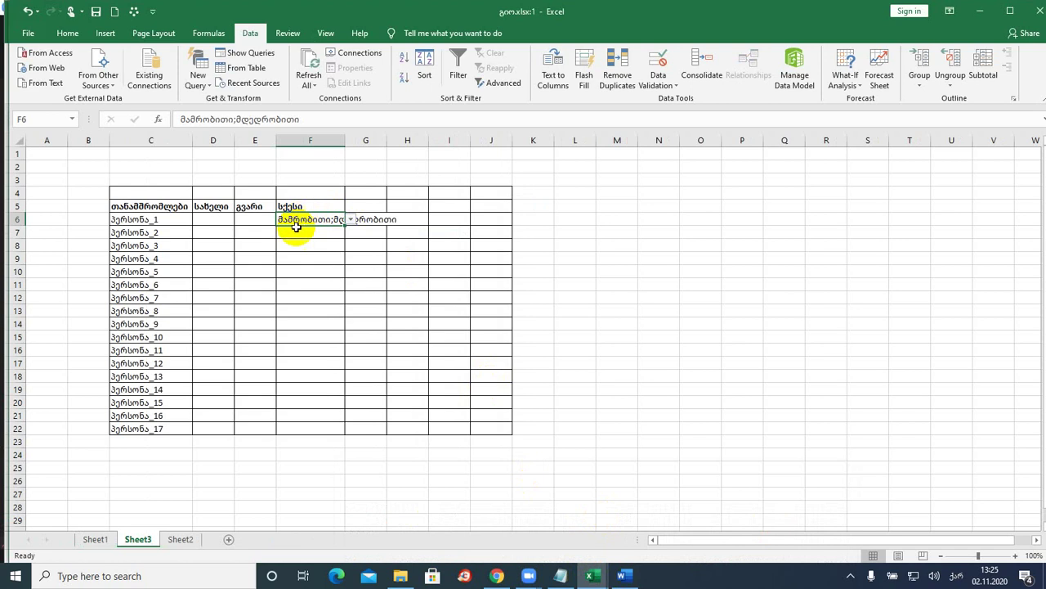
left_click(299, 231)
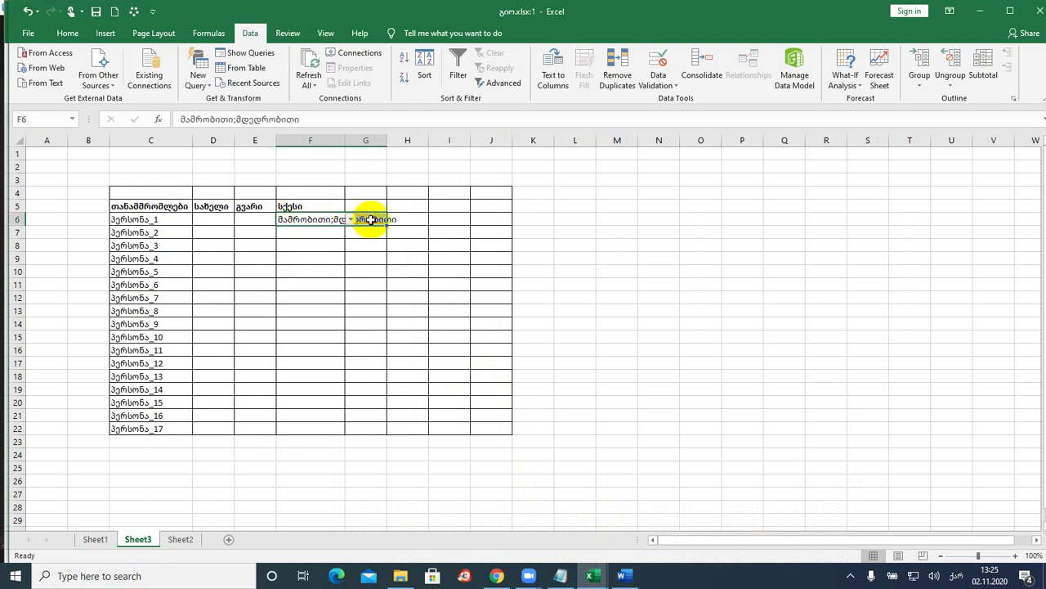
key("Delete")
left_click(409, 274)
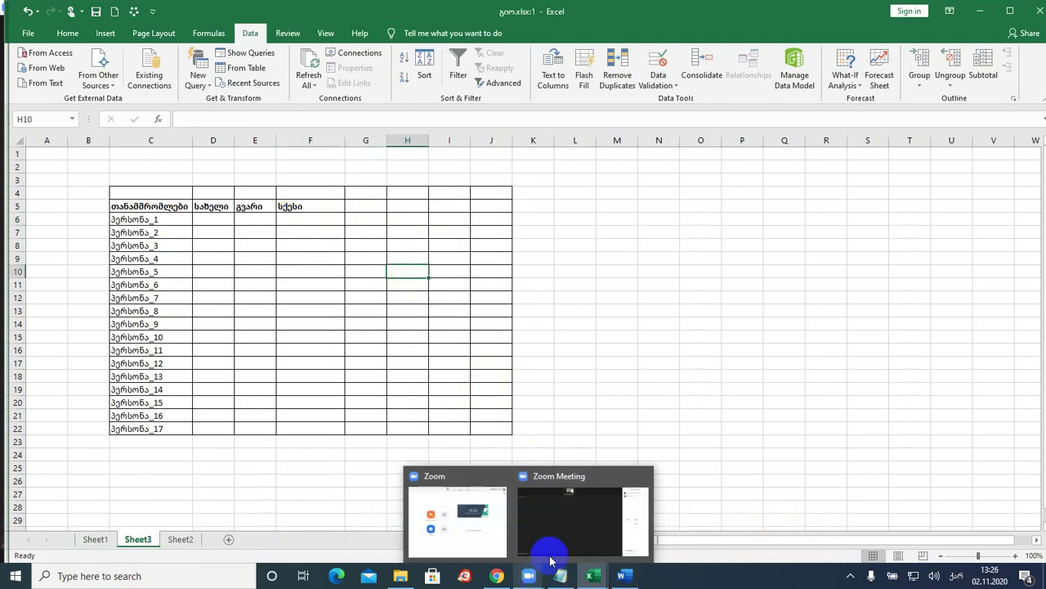
- Share the Excel employee-table window in the Zoom meeting
left_click(552, 560)
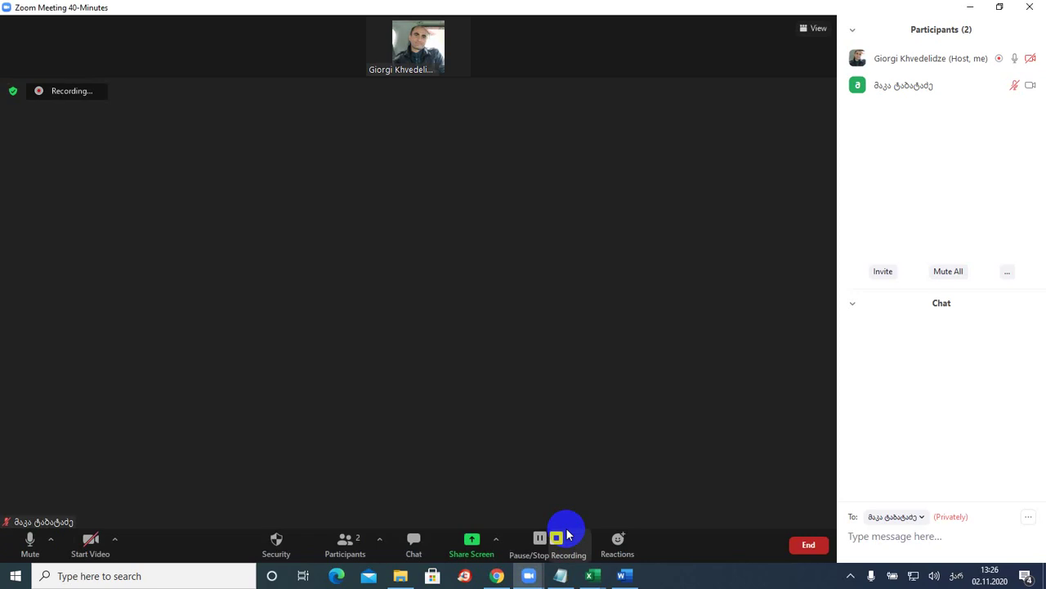
left_click(475, 546)
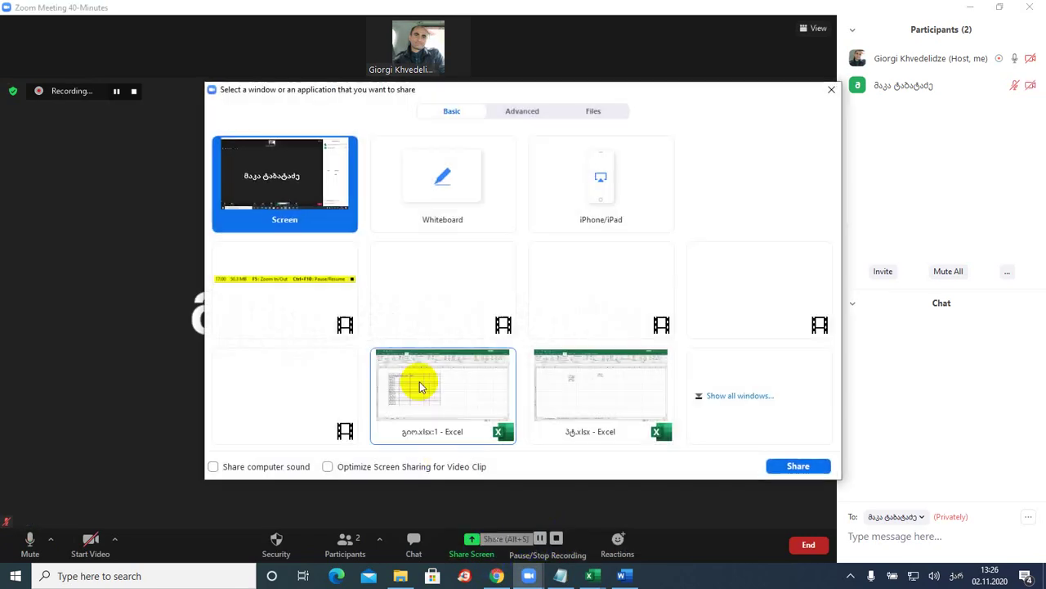
left_click(790, 468)
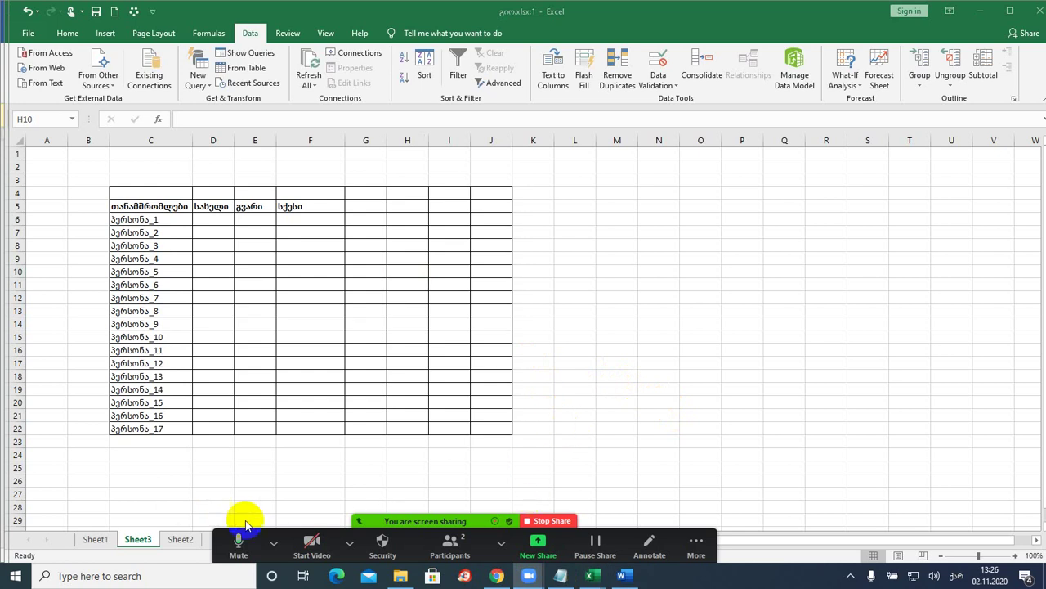
- Enter მდედრობითი in M7 and მამრობითი in M8, then widen column M
left_click(627, 233)
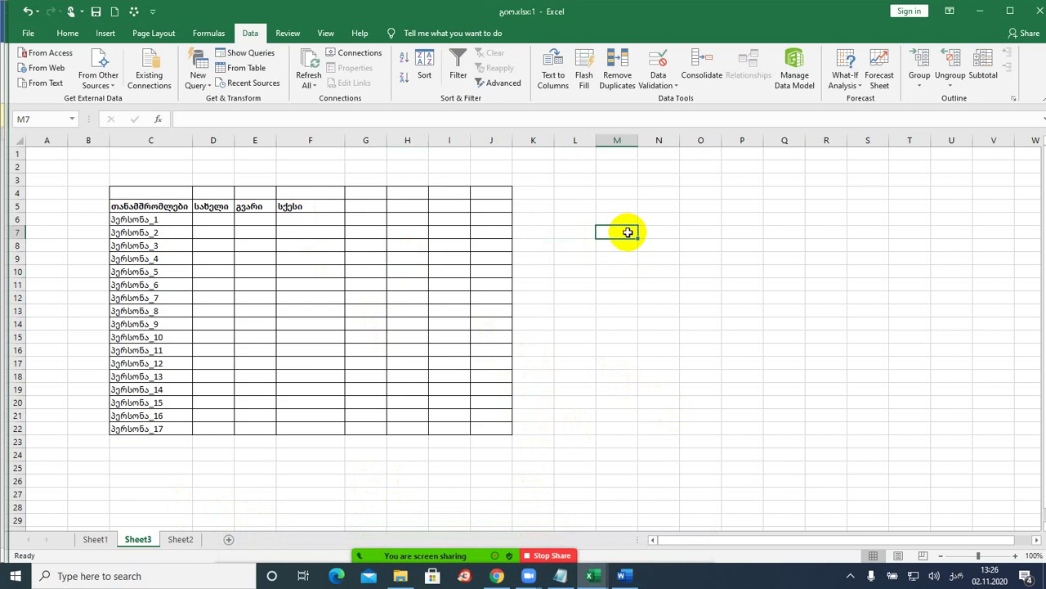
type("მღ")
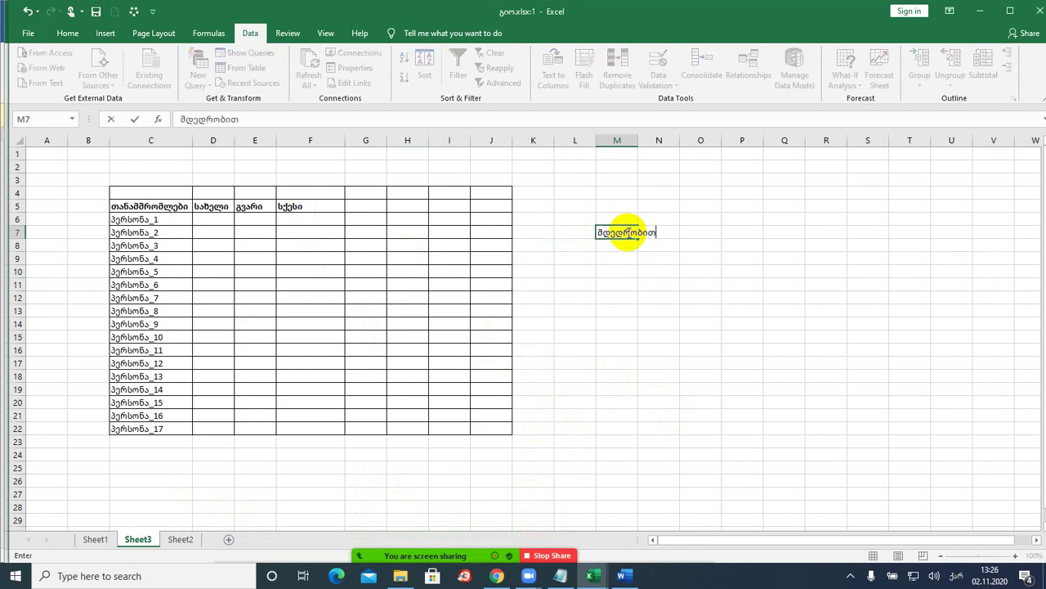
key("Return")
type("მმარ")
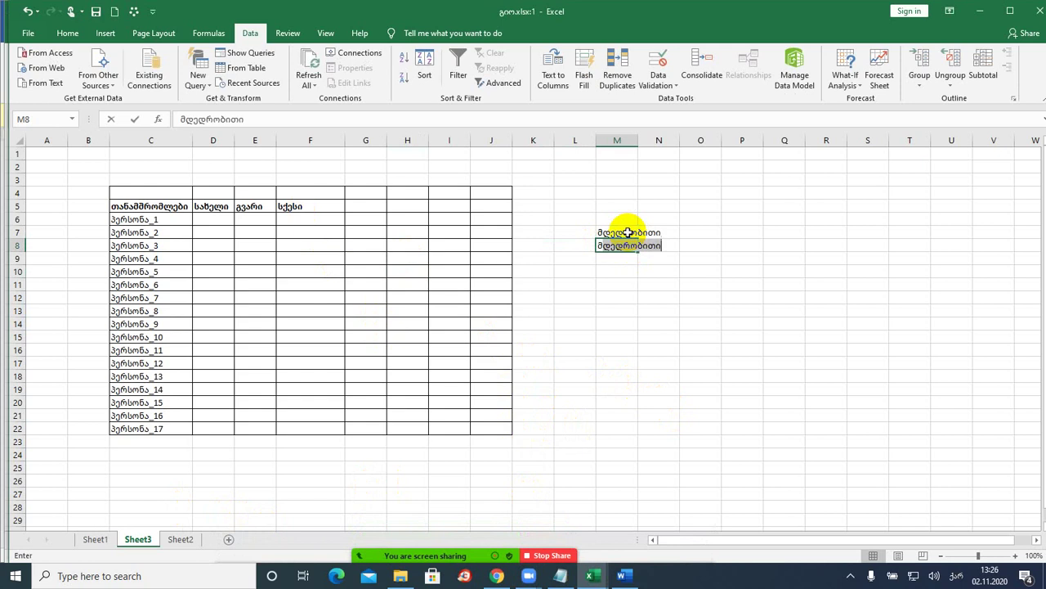
type("ობით")
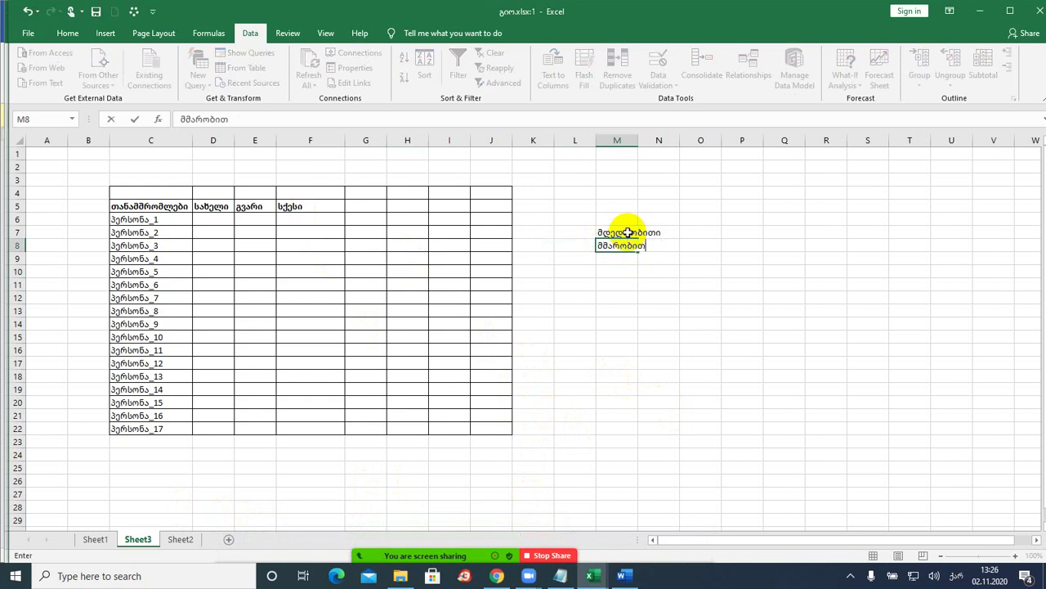
type("ი")
key("Return")
left_click_drag(637, 143, 666, 143)
- Check F6's existing drop-down, then select the Gender cells F6:F21
left_click(624, 234)
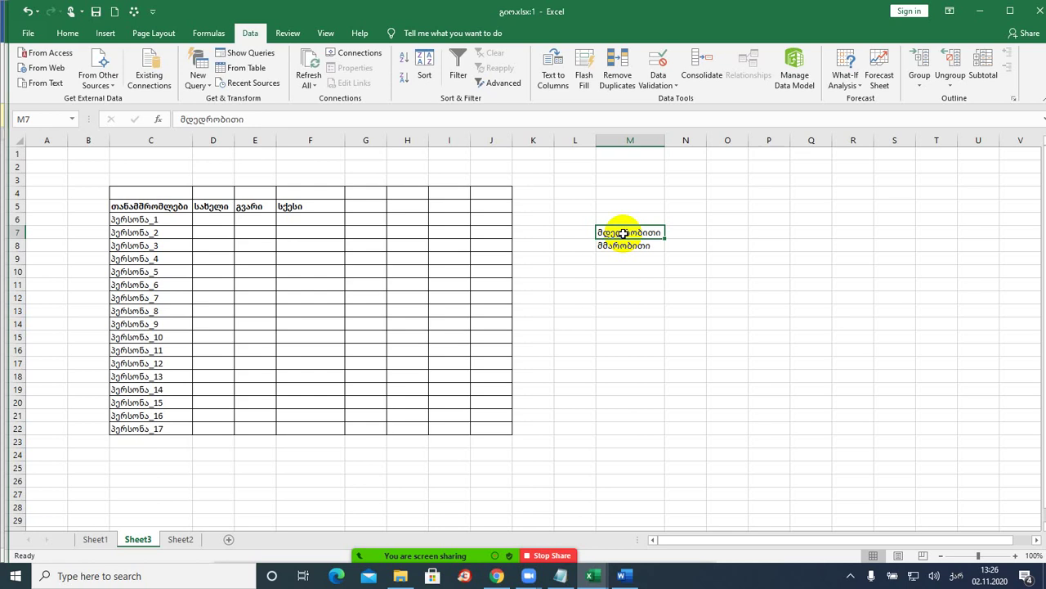
left_click_drag(623, 232, 626, 243)
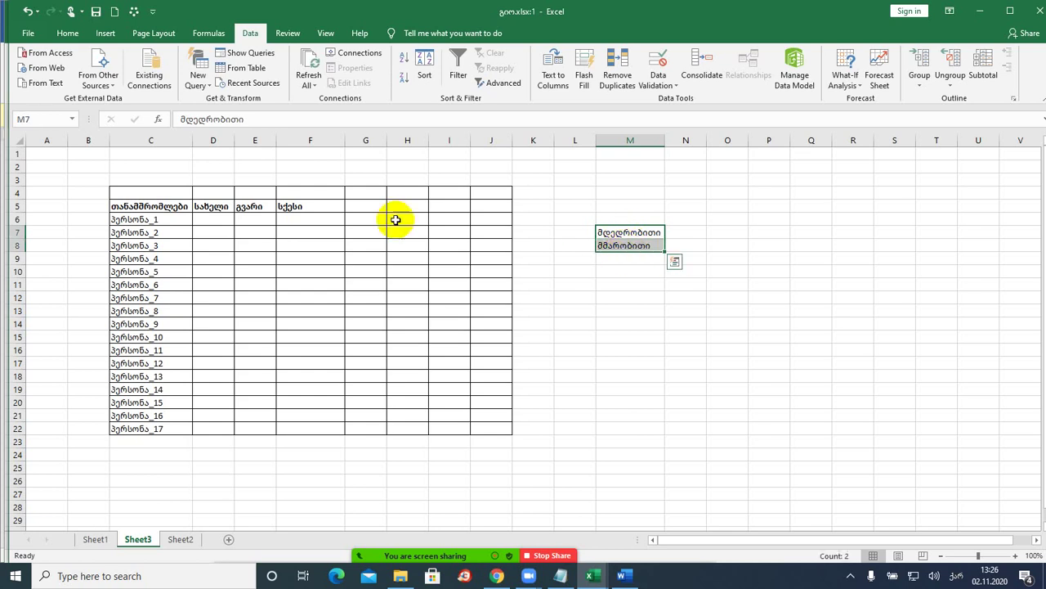
left_click(304, 220)
left_click(349, 220)
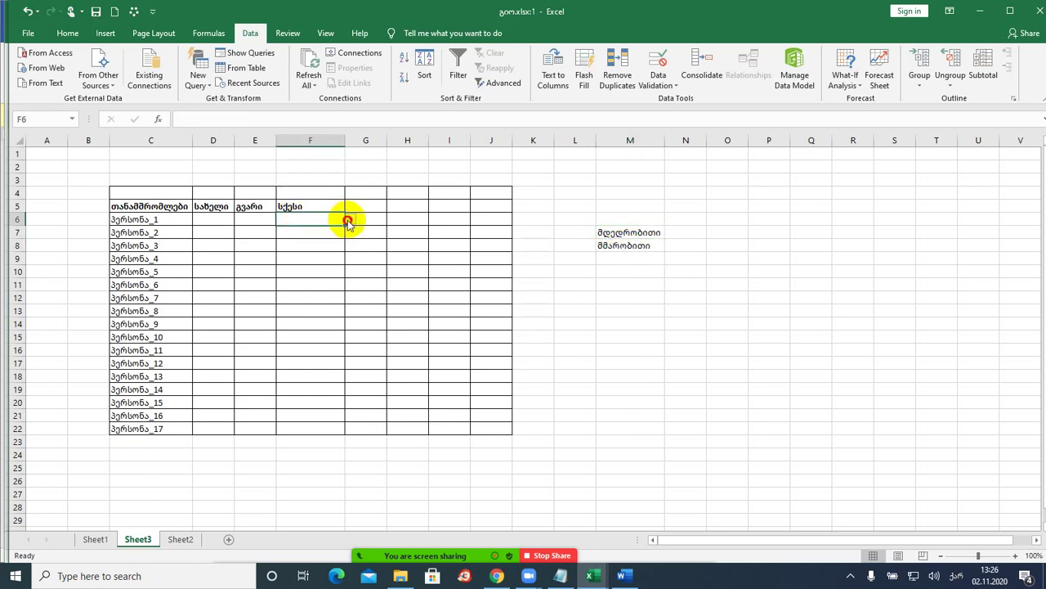
left_click(338, 229)
left_click_drag(304, 221, 318, 418)
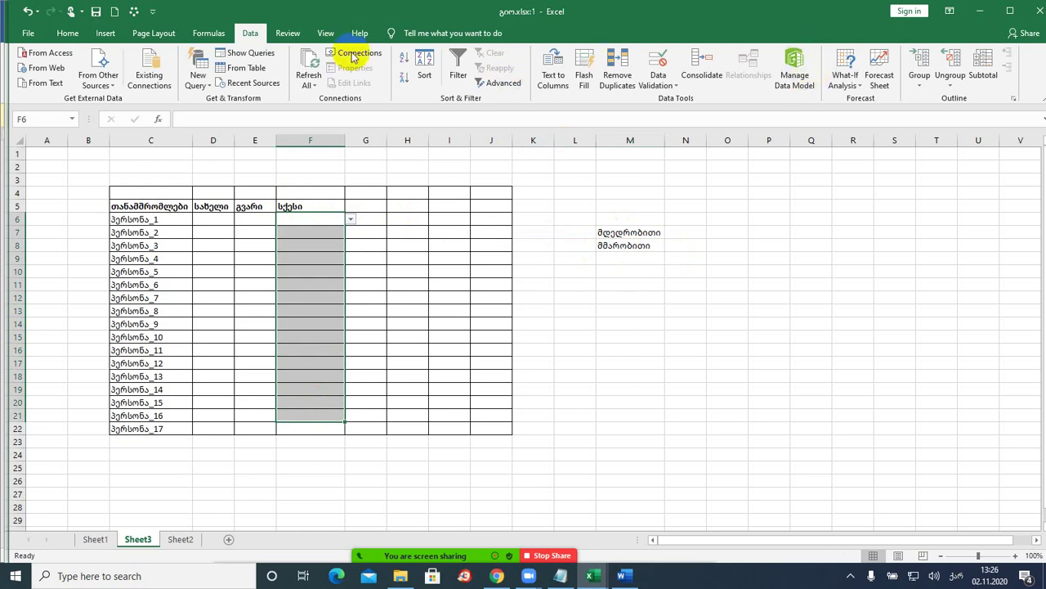
- Clear All from the selected Gender cells to remove their old validation
scroll(168, 61, "up", 4)
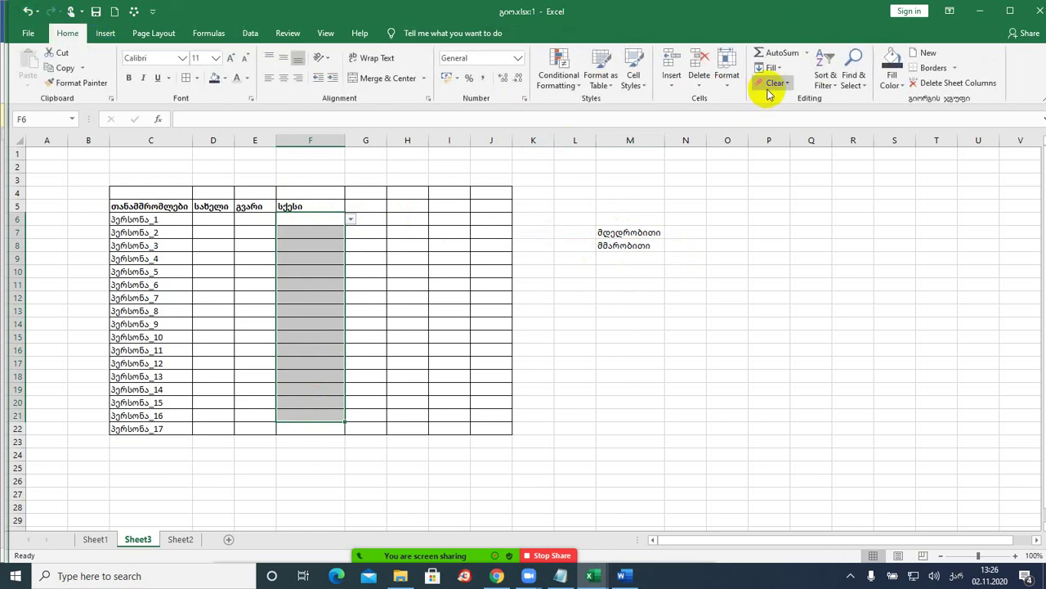
left_click(778, 83)
left_click(787, 100)
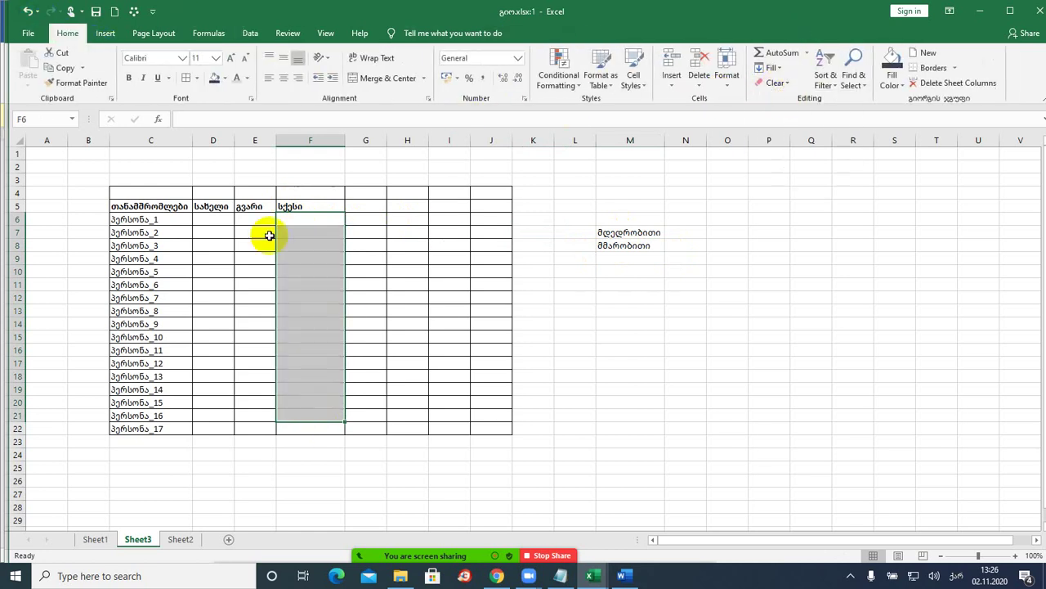
- Apply All Borders to F6:F22 from the Quick Access Toolbar
left_click_drag(311, 218, 309, 426)
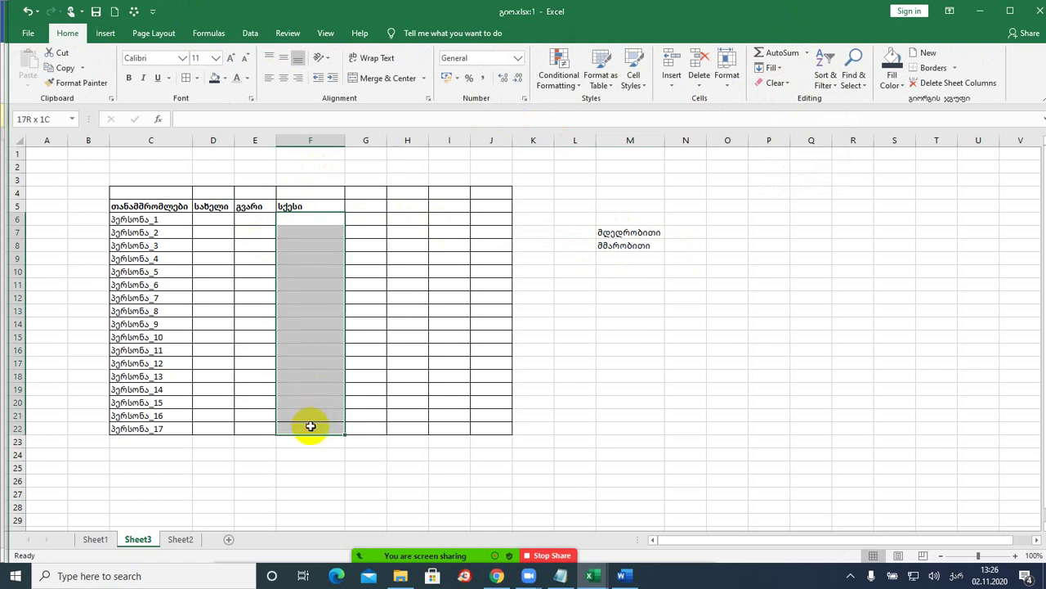
left_click(185, 77)
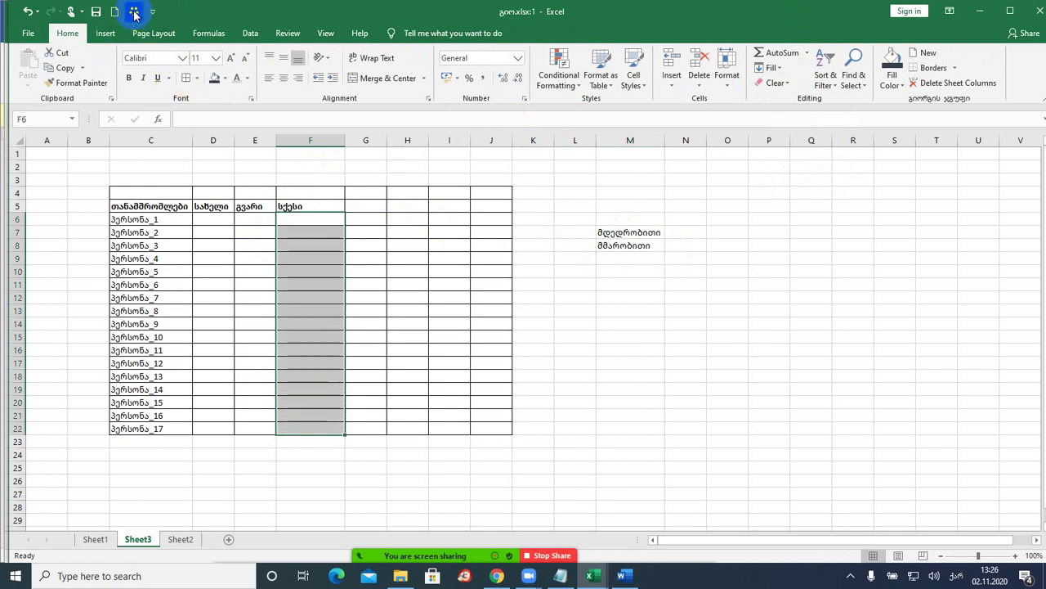
left_click(134, 11)
left_click(198, 39)
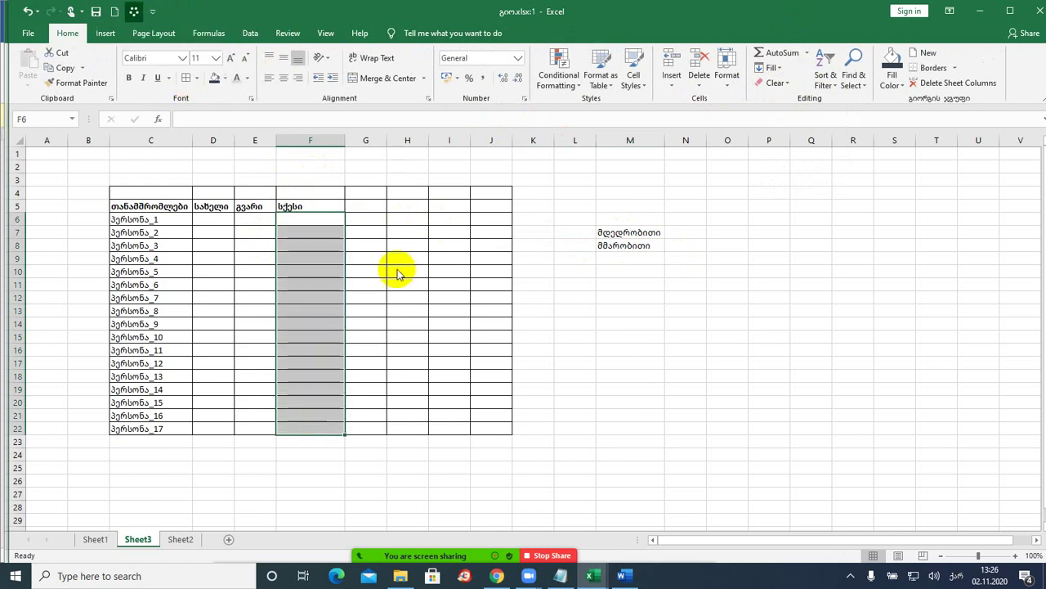
left_click(327, 222)
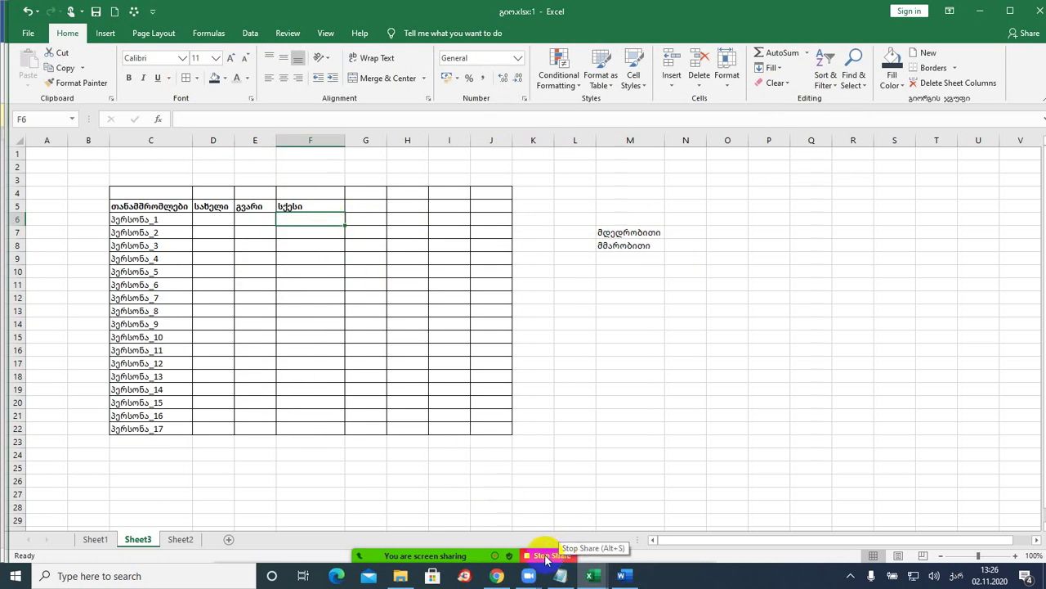
- Open and dismiss Zoom's meeting options, then bring up Excel's Data commands
mouse_move(547, 556)
left_click(696, 546)
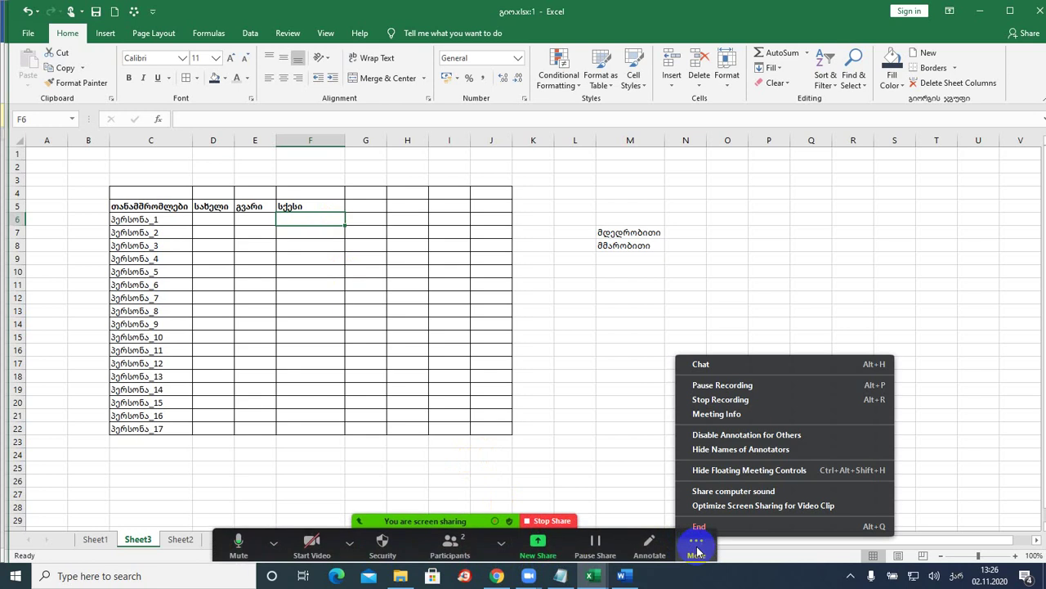
left_click(318, 217)
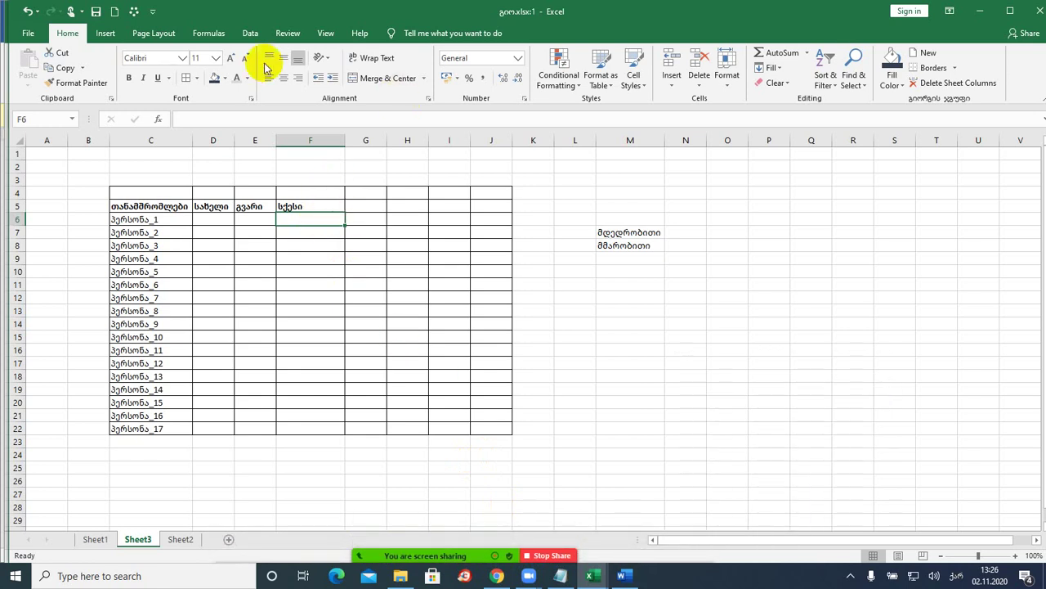
left_click(250, 33)
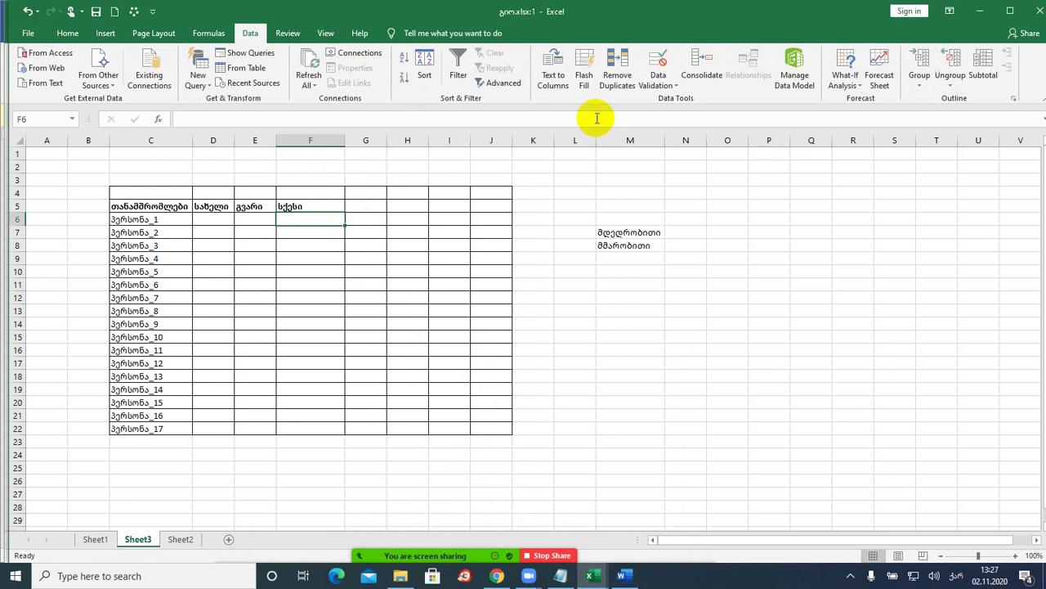
- Give F6 List validation sourced from =$M$7:$M$8
left_click(663, 91)
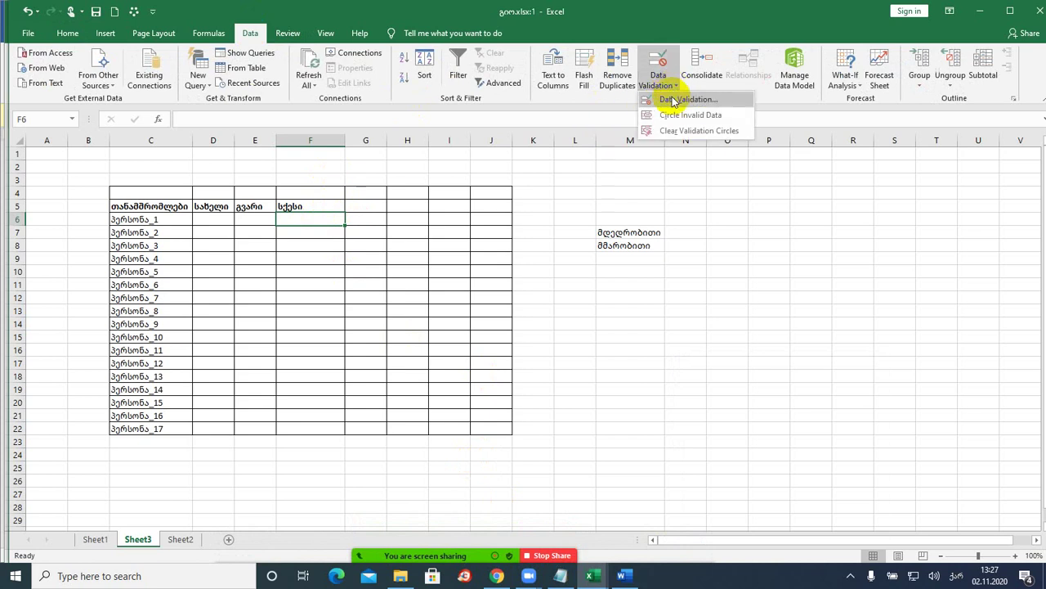
left_click(671, 100)
left_click(582, 240)
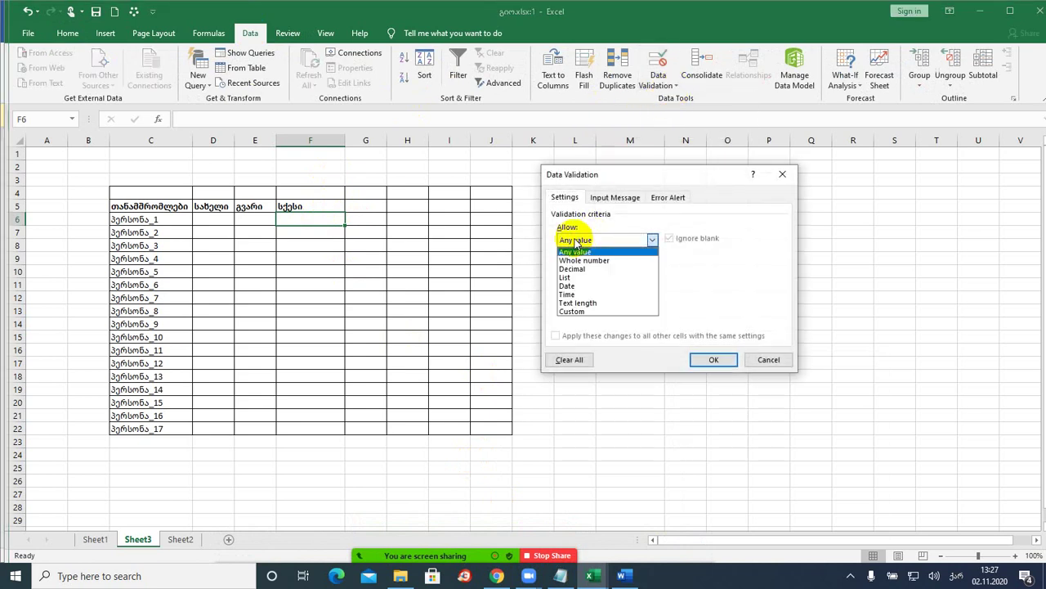
left_click(572, 277)
left_click_drag(603, 175, 835, 181)
left_click(809, 299)
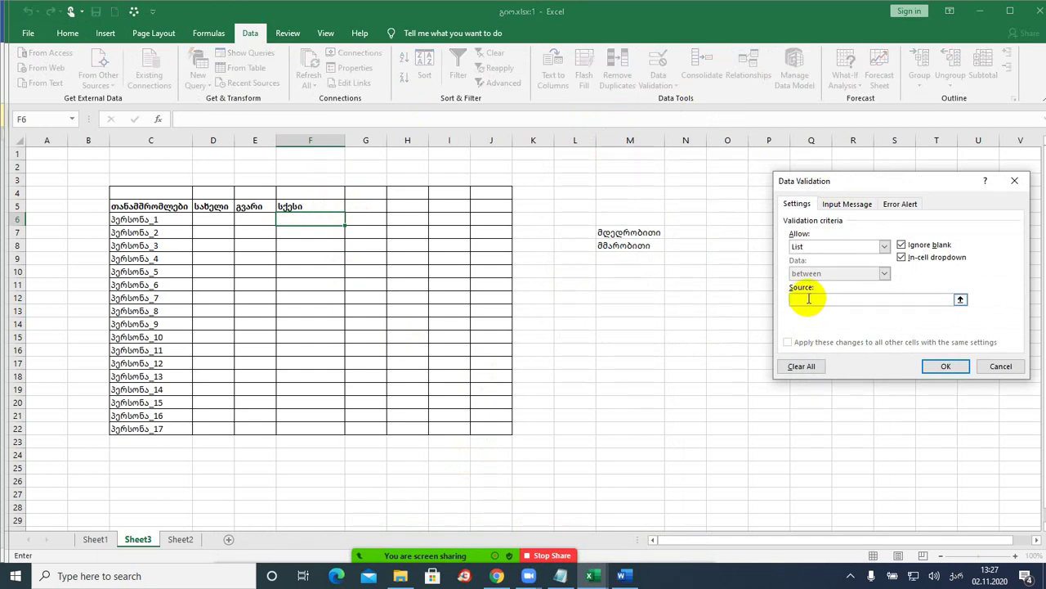
left_click_drag(627, 230, 622, 246)
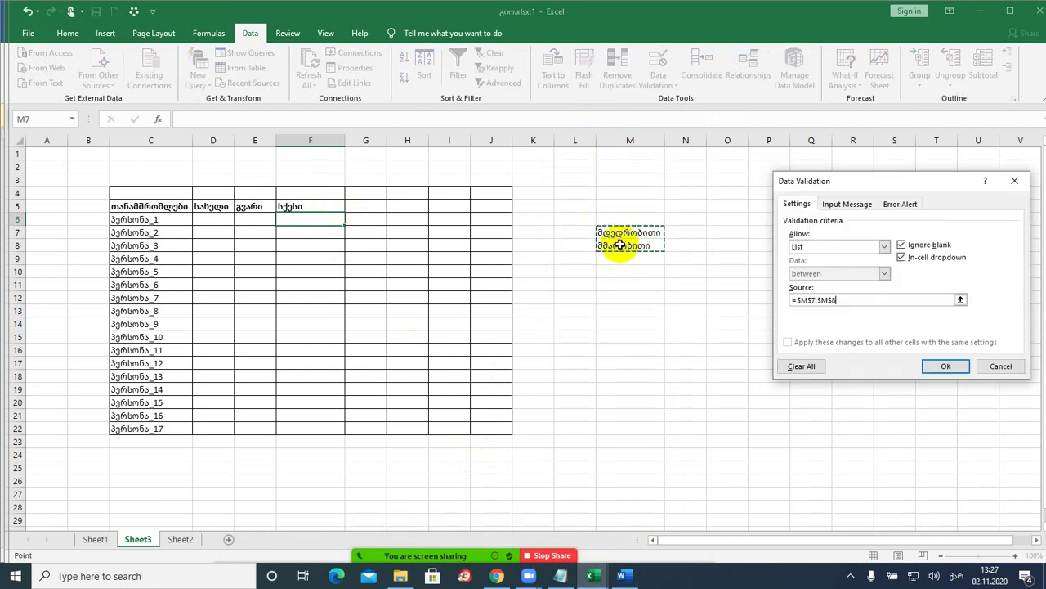
left_click(943, 367)
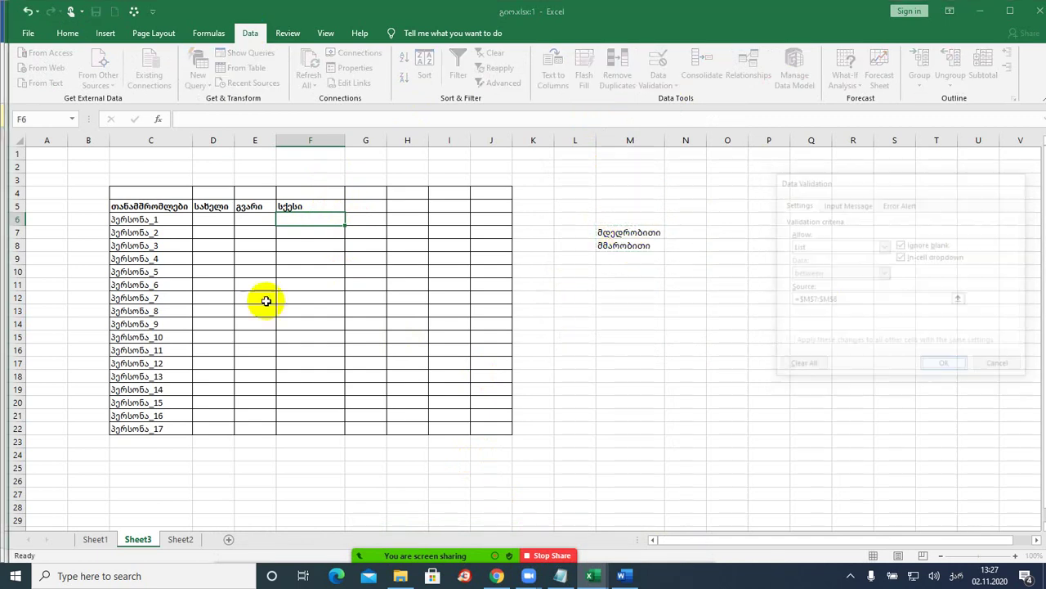
- Set F6 to მამრობითი via its drop-down and fill it down to F22
left_click(351, 221)
left_click(317, 228)
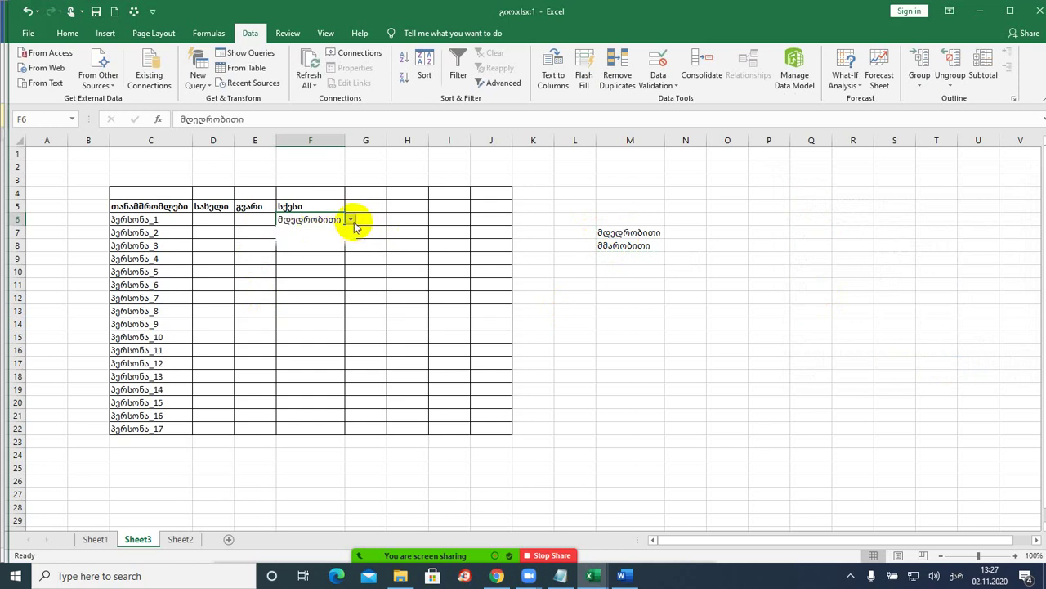
left_click(352, 221)
left_click(313, 241)
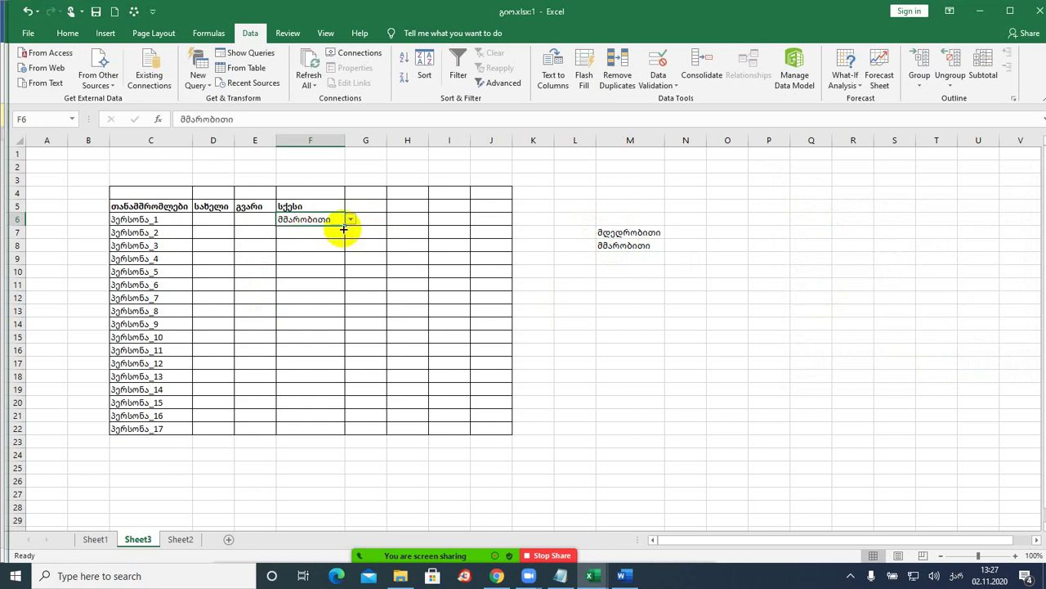
double_click(345, 224)
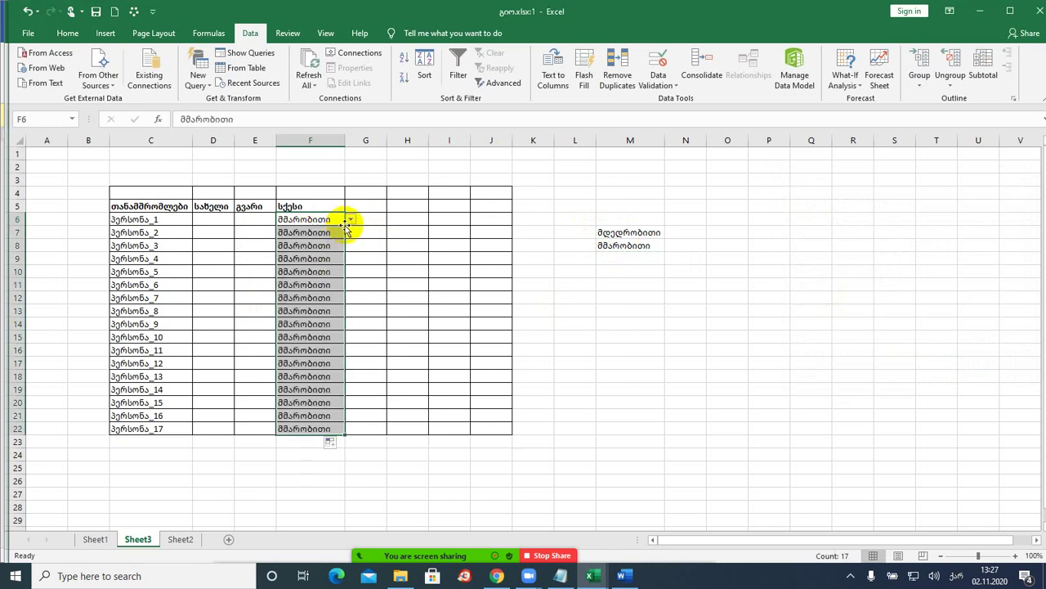
left_click(331, 232)
- Pick მდედრობითი in F7 and F10 from their drop-downs, keeping F8 as მამრობითი
left_click(351, 233)
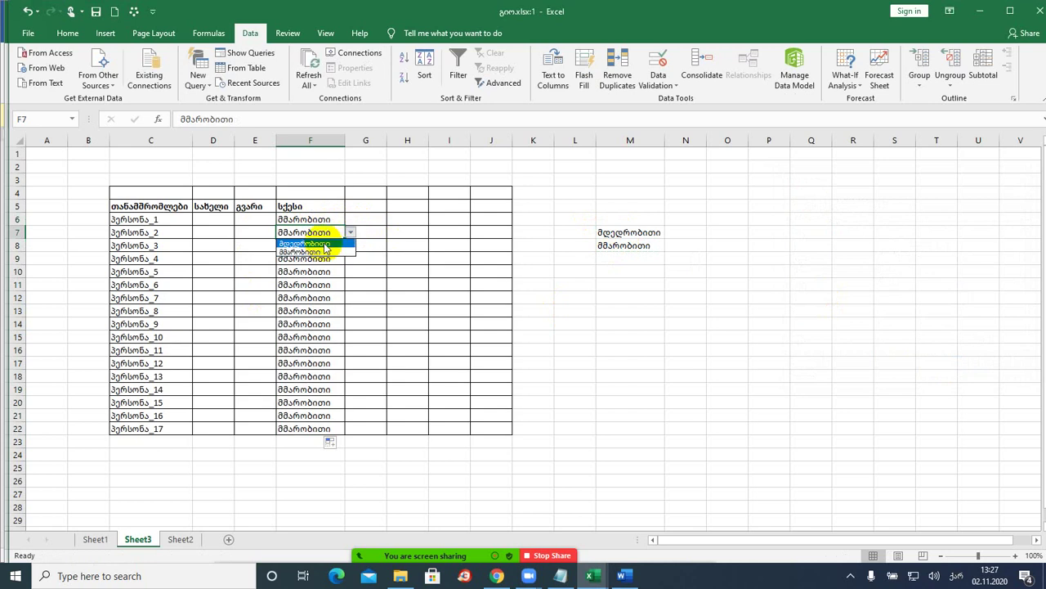
left_click(318, 244)
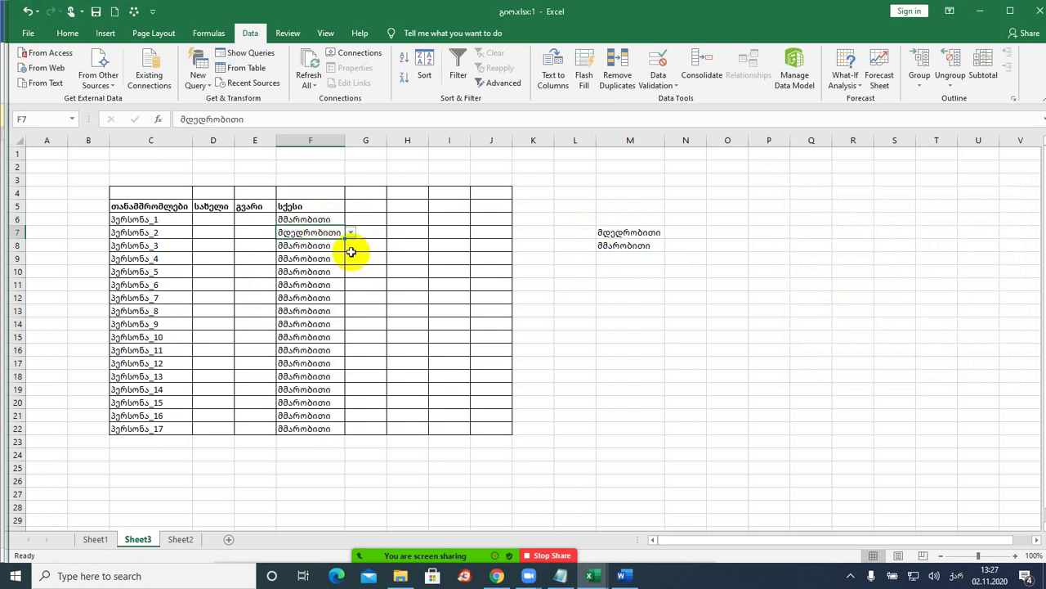
left_click(337, 247)
left_click(352, 246)
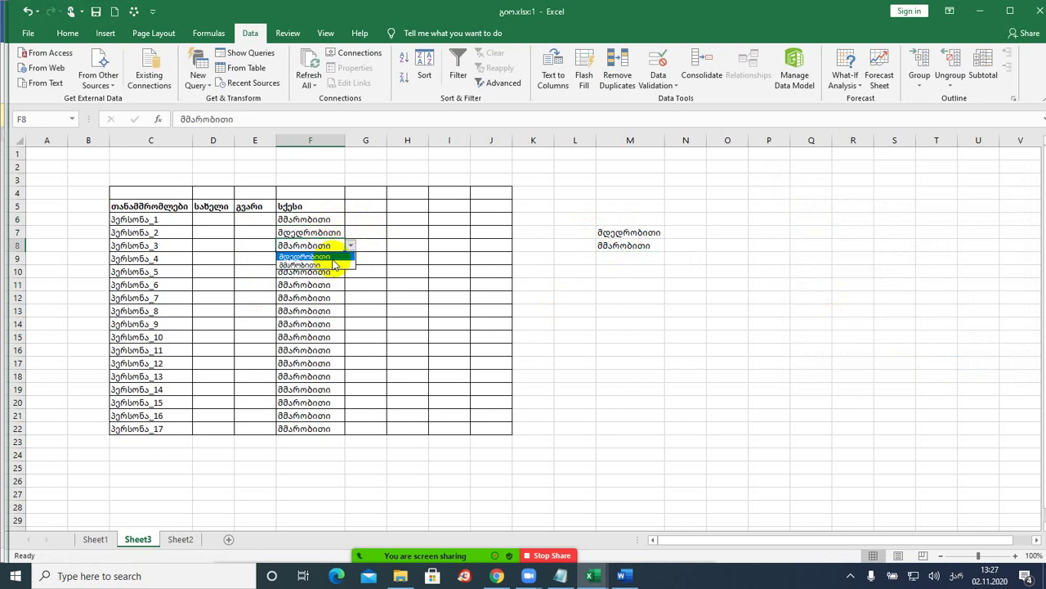
left_click(323, 267)
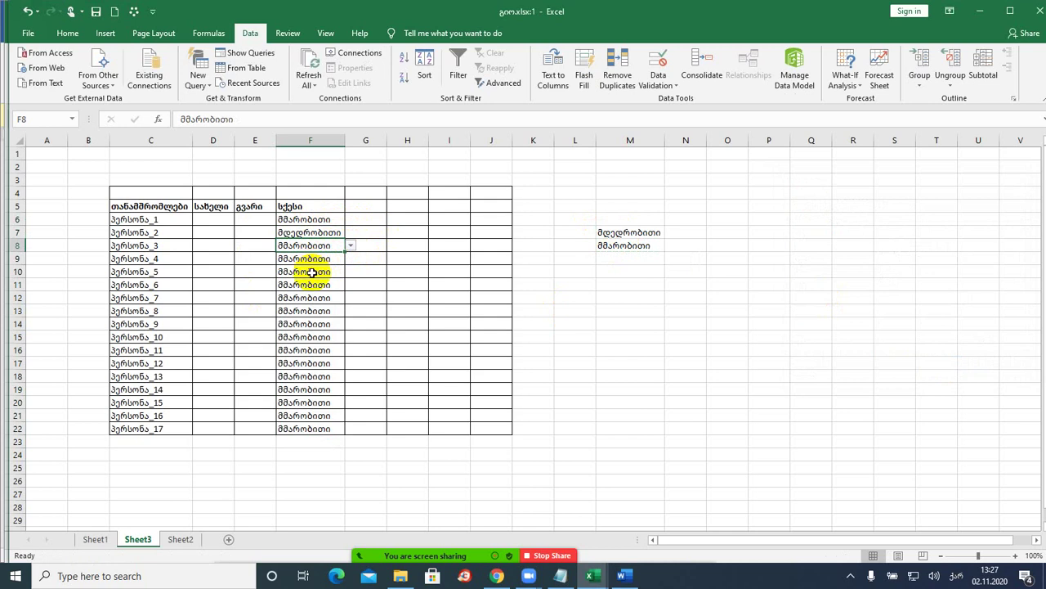
left_click(311, 272)
left_click(351, 271)
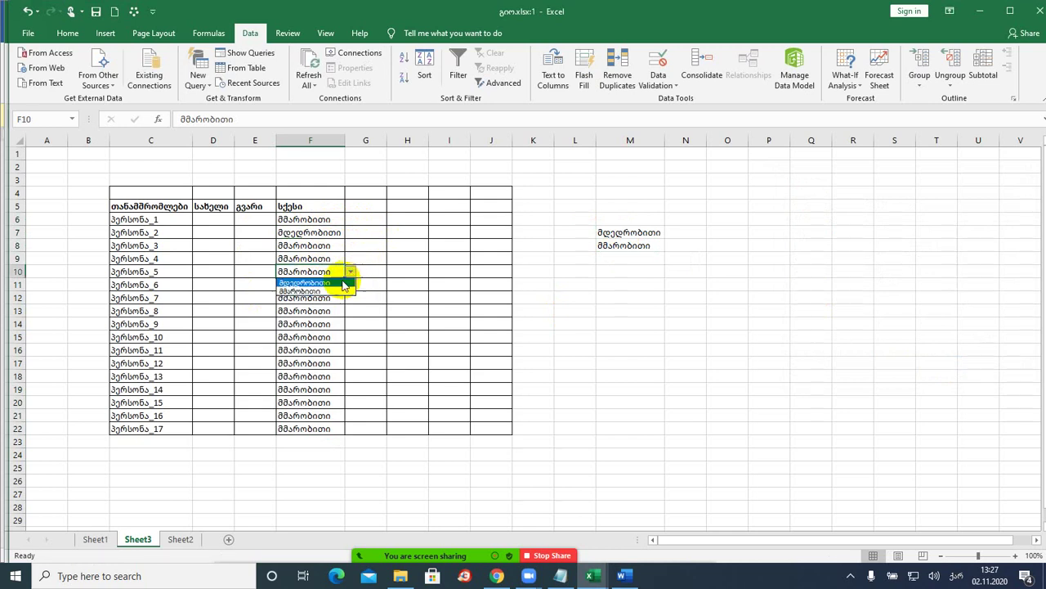
left_click(344, 284)
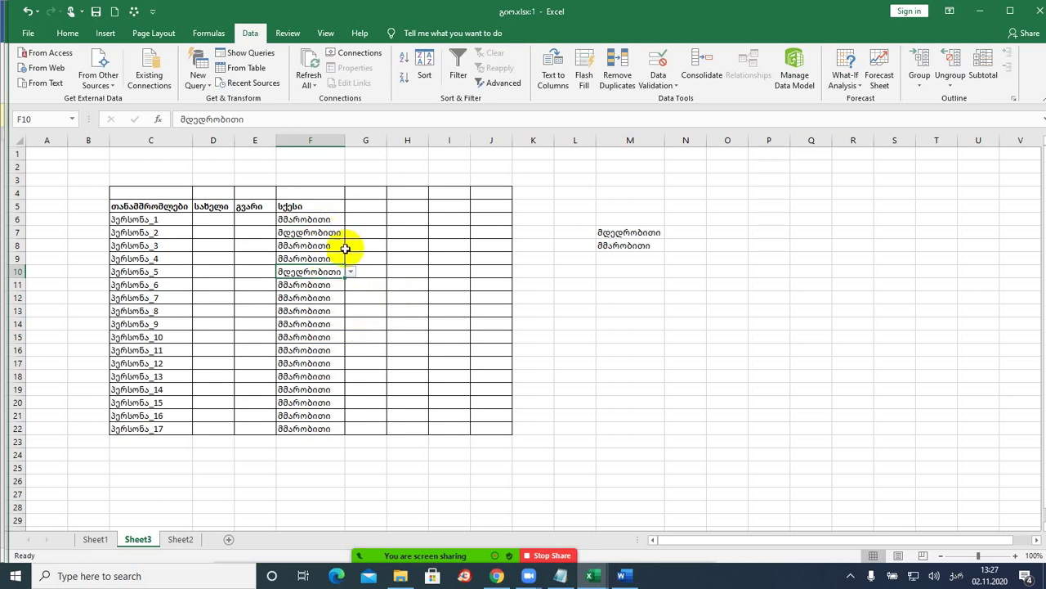
left_click_drag(630, 232, 631, 244)
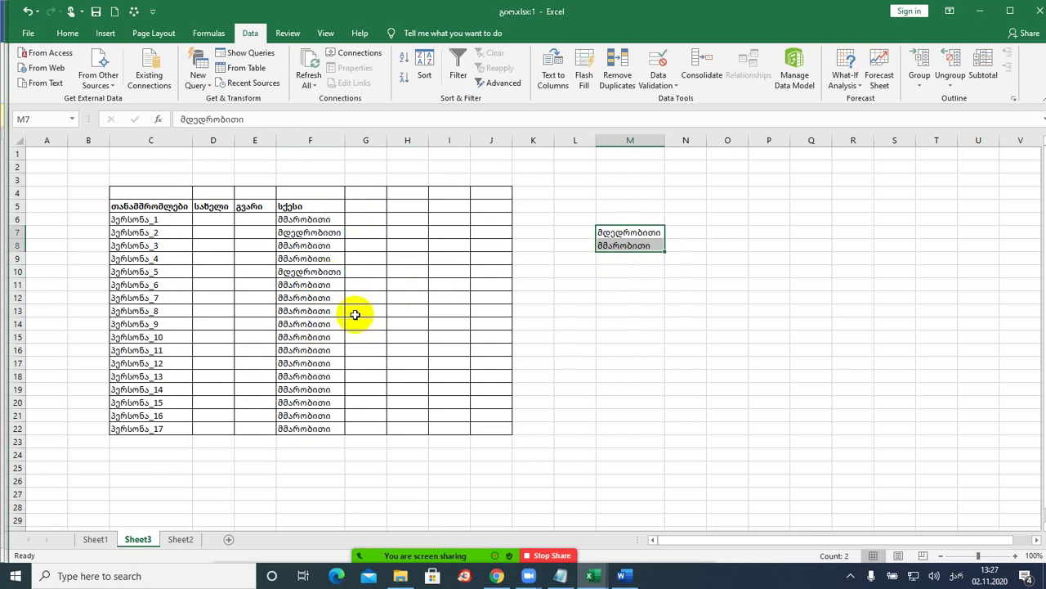
left_click(330, 218)
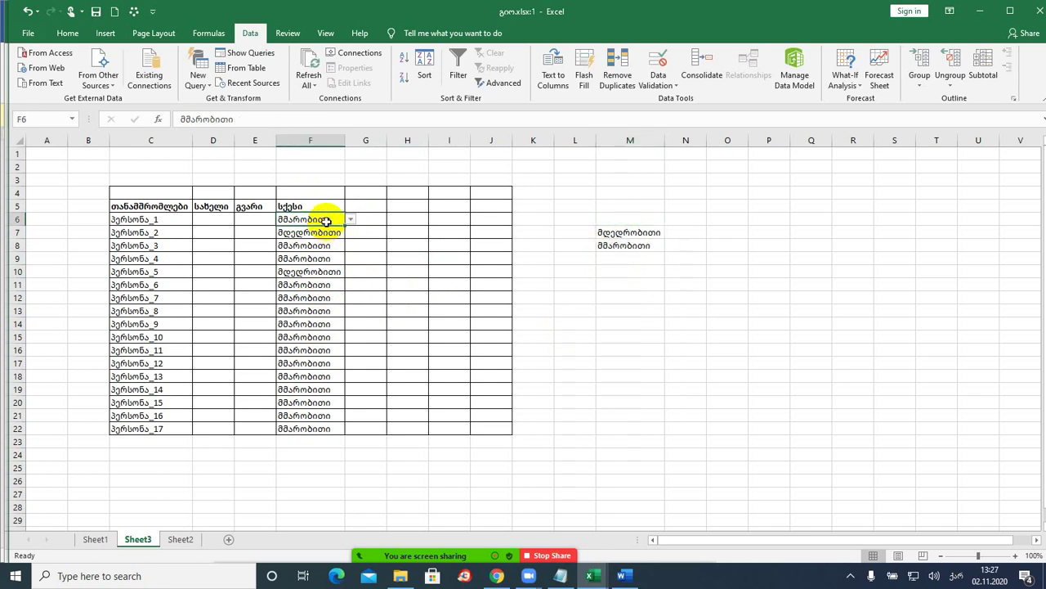
- Add an input message titled შეტყობინება reading აირჩიეთ სქესი to F6's validation
left_click(658, 87)
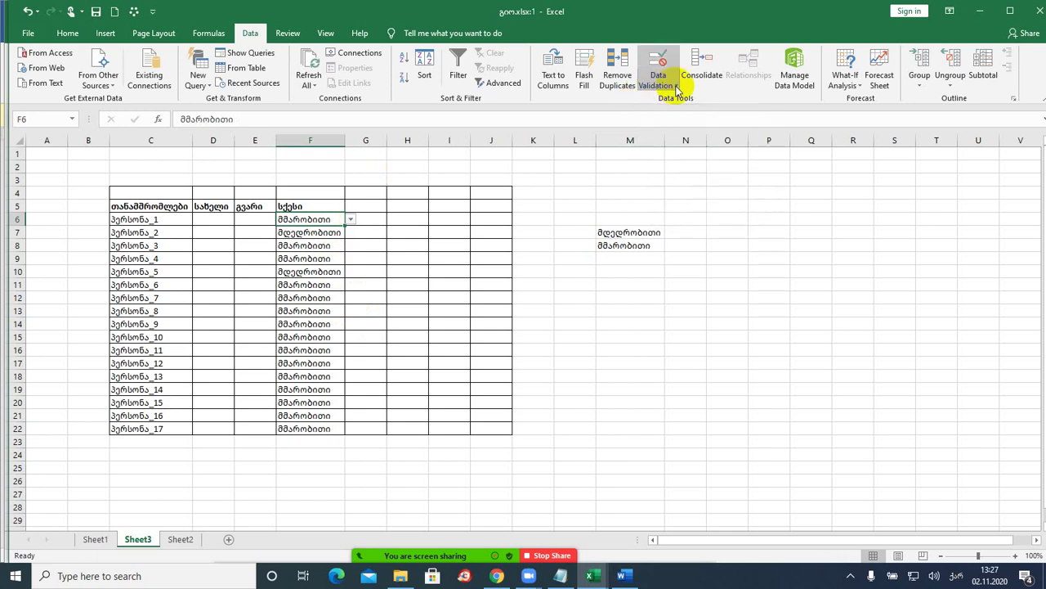
left_click(677, 99)
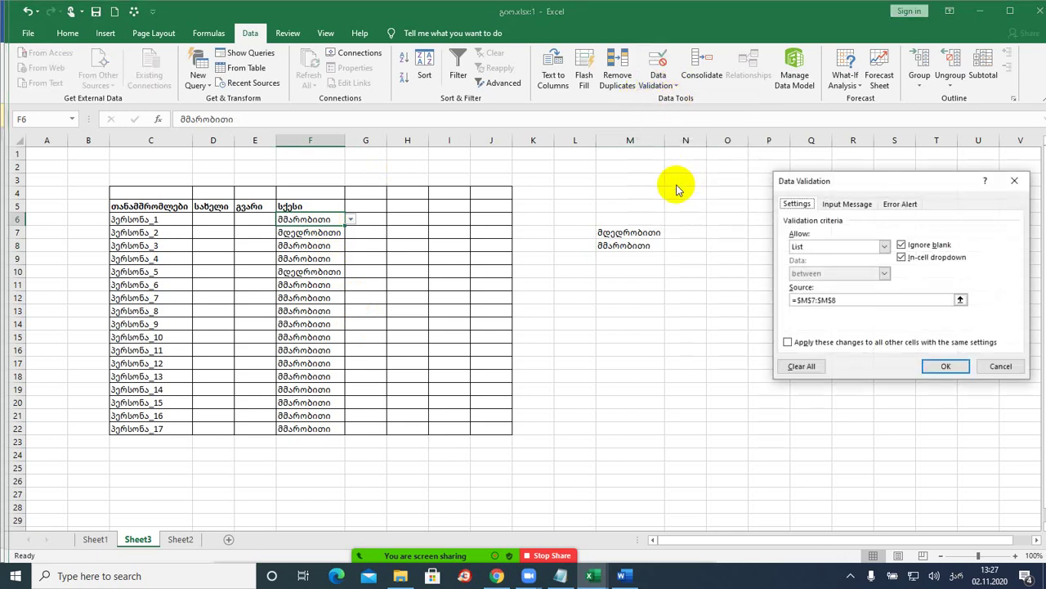
left_click_drag(864, 187, 697, 196)
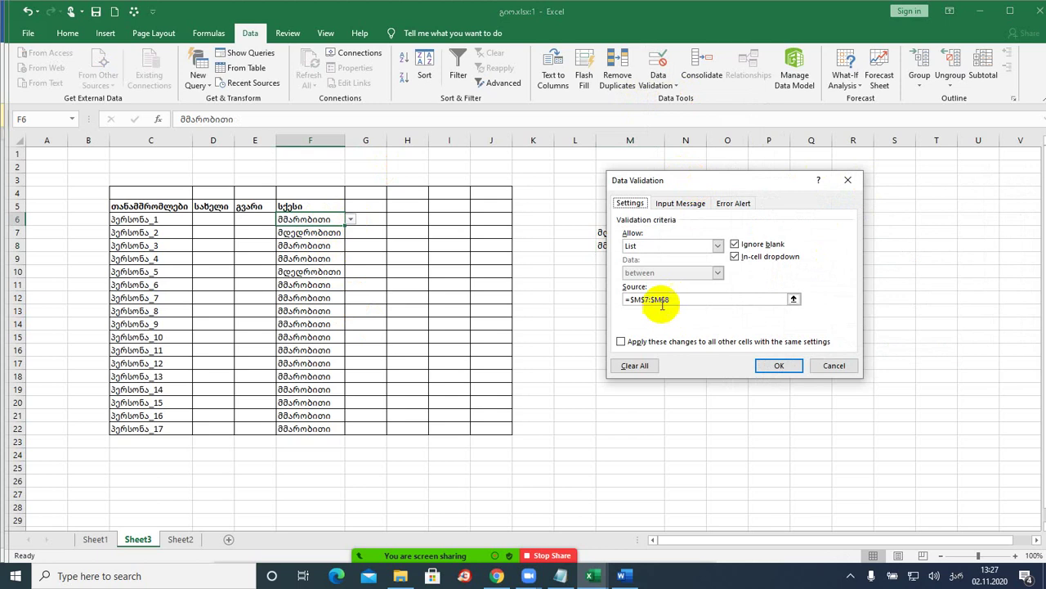
left_click(675, 204)
left_click(656, 261)
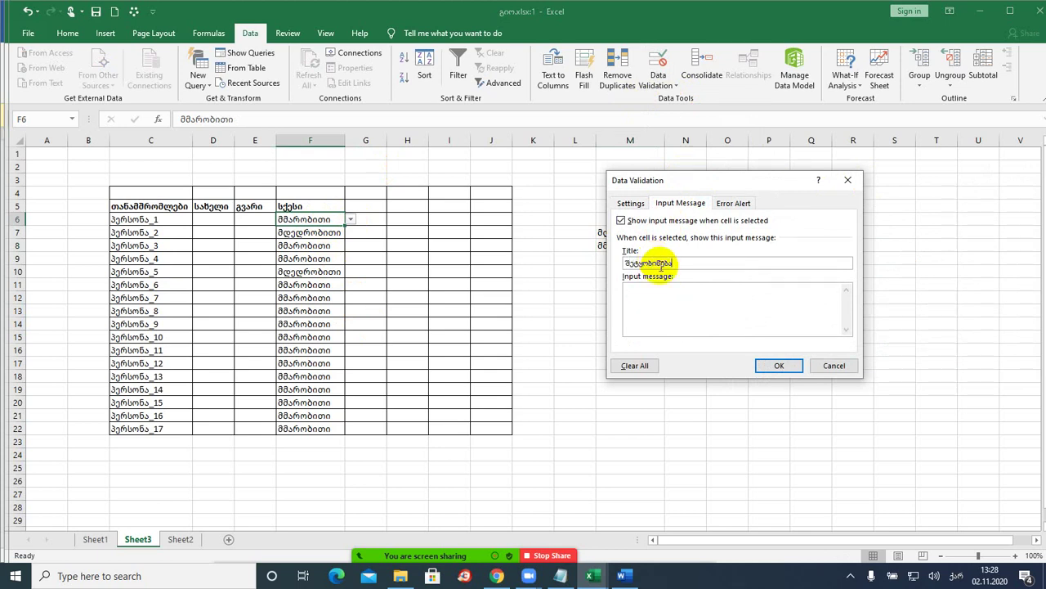
left_click(663, 306)
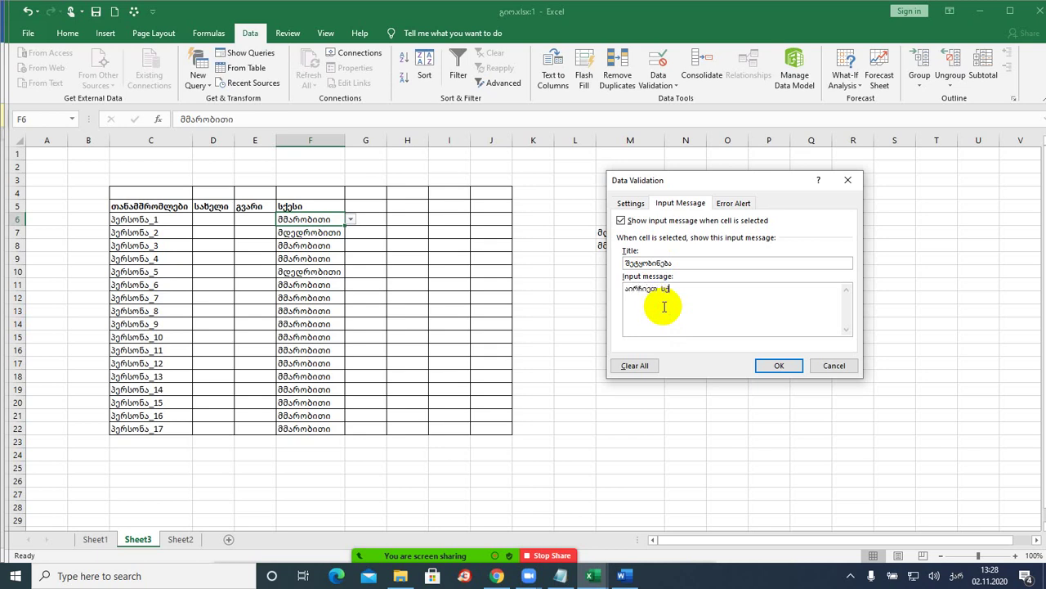
left_click(777, 366)
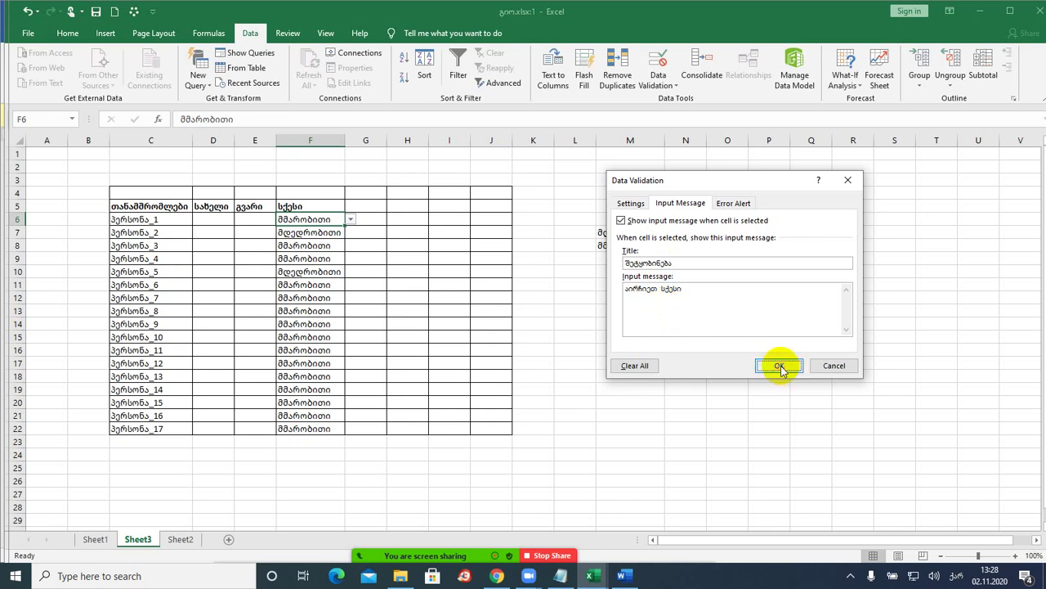
- Fill F6 down to F22, then set F10 and F18 to მდედრობითი
left_click(307, 287)
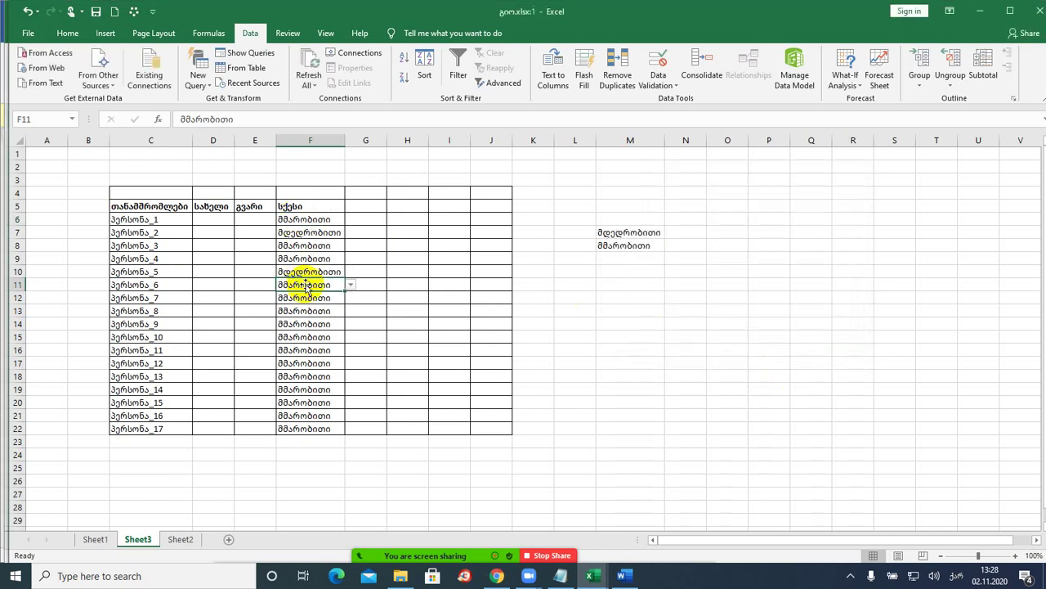
left_click(306, 218)
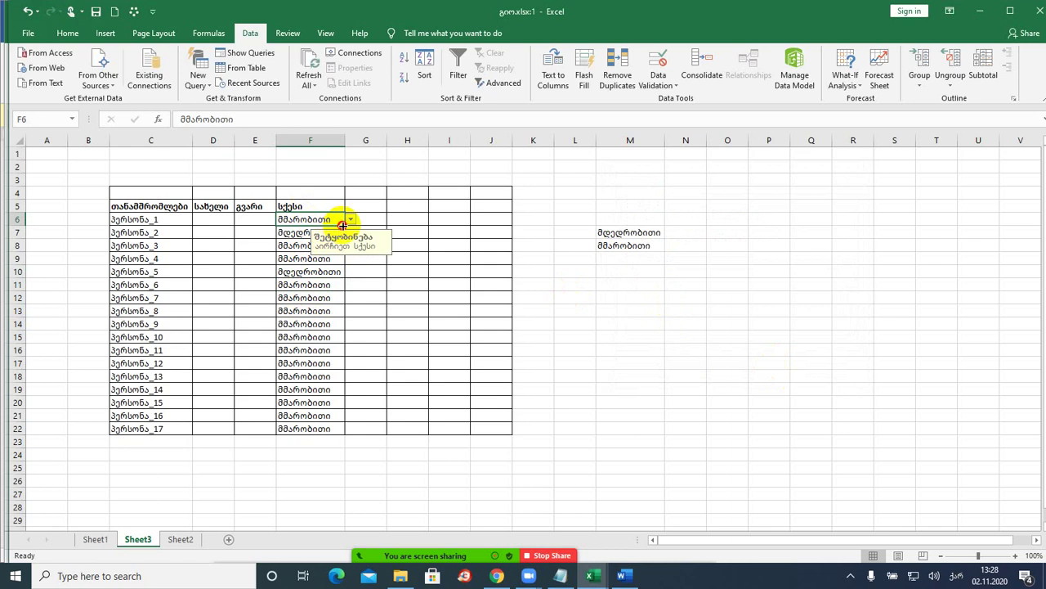
double_click(341, 224)
left_click(300, 271)
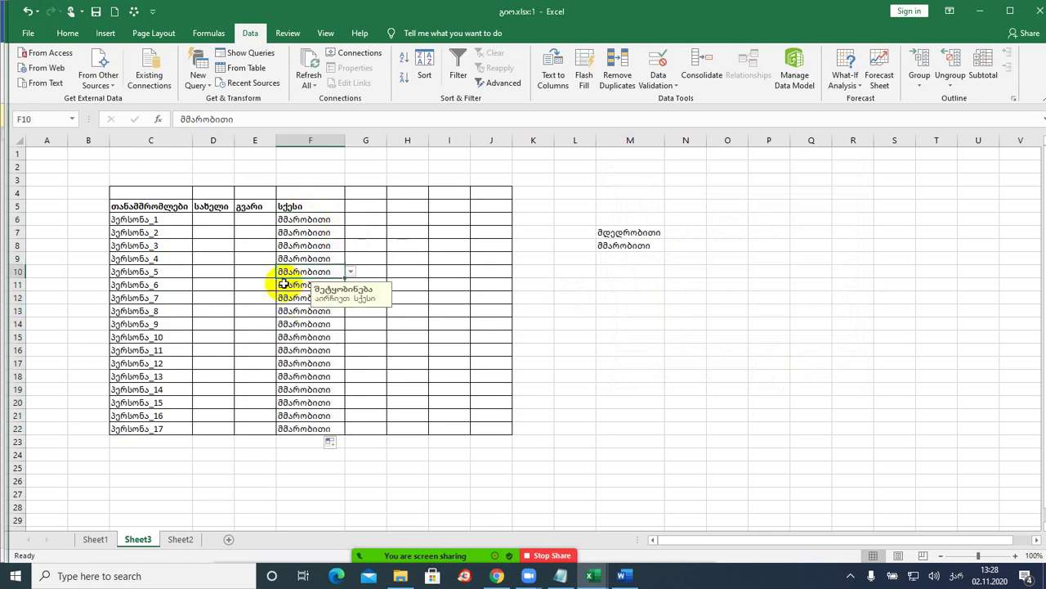
left_click(349, 271)
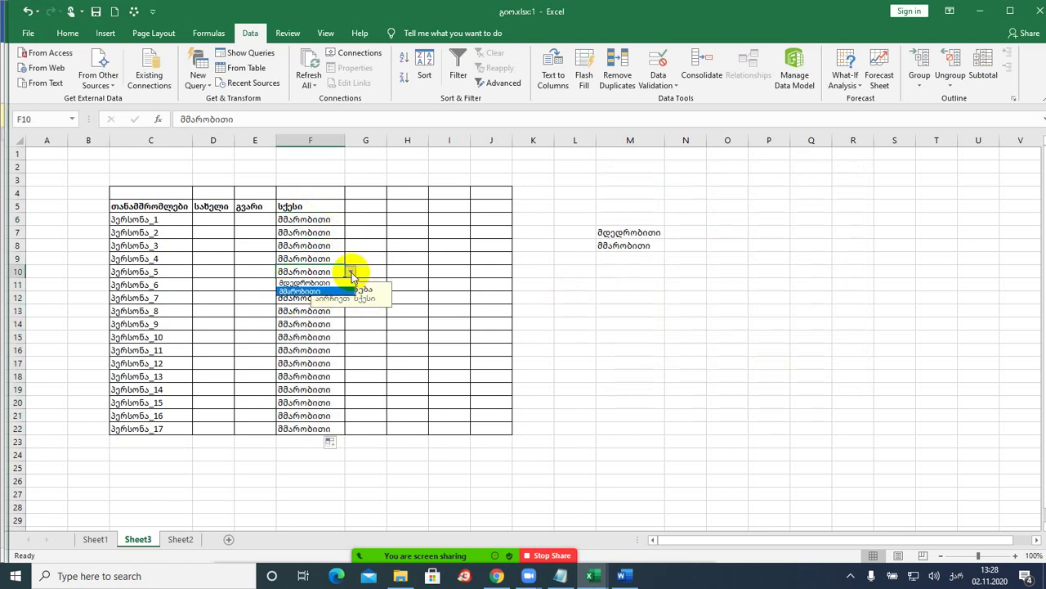
left_click(304, 282)
left_click(302, 377)
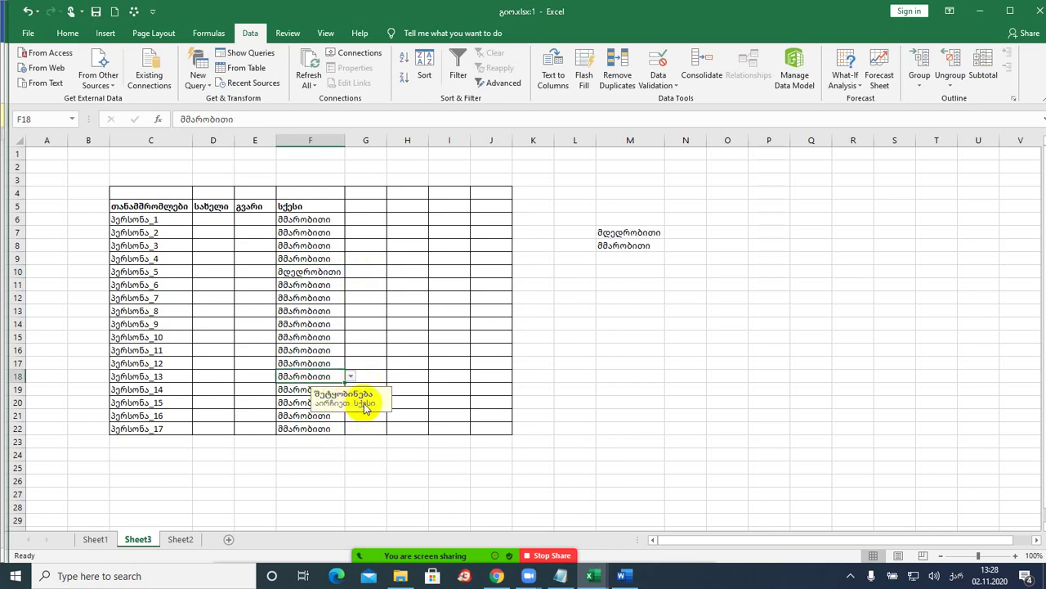
left_click(350, 376)
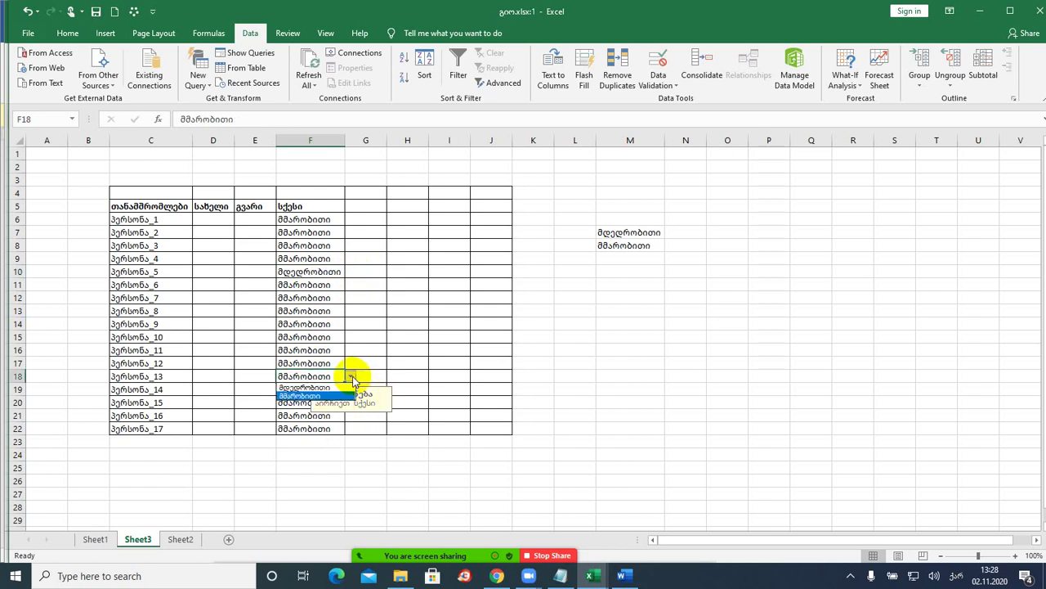
left_click(307, 387)
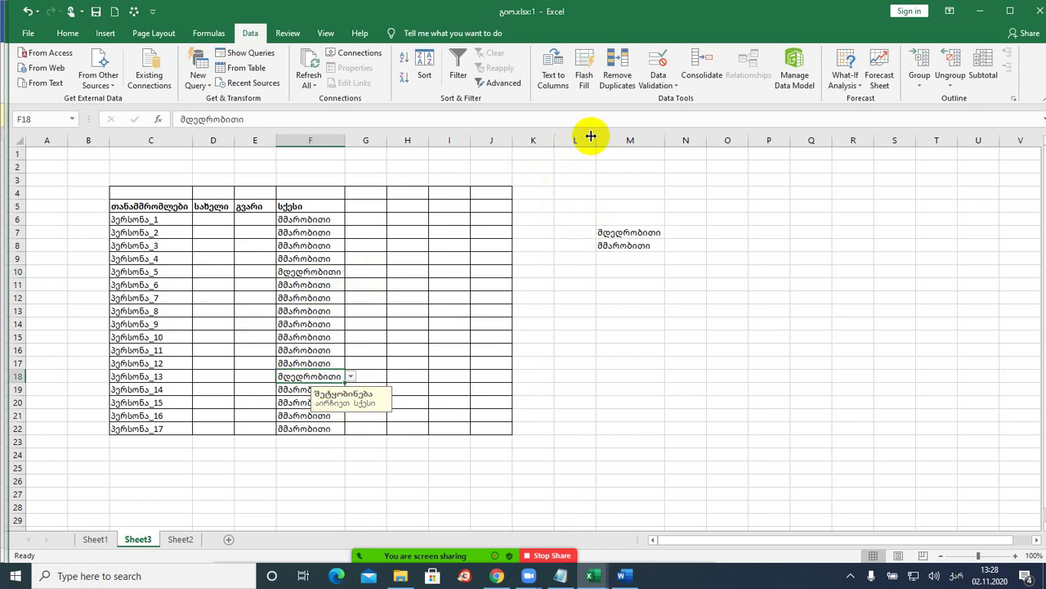
- Type ჰფჰფჰფ in F7 to confirm invalid entries are rejected, keeping მამრობითი
left_click(306, 233)
type("ჰფჰფჰფ")
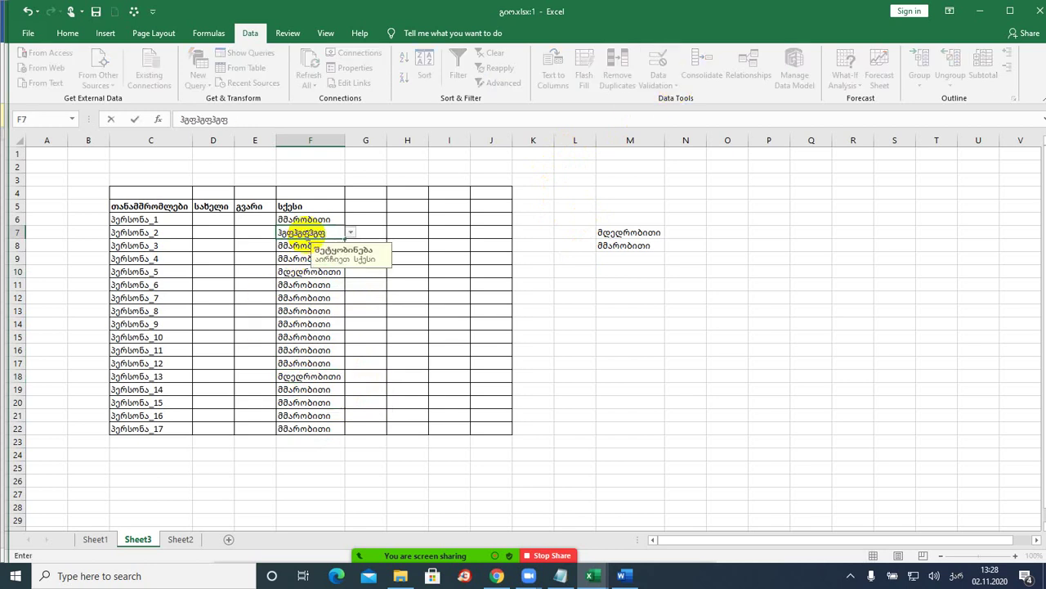
key("Return")
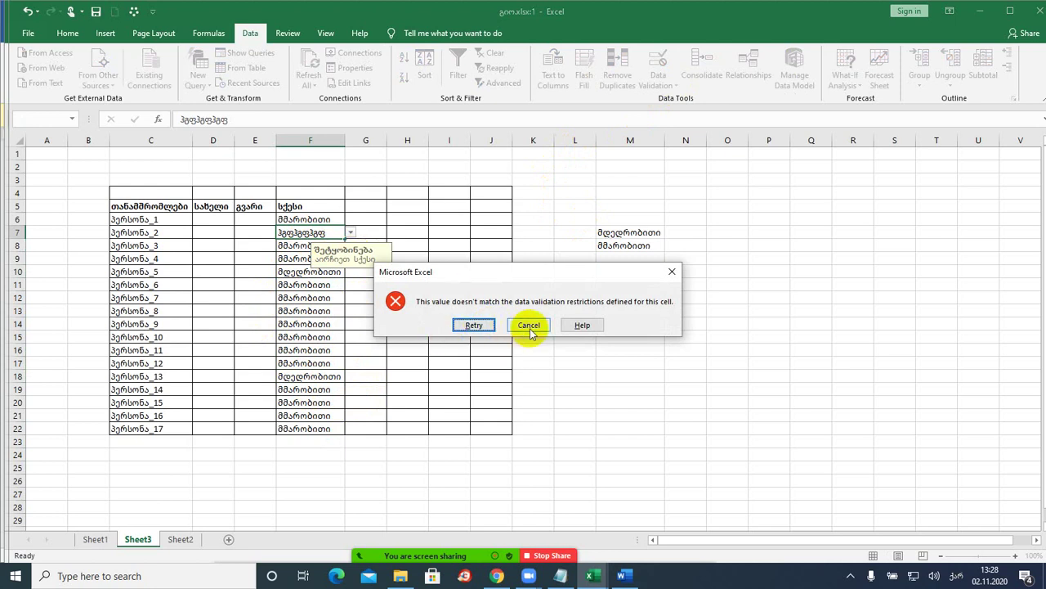
left_click(529, 326)
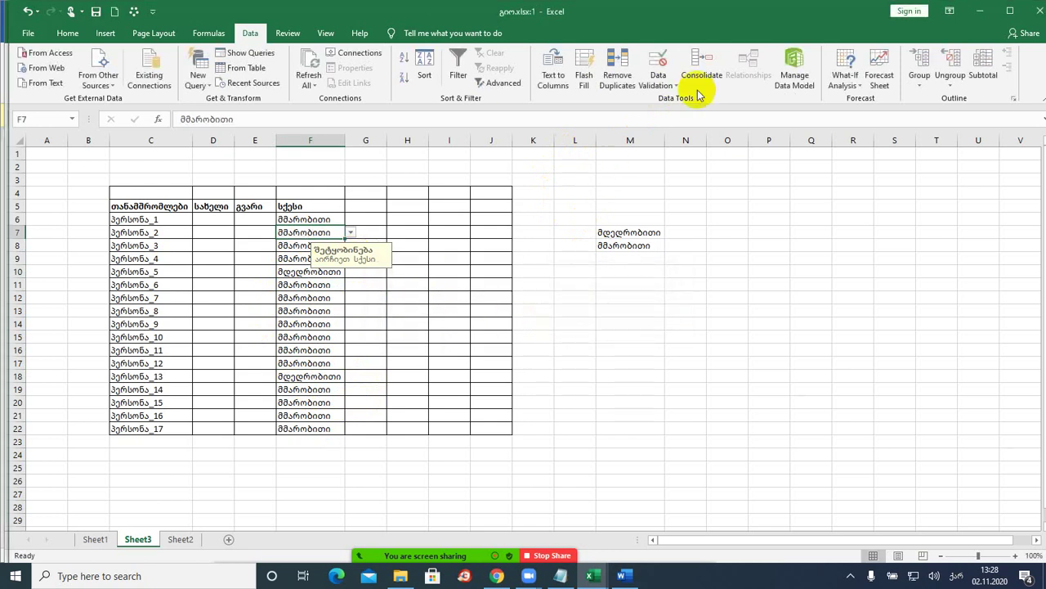
left_click(667, 85)
left_click(667, 85)
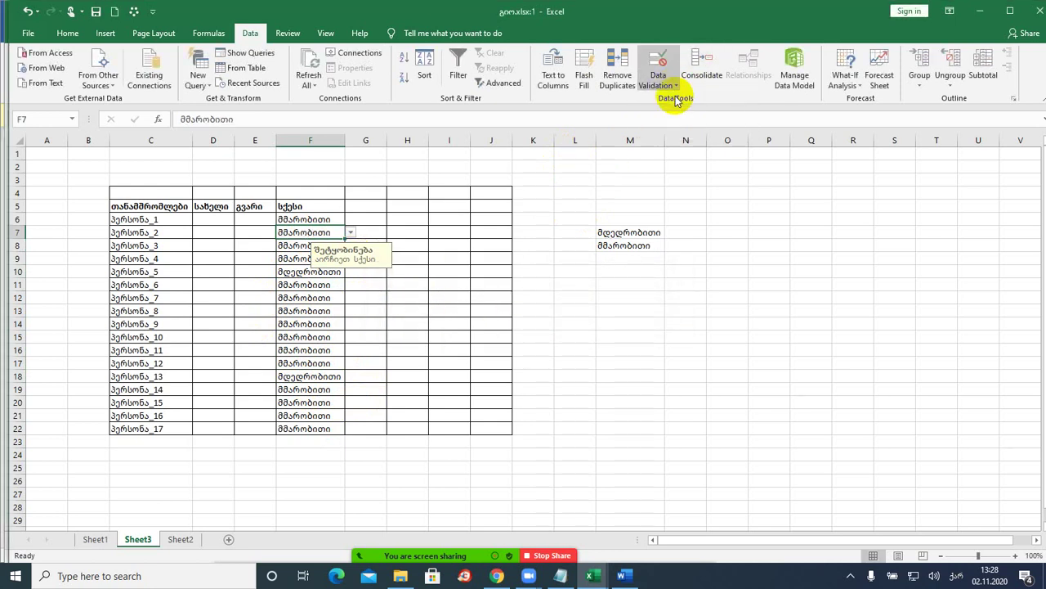
- Review the Error Alert settings and confirm the Gender column's validation
left_click(727, 203)
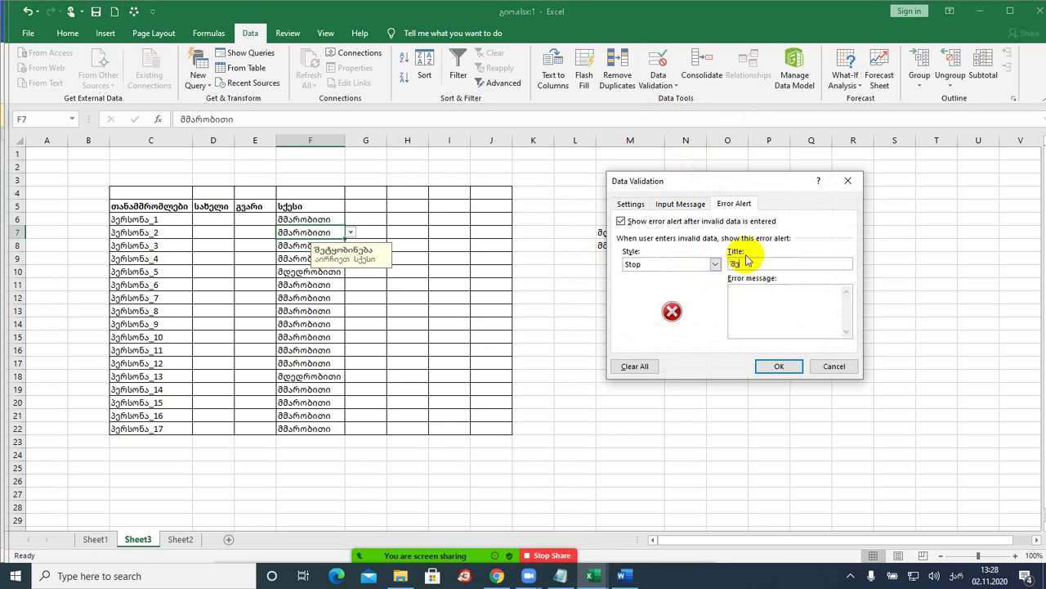
left_click(767, 302)
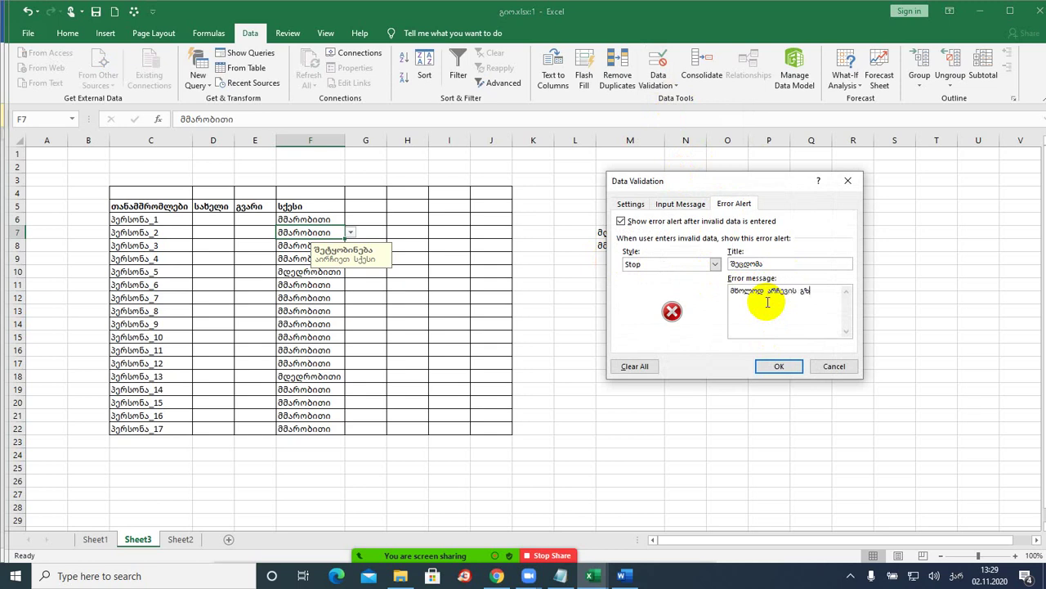
left_click(777, 367)
- Test F14 with the invalid entry უეტყრტ, retry, then cancel so F14 keeps მამრობითი
left_click(316, 323)
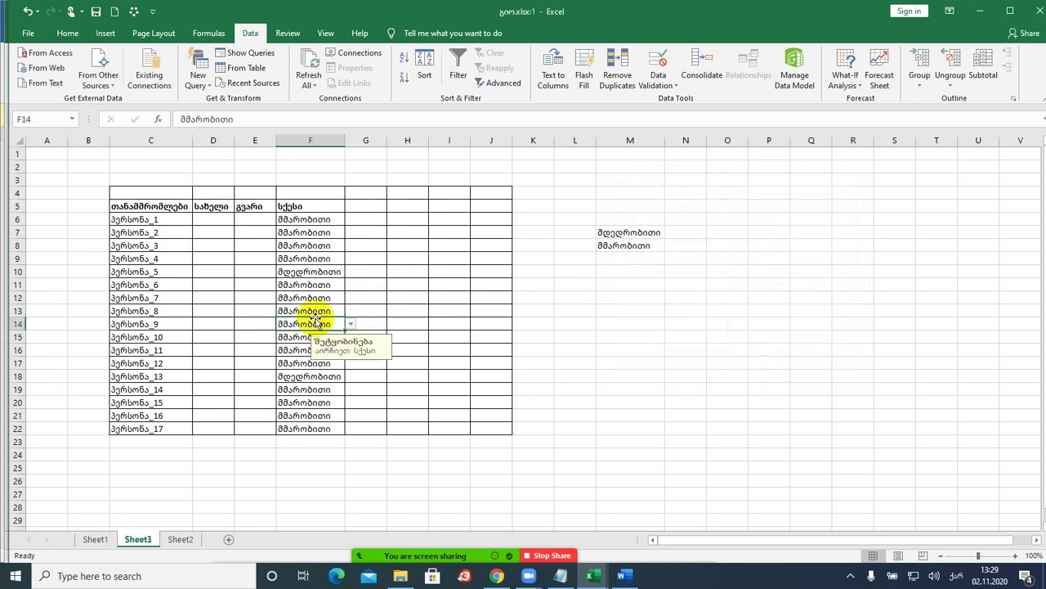
type("უეტყრტ")
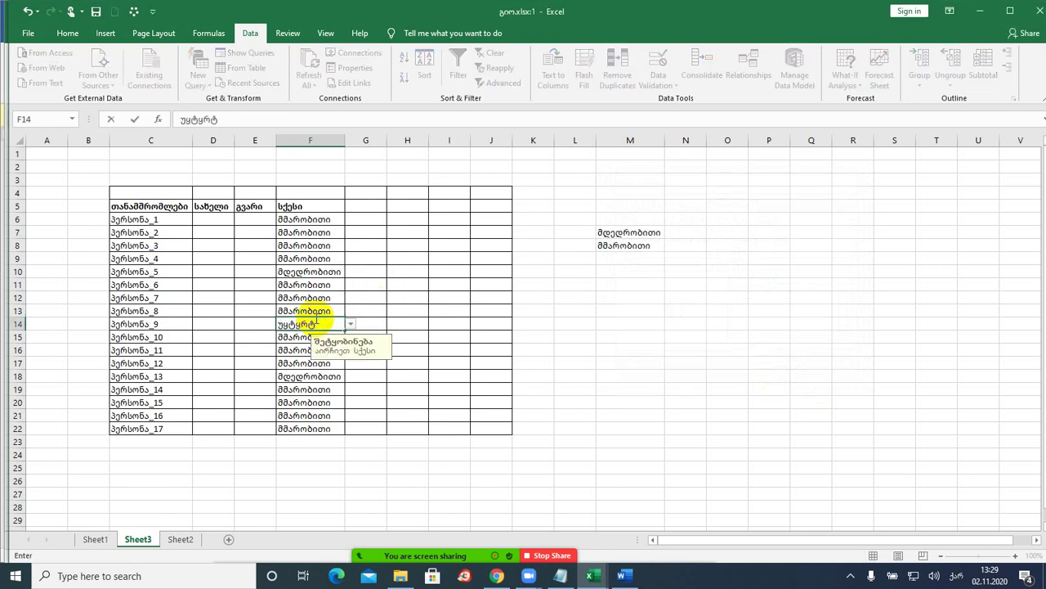
key("Return")
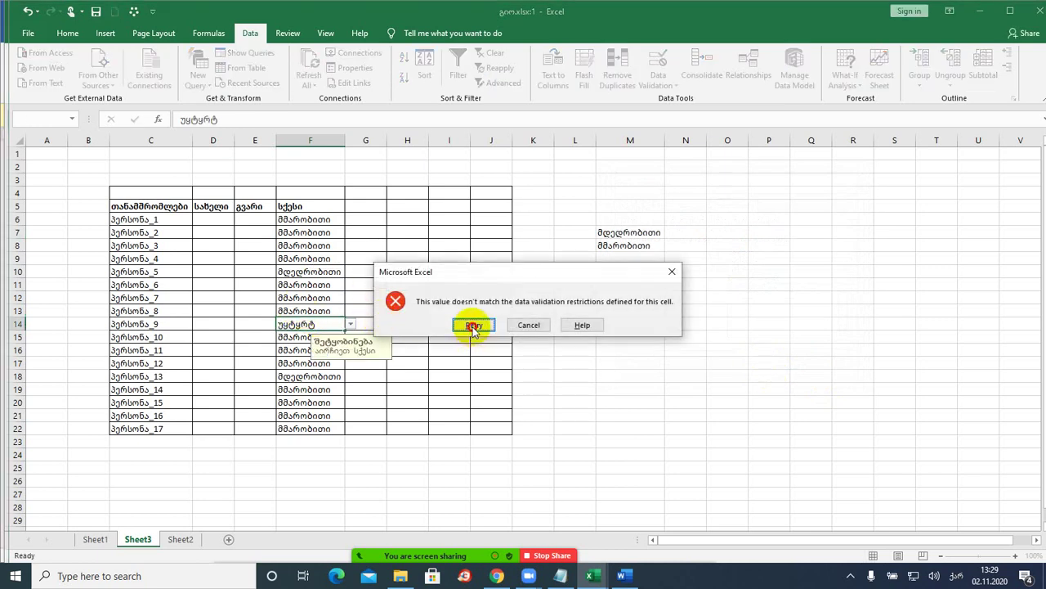
left_click(474, 325)
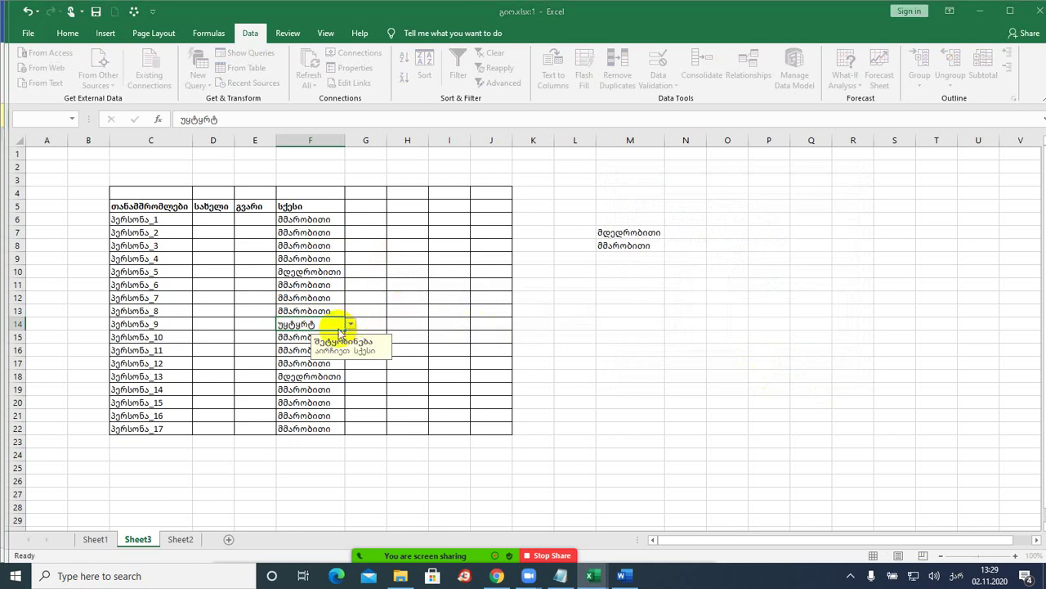
key("Return")
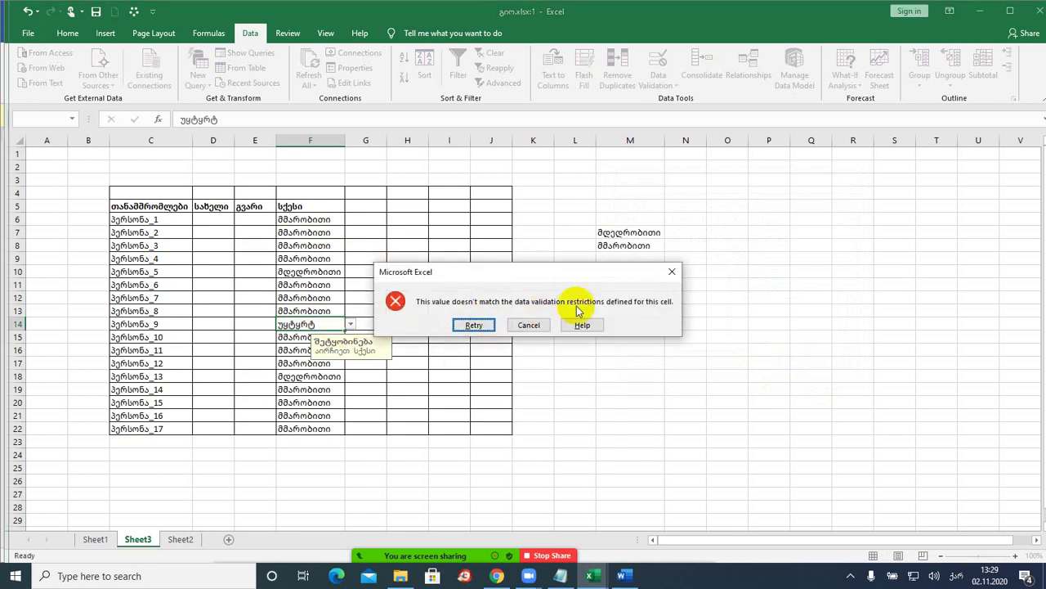
left_click(530, 325)
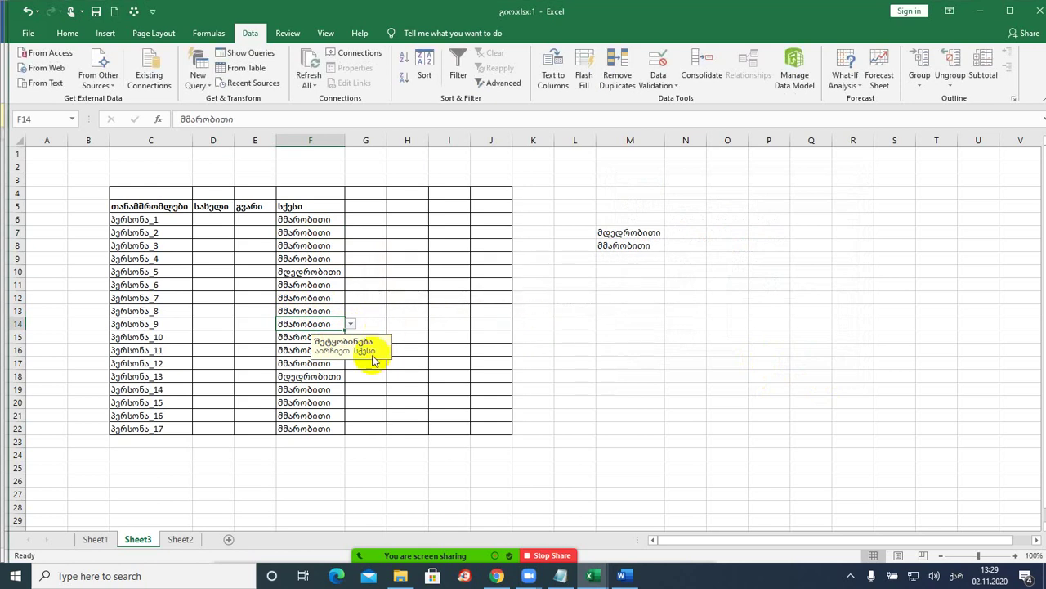
left_click(311, 375)
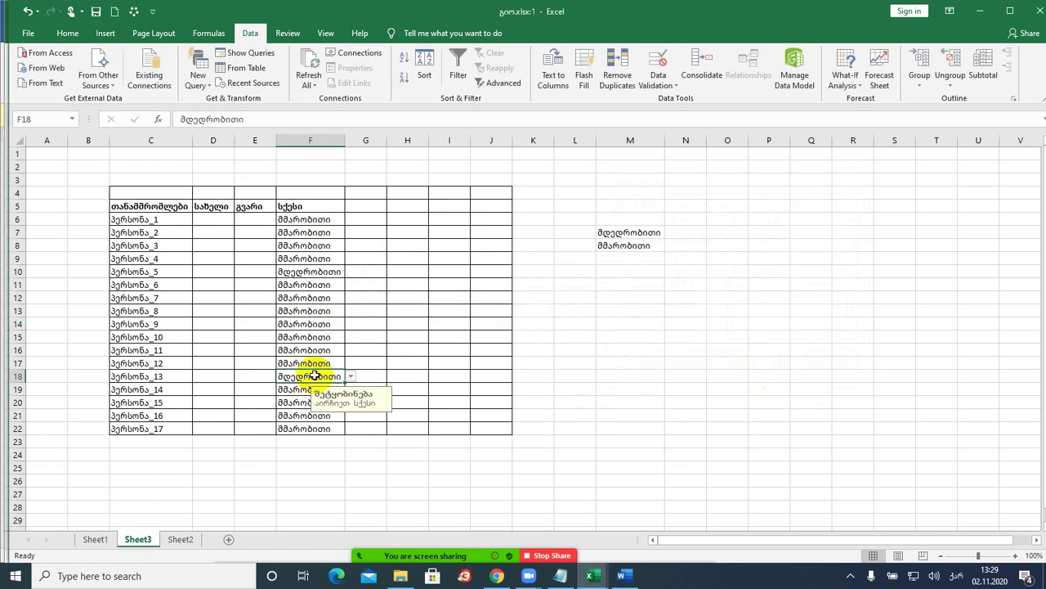
left_click(302, 221)
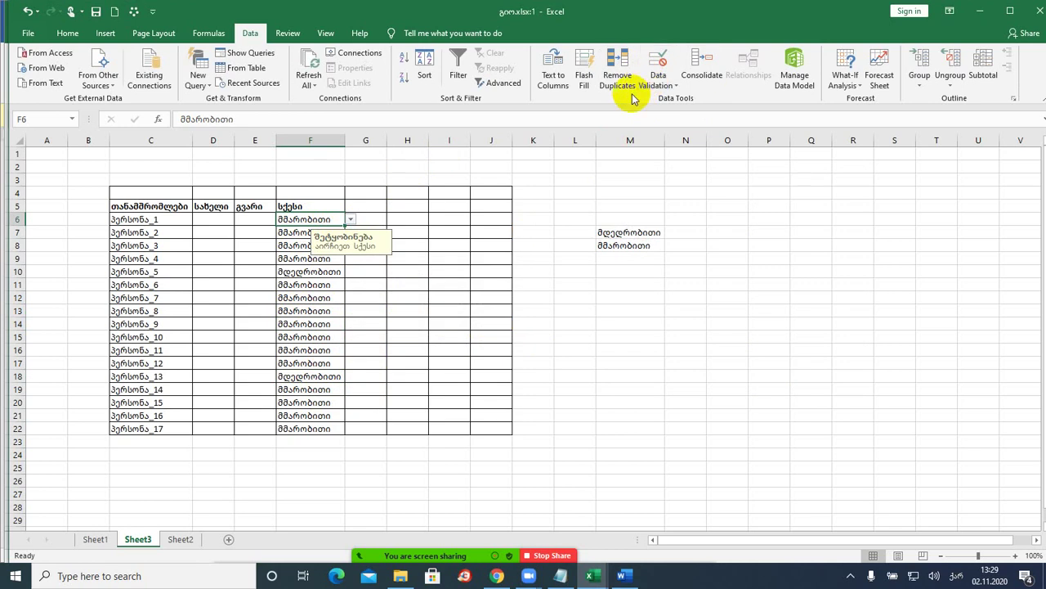
- Give F6's validation an error alert titled შეცდომა with the message მხოლოდ არჩევის გზით
left_click(677, 87)
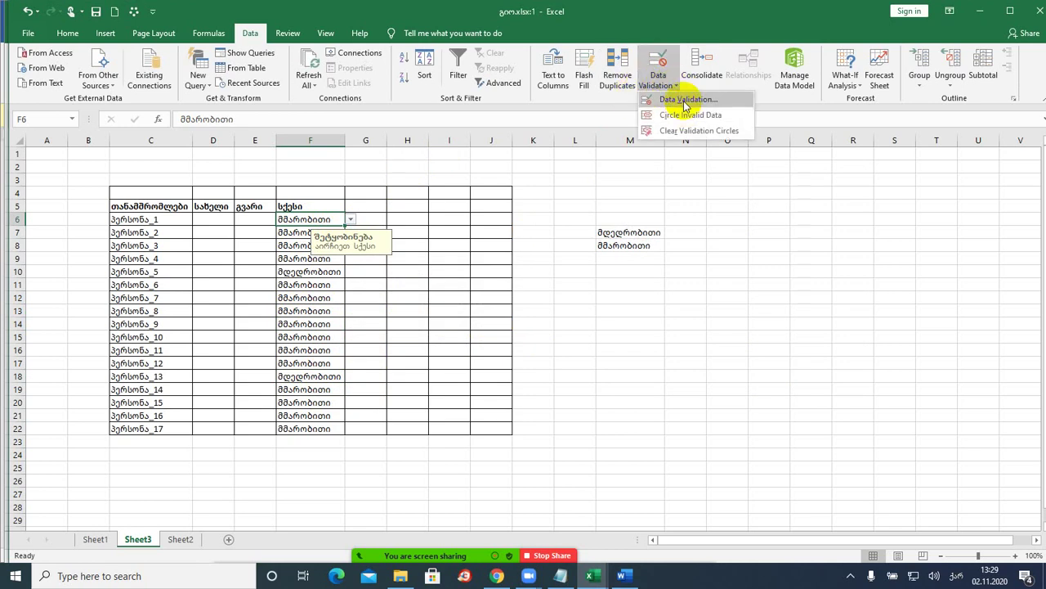
left_click(685, 101)
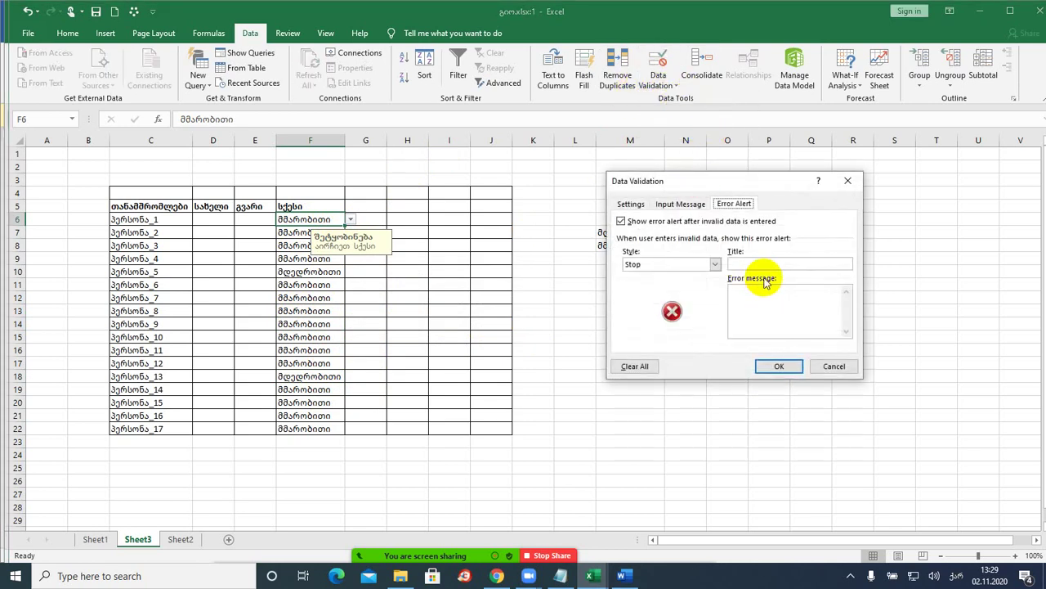
left_click(763, 262)
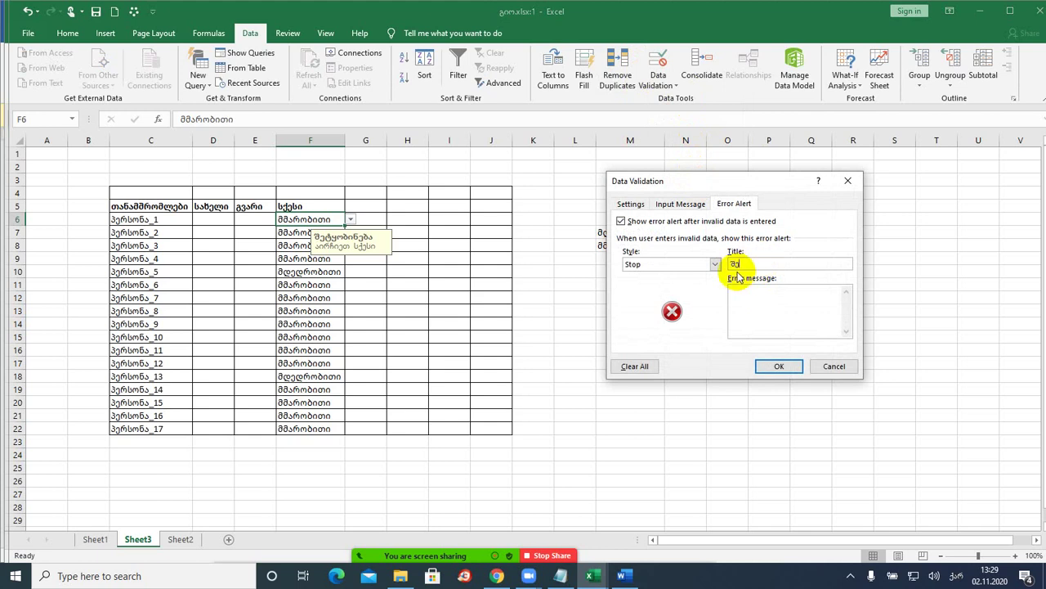
left_click(757, 307)
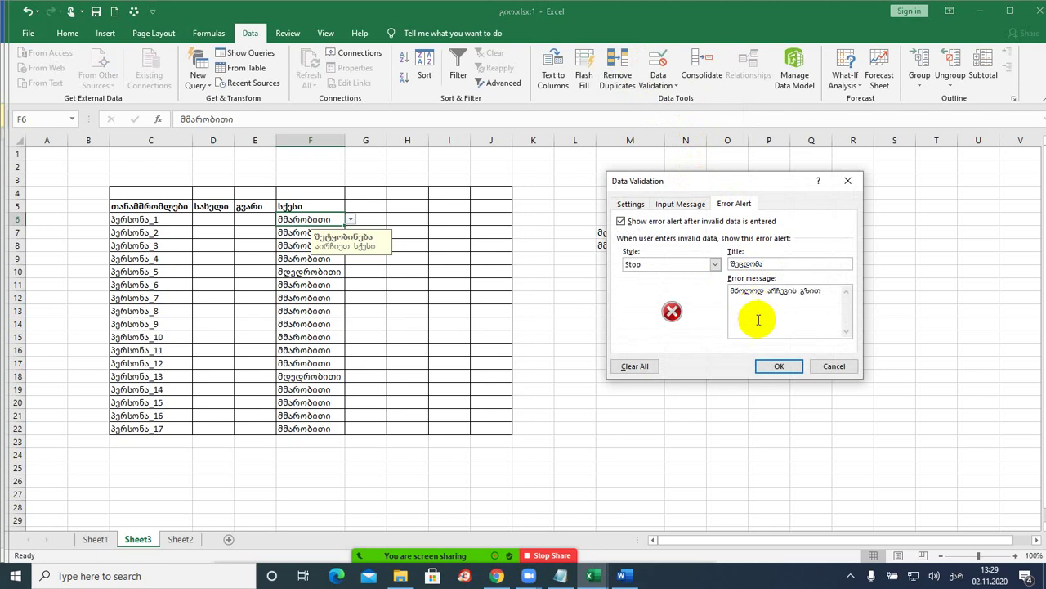
left_click(774, 364)
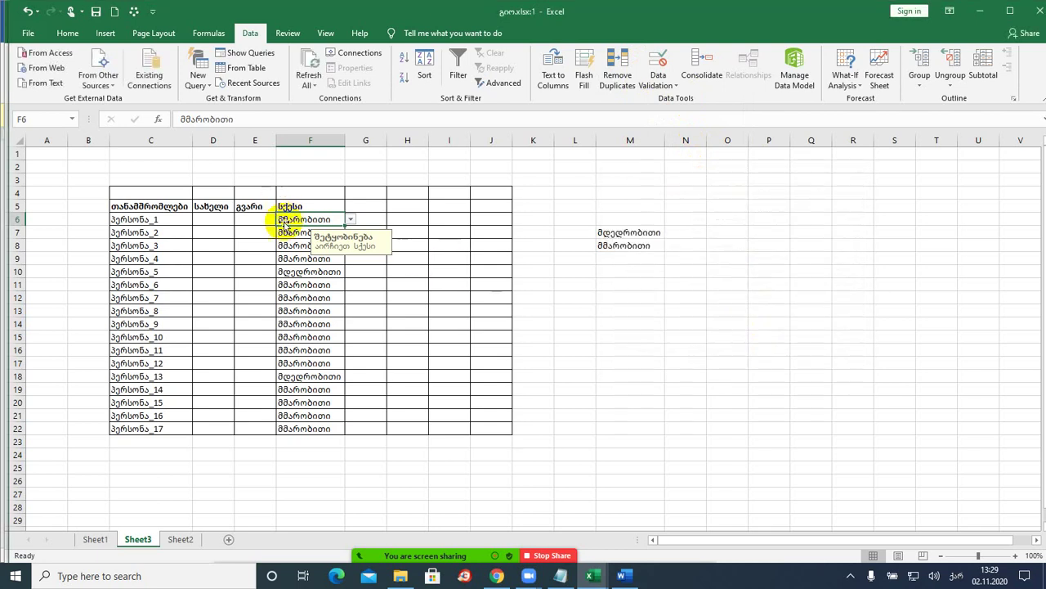
type("ჯჯ3ჯ3ჯ3")
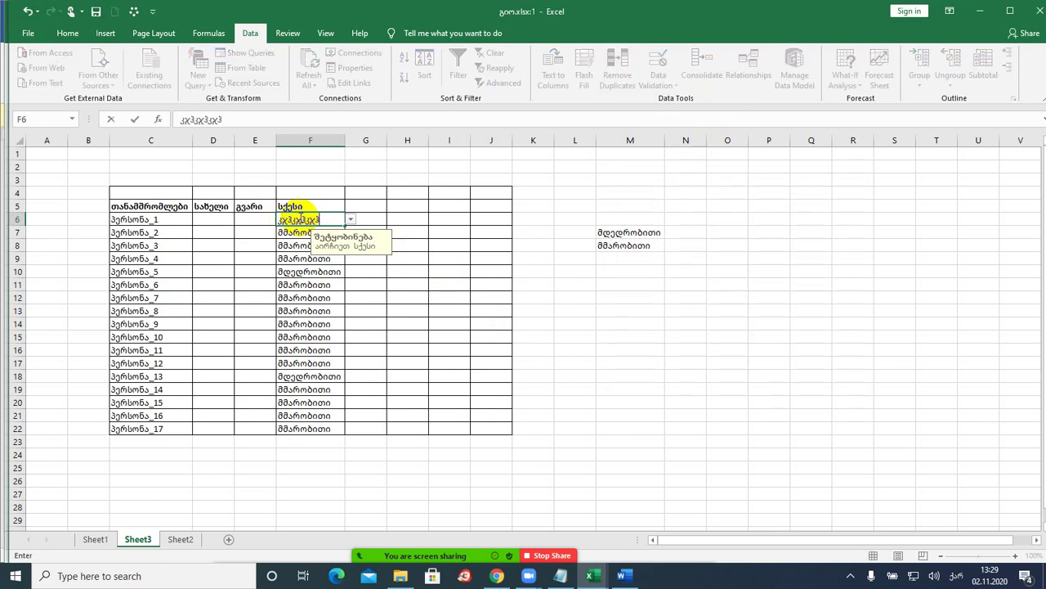
key("Return")
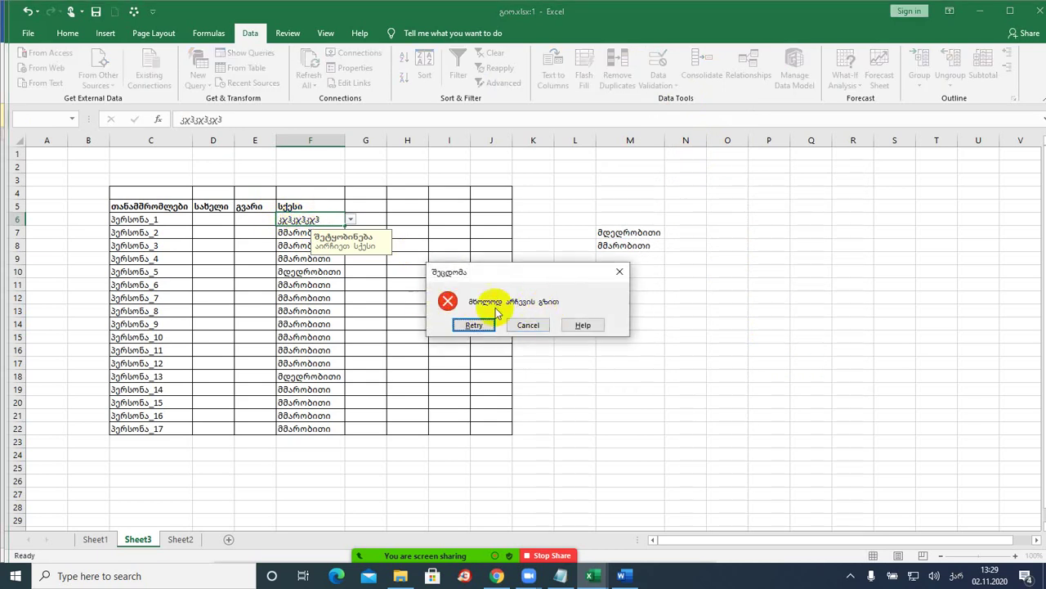
left_click(529, 327)
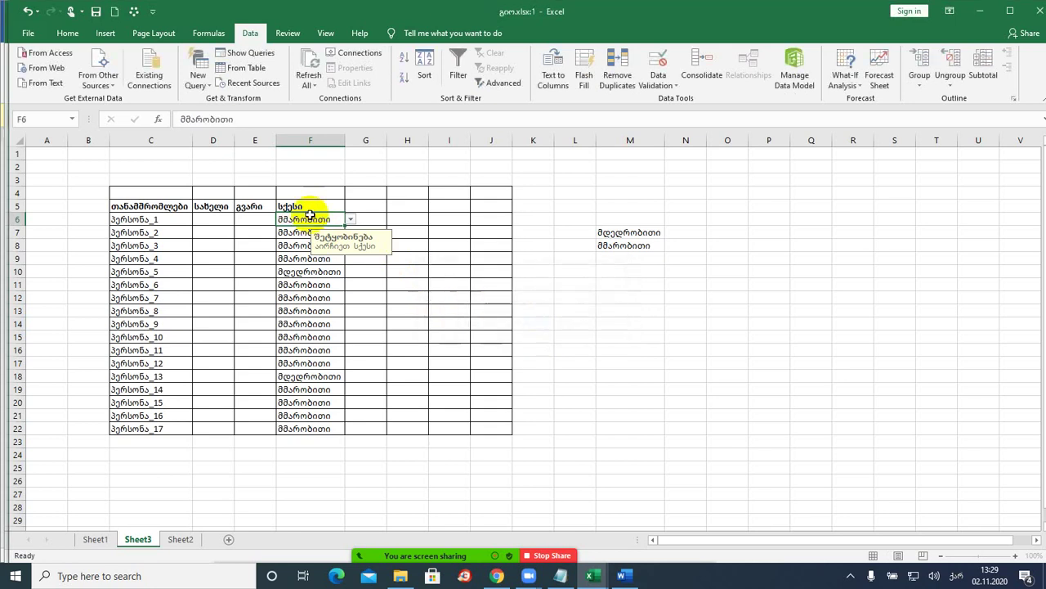
left_click(309, 285)
type("xəxəəx")
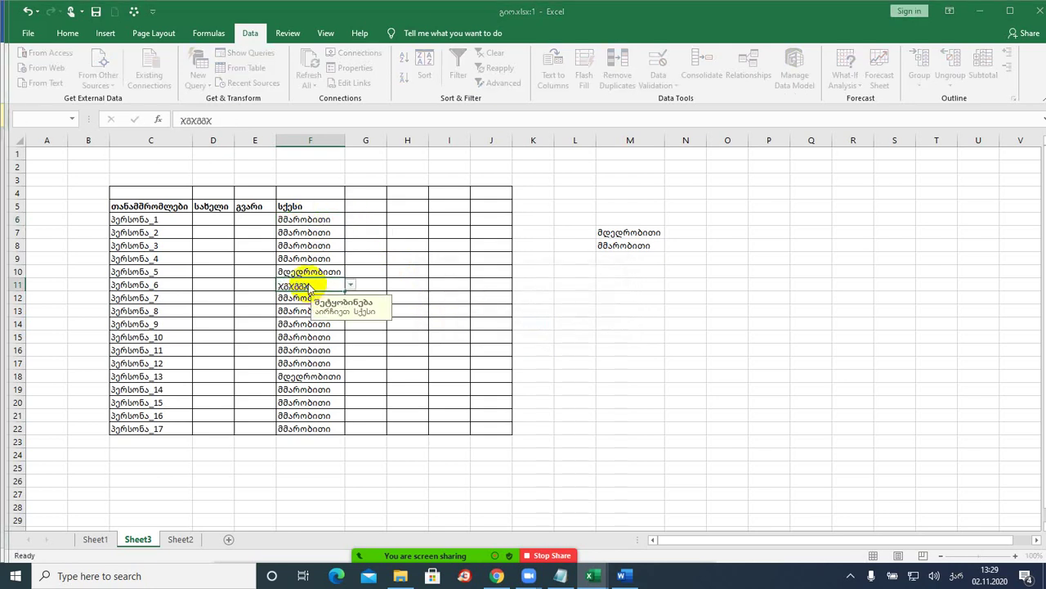
key("Return")
left_click(544, 325)
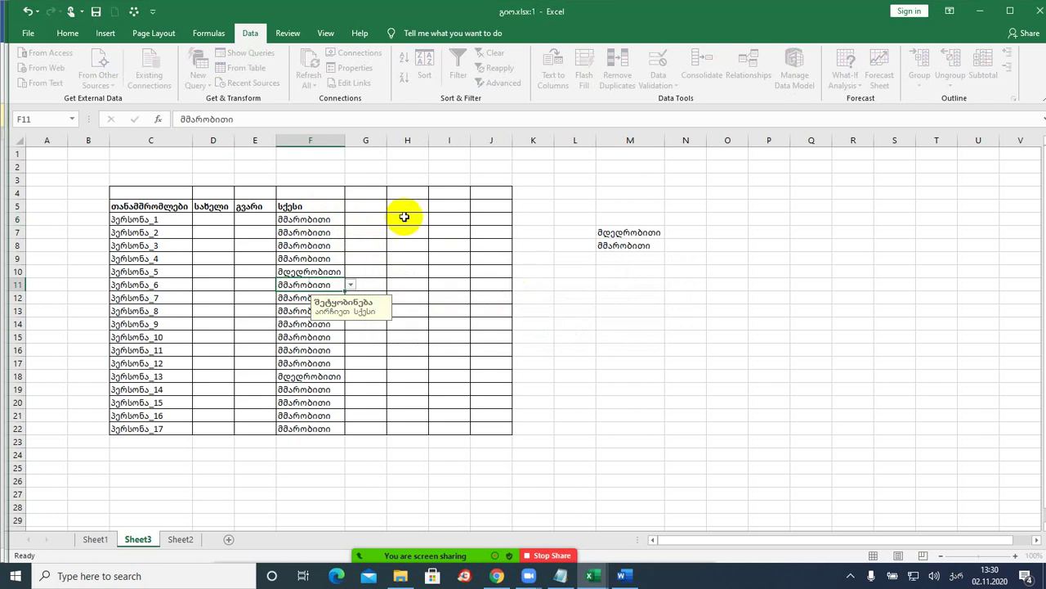
left_click(330, 218)
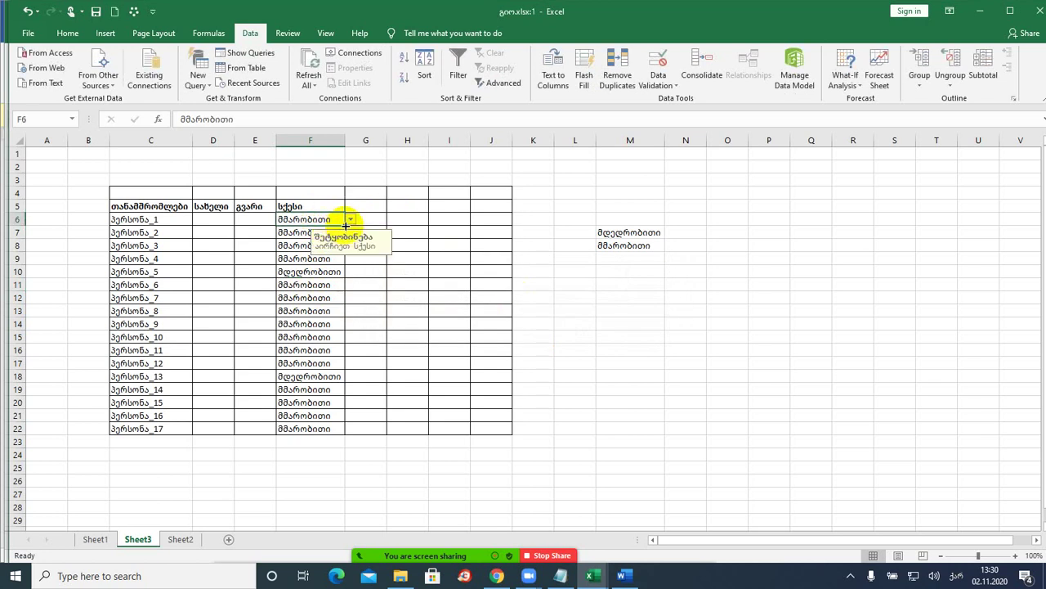
- Fill F6's gender value and validation down the Gender column to F22
left_click_drag(344, 225, 347, 425)
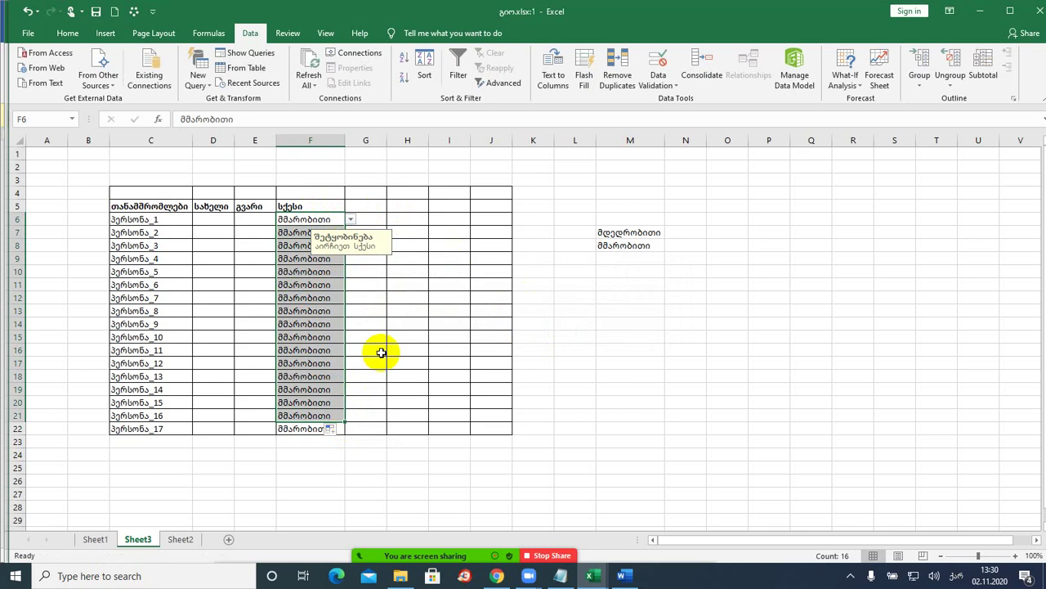
key("ctrl+z")
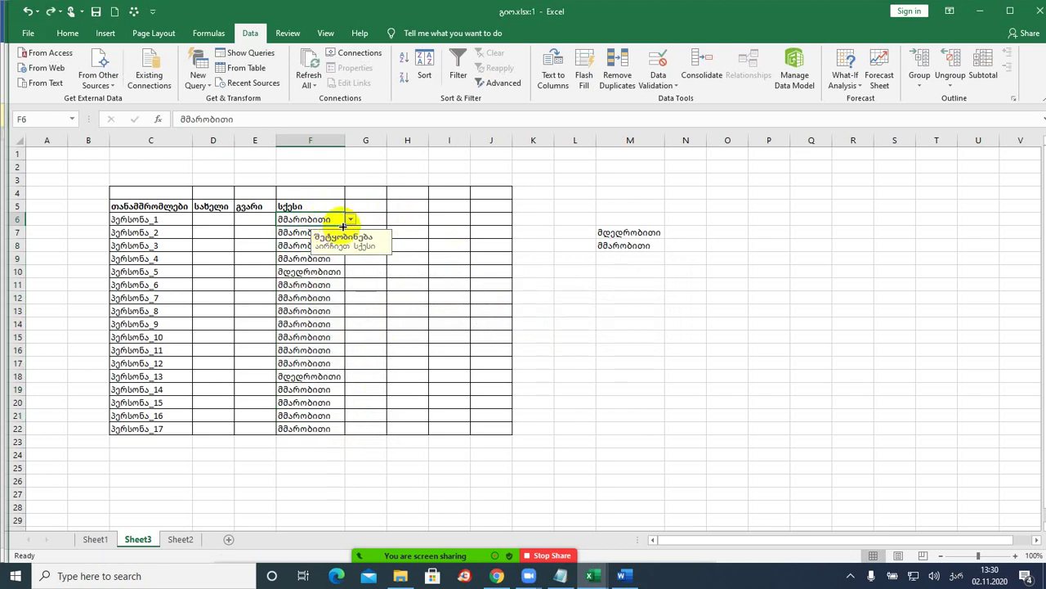
double_click(342, 224)
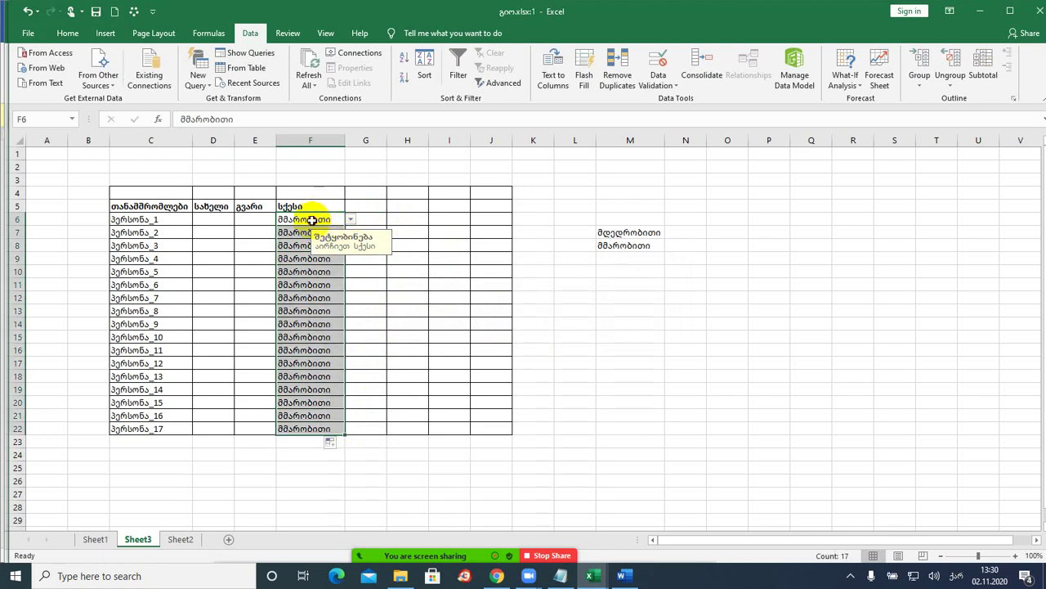
left_click(309, 219)
- Test F12 with the invalid entry კჯკჯკჯ and cancel, leaving მამრობითი in place
left_click(300, 297)
type("კჯკჯკჯ")
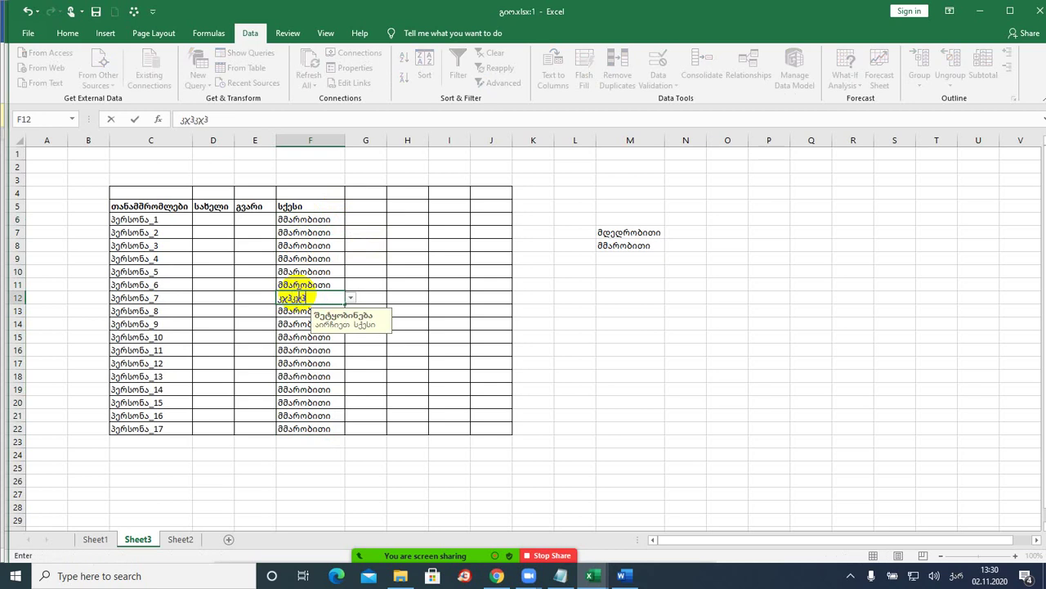
key("Return")
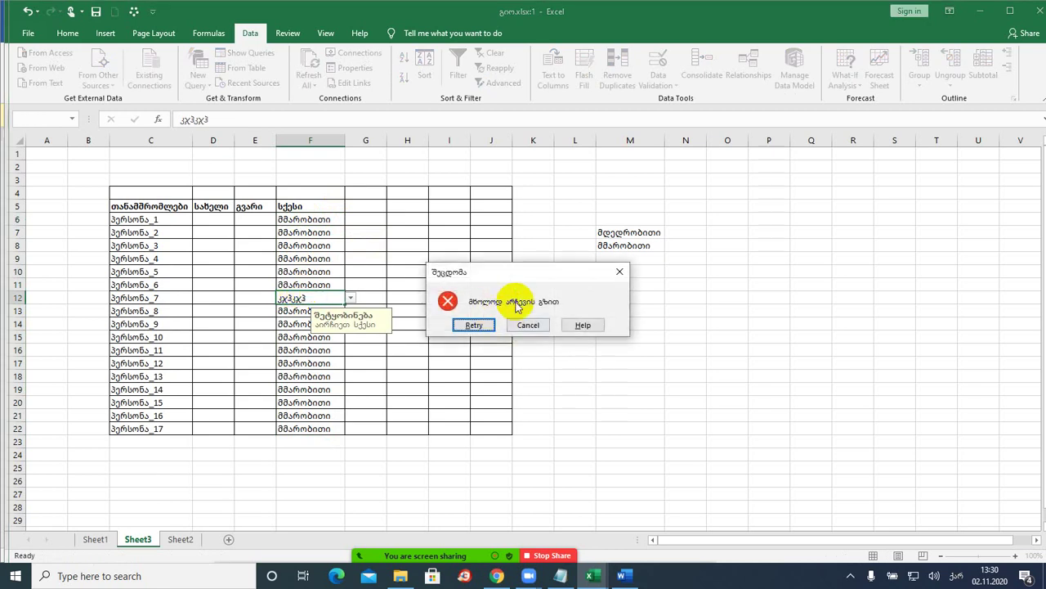
left_click(528, 324)
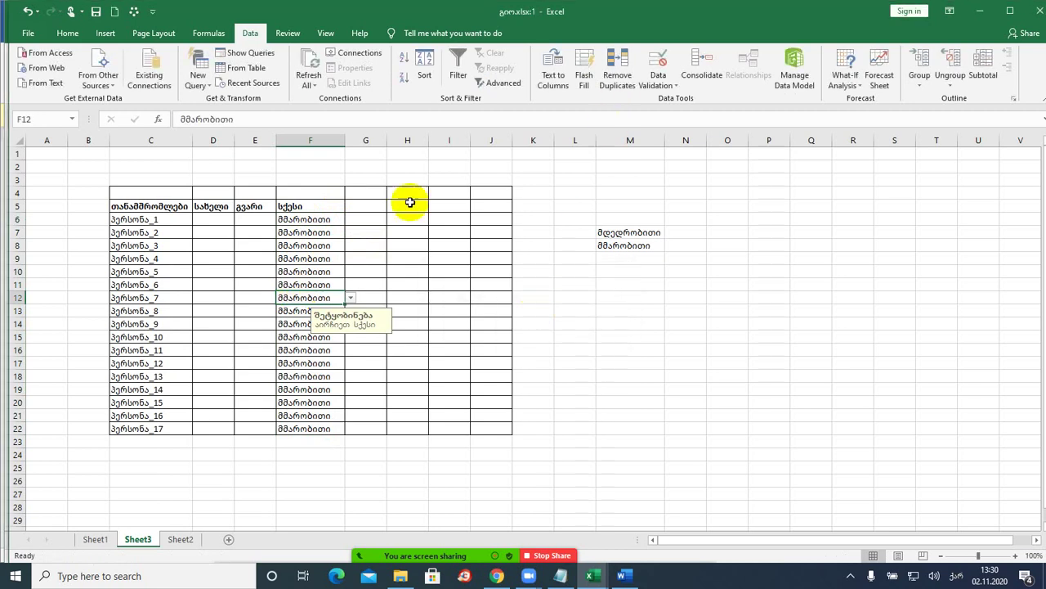
- Reopen F6's Data Validation and confirm it, keeping the custom error alert
left_click(298, 217)
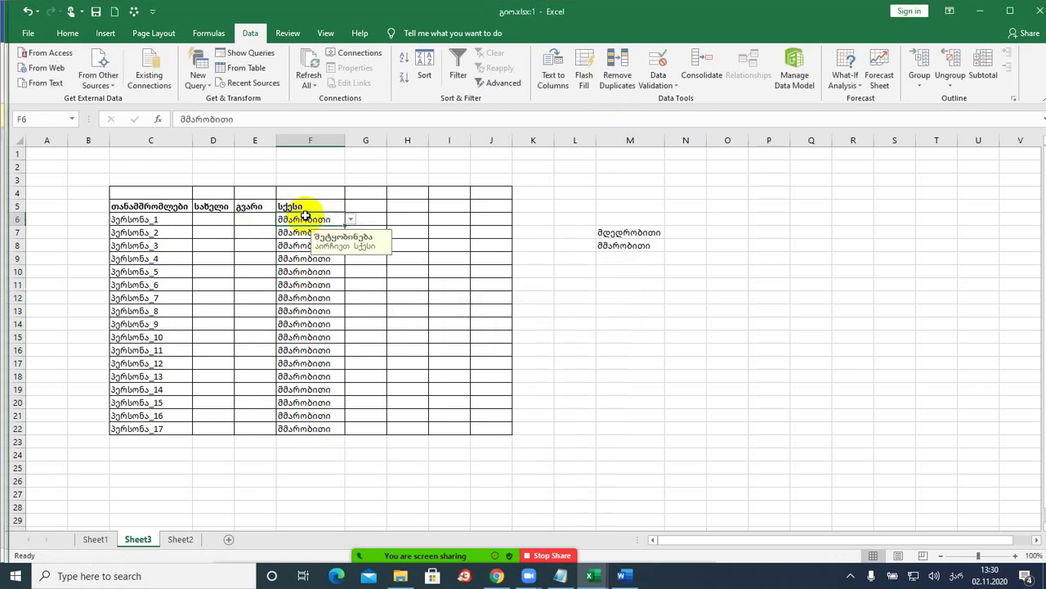
left_click(658, 82)
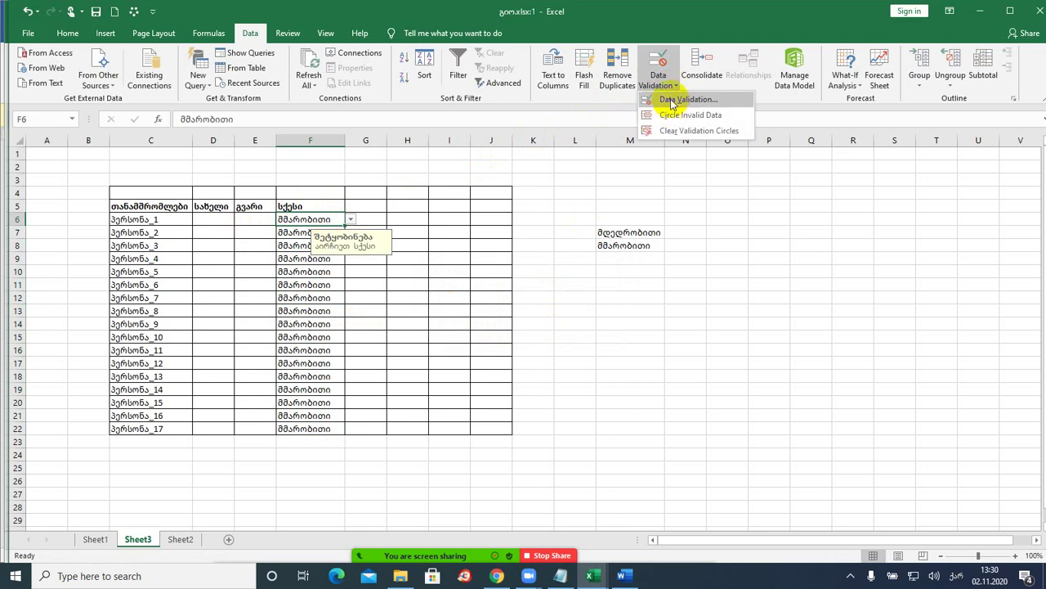
left_click(672, 99)
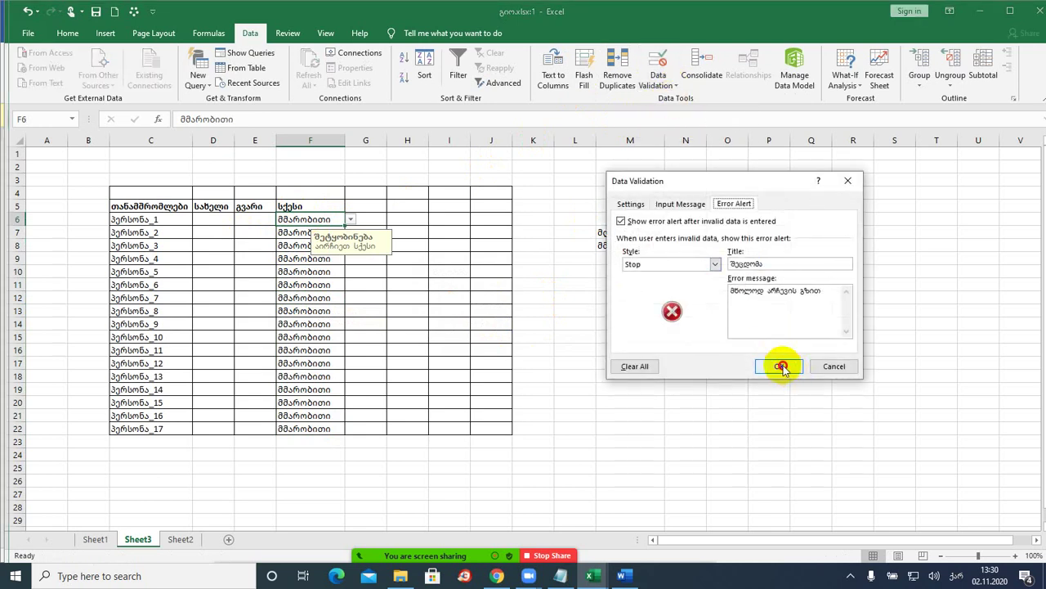
left_click(778, 365)
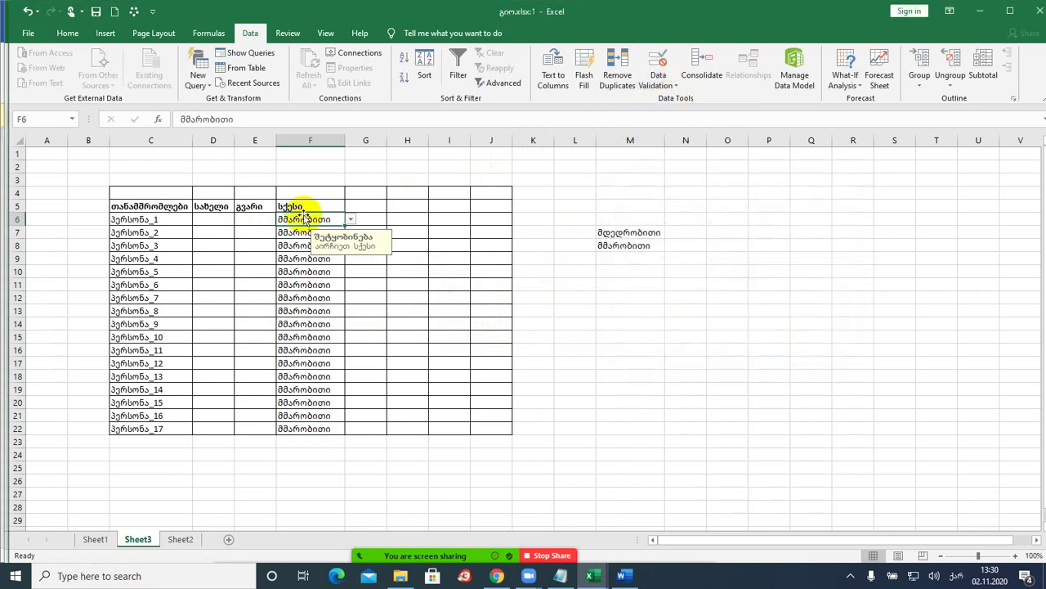
- Enter the names დათო, ლასა, გიო, ნიკა, ნინო, მაკა and ლალი into D6 through D12
left_click(206, 219)
type("და")
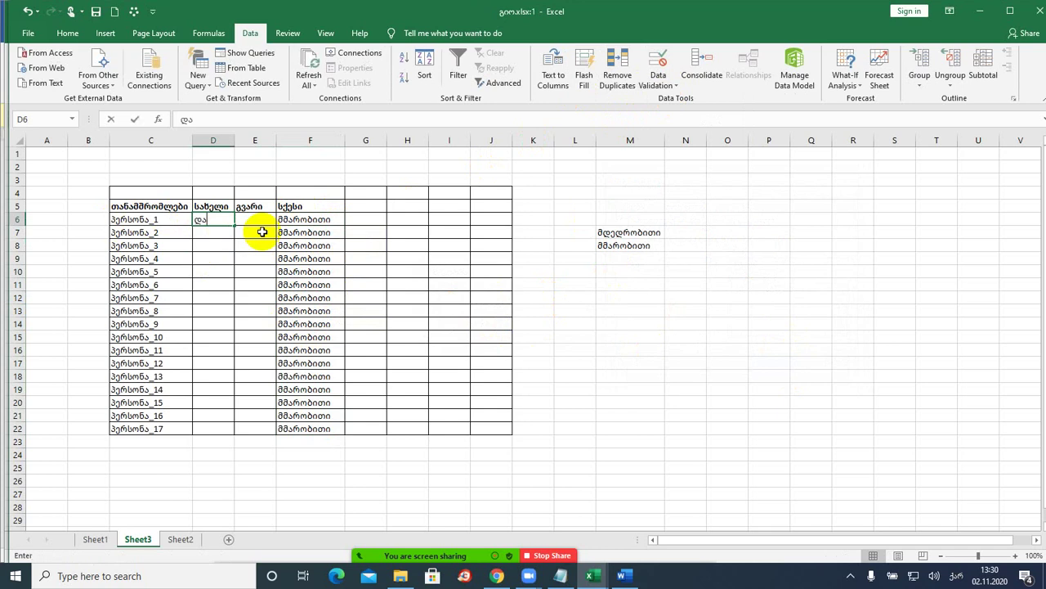
type("თო")
key("Return")
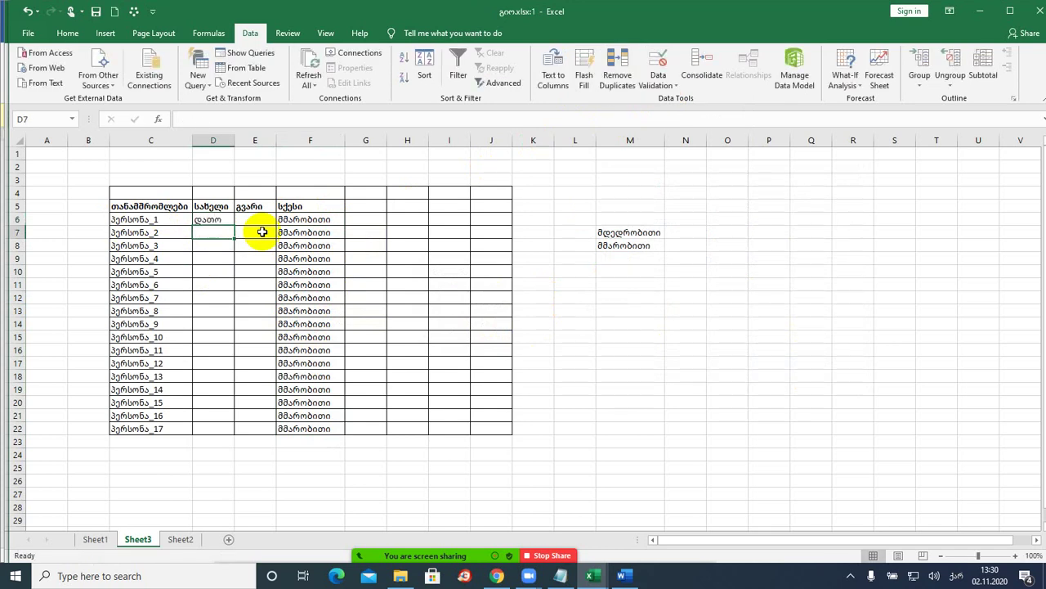
type("ლაშა")
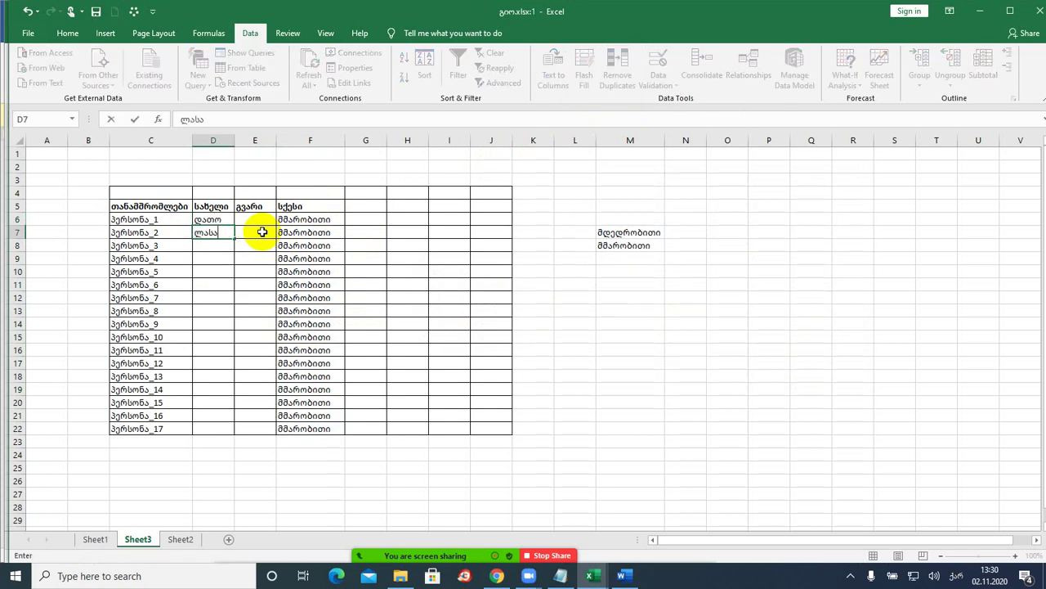
key("Return")
type("გიო")
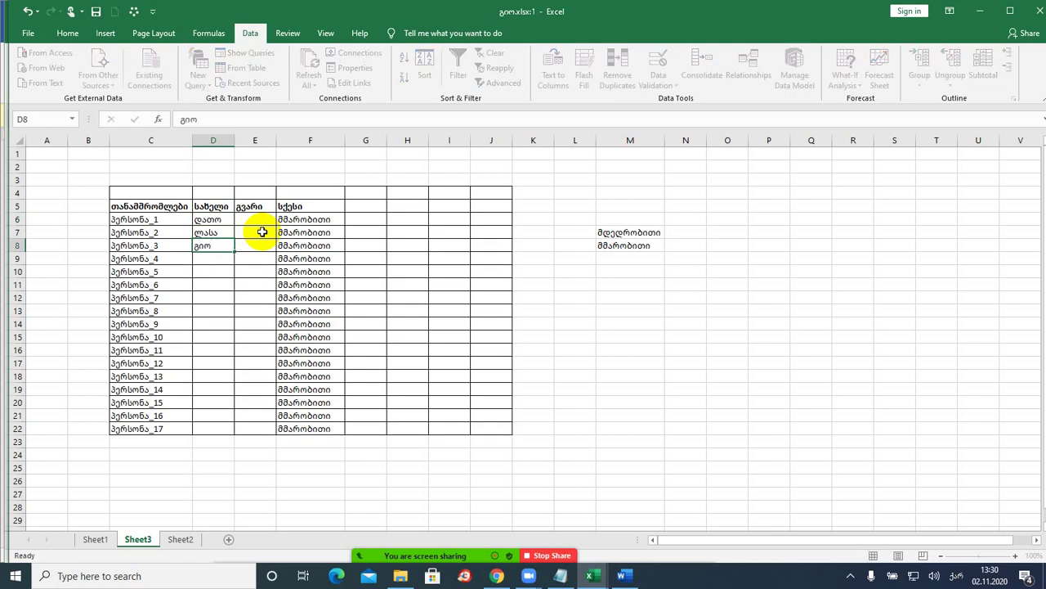
key("Return")
type("ნ")
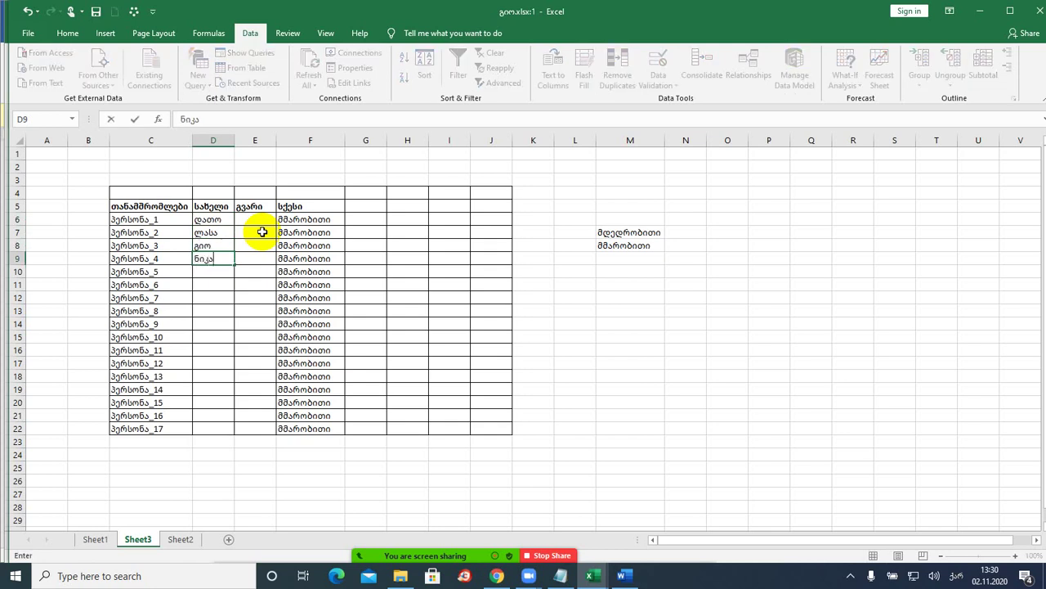
type("იკა")
key("Return")
type("ნინო")
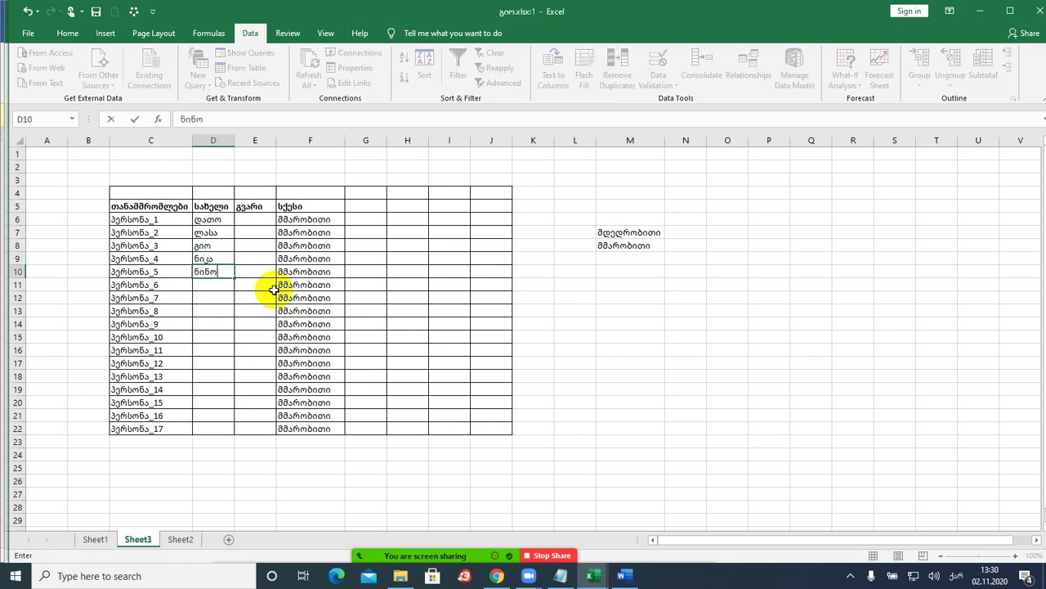
key("Return")
type("მაკა")
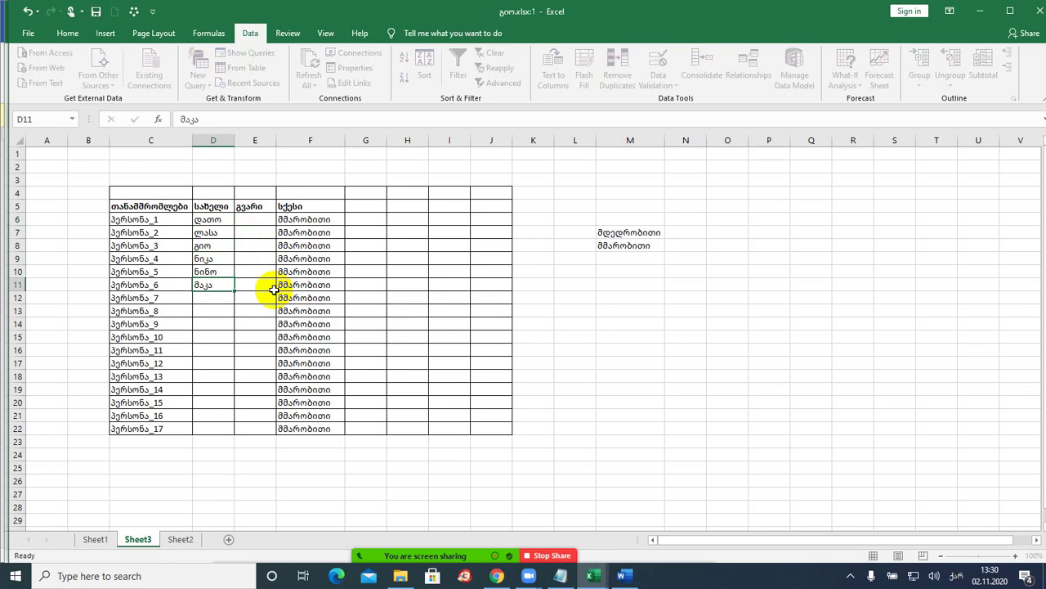
key("Return")
type("ლალი")
key("Return")
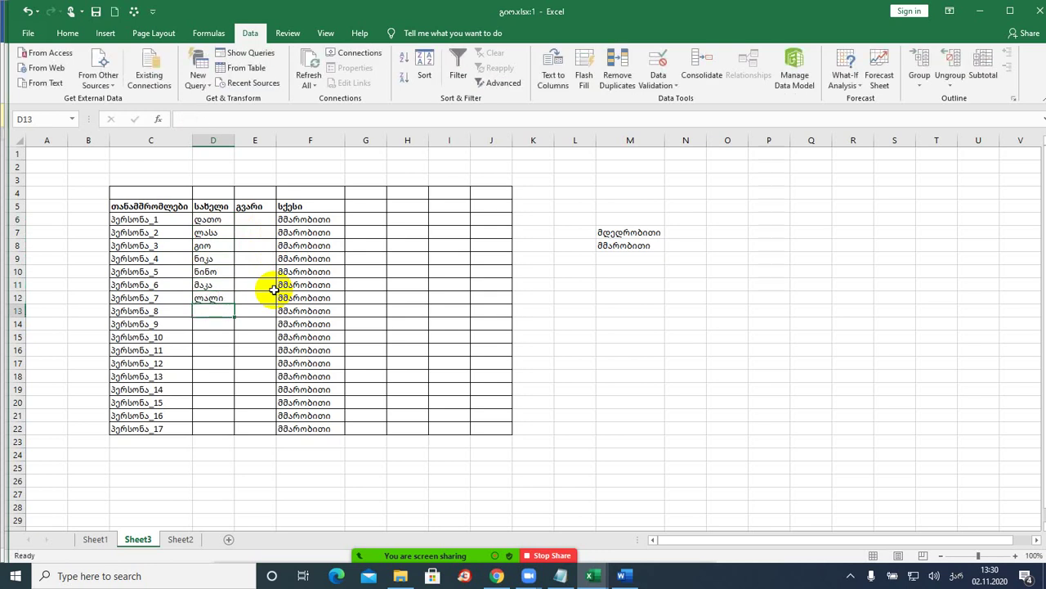
- Pick მდედრობითი from the drop-down in F10, F11 and F12 for ნინო, მაკა and ლალი
left_click(210, 270)
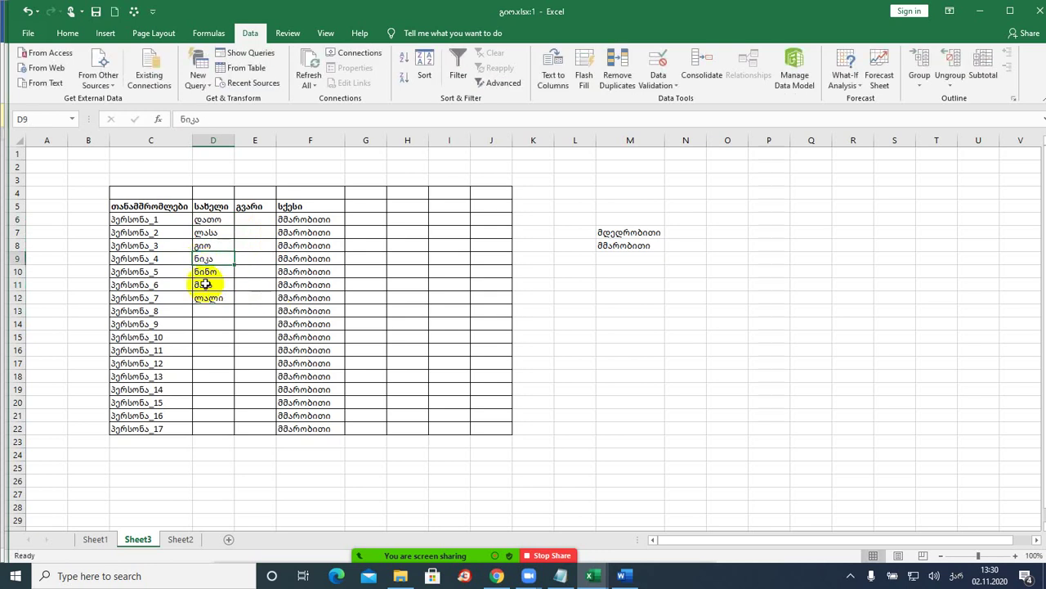
left_click(331, 272)
left_click(349, 271)
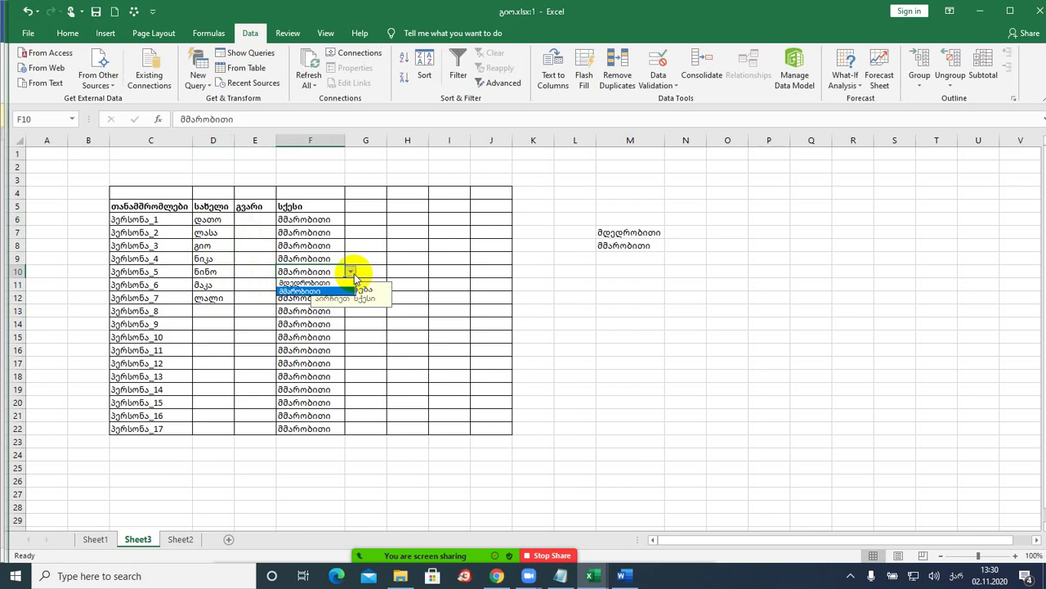
left_click(319, 282)
left_click(327, 285)
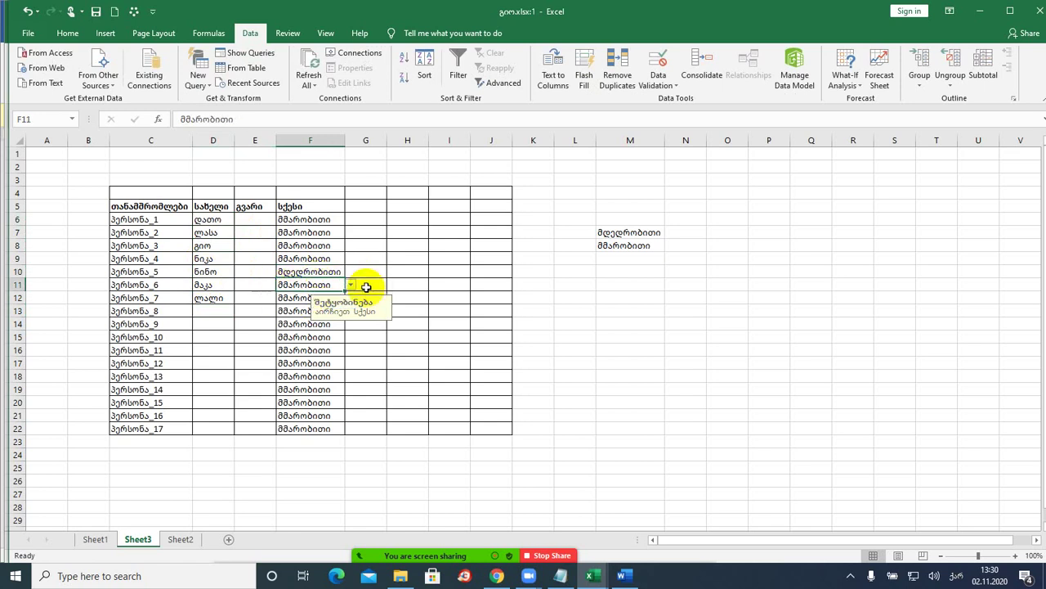
left_click(350, 284)
left_click(309, 296)
left_click(304, 298)
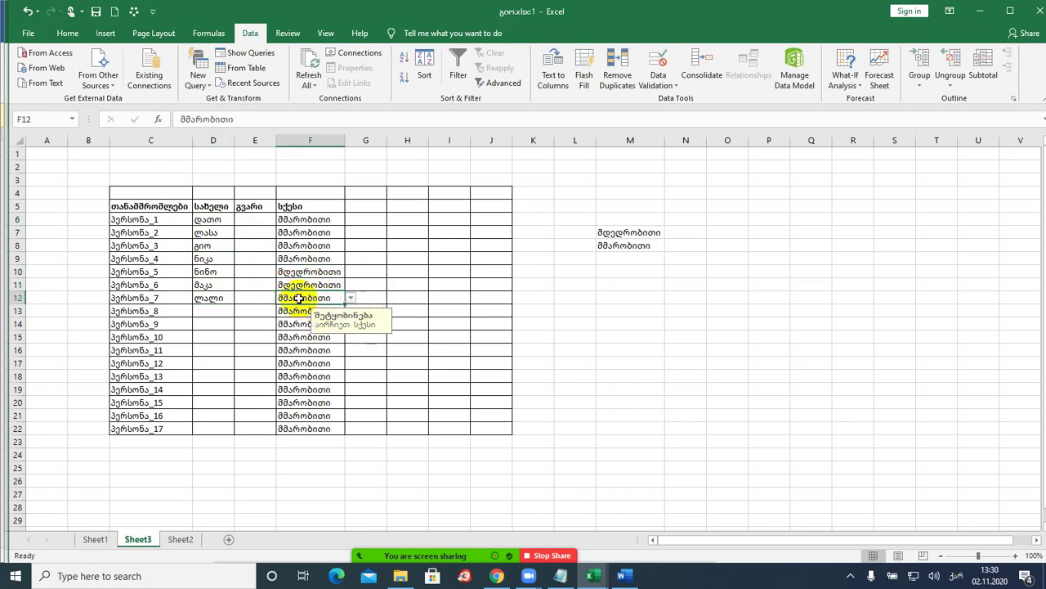
left_click(350, 298)
left_click(317, 309)
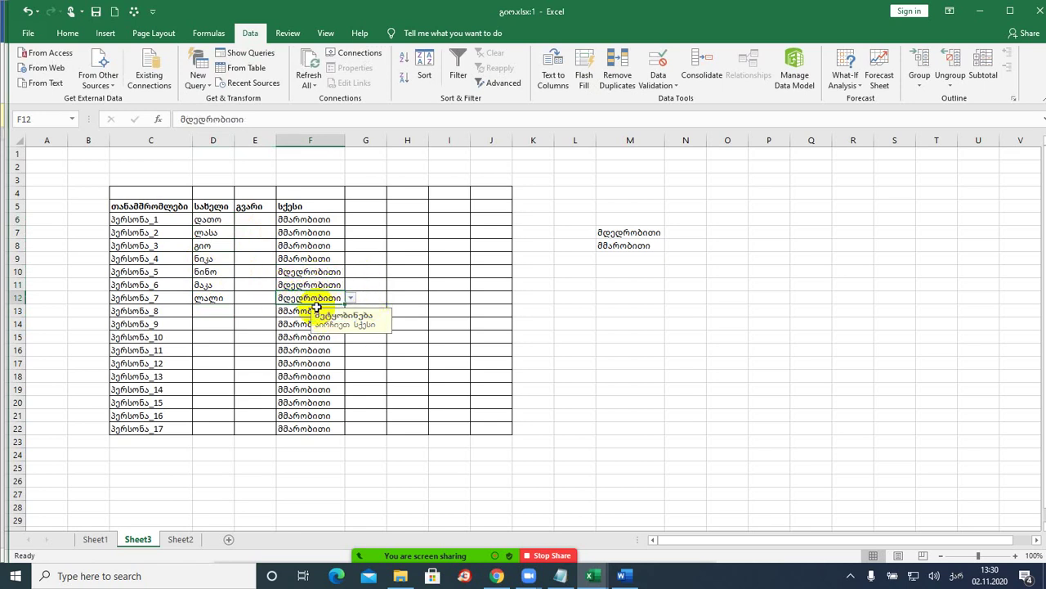
left_click(423, 296)
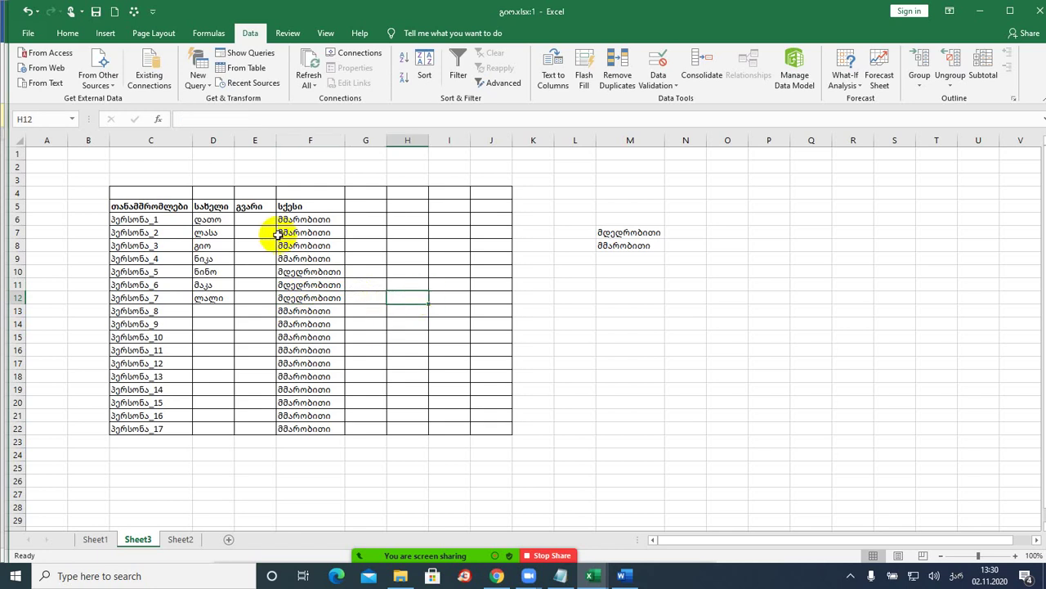
left_click(304, 219)
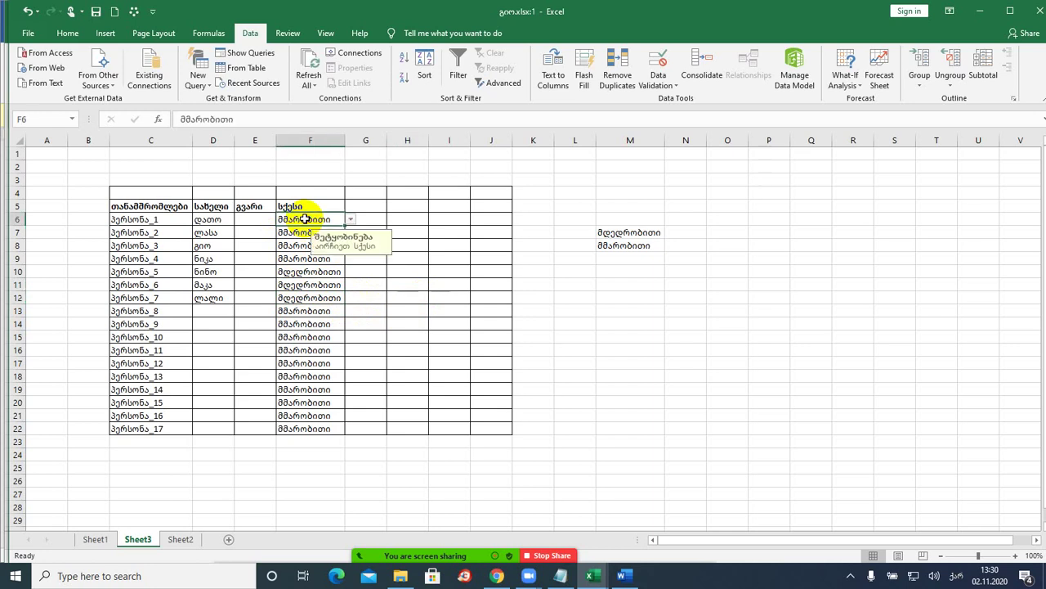
left_click(623, 577)
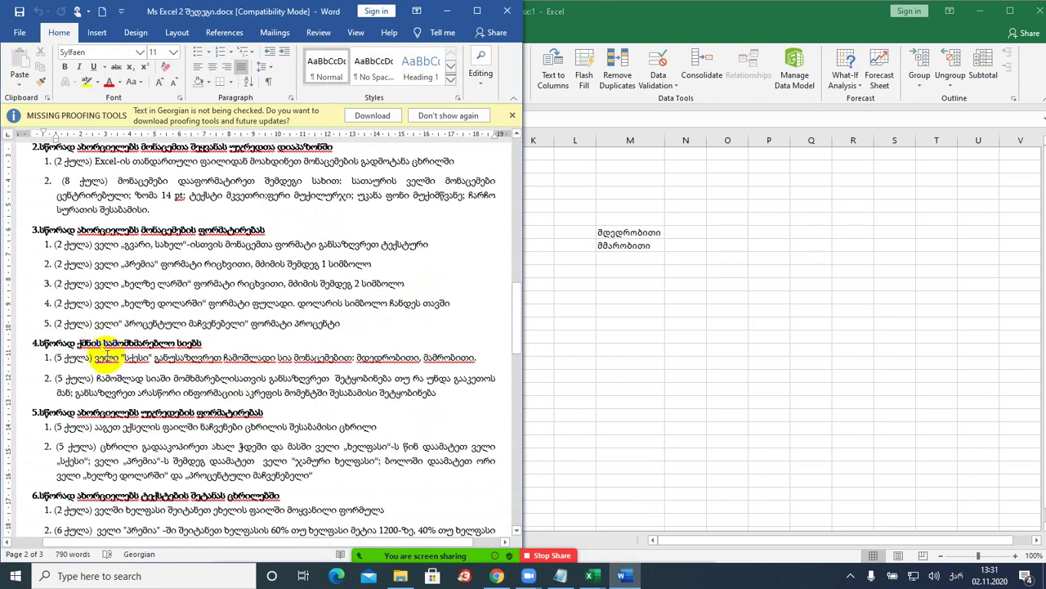
left_click(172, 394)
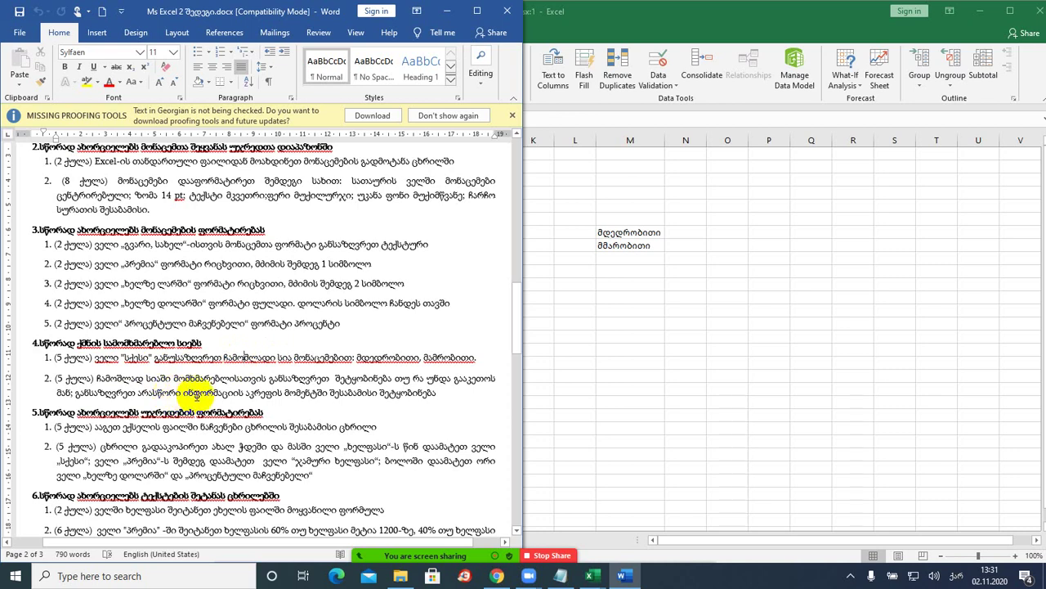
left_click(219, 377)
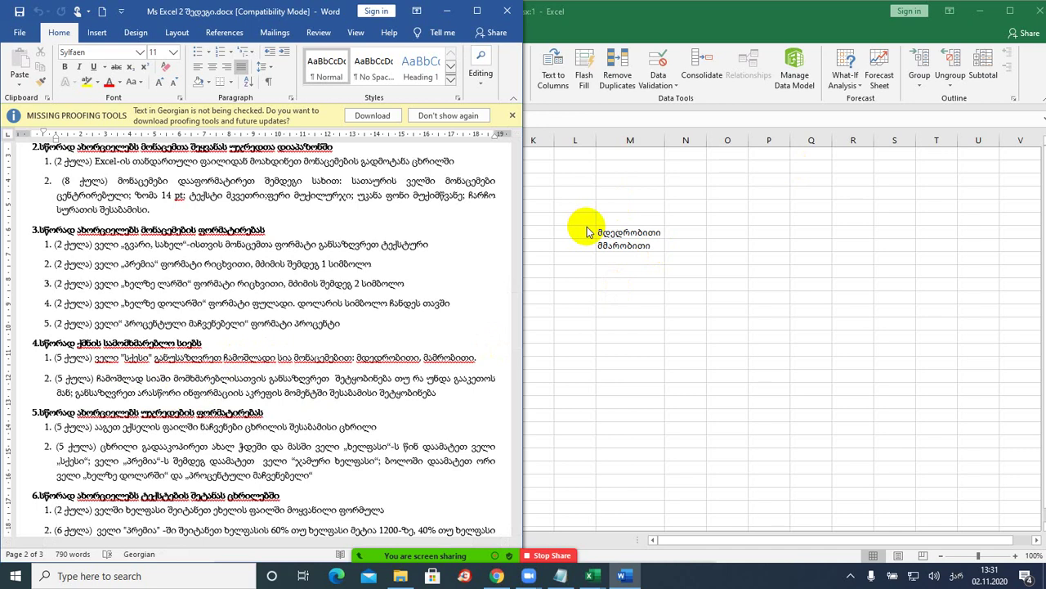
scroll(294, 295, "down", 2)
scroll(288, 304, "down", 3)
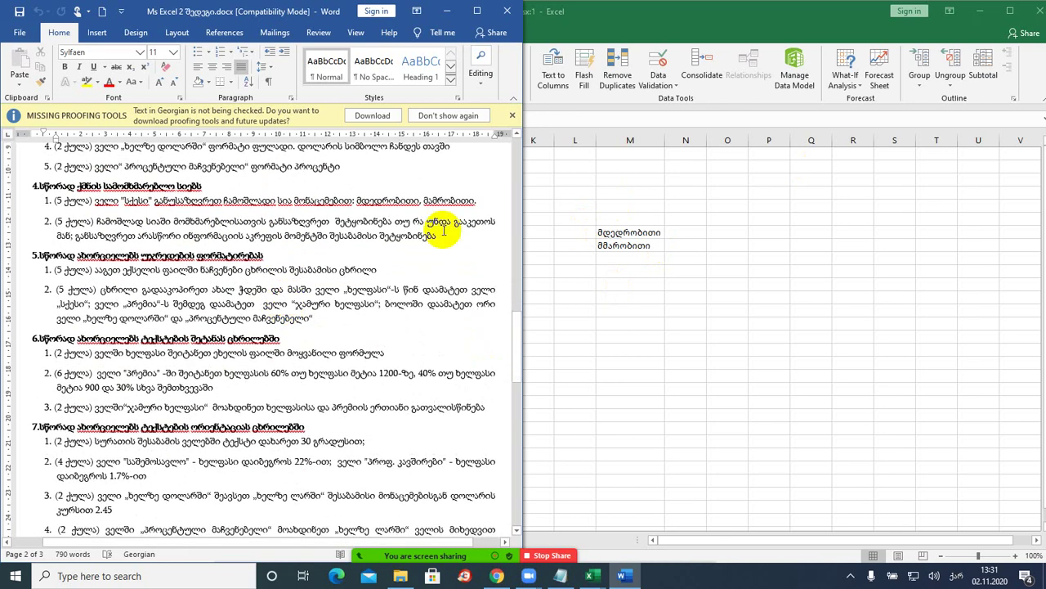
left_click(446, 11)
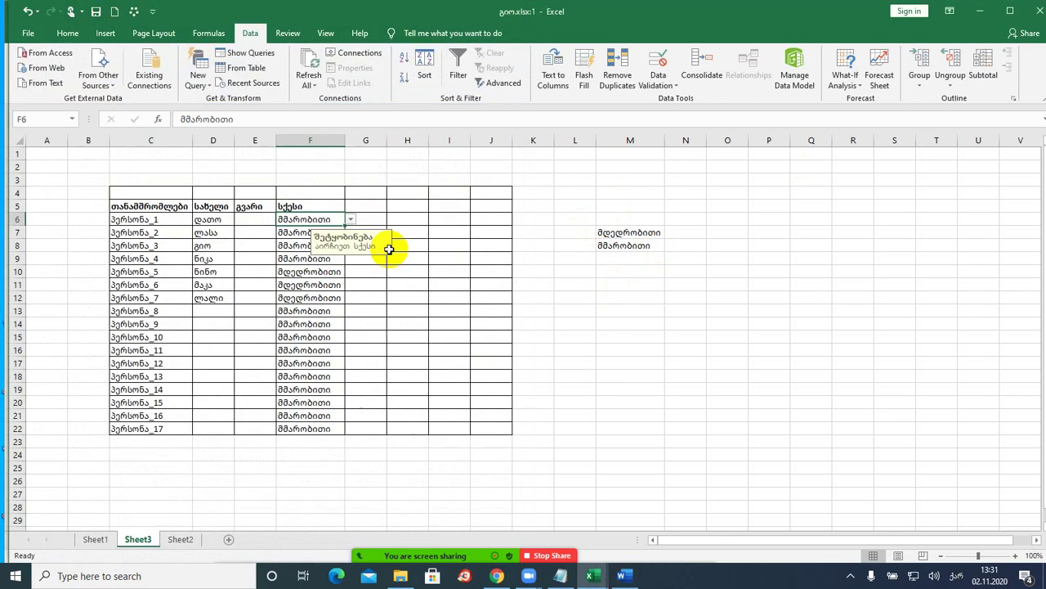
left_click(311, 296)
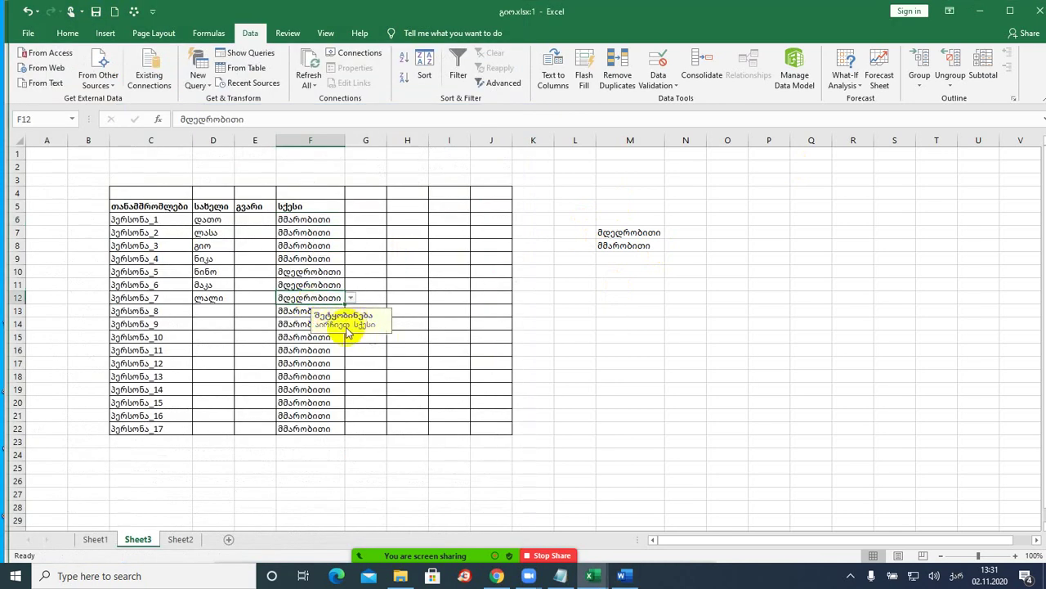
left_click(350, 298)
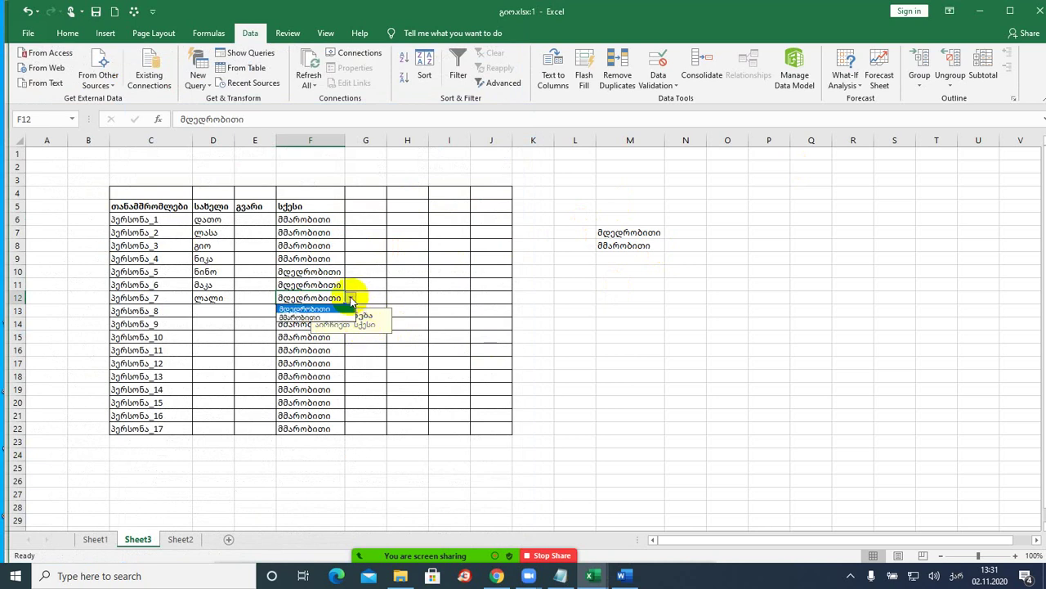
left_click(314, 318)
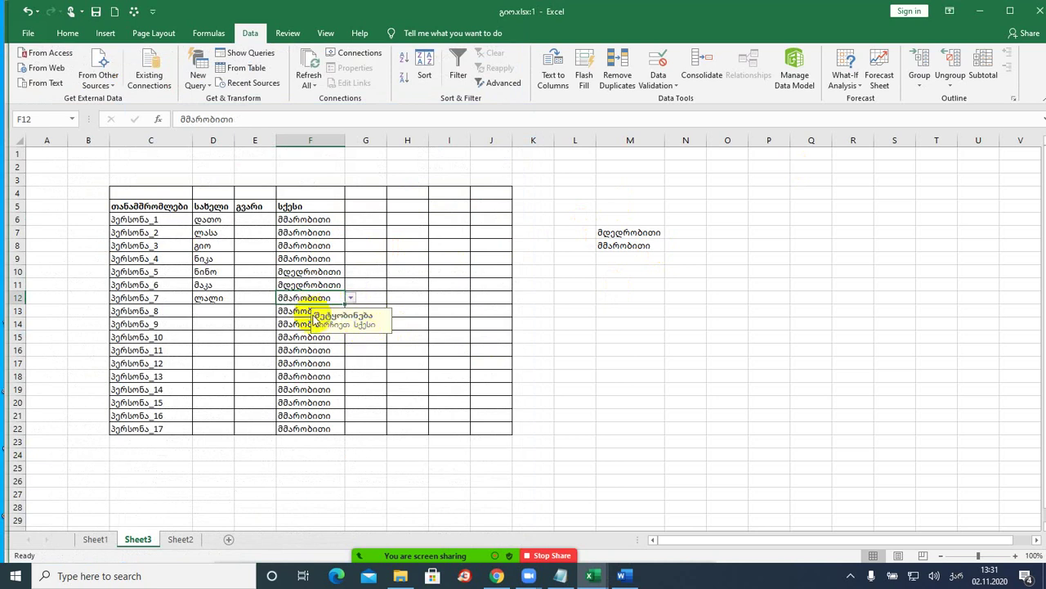
left_click(351, 299)
left_click(314, 309)
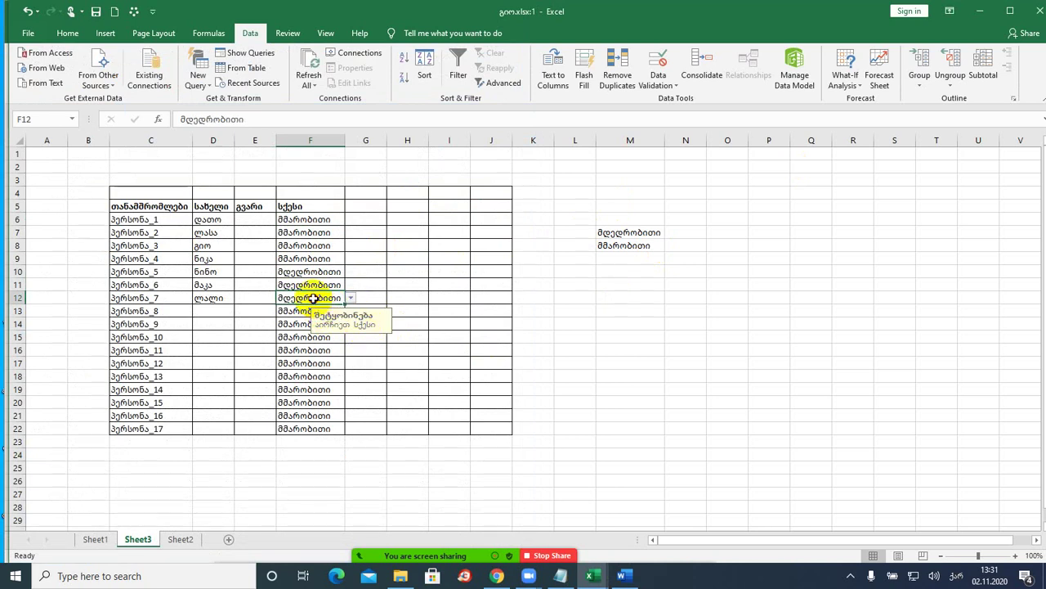
type("კჯჰკლკჯკლ")
key("Return")
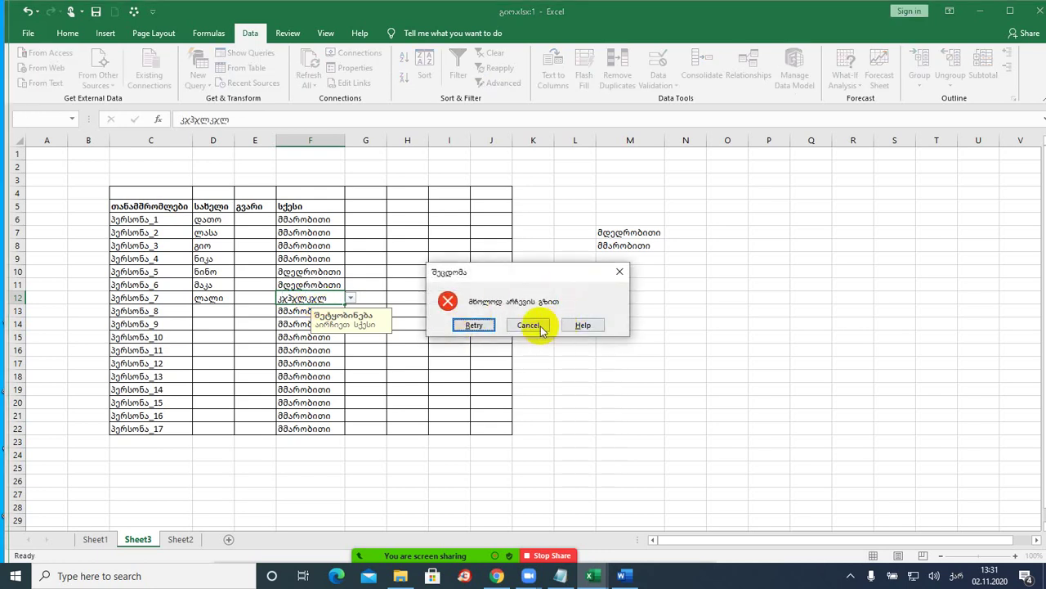
left_click(507, 328)
left_click(302, 326)
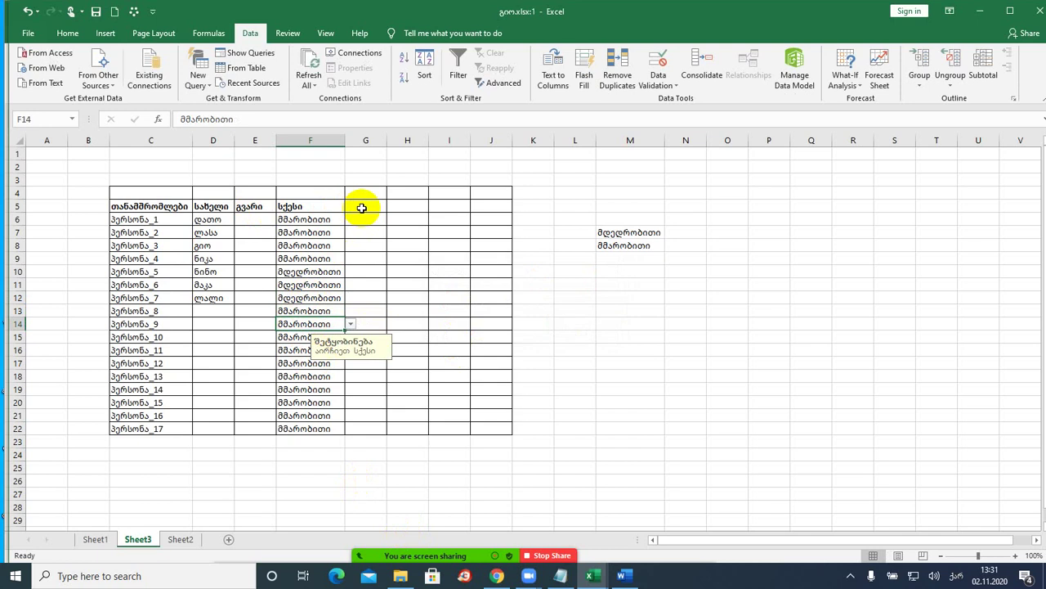
- Insert a new column D before სახელი and give it the header პირადი ნომერი
left_click(211, 206)
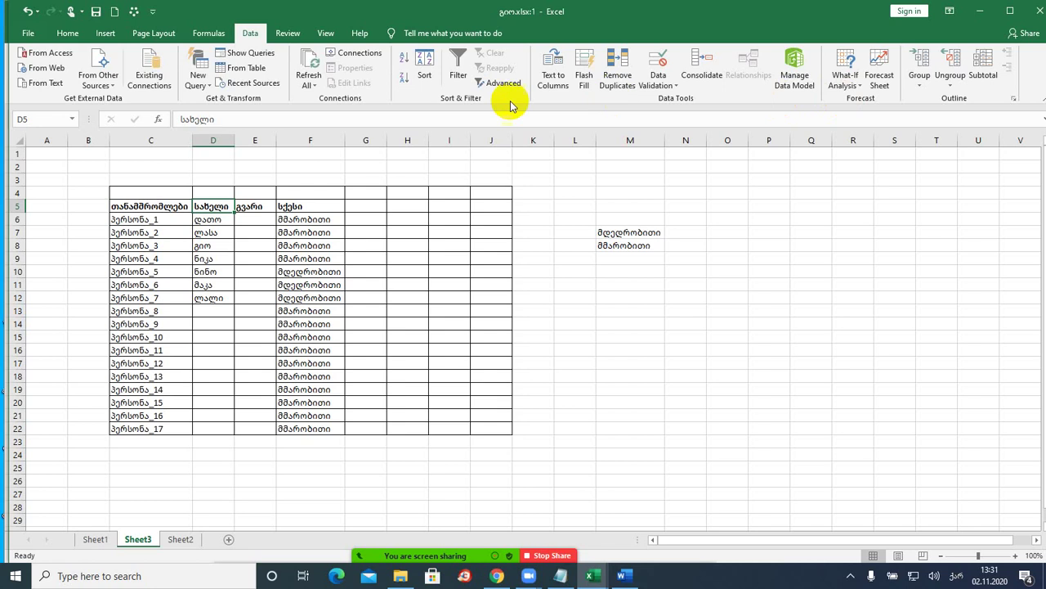
left_click(102, 33)
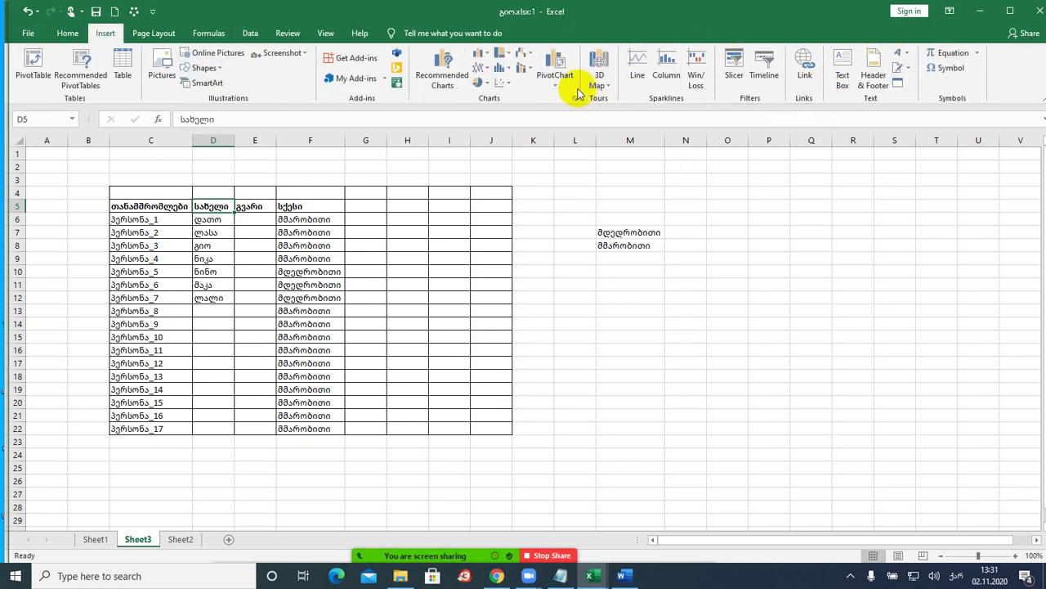
left_click(68, 34)
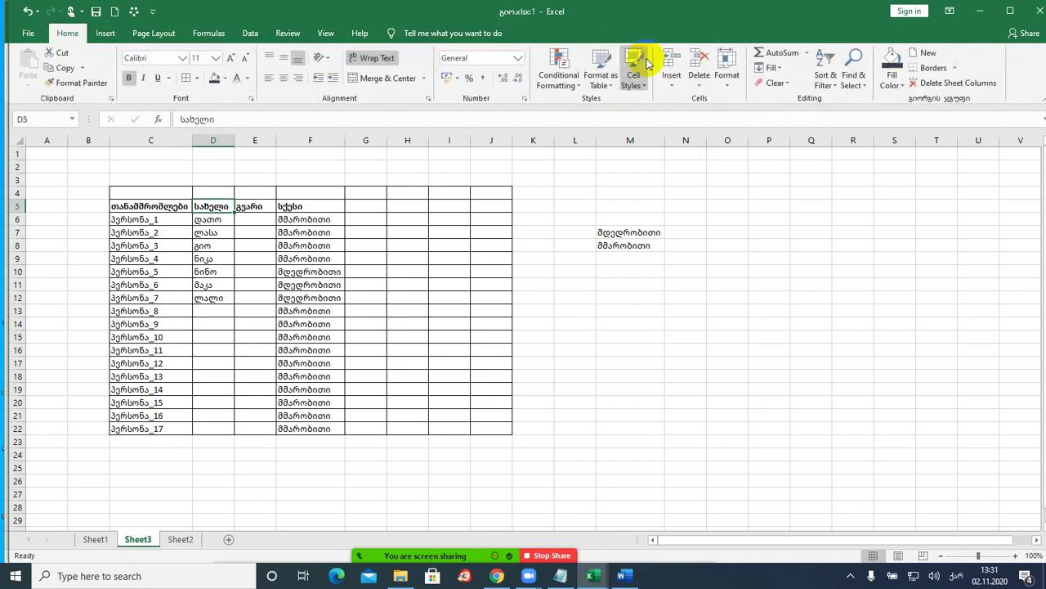
left_click(671, 85)
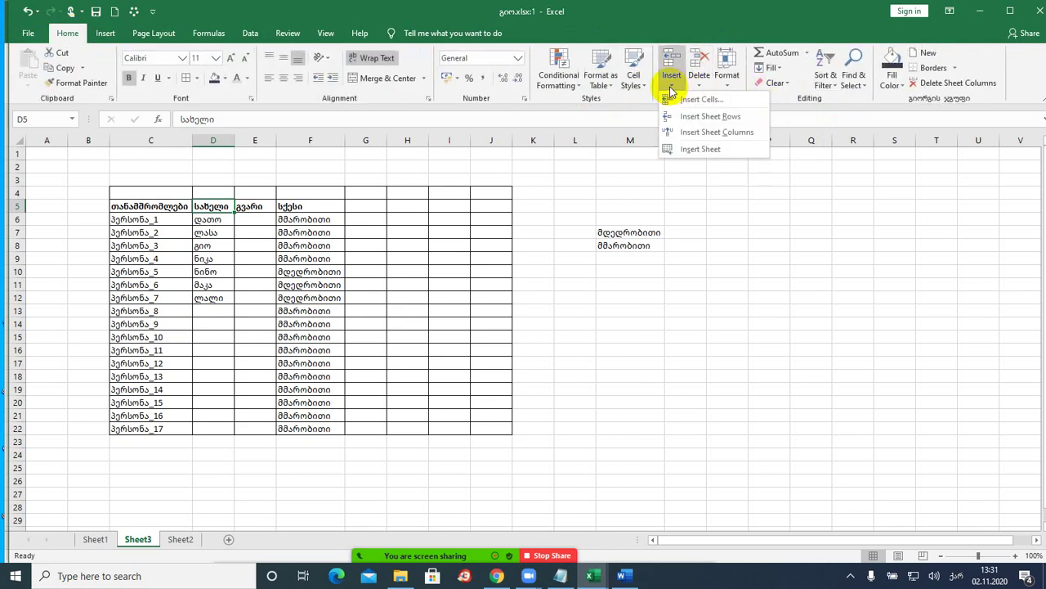
left_click(693, 132)
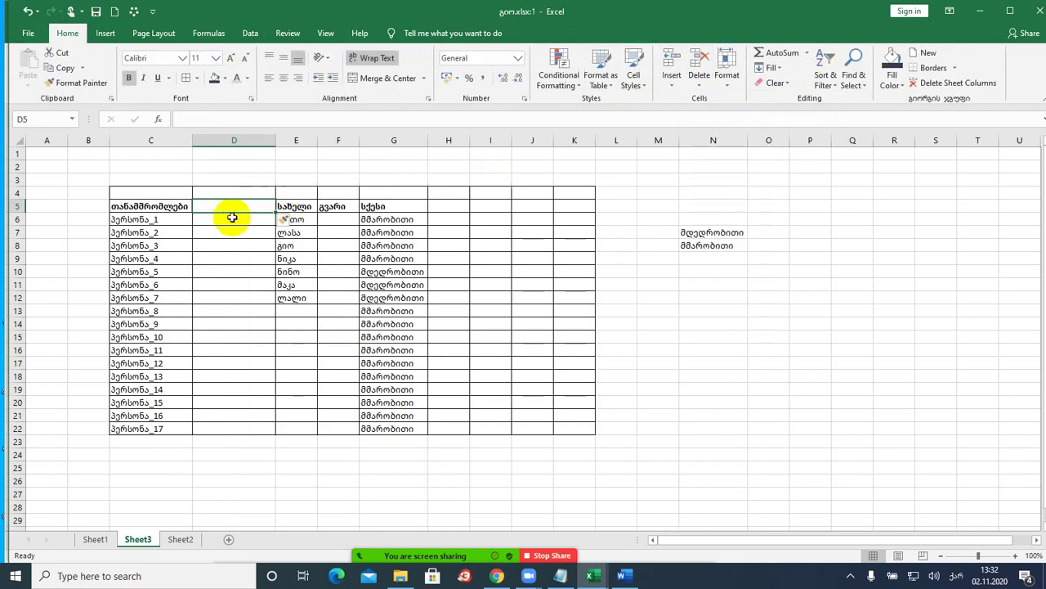
type("3")
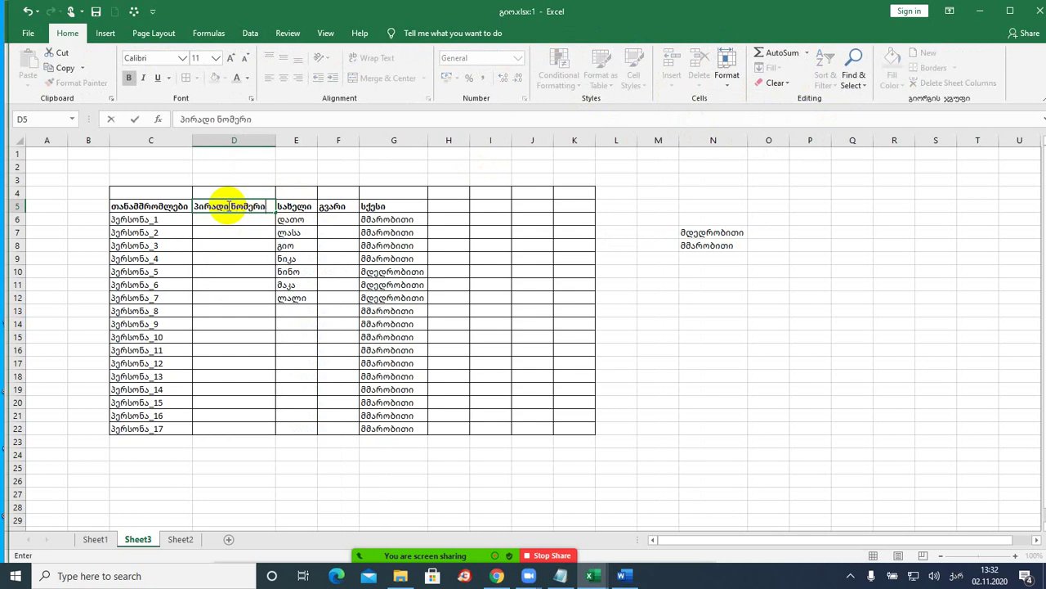
type("ირადი ნომერი")
key("Return")
- Narrow column D and wrap the D5 header onto two lines
left_click_drag(278, 140, 257, 140)
left_click(227, 205)
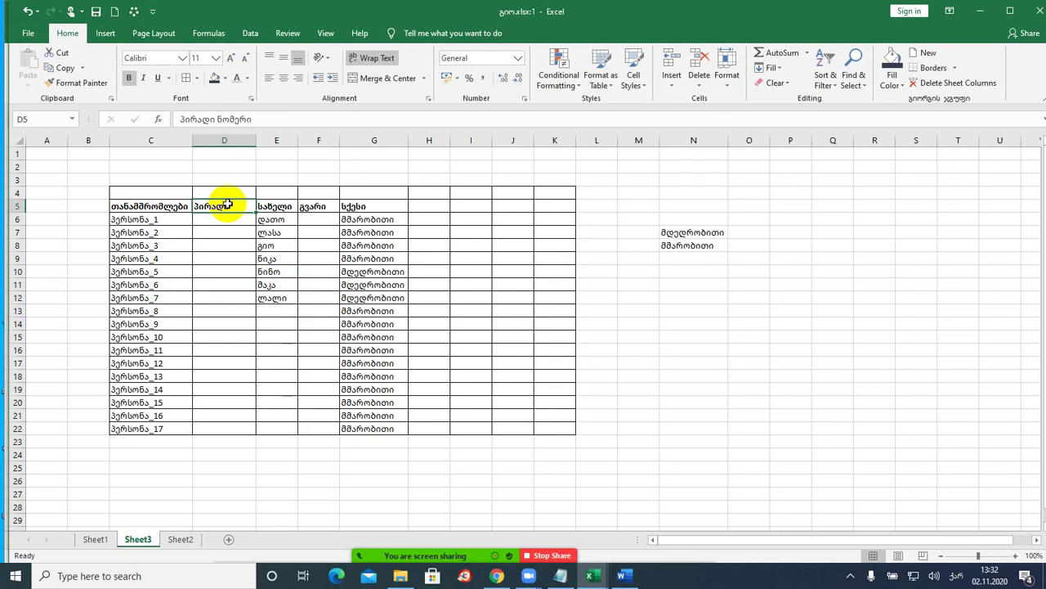
left_click(369, 57)
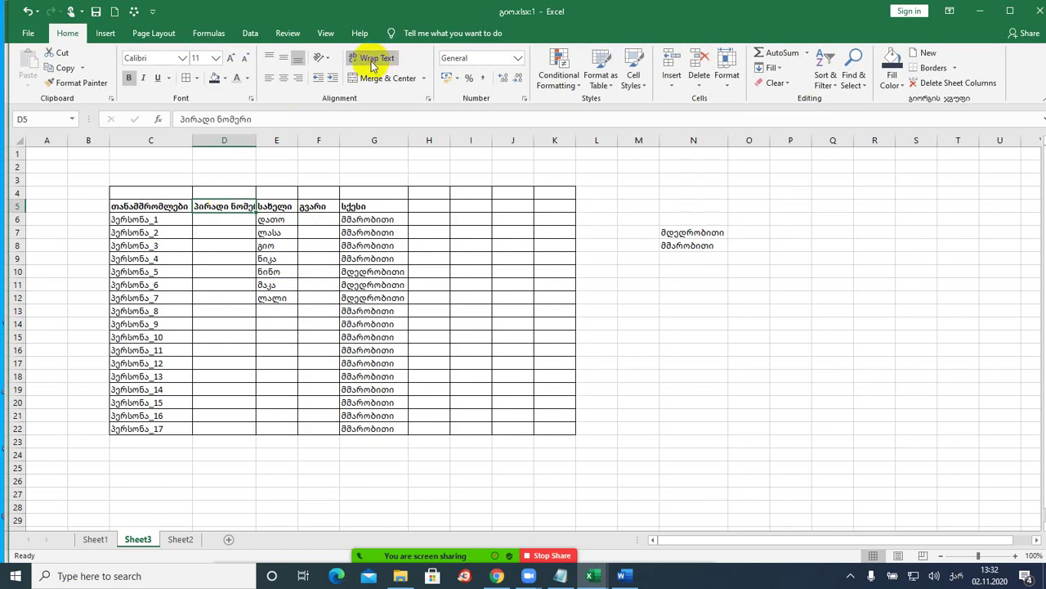
left_click(219, 284)
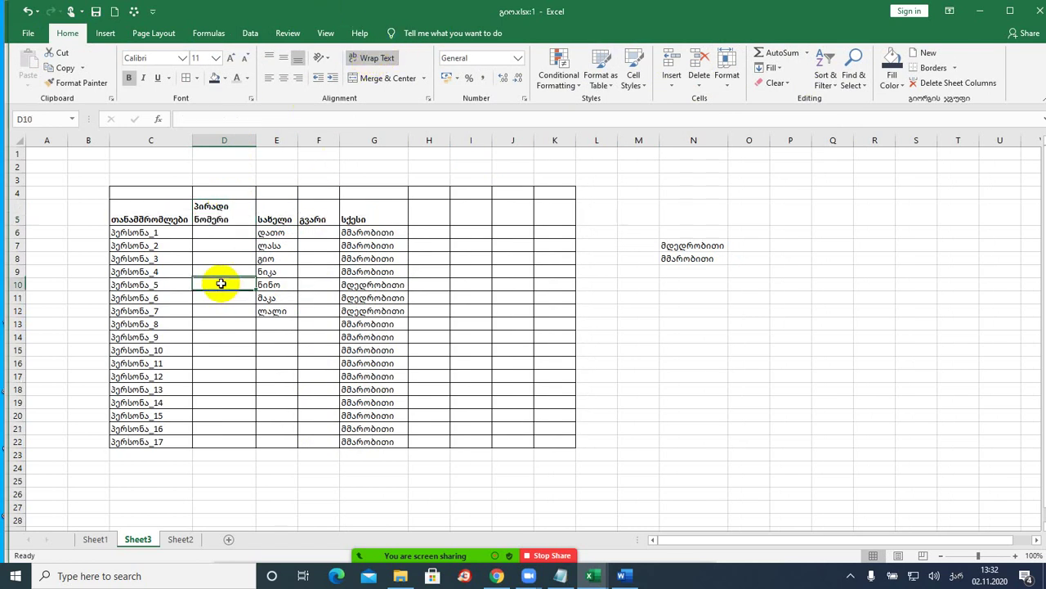
left_click(214, 229)
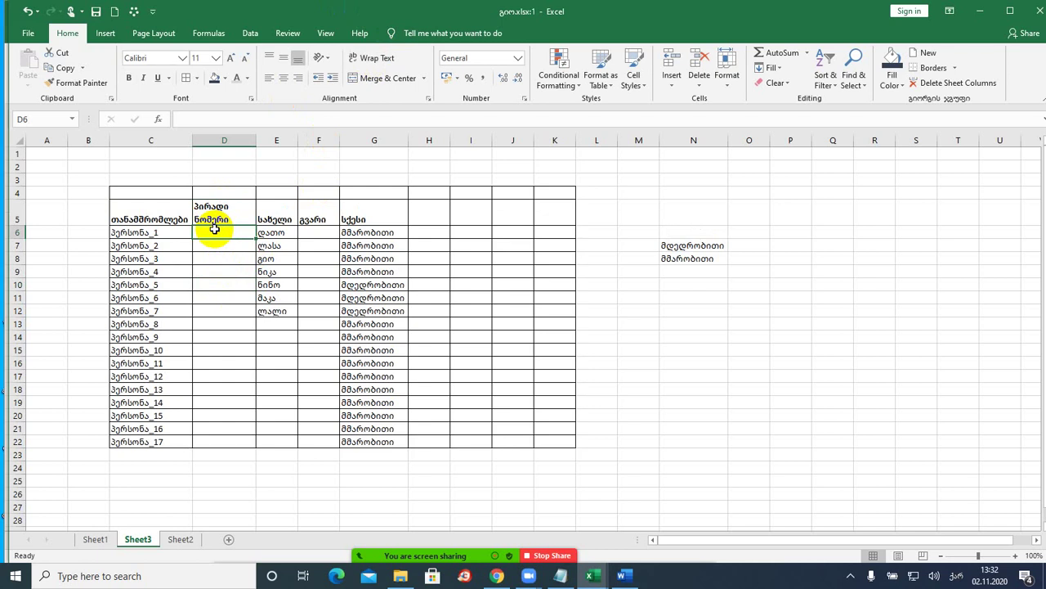
- Enter 0 in D6, then format the ID cells D6:D22 as Text
type("01234567898")
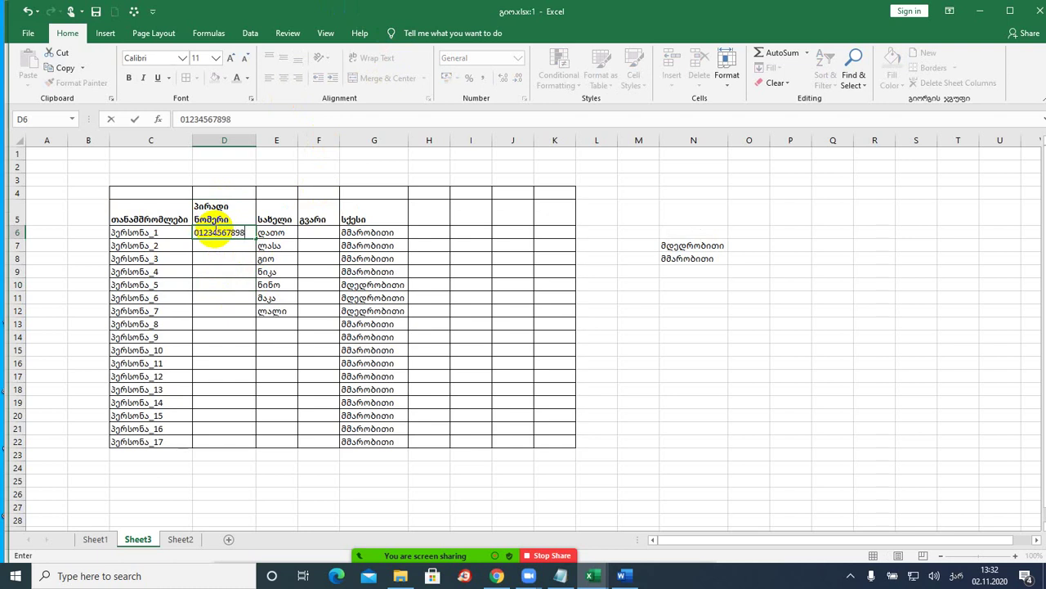
key("Return")
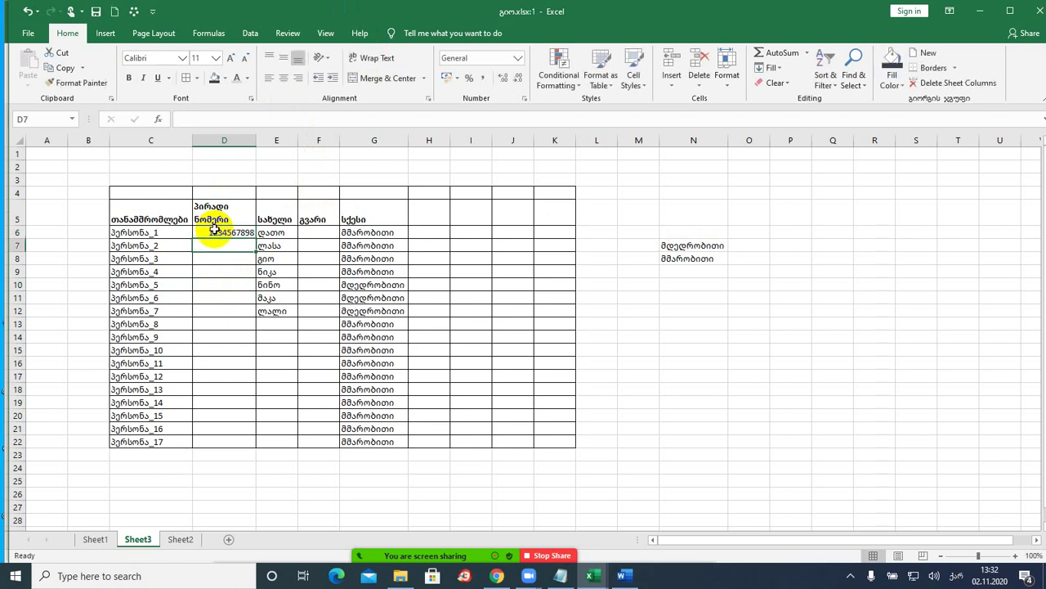
left_click_drag(214, 232, 215, 440)
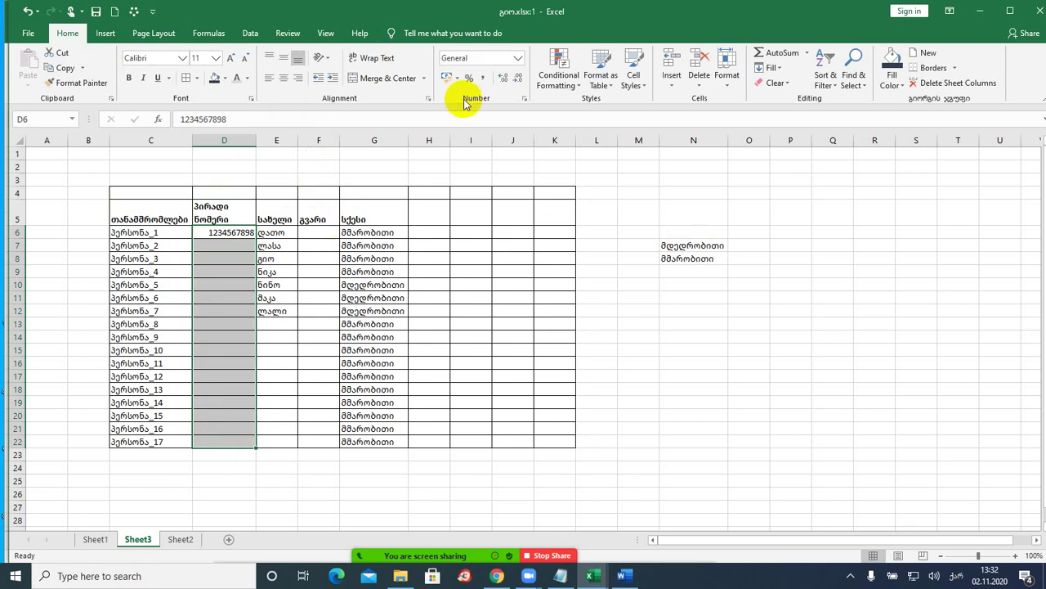
left_click(518, 58)
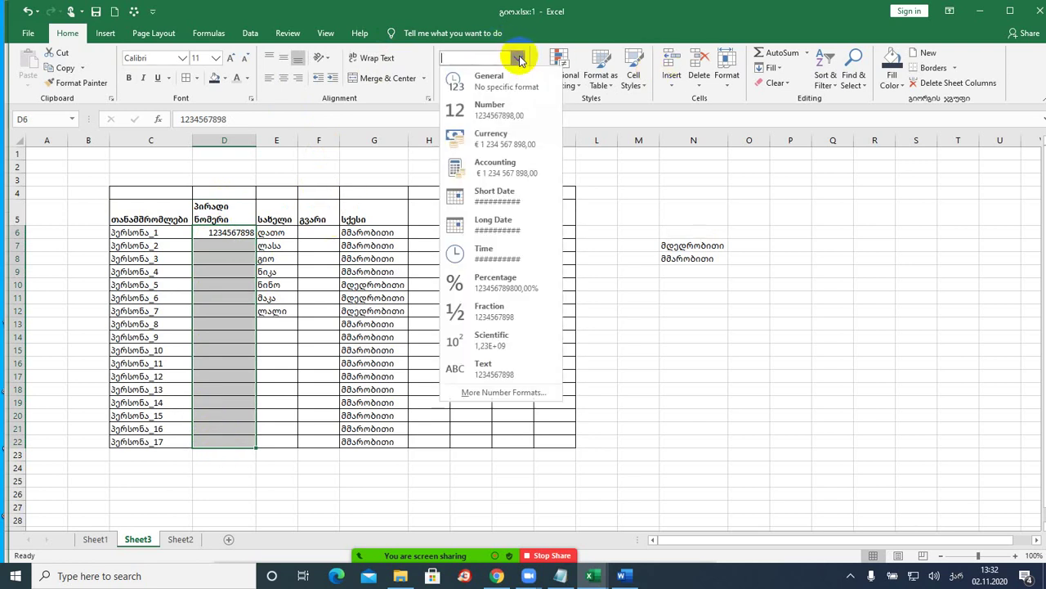
left_click(487, 374)
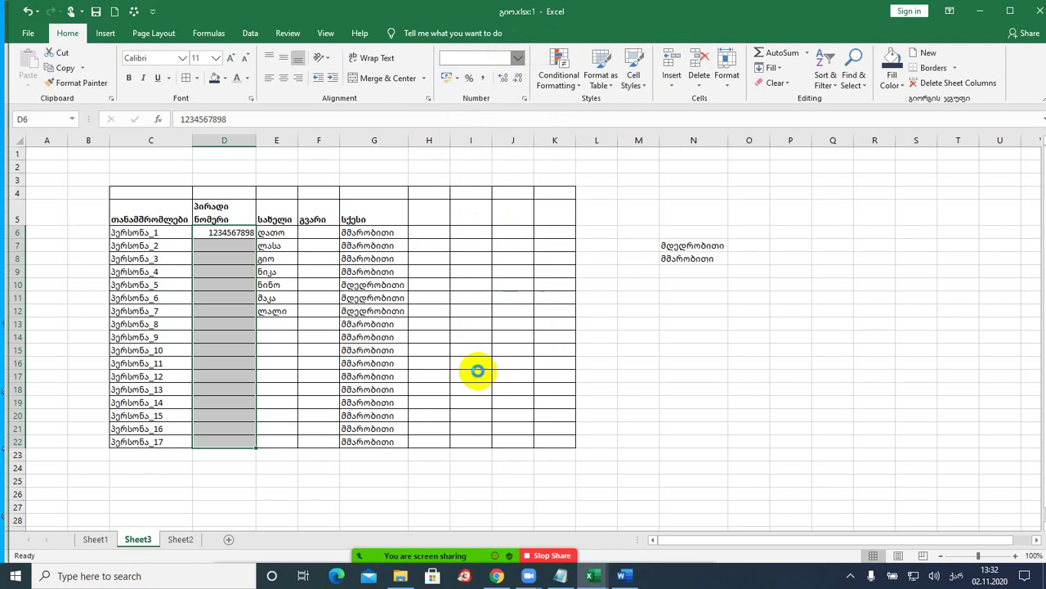
left_click(244, 232)
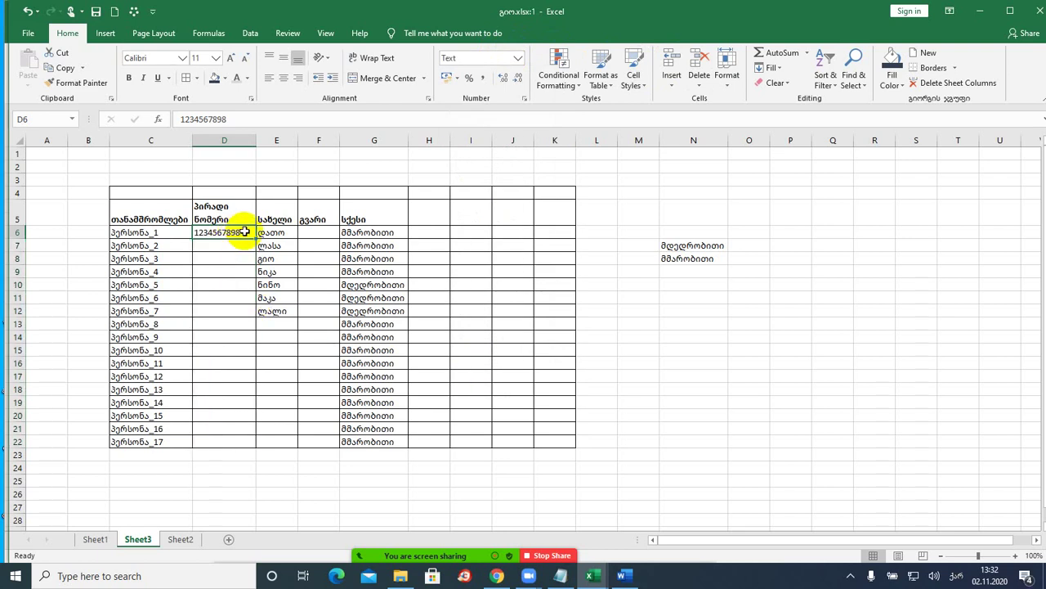
type("111111111")
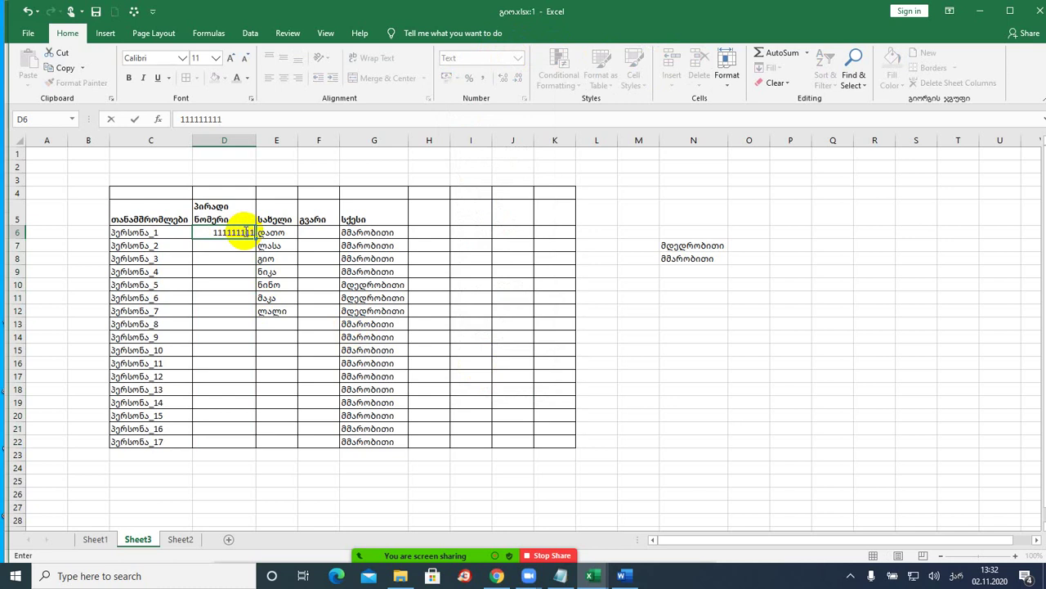
type("111111")
left_click(240, 229)
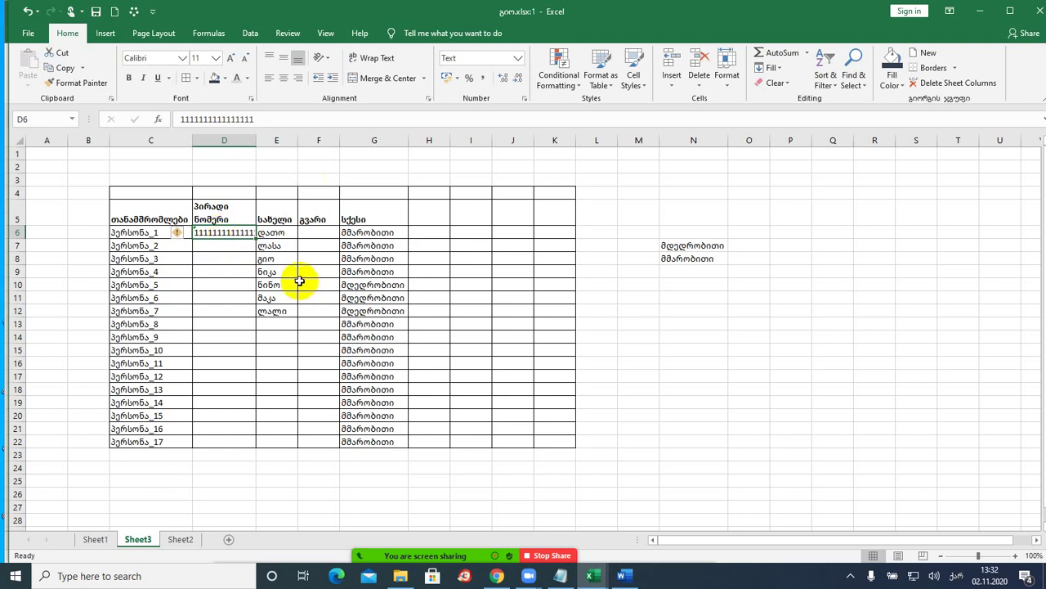
- Open the Consolidate dialog from the Data tools and close it unused, leaving Sum
left_click(250, 34)
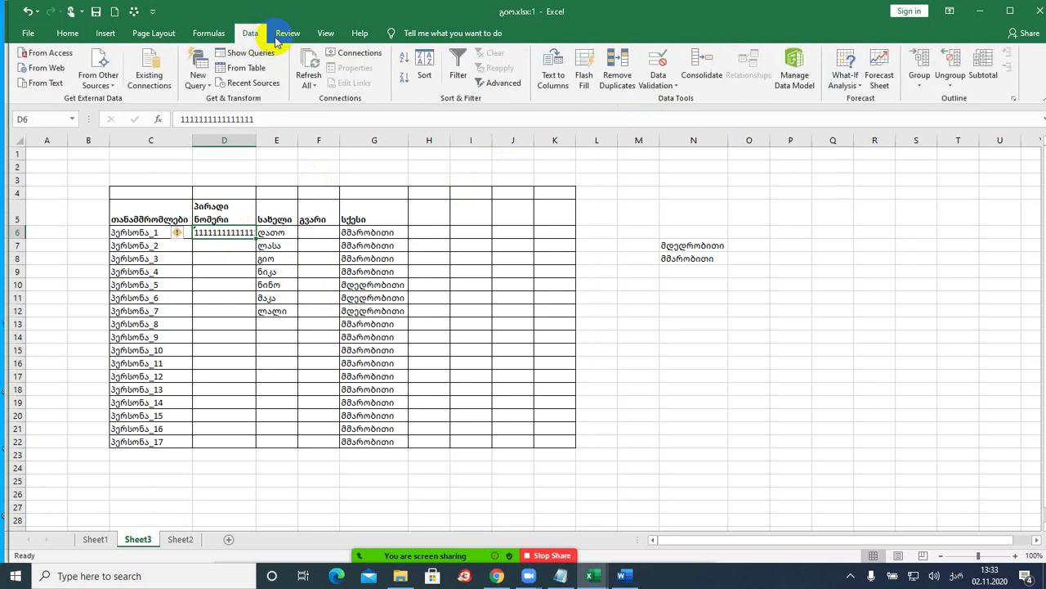
left_click(694, 72)
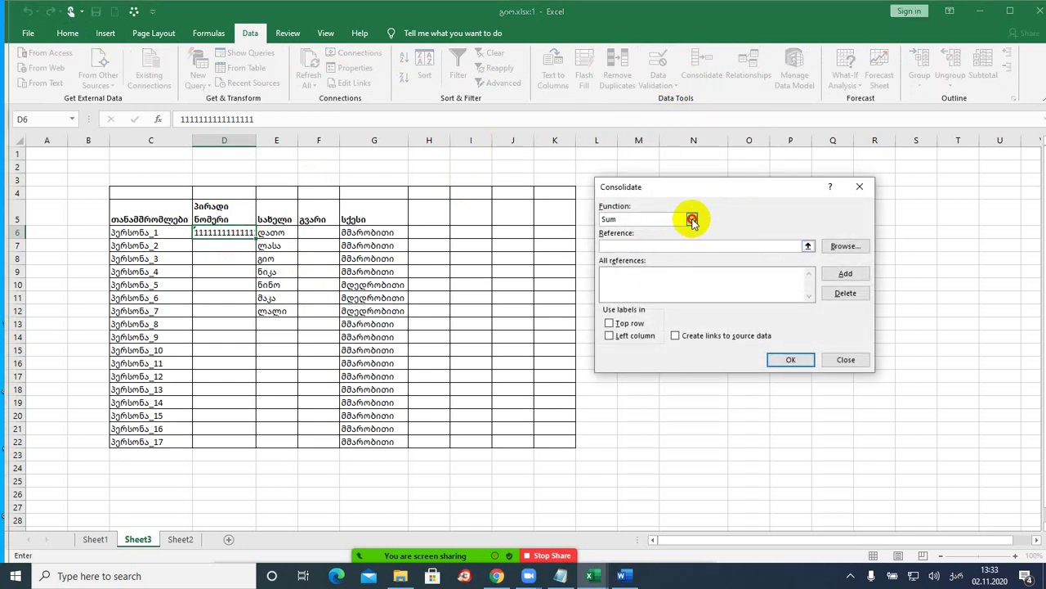
left_click(693, 222)
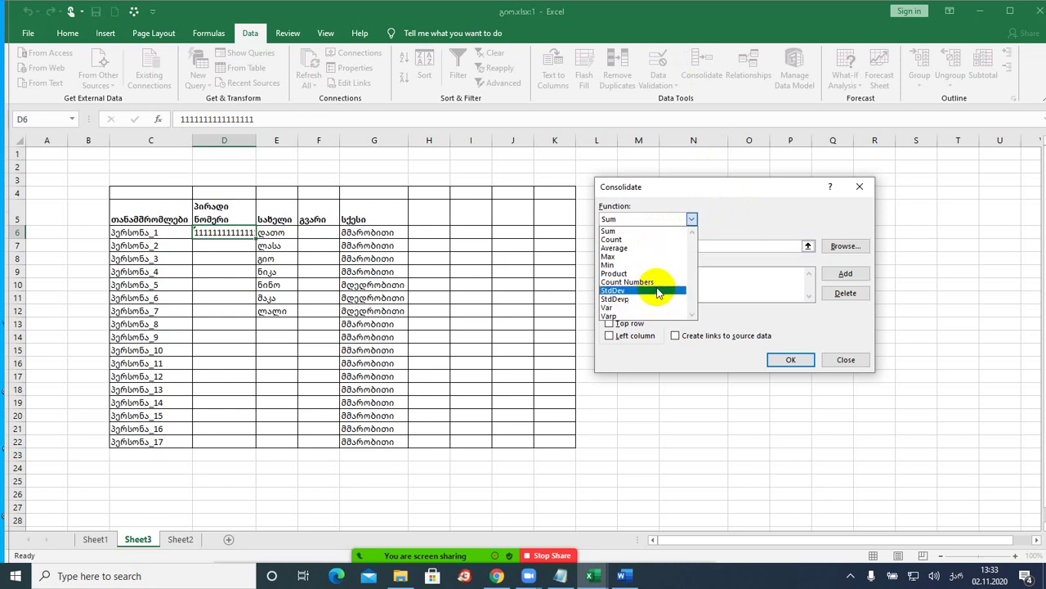
left_click(858, 188)
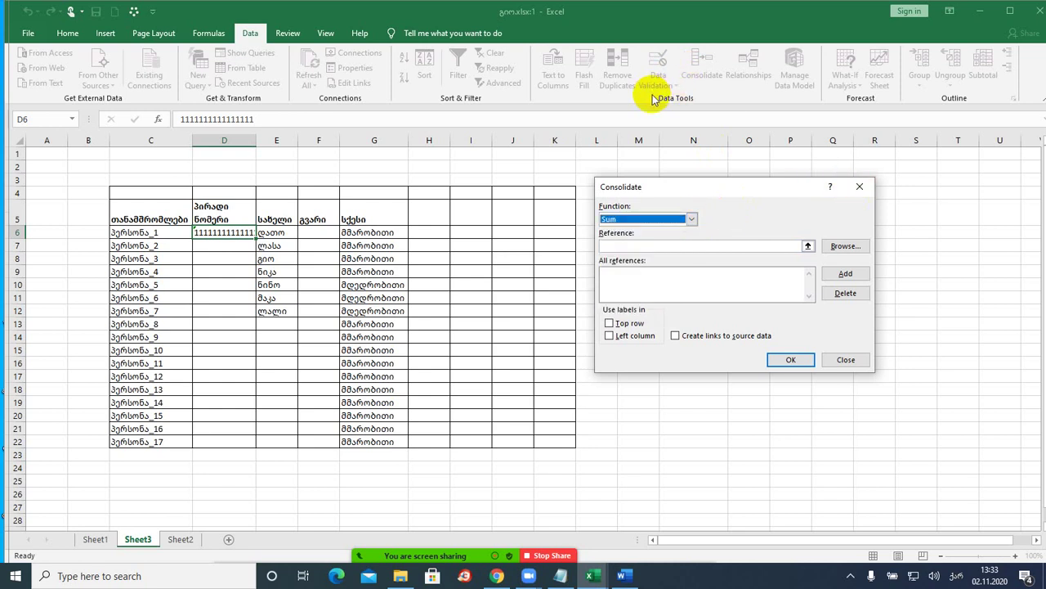
left_click(858, 188)
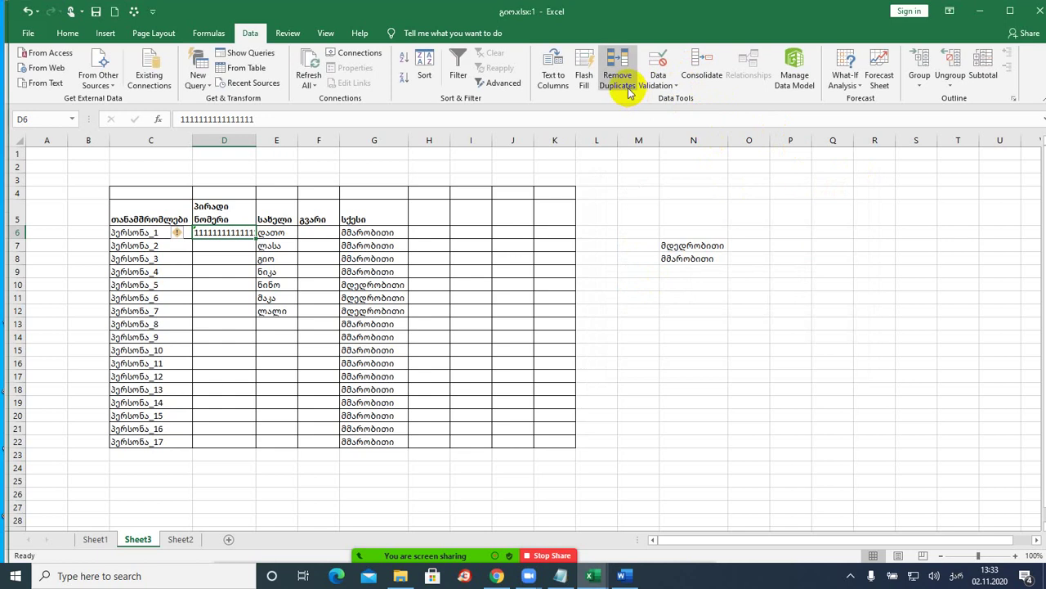
- Close Remove Duplicates without changes and bring up the Data Validation options
left_click(625, 89)
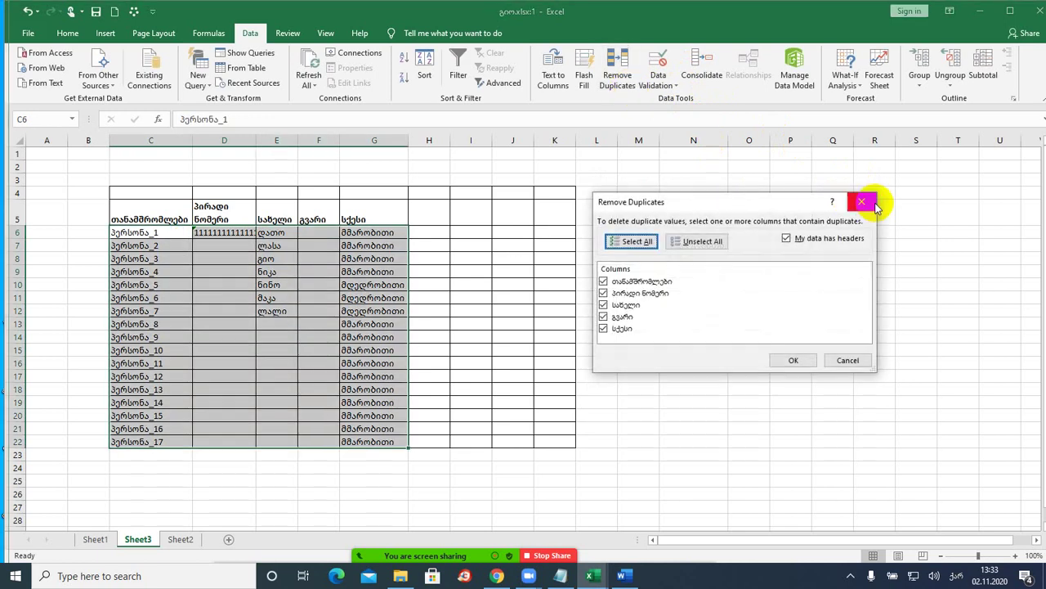
left_click(864, 202)
left_click(659, 85)
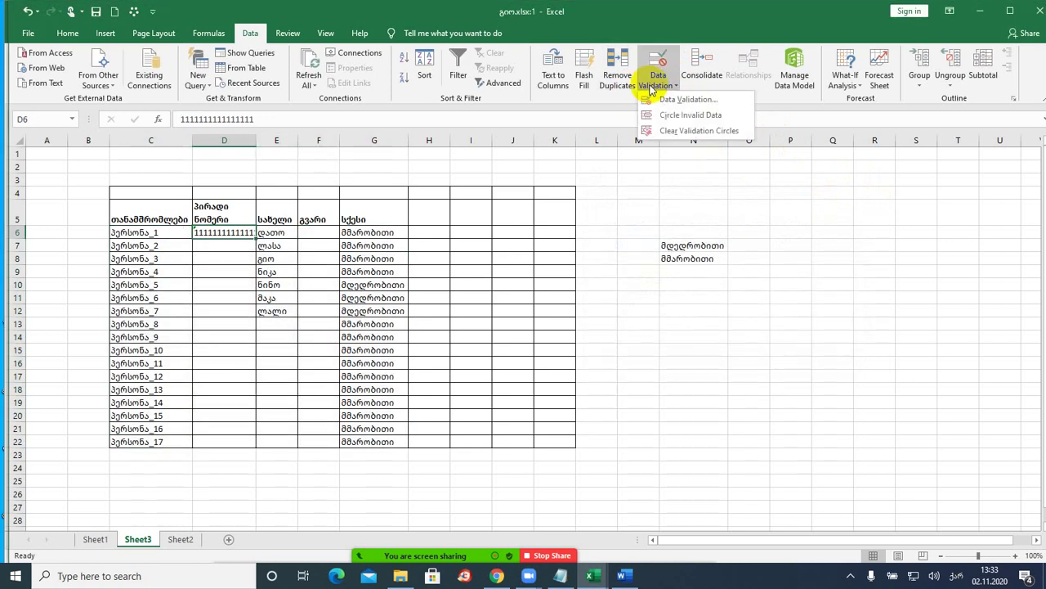
- Set D6's validation criteria to Allow Text length with Data equal to
left_click(664, 100)
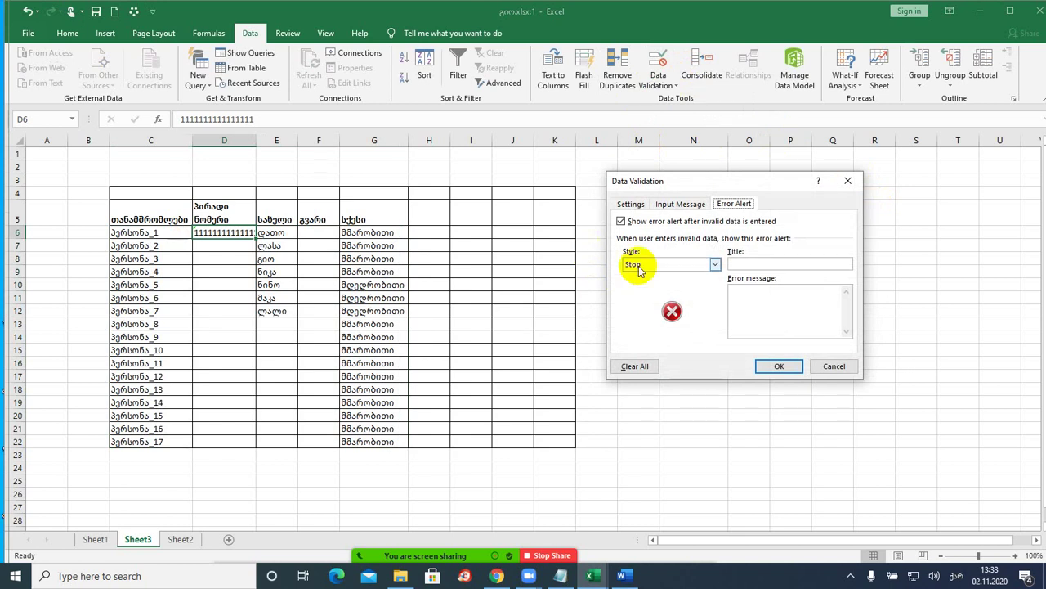
left_click(645, 206)
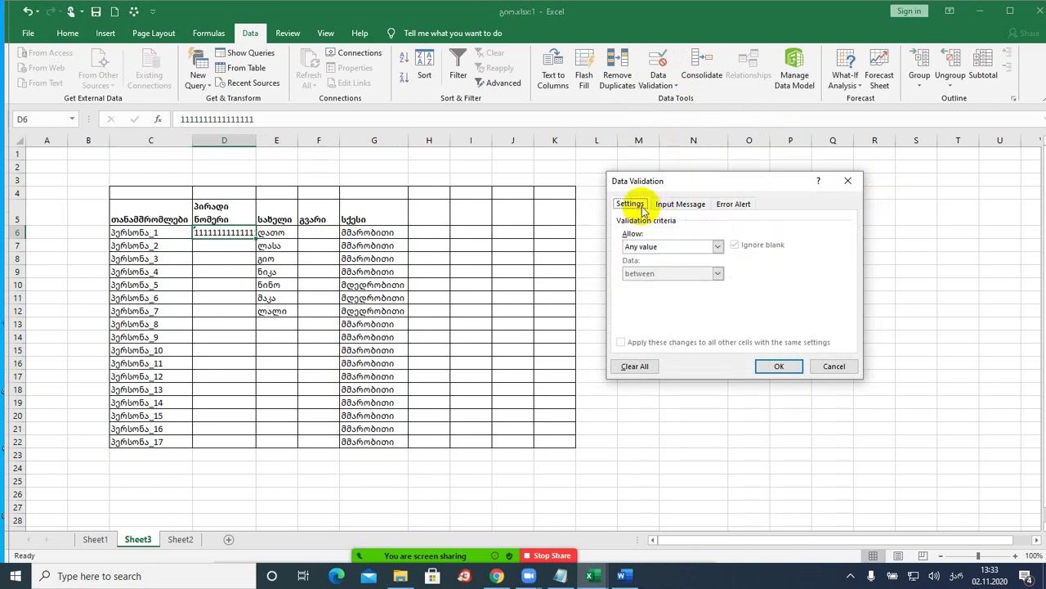
left_click(682, 247)
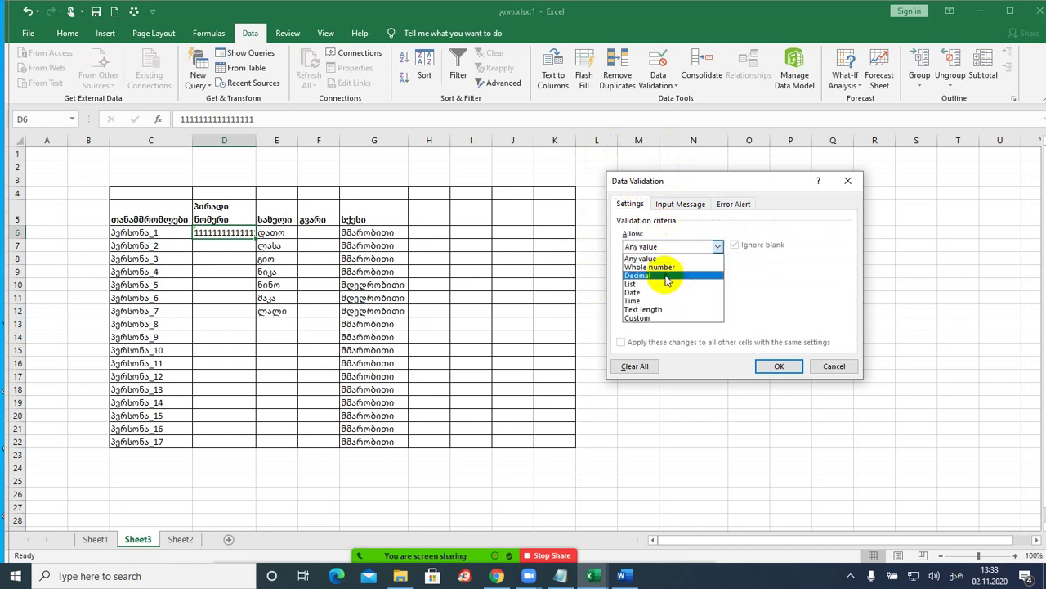
left_click(657, 309)
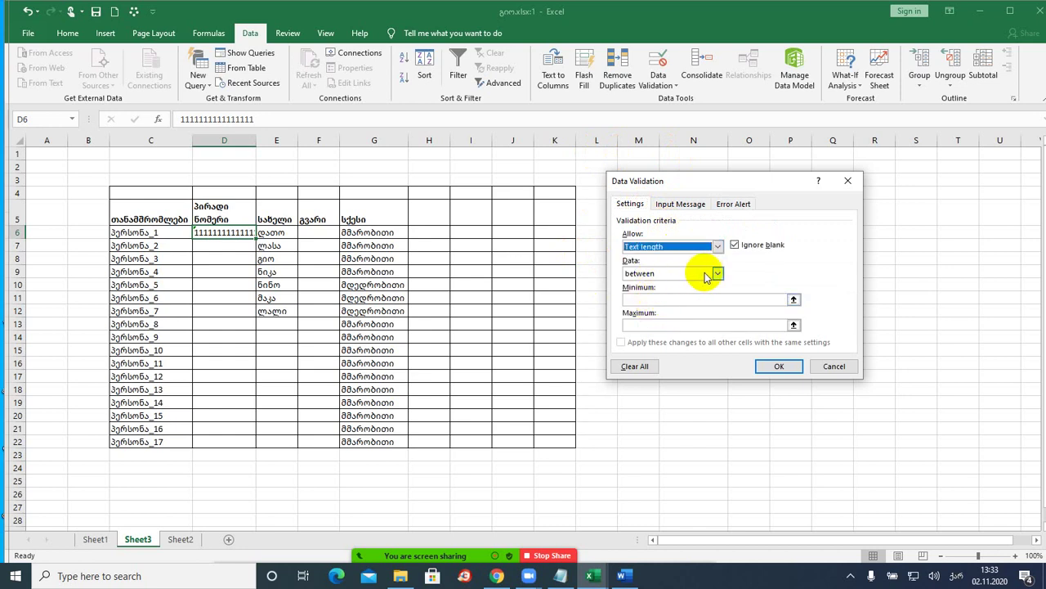
left_click(718, 274)
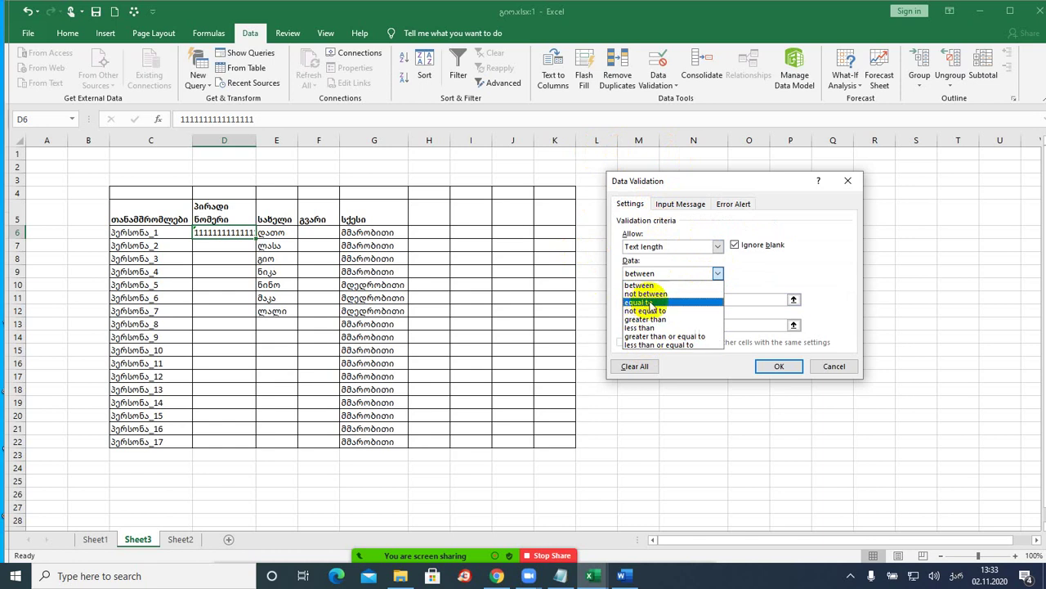
left_click(640, 303)
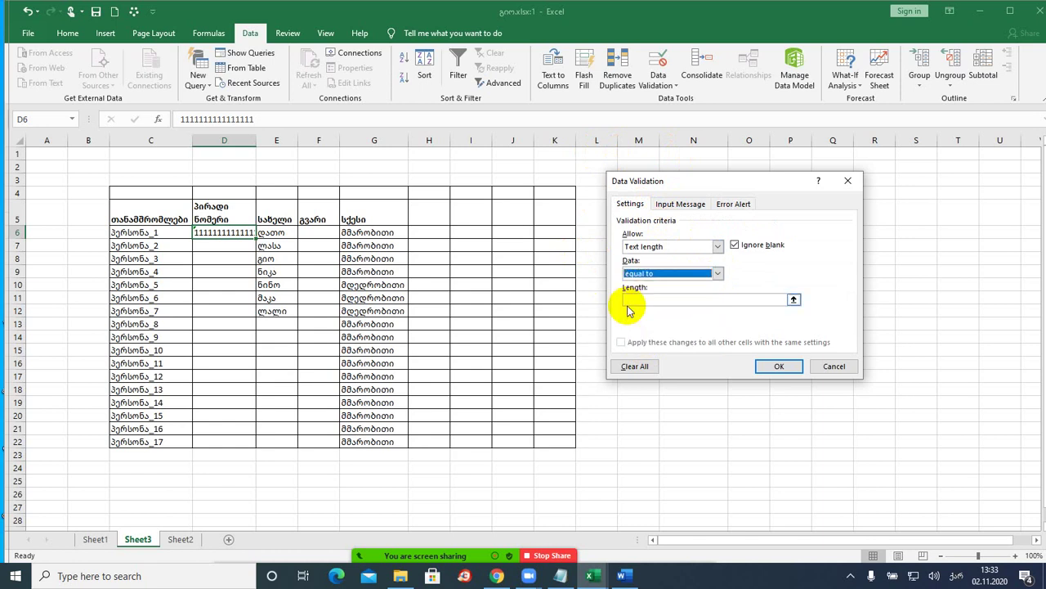
left_click(653, 299)
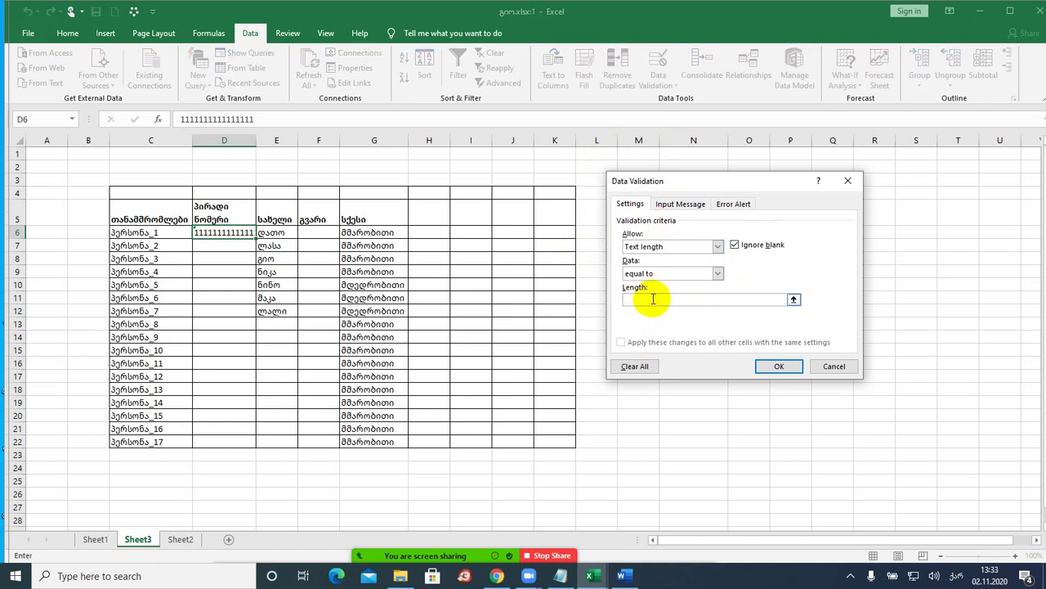
- Enter length 11 and add an input message titled შეტყობინება reading მხოლოდ 11 სიმბოლო
type("11")
left_click(681, 204)
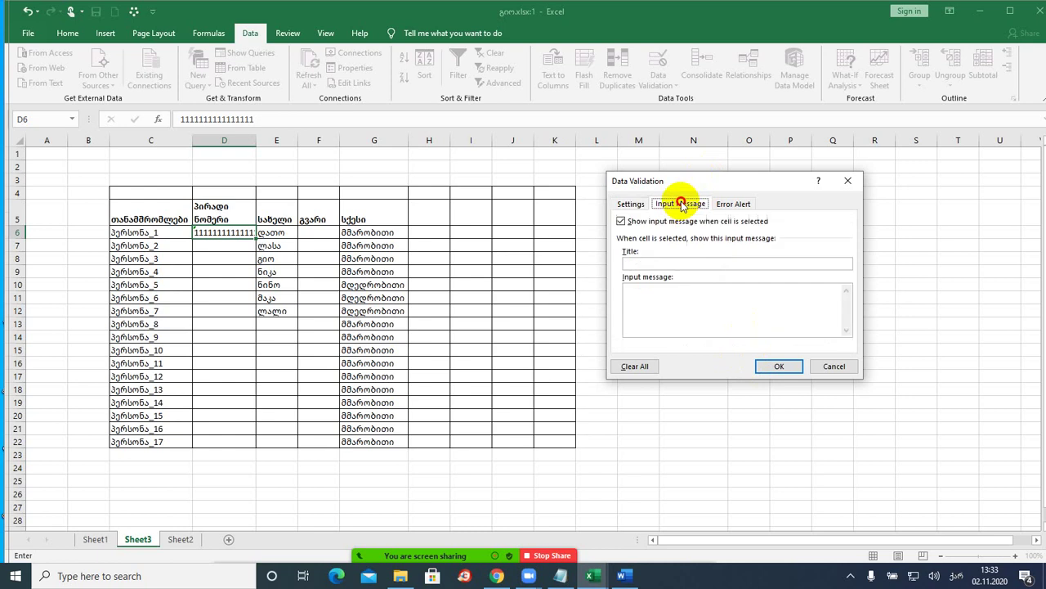
left_click(654, 263)
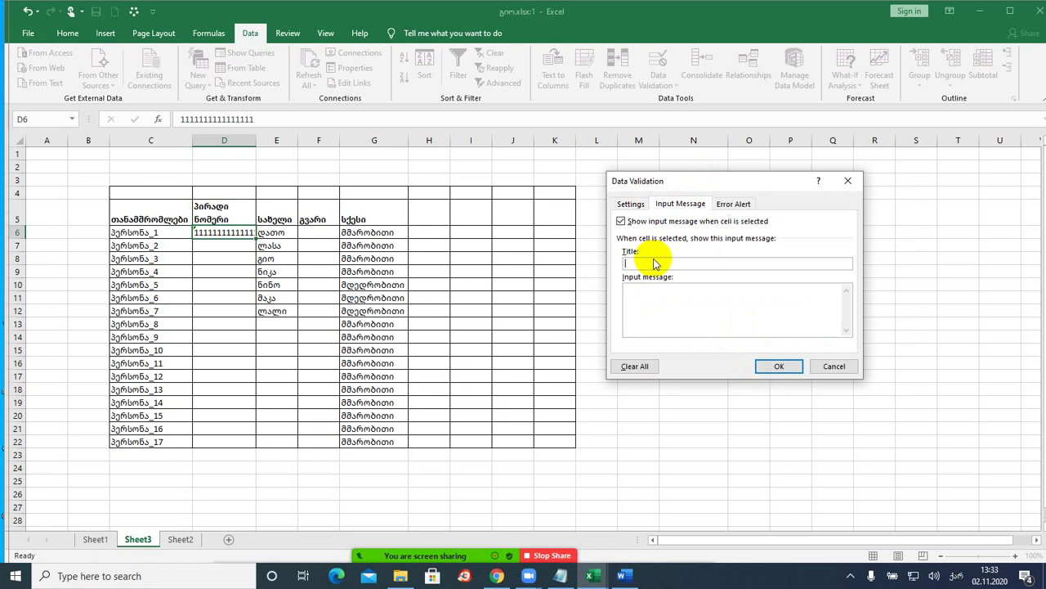
type("შეტყობინება")
left_click(652, 323)
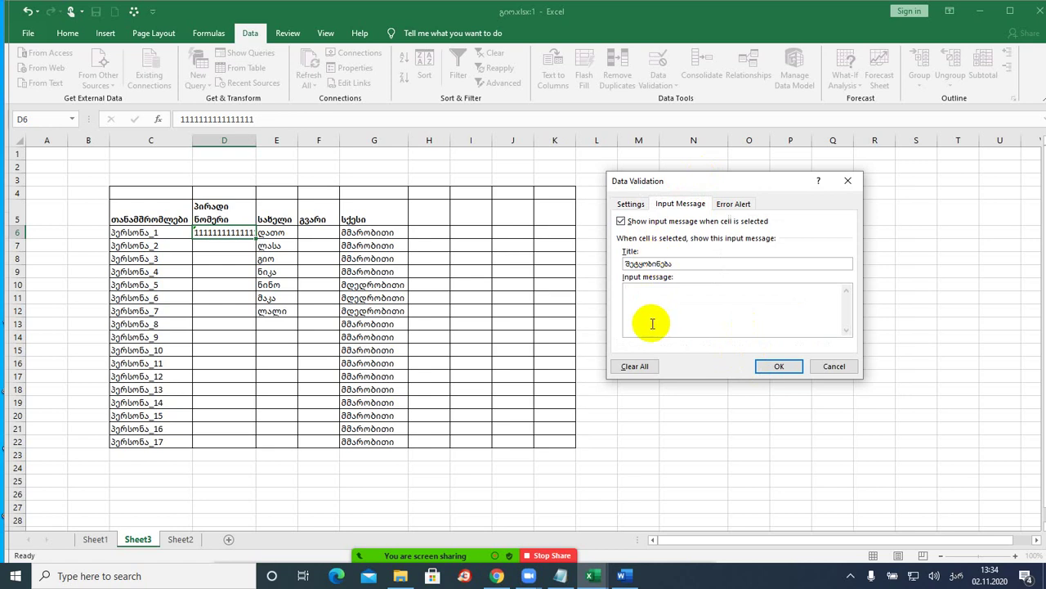
type("მხოლოდ")
type("11 სიმბოლო")
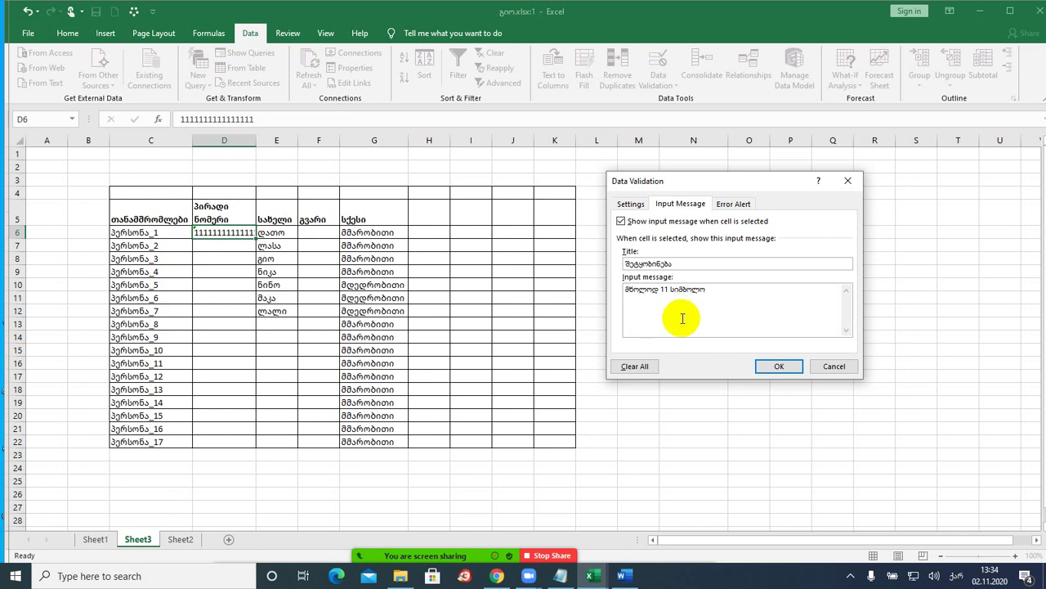
- Set the error alert title to შეცდომა and its message to მხოლოდ 11 სიმბოლო
left_click(729, 205)
left_click(744, 264)
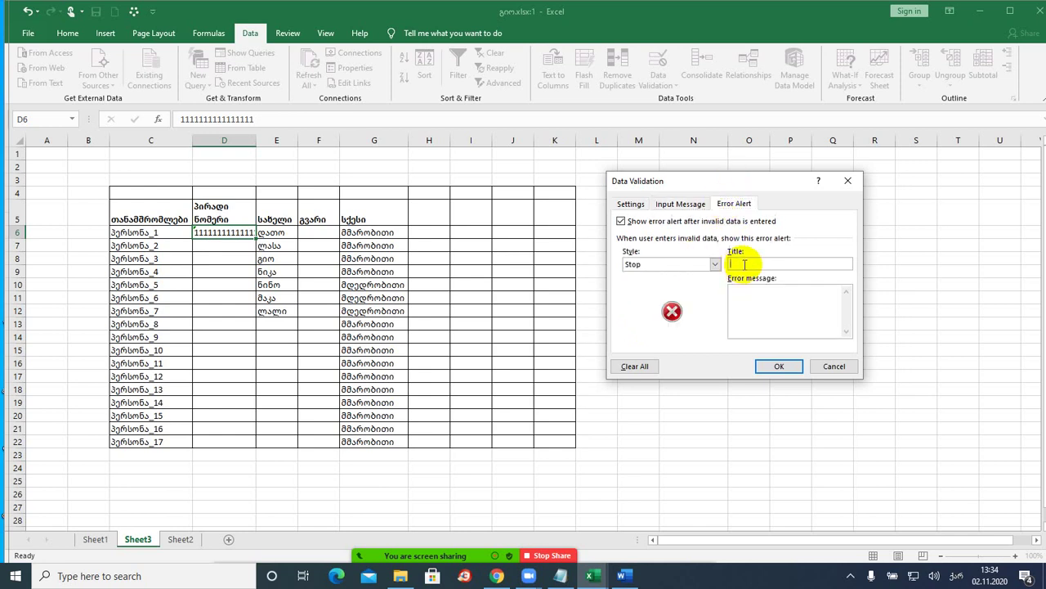
type("შეცდომა")
left_click(783, 308)
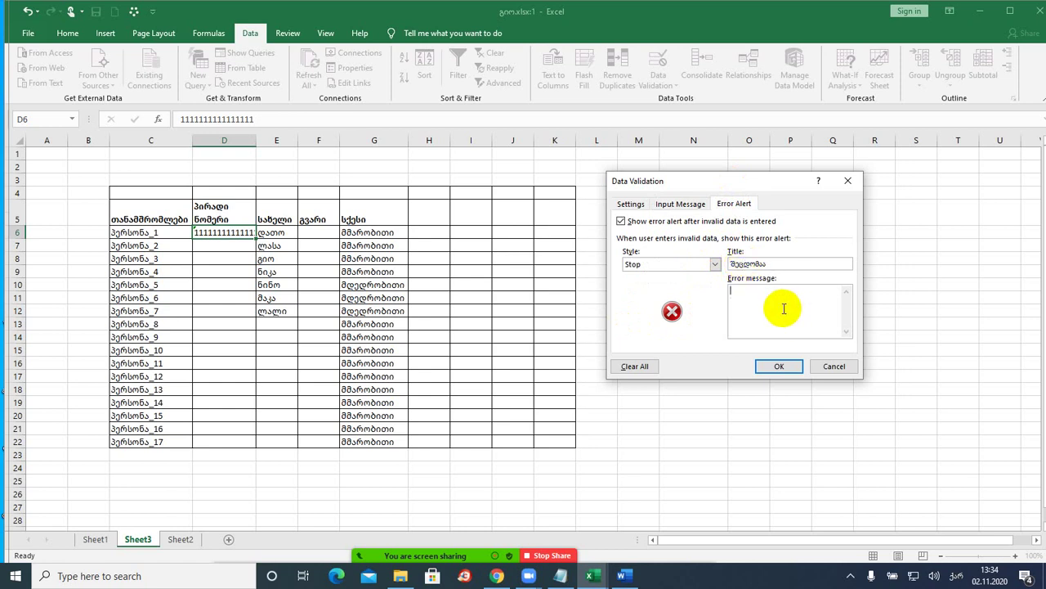
type("მხოლოდ 11 სიმბოლო")
left_click(779, 366)
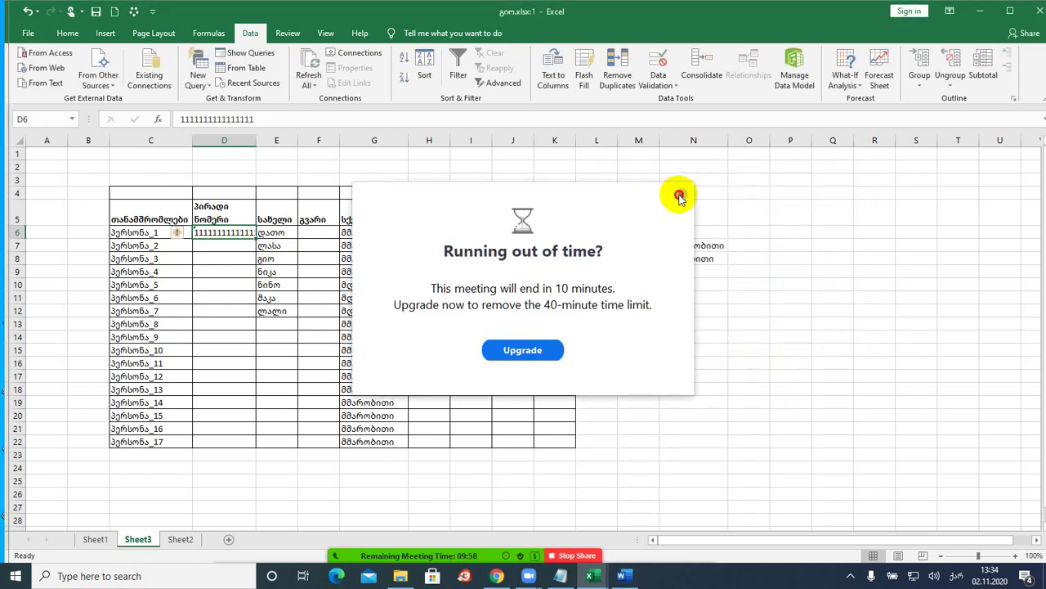
left_click(680, 197)
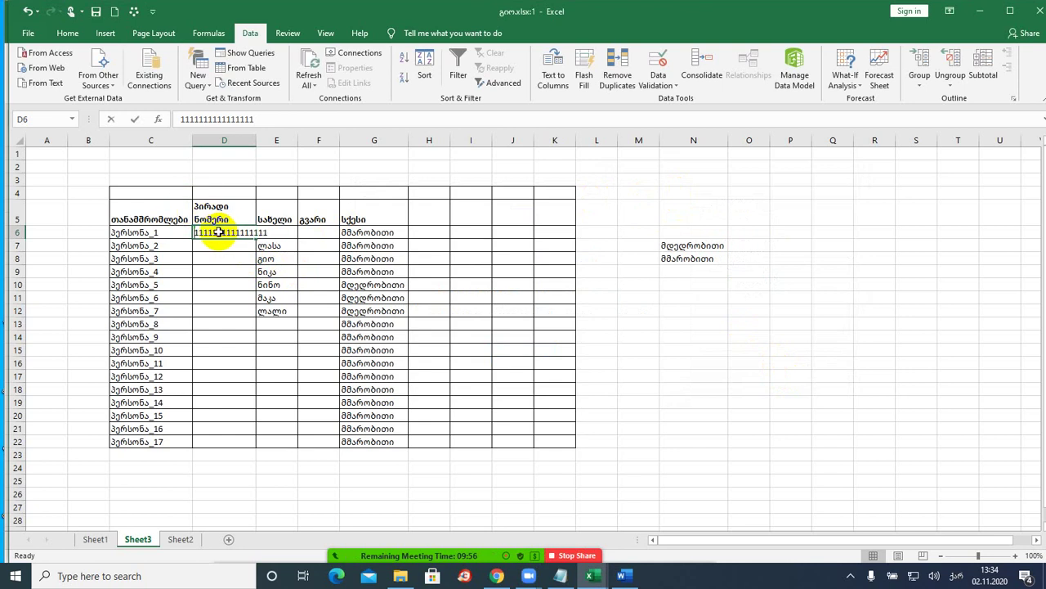
type("111")
key("Return")
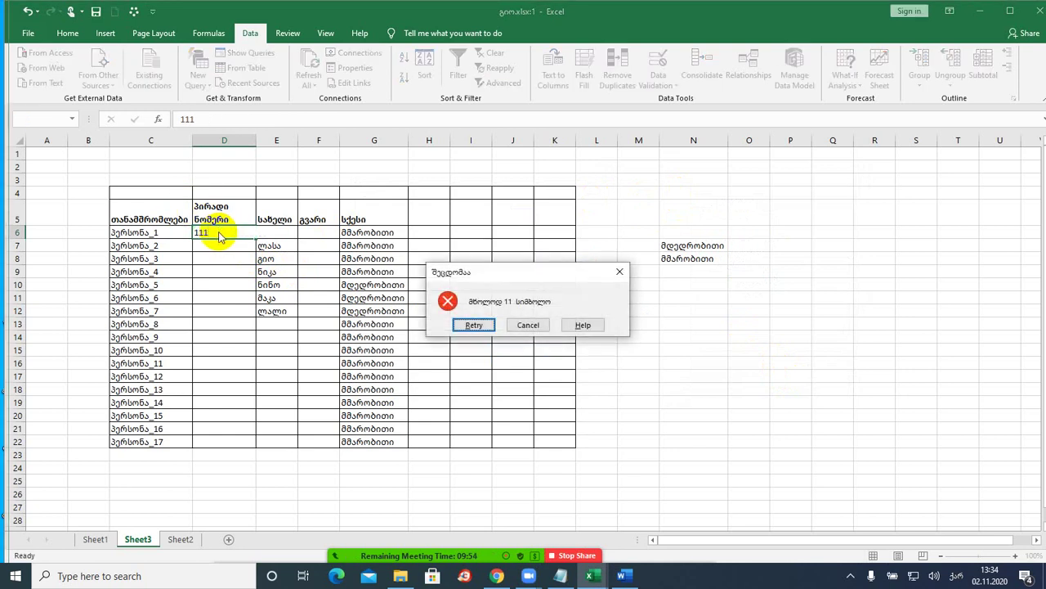
left_click(538, 329)
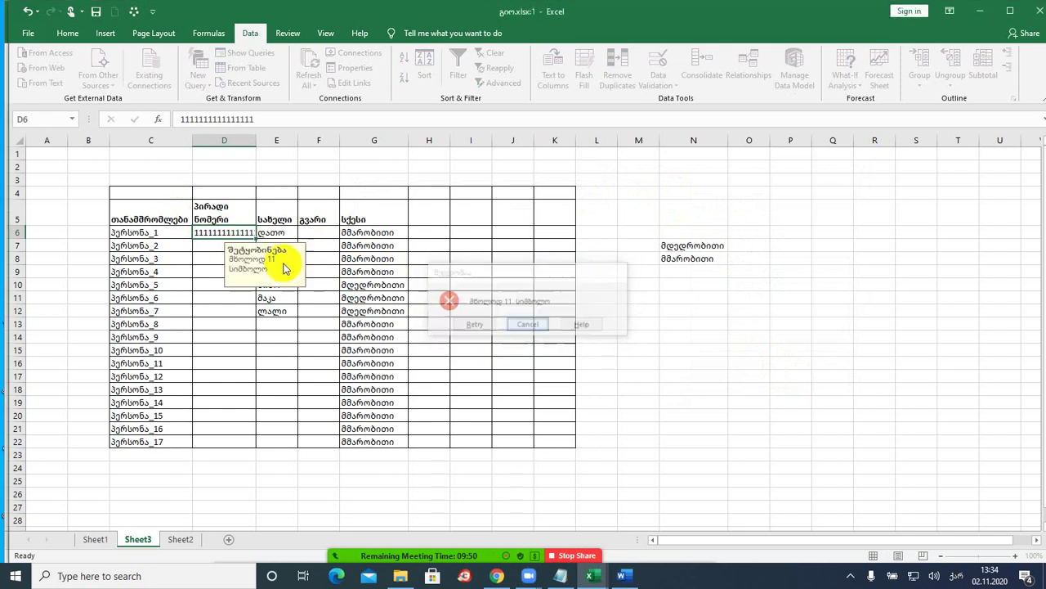
type("111111111")
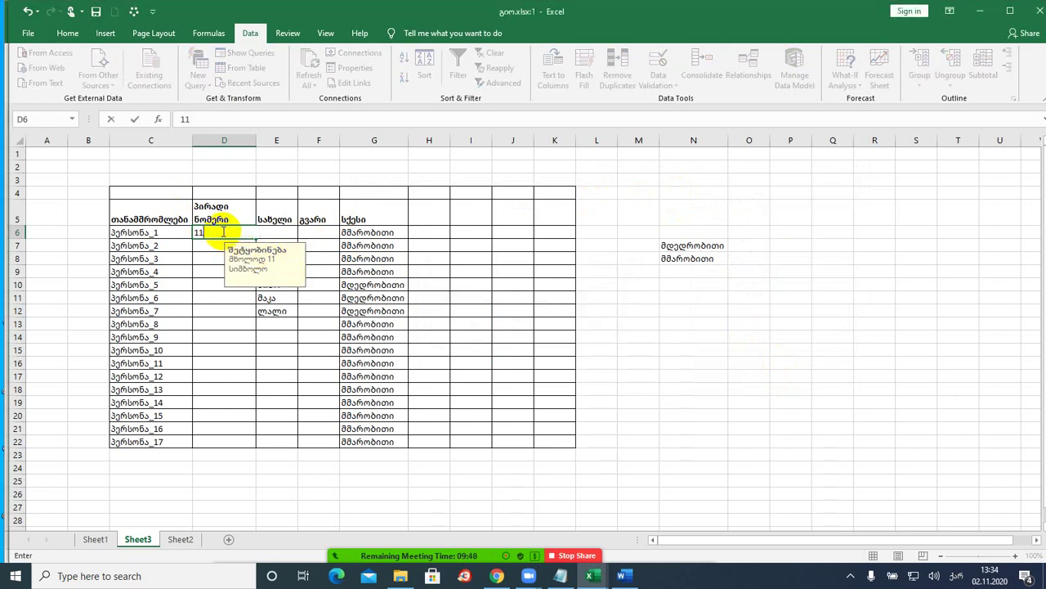
type("111")
key("Return")
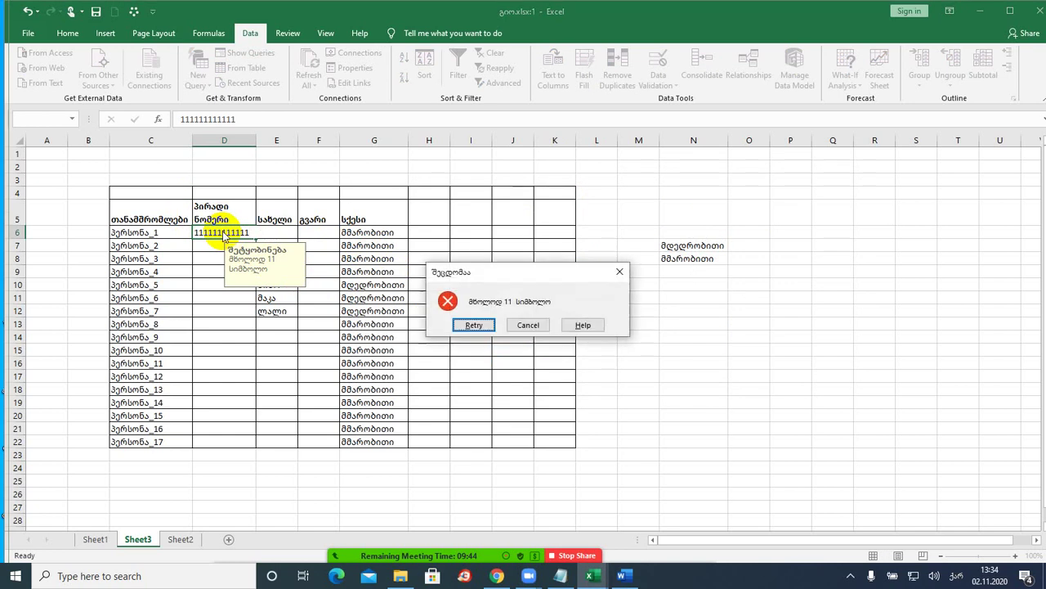
left_click(528, 325)
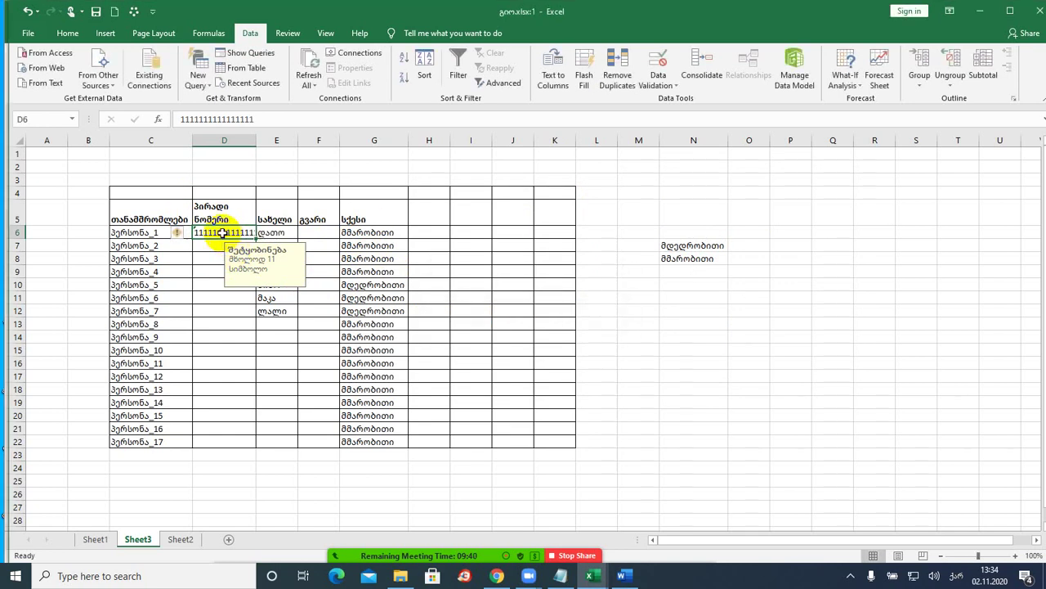
type("0123456")
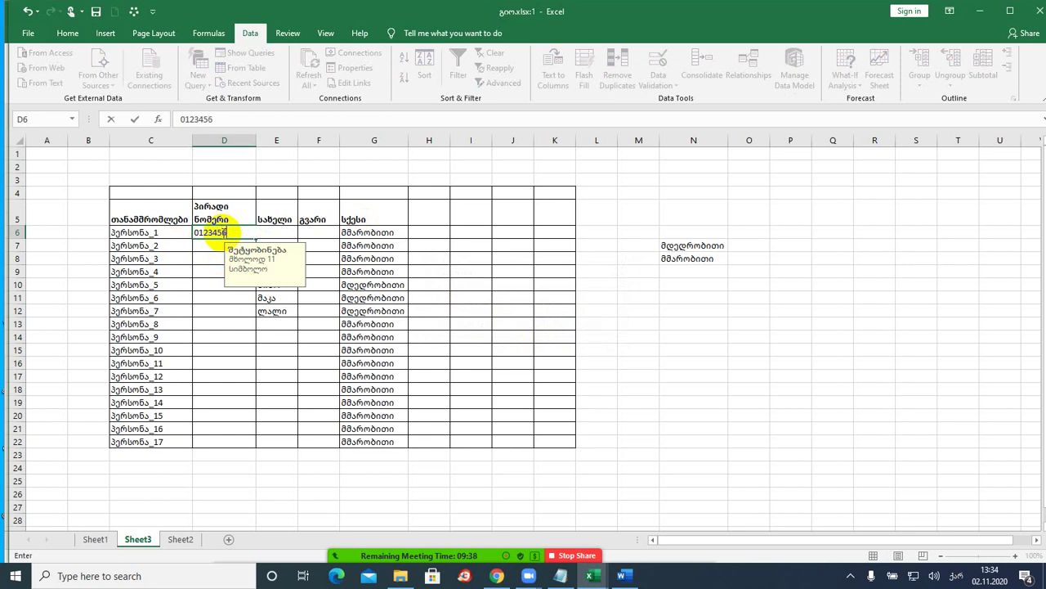
type("7899")
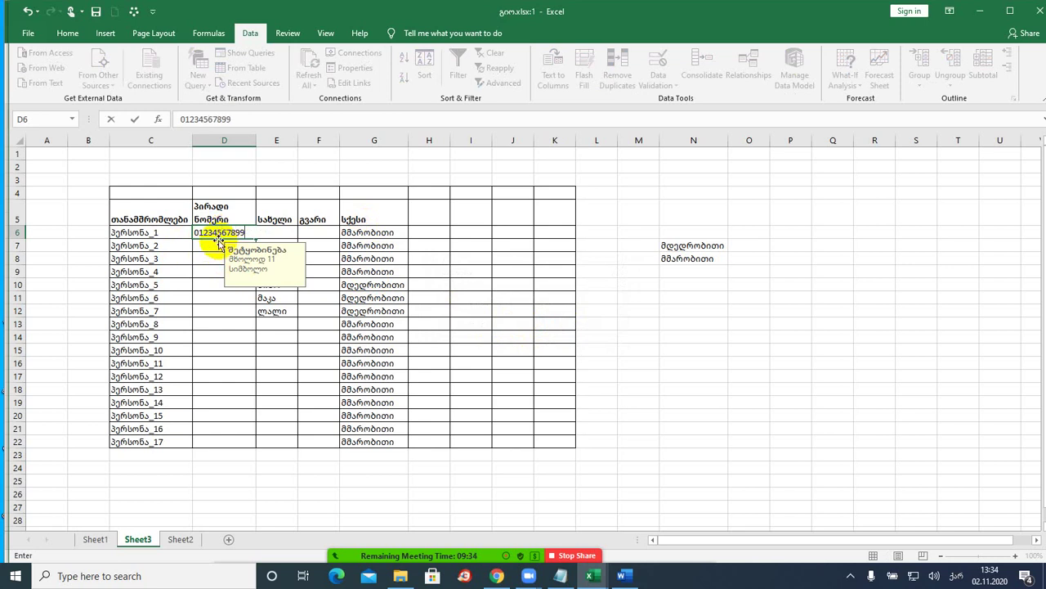
key("BackSpace")
key("BackSpace")
key("BackSpace")
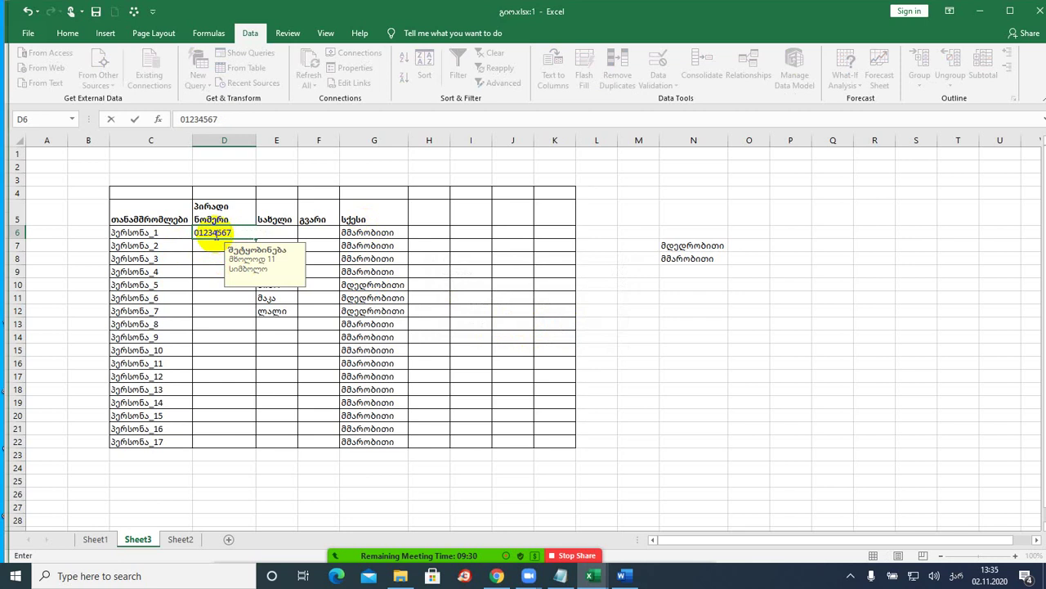
type("77")
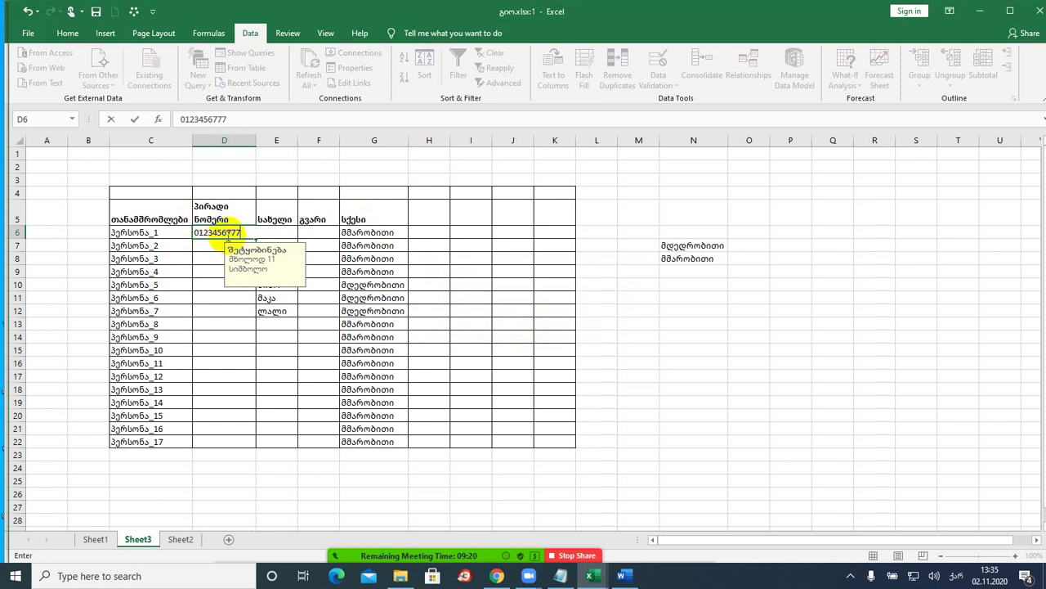
type("7")
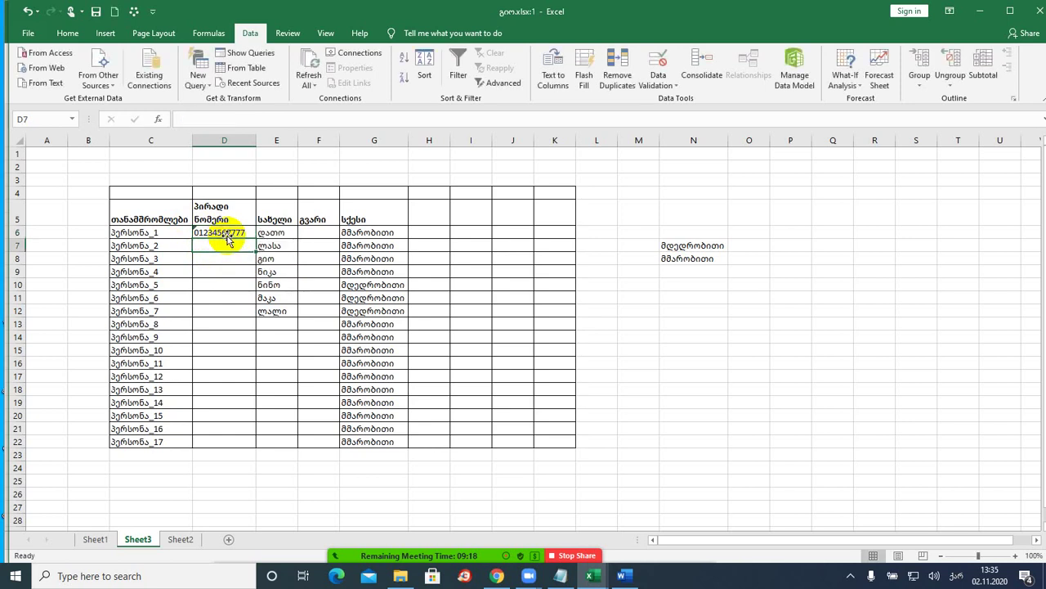
key("ctrl+Return")
left_click_drag(258, 239, 243, 445)
left_click(234, 364)
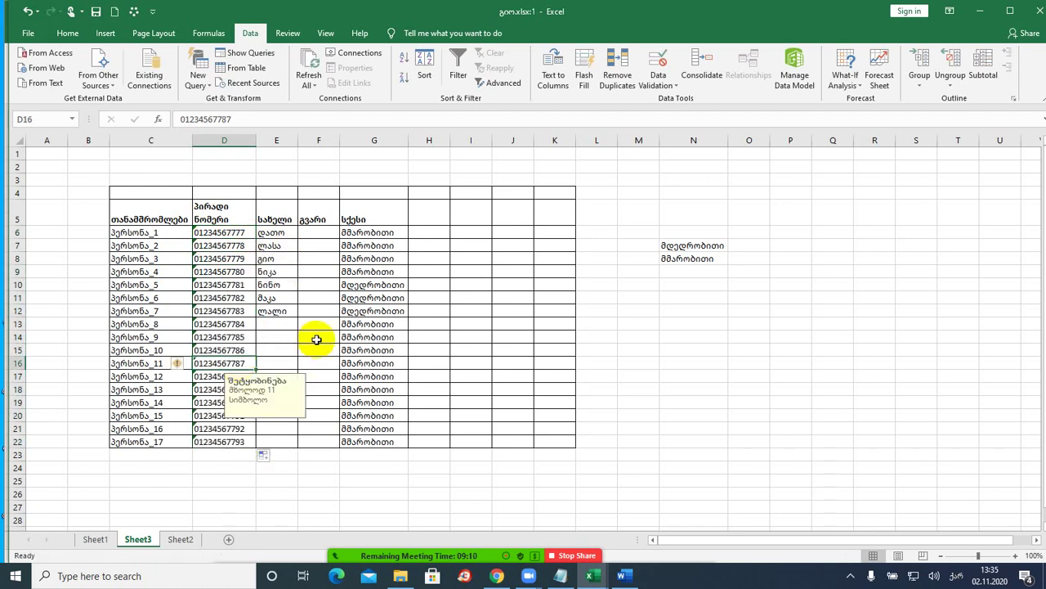
left_click(222, 233)
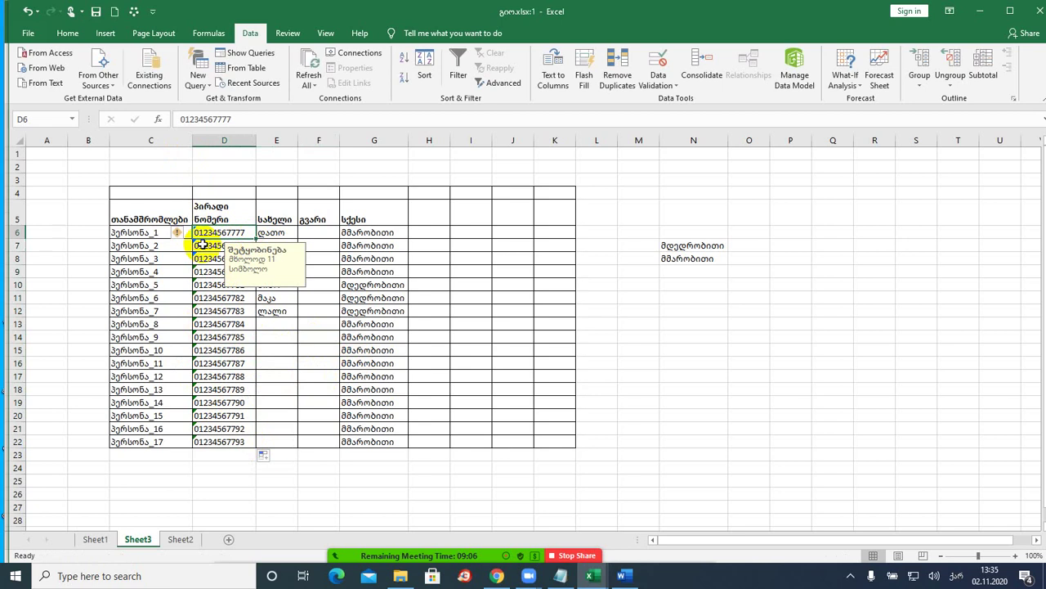
left_click(392, 232)
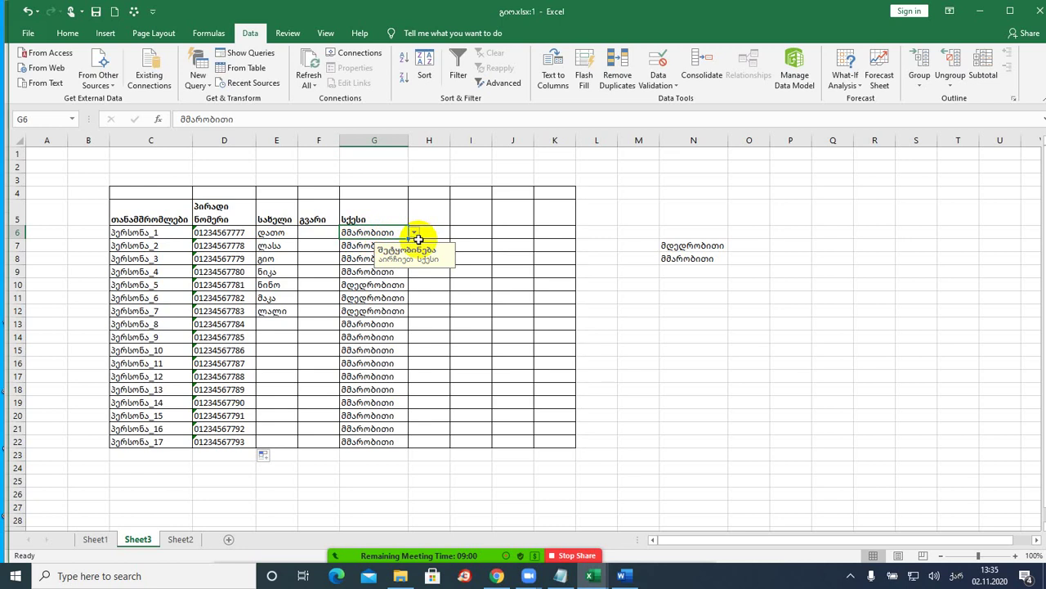
left_click(241, 230)
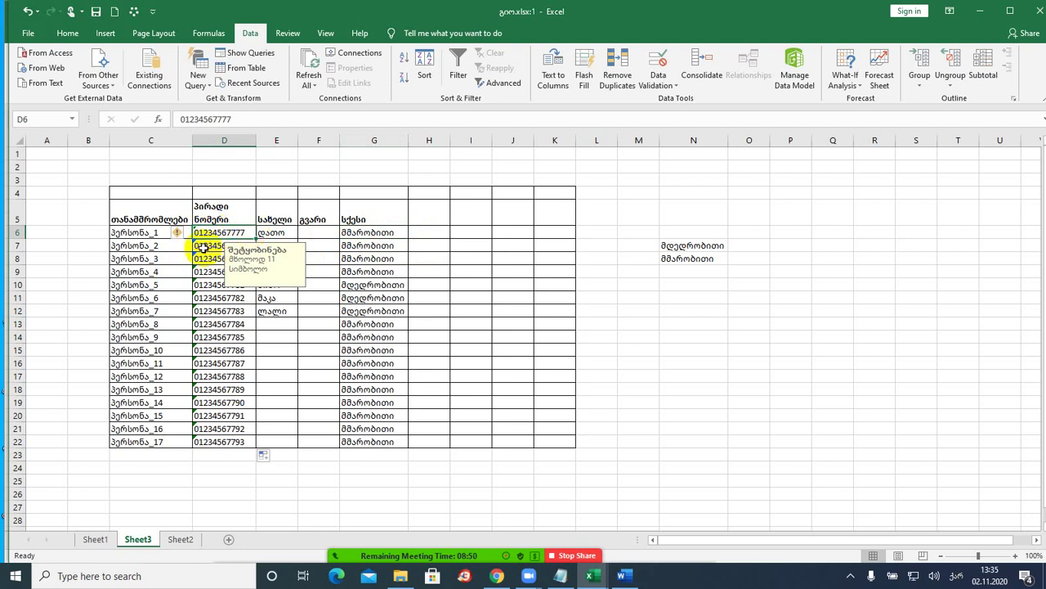
- Spot-check filled IDs such as D15, return to D6, and bring up the Word assignment
left_click(205, 416)
left_click(203, 350)
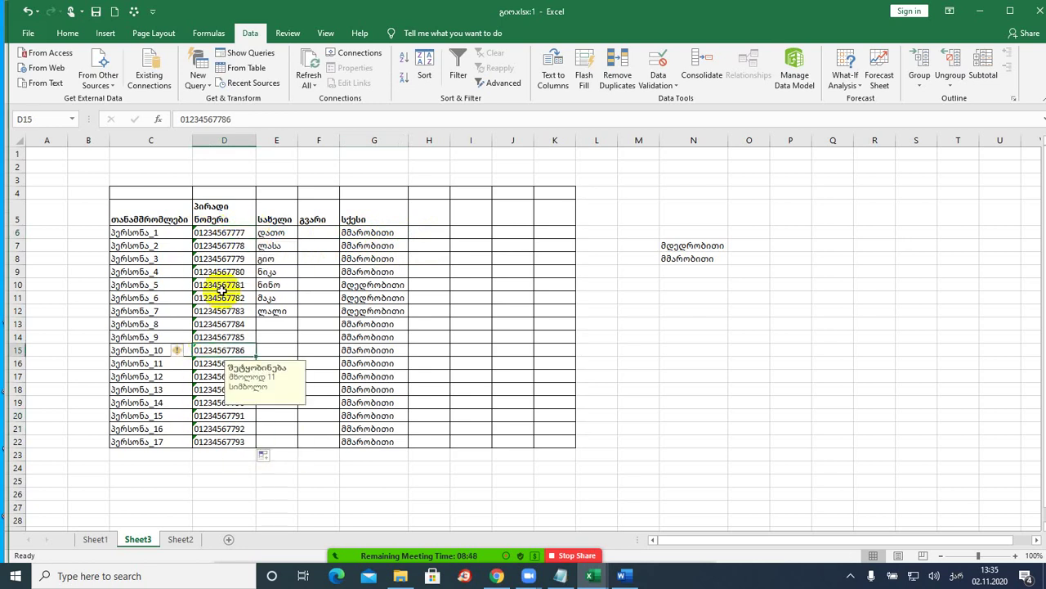
left_click(209, 244)
left_click(209, 236)
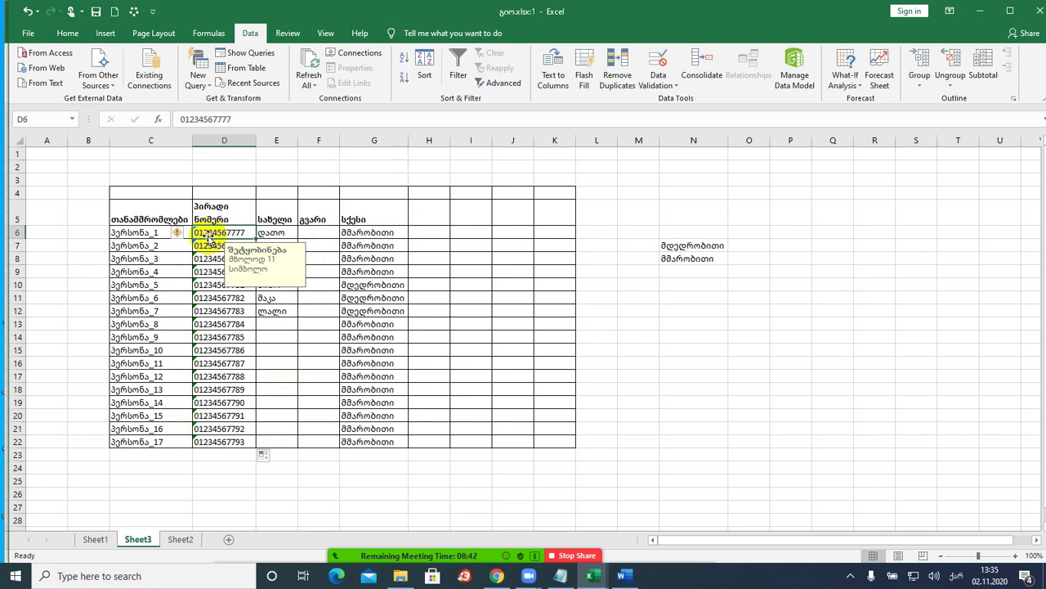
left_click(559, 577)
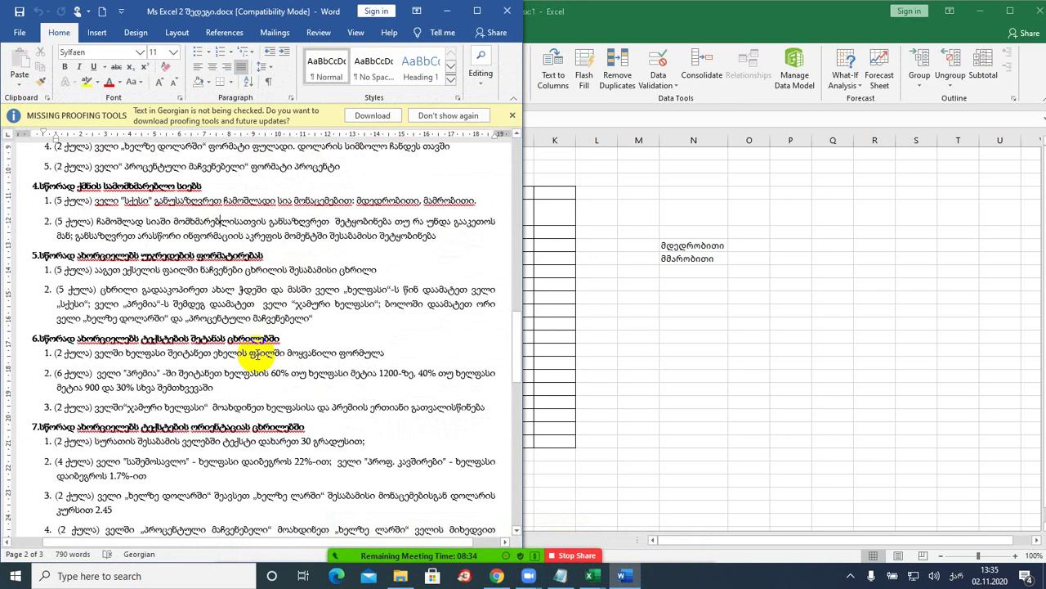
scroll(253, 353, "up", 1)
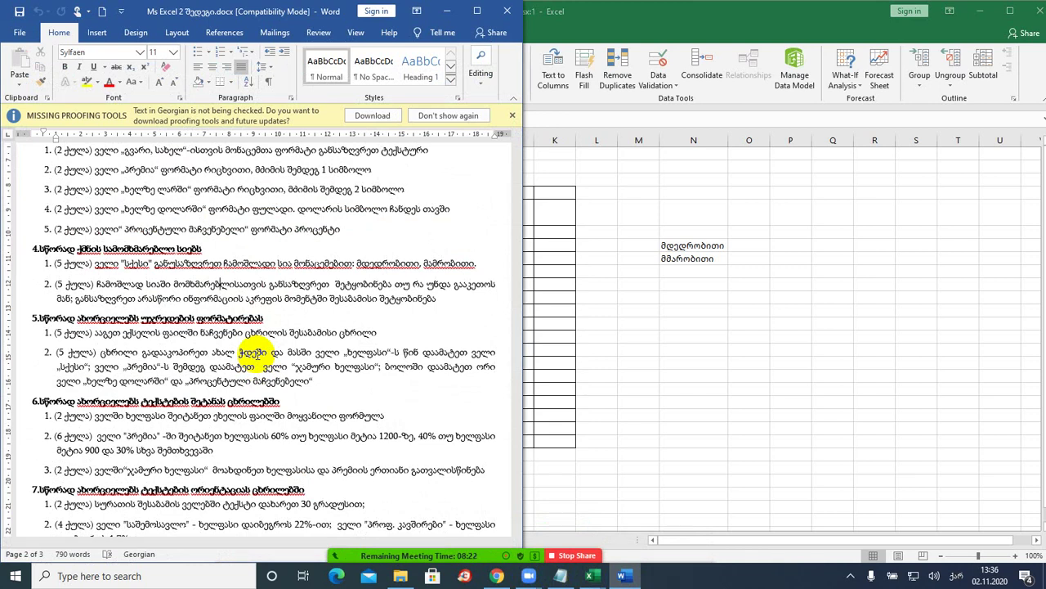
scroll(238, 348, "down", 1)
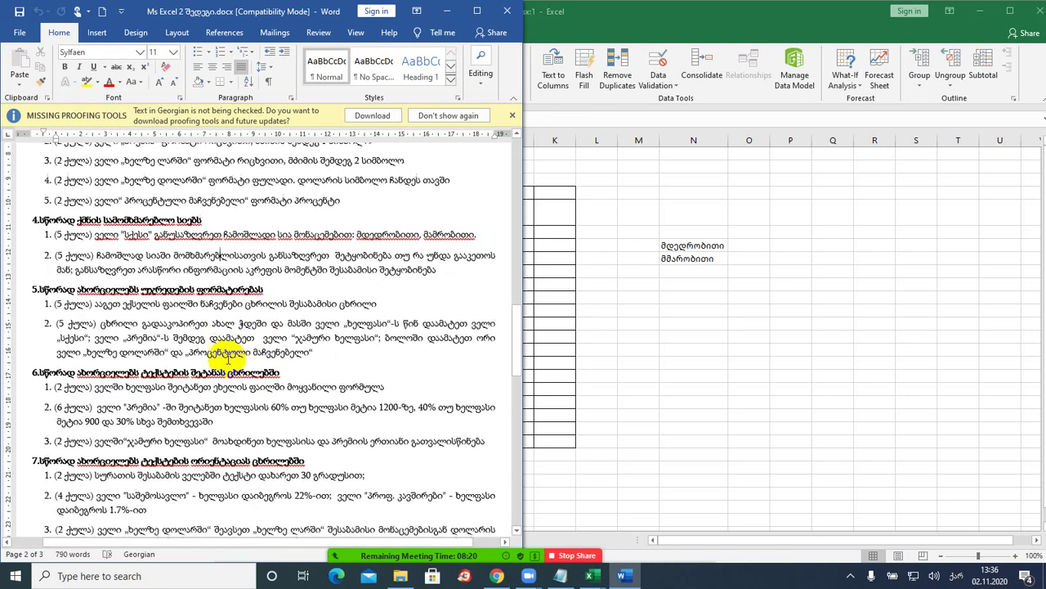
scroll(233, 323, "down", 2)
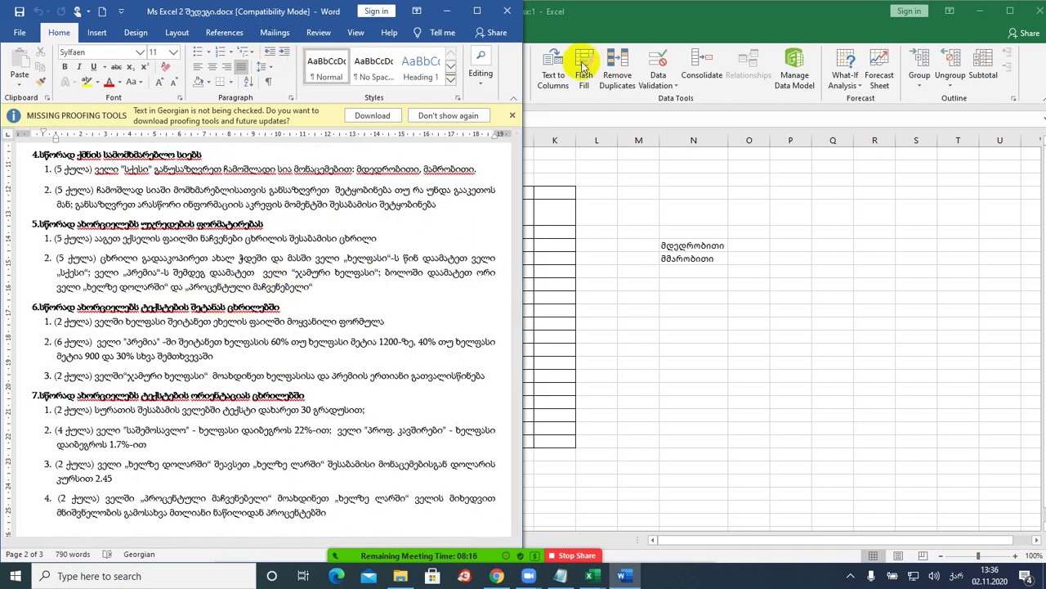
left_click(607, 18)
double_click(607, 18)
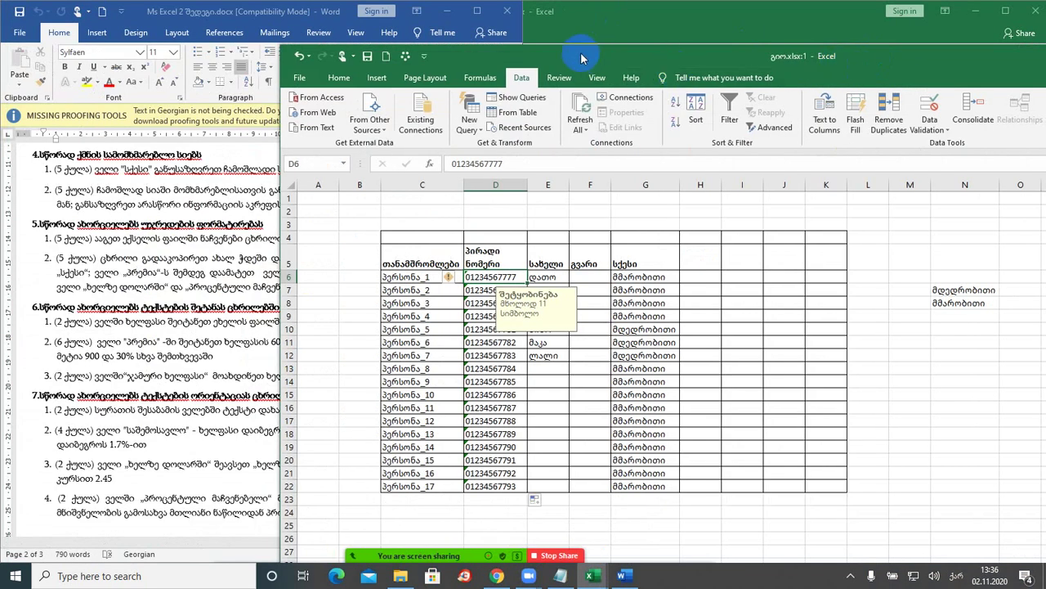
- Dock Excel beside Word and delete the empty sheet columns A and B
left_click_drag(579, 52, 1043, 53)
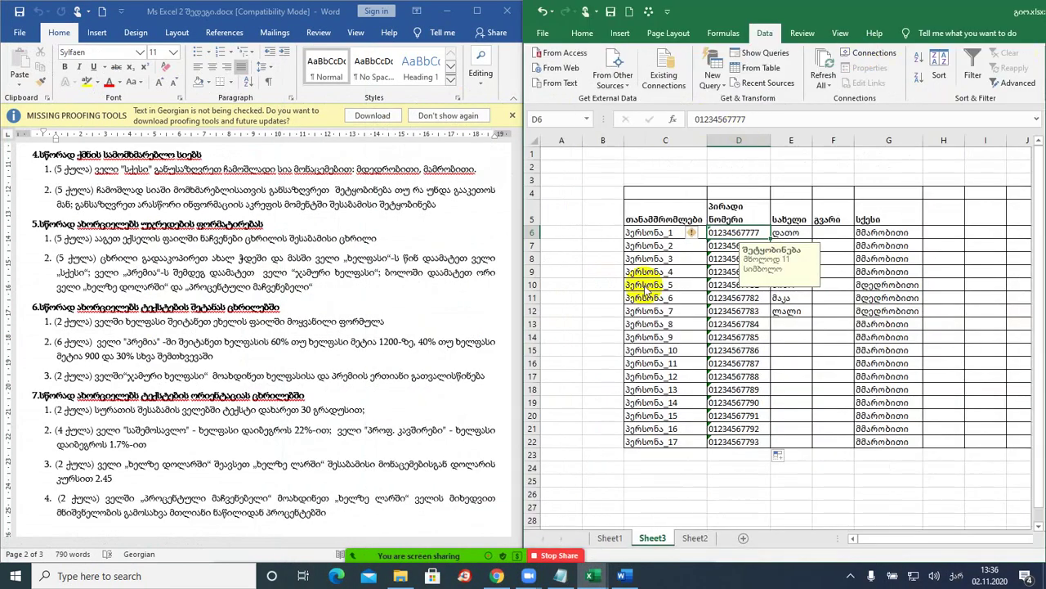
left_click_drag(559, 206, 600, 205)
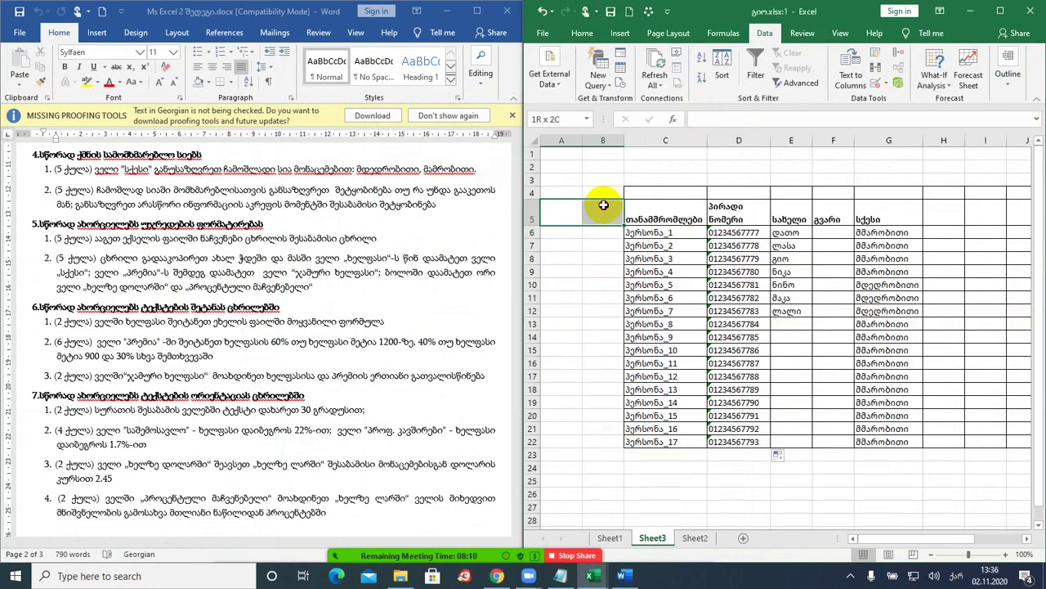
left_click(582, 33)
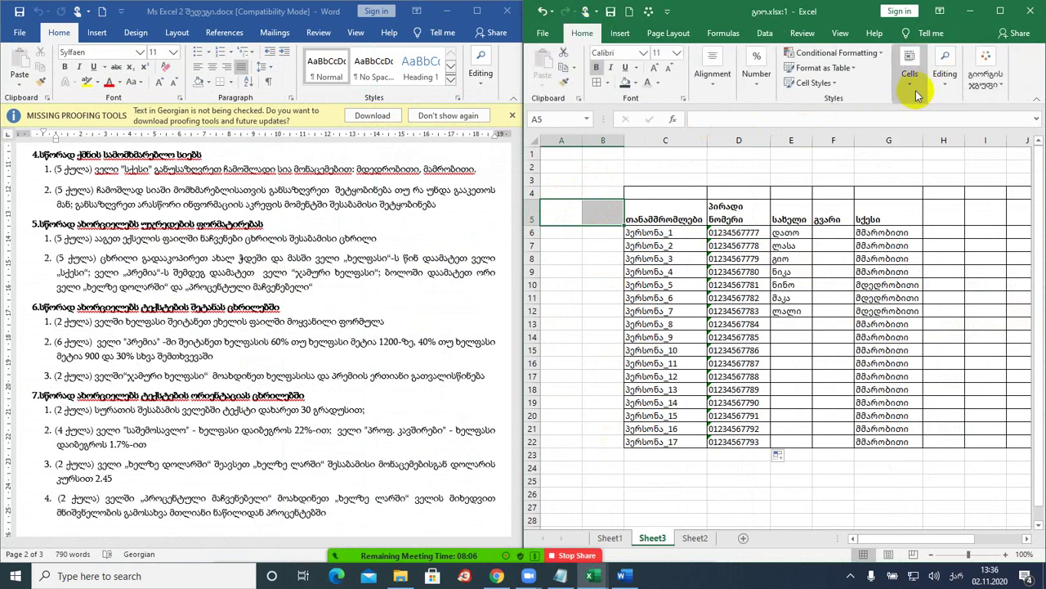
left_click(910, 75)
left_click(938, 131)
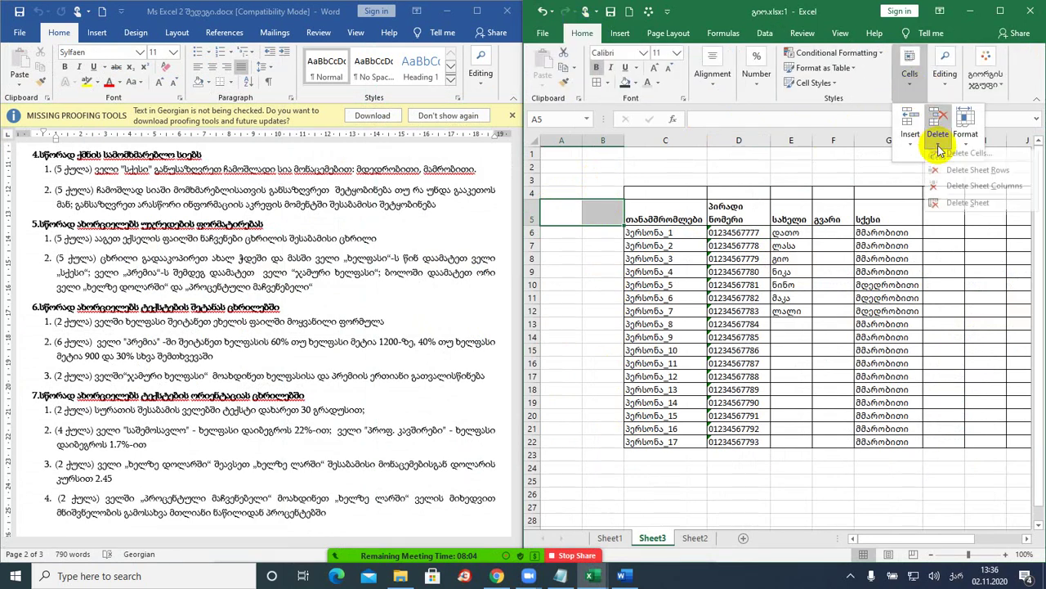
left_click(959, 191)
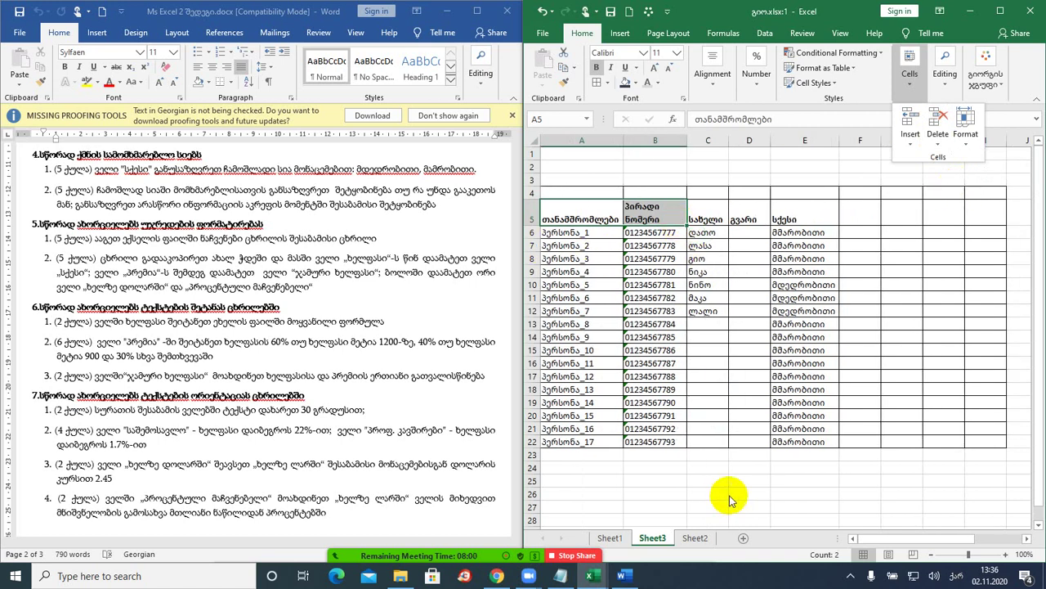
- Narrow the Excel window and return to the Word task document
left_click_drag(865, 539, 864, 540)
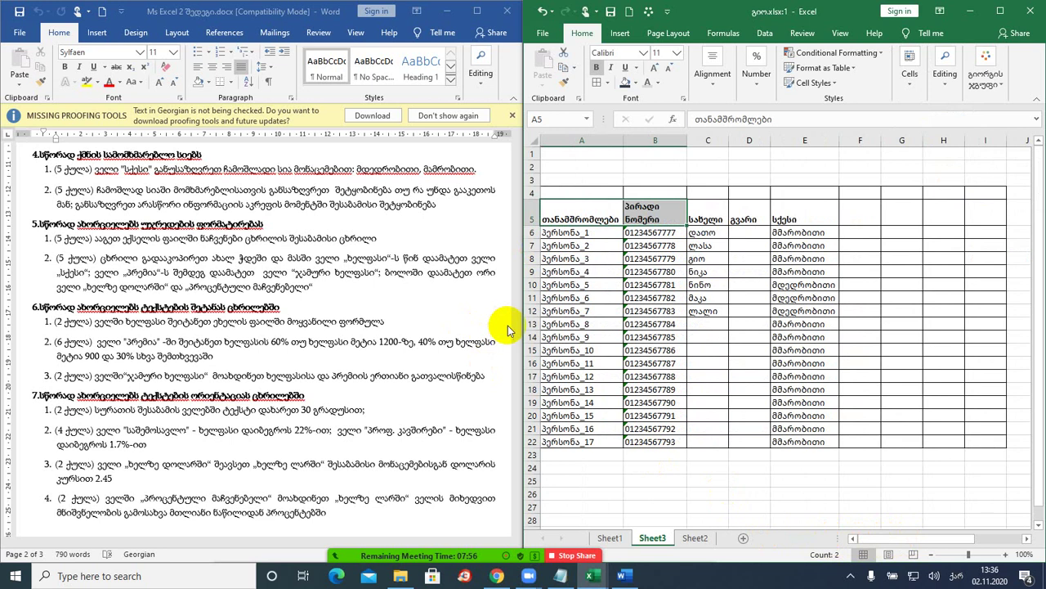
left_click_drag(523, 319, 545, 321)
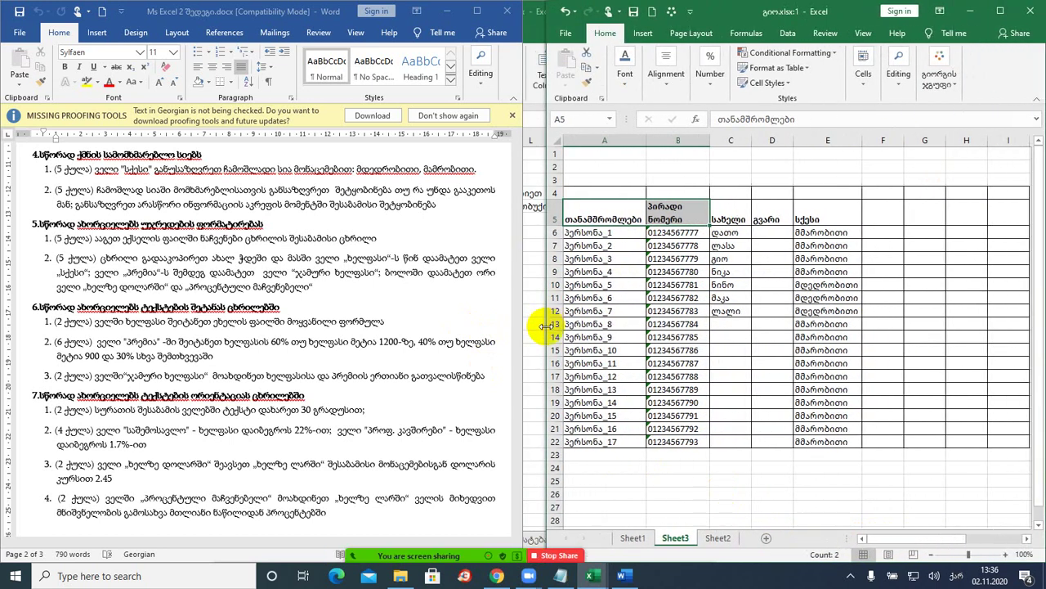
left_click(292, 348)
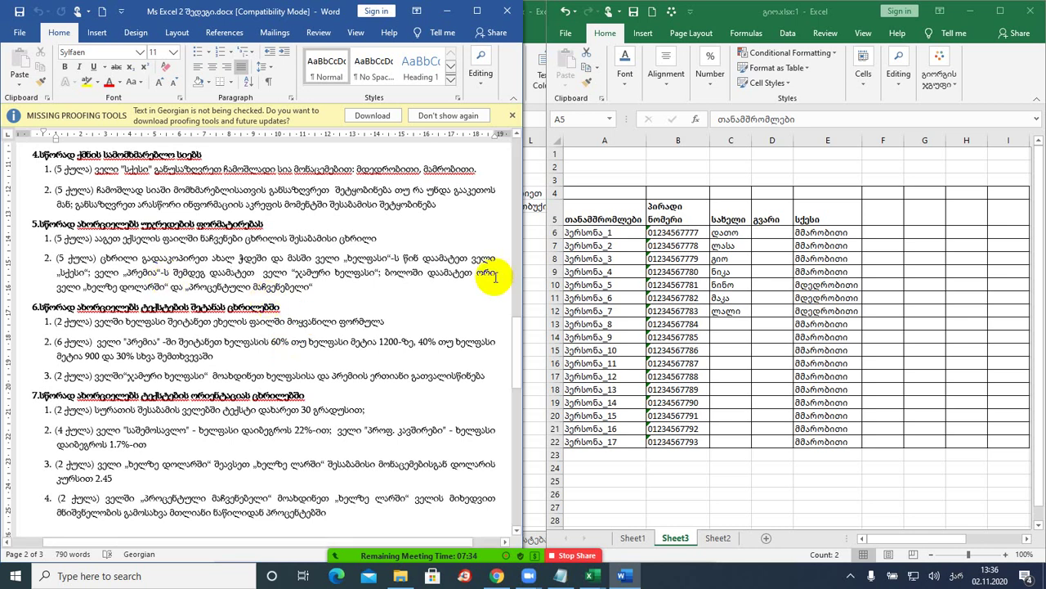
left_click(808, 235)
left_click(869, 234)
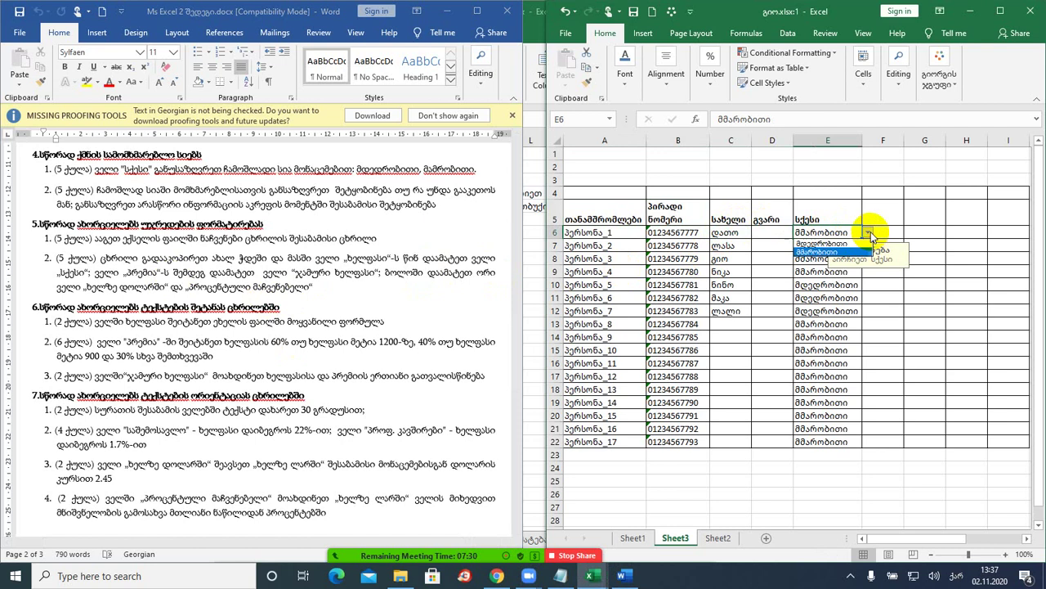
left_click(822, 244)
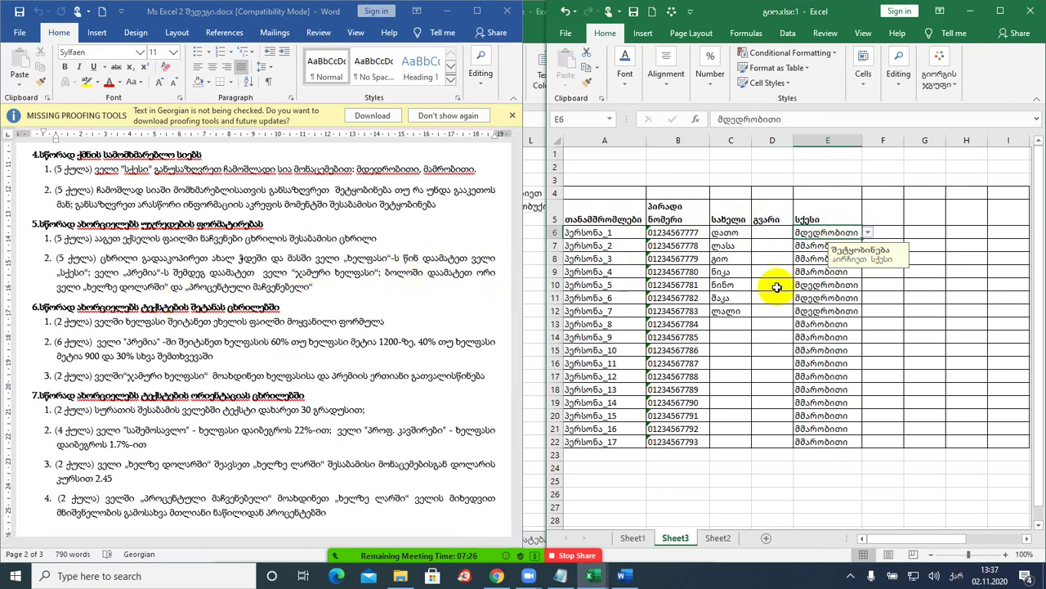
left_click(870, 233)
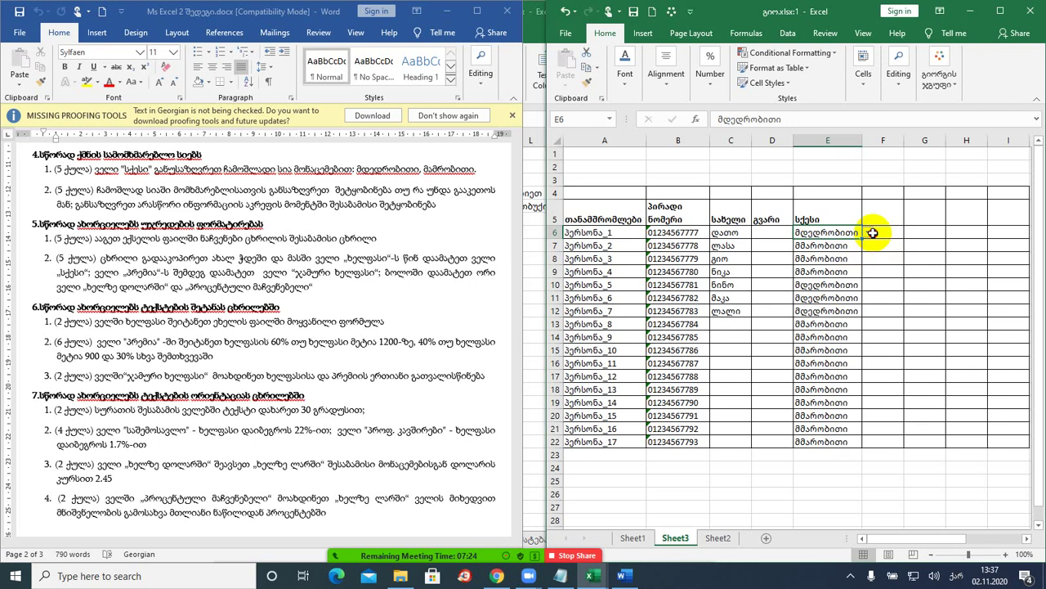
left_click(872, 233)
left_click(866, 233)
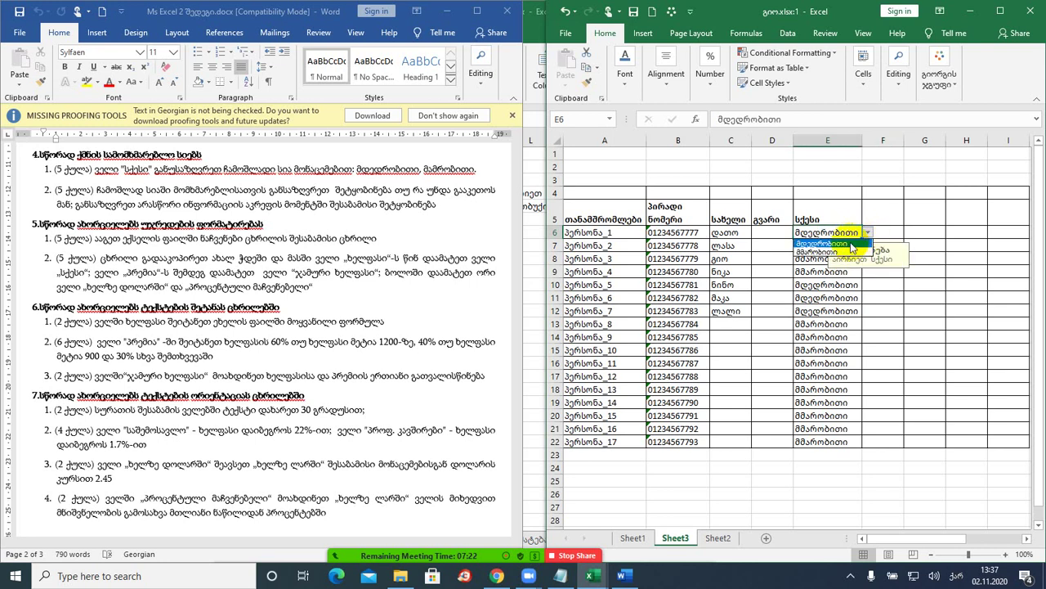
left_click(842, 251)
left_click(323, 290)
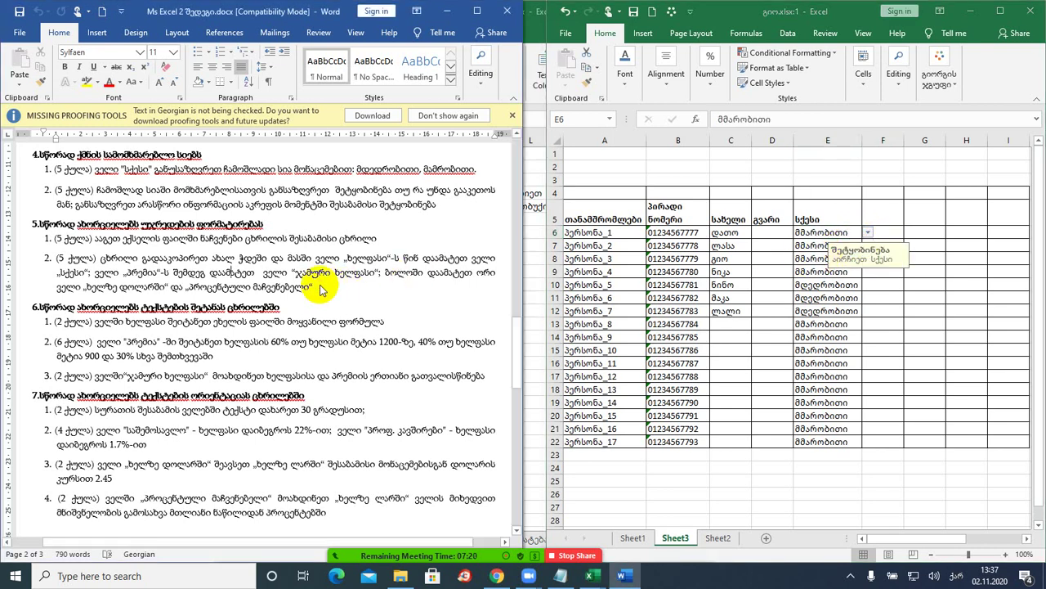
scroll(327, 327, "down", 2)
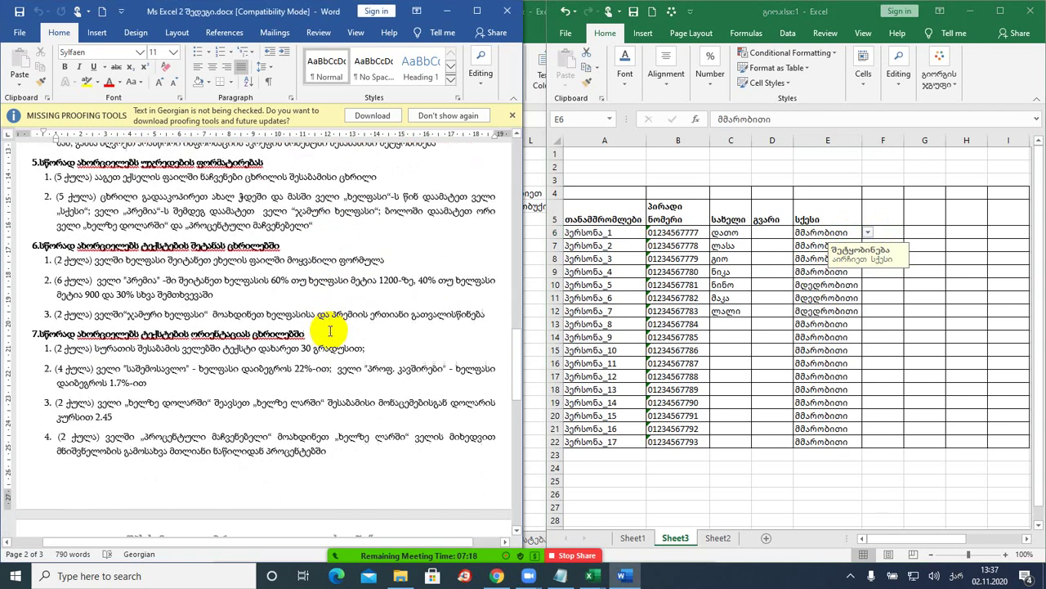
scroll(330, 330, "down", 1)
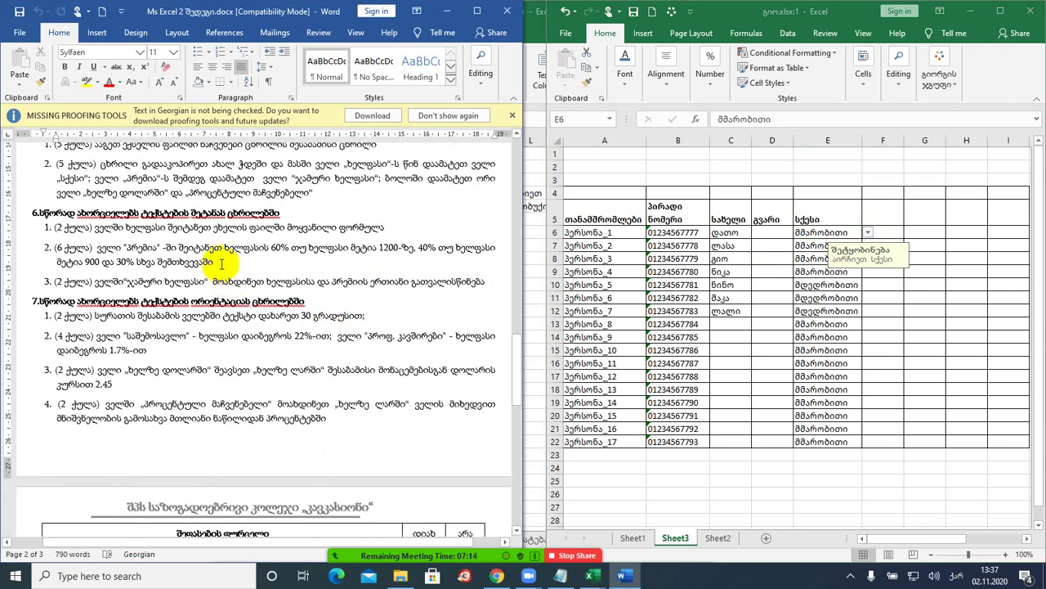
left_click_drag(215, 262, 105, 247)
left_click(222, 245)
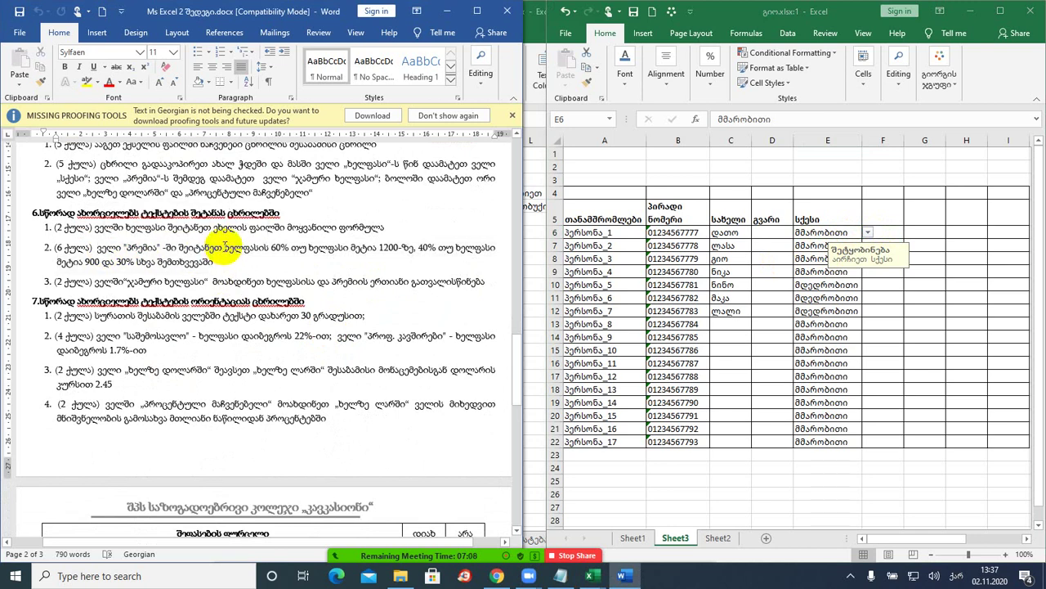
- Add the header ხელფასი in F5 and widen column F
left_click(874, 210)
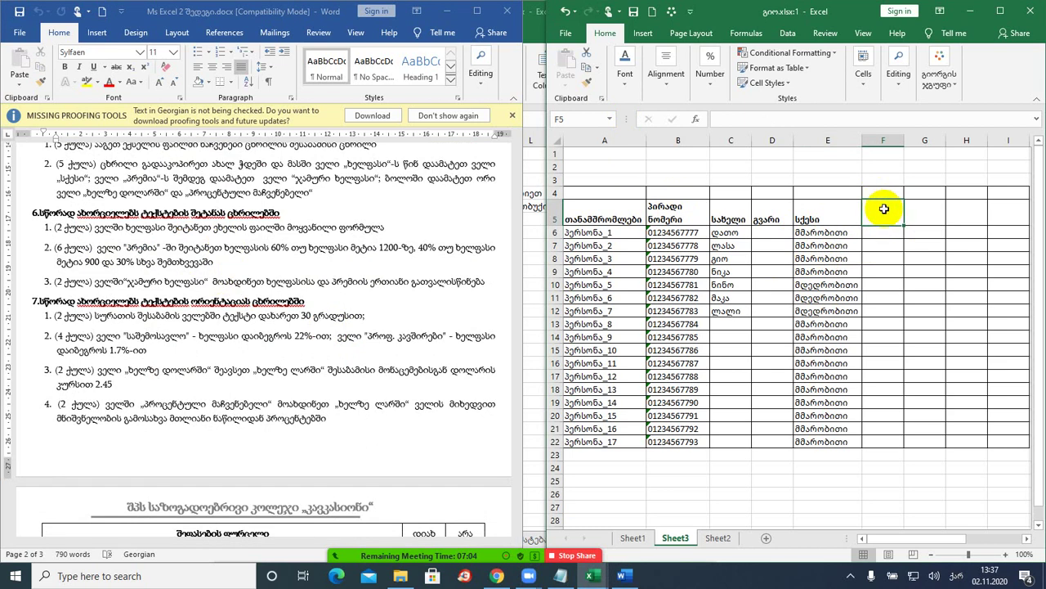
type("ხელფა")
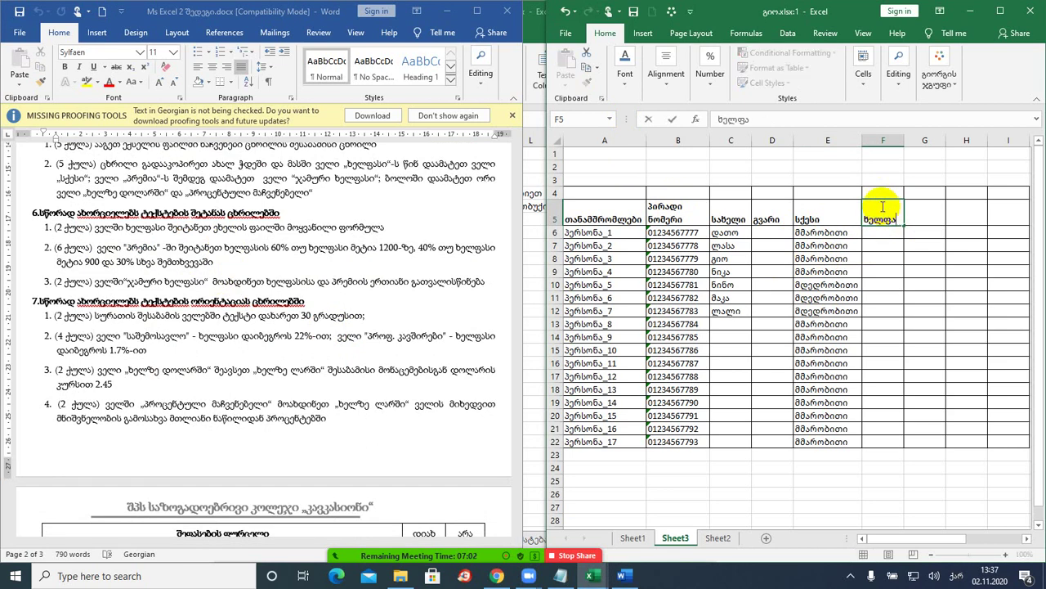
type("სი")
key("Return")
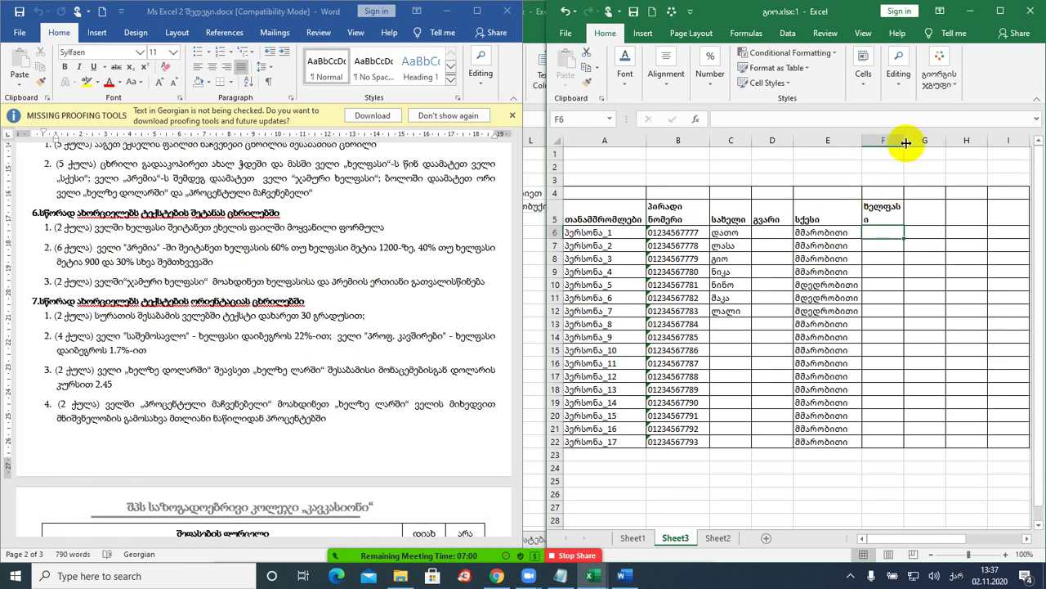
left_click_drag(906, 143, 913, 142)
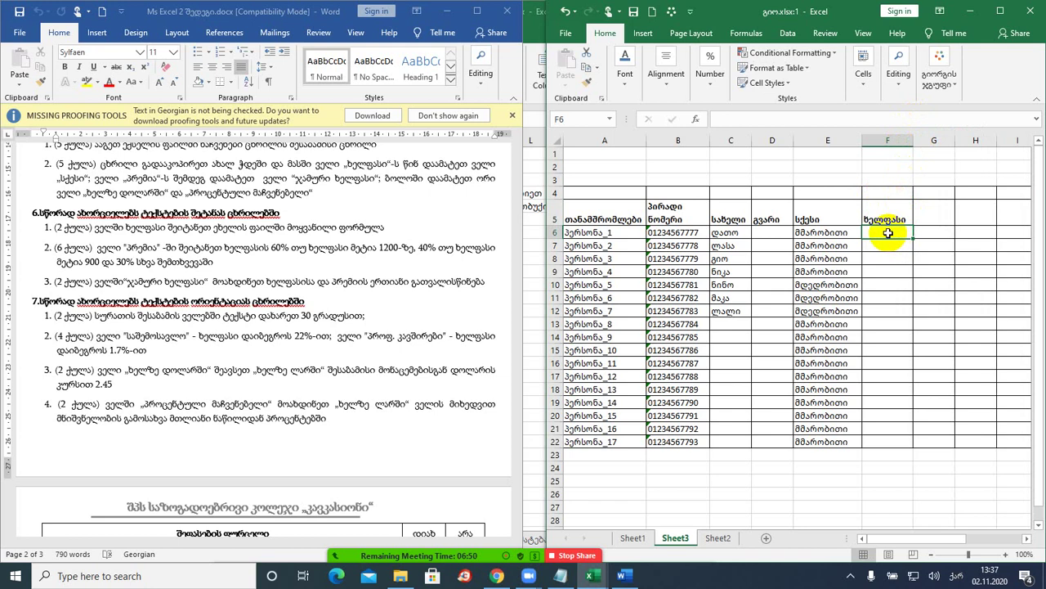
- Fill salaries from 600 to 1400 in steps of 50 down F6:F22
type("600")
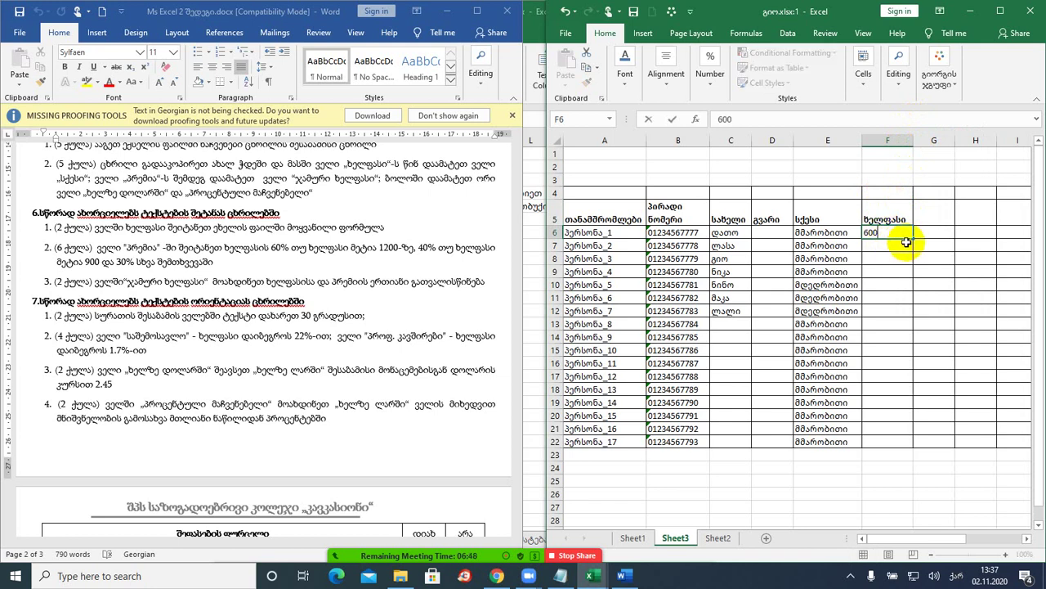
left_click(886, 244)
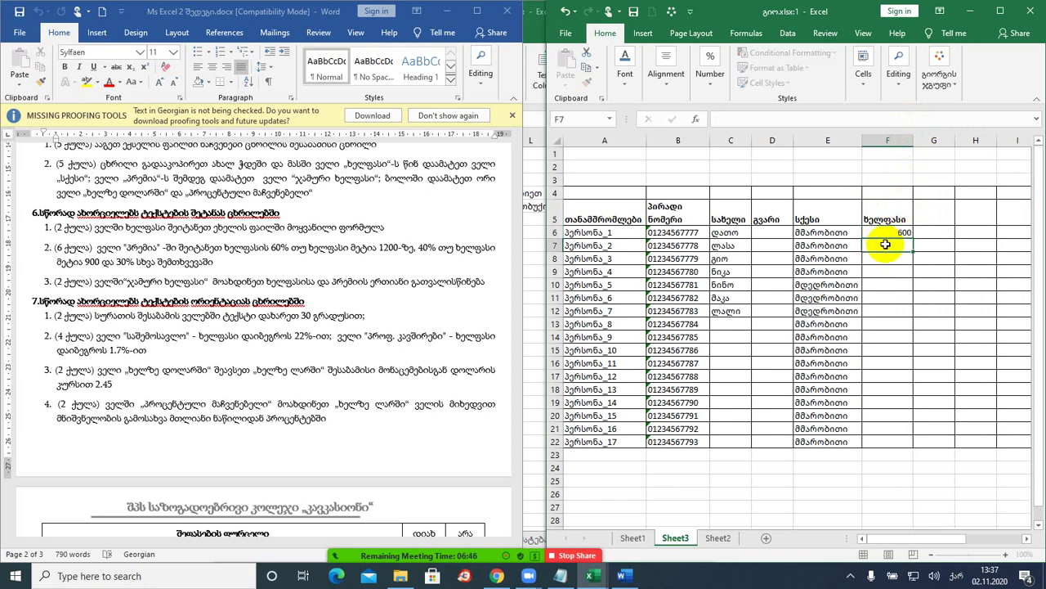
type("650")
left_click(887, 270)
left_click_drag(883, 233, 885, 246)
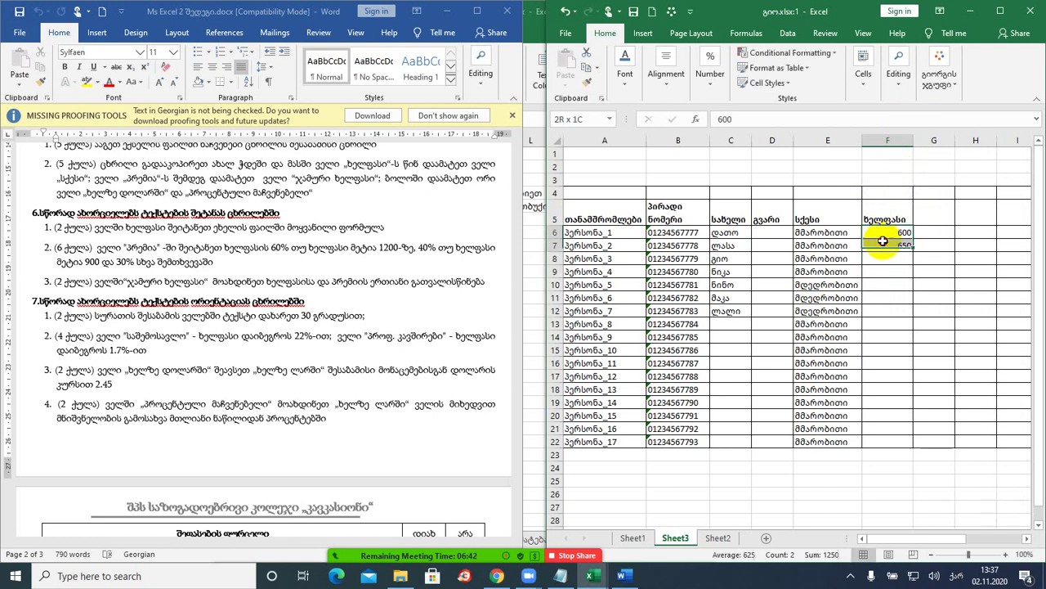
double_click(912, 248)
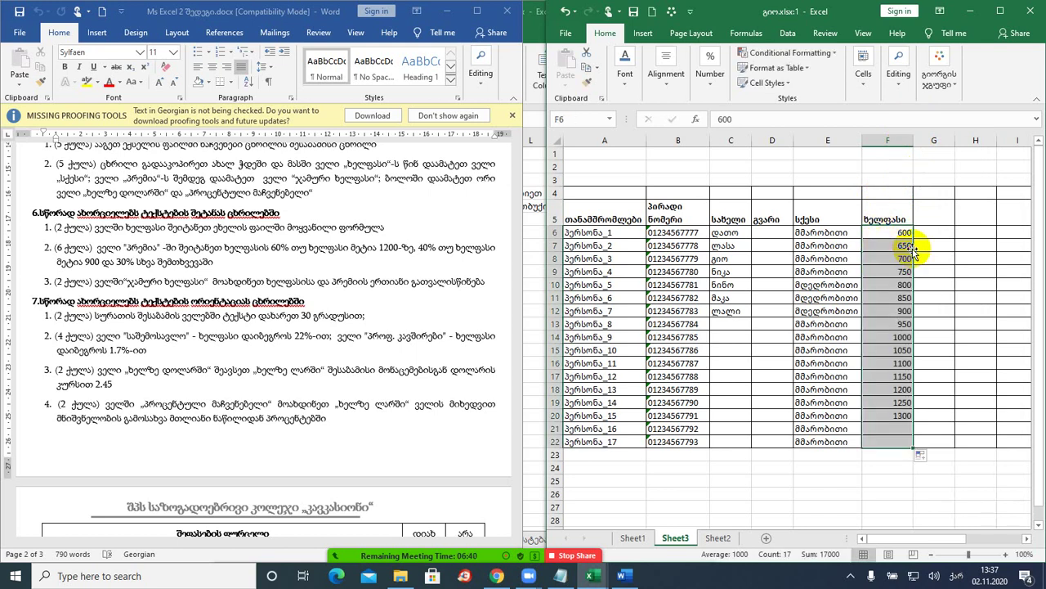
left_click(894, 257)
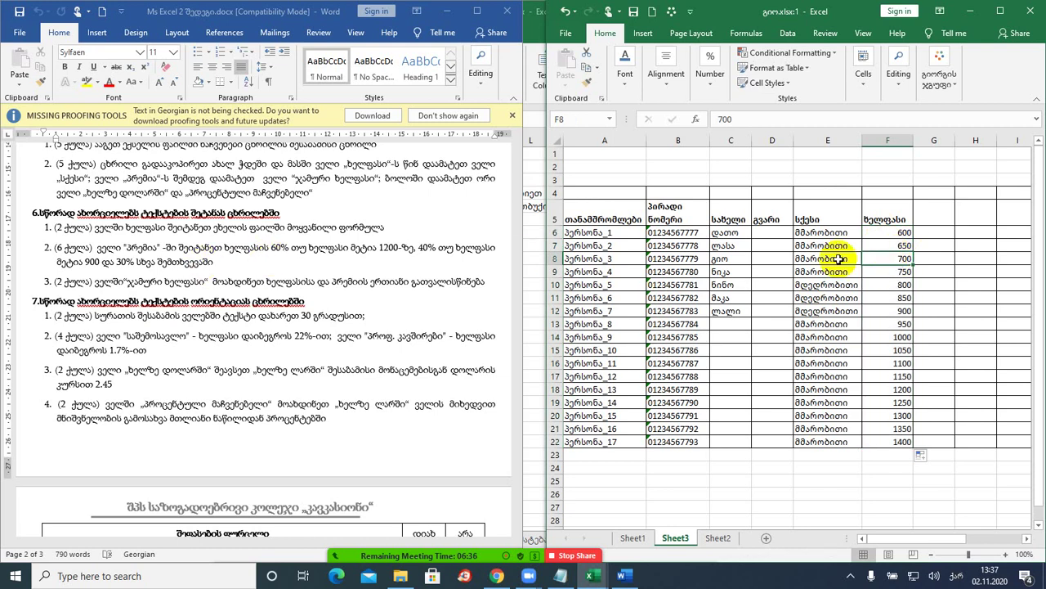
- Enter the header პრემია in G5
left_click(924, 217)
type("პრემია")
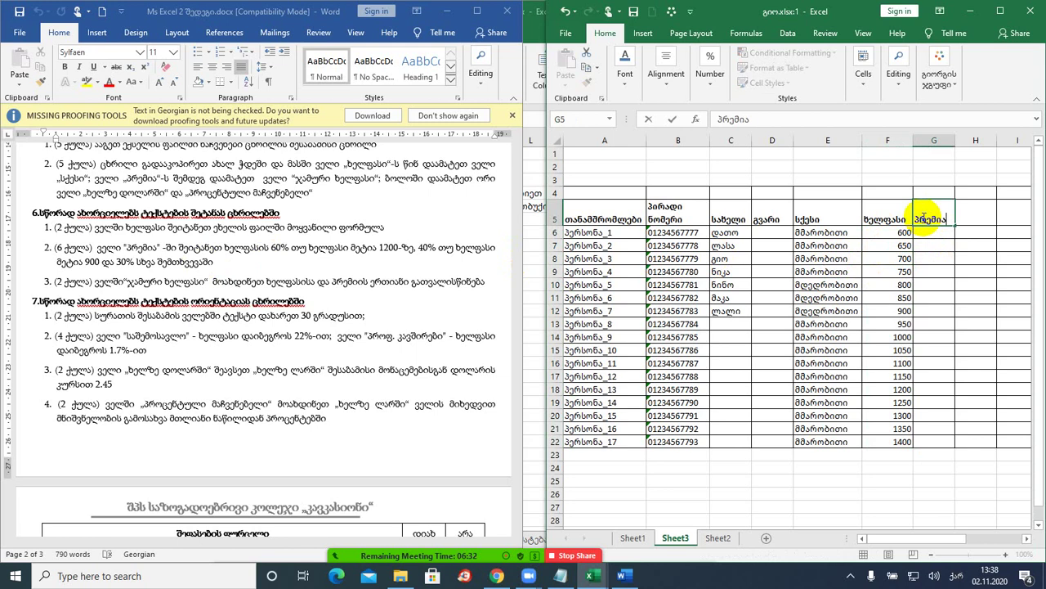
key("Return")
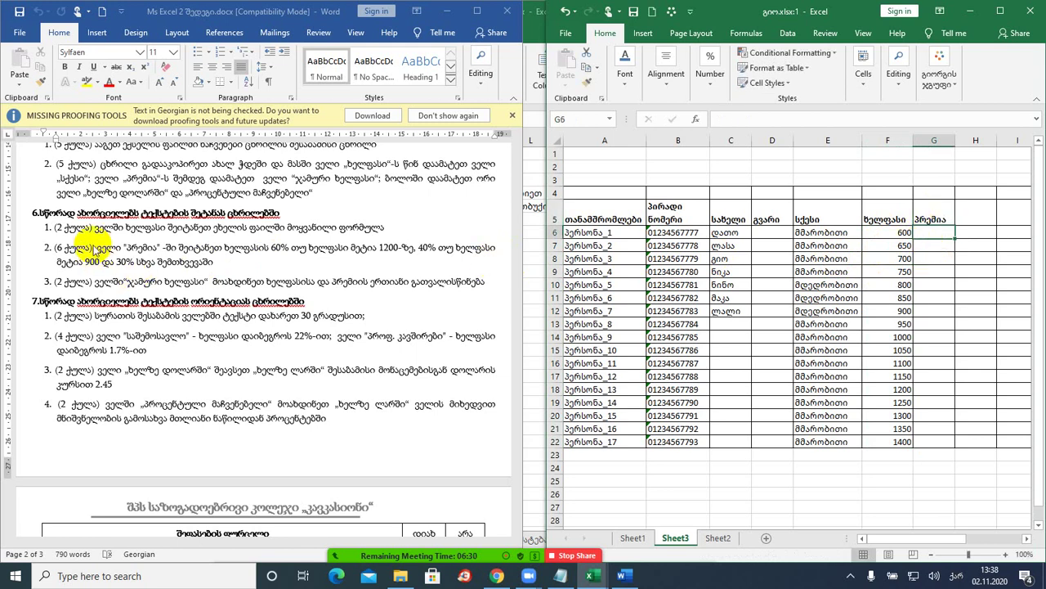
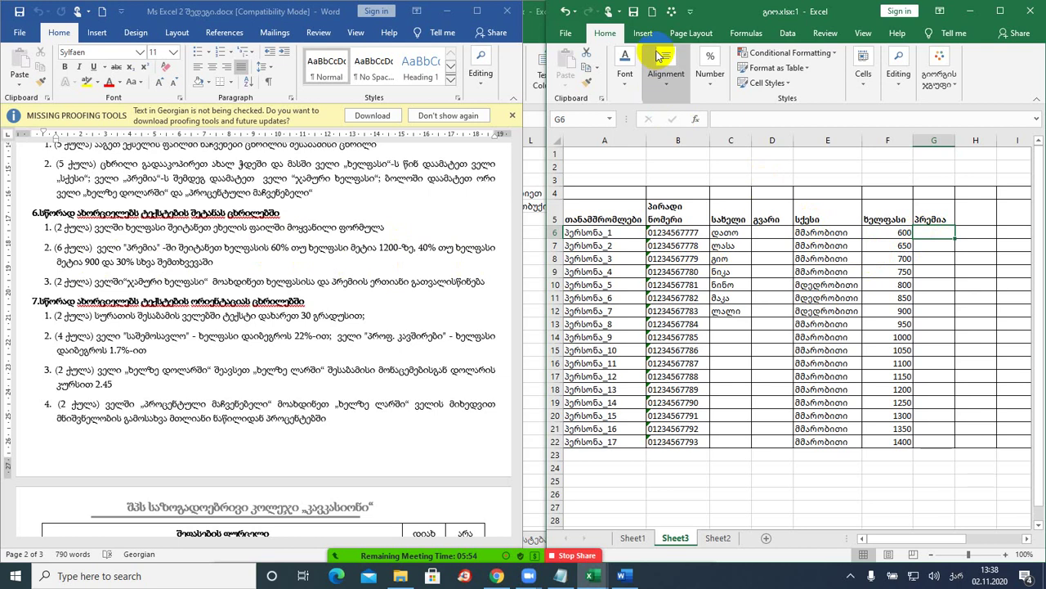
- Insert an IF function into G6 from the Logical functions list
left_click(745, 33)
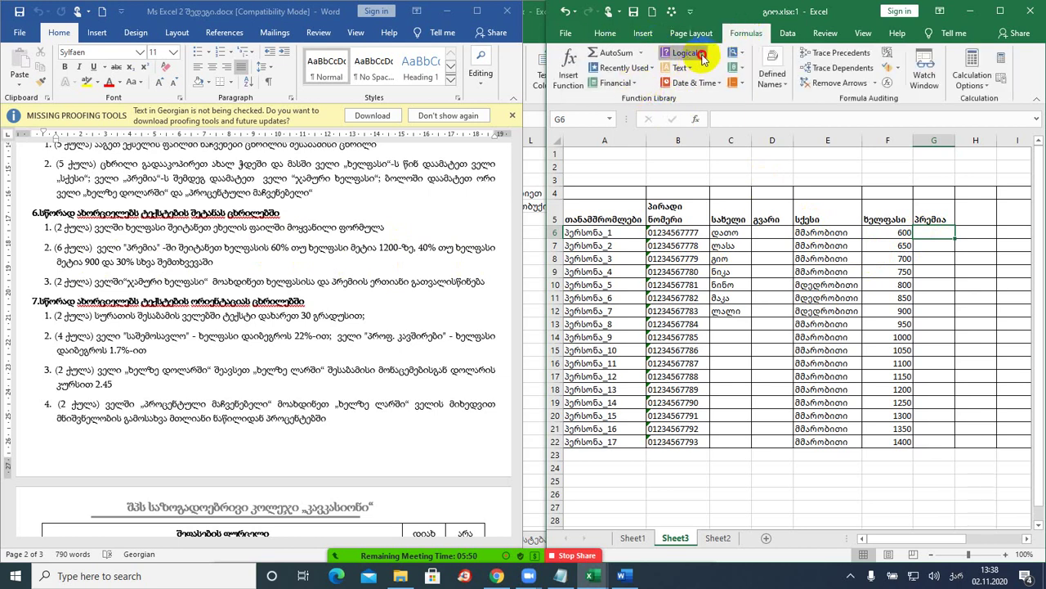
left_click(701, 55)
left_click(683, 99)
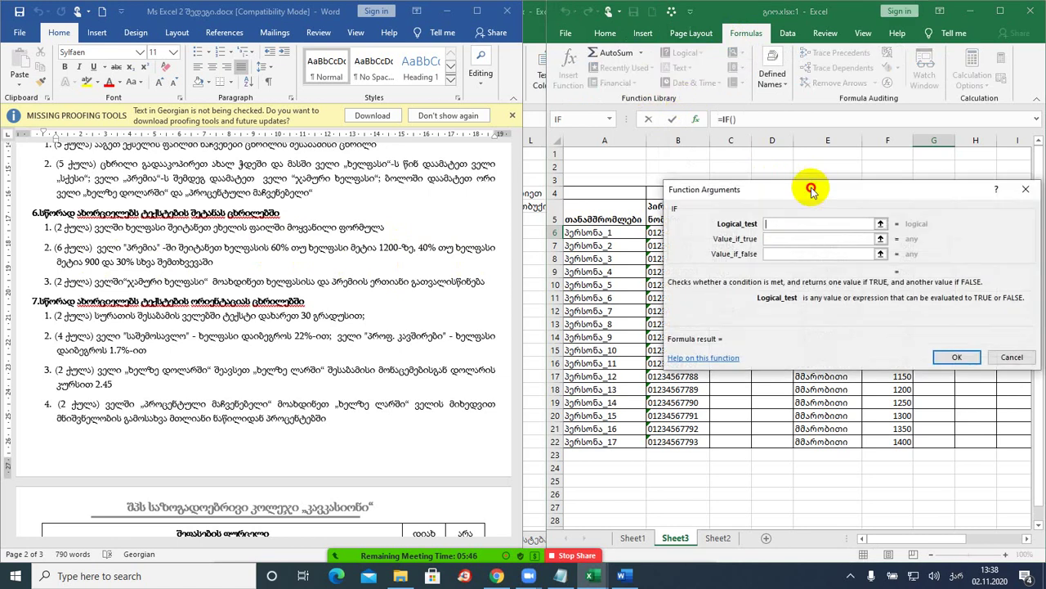
left_click_drag(803, 178, 689, 20)
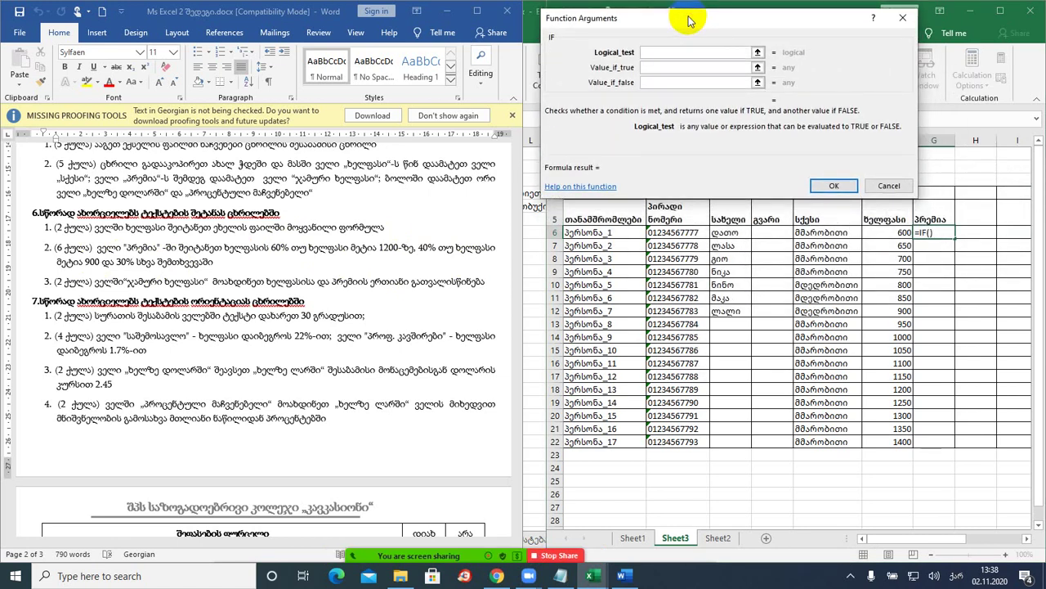
- Set the IF condition to F6>1200 with F6*60% as the true value
left_click(676, 49)
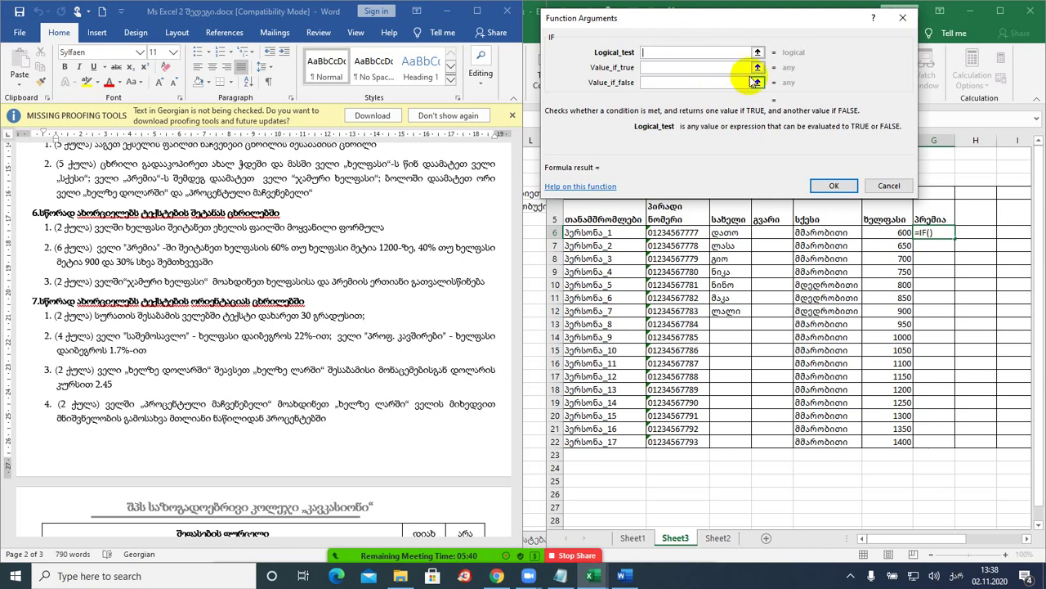
left_click(890, 233)
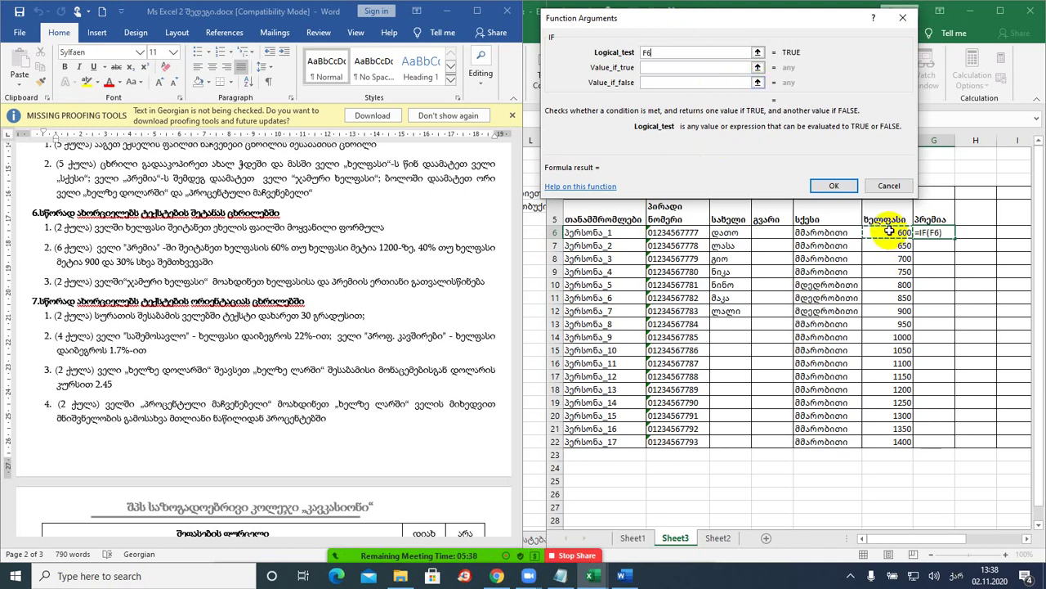
left_click(695, 51)
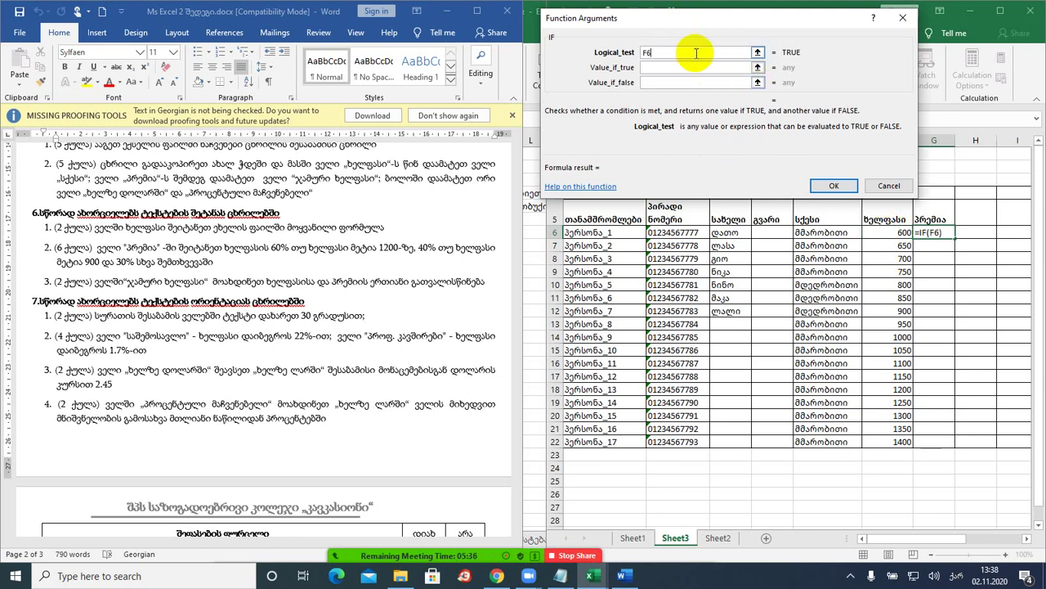
type(">1200")
left_click(682, 68)
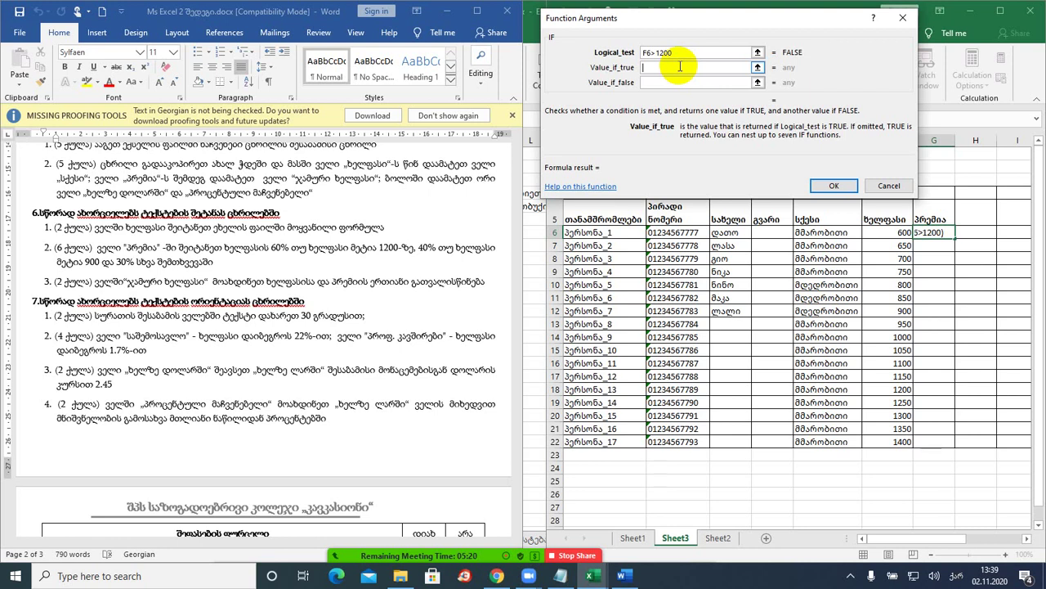
left_click(889, 231)
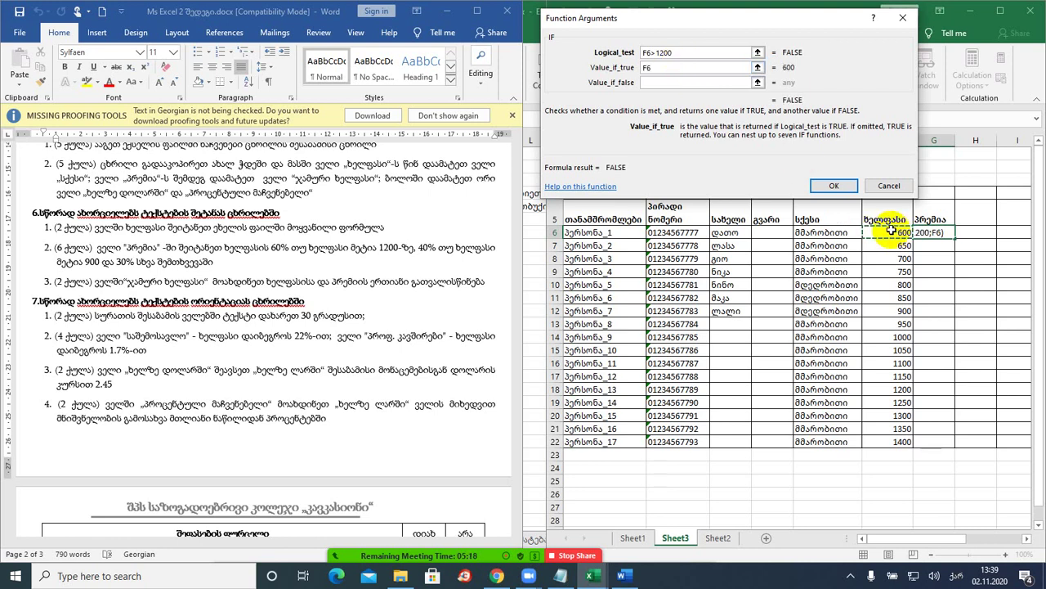
type("*60%")
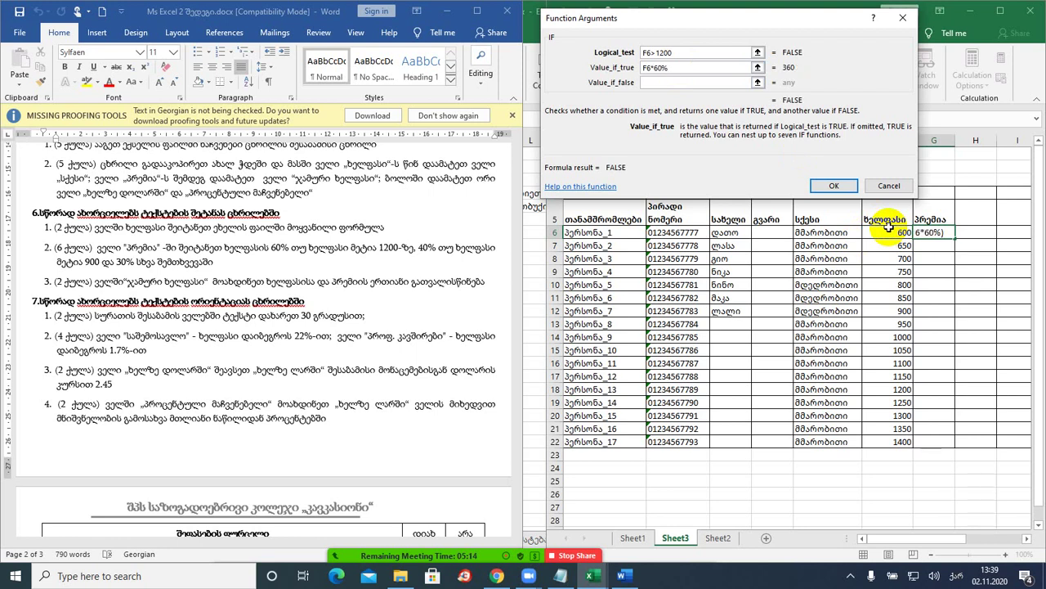
left_click(665, 81)
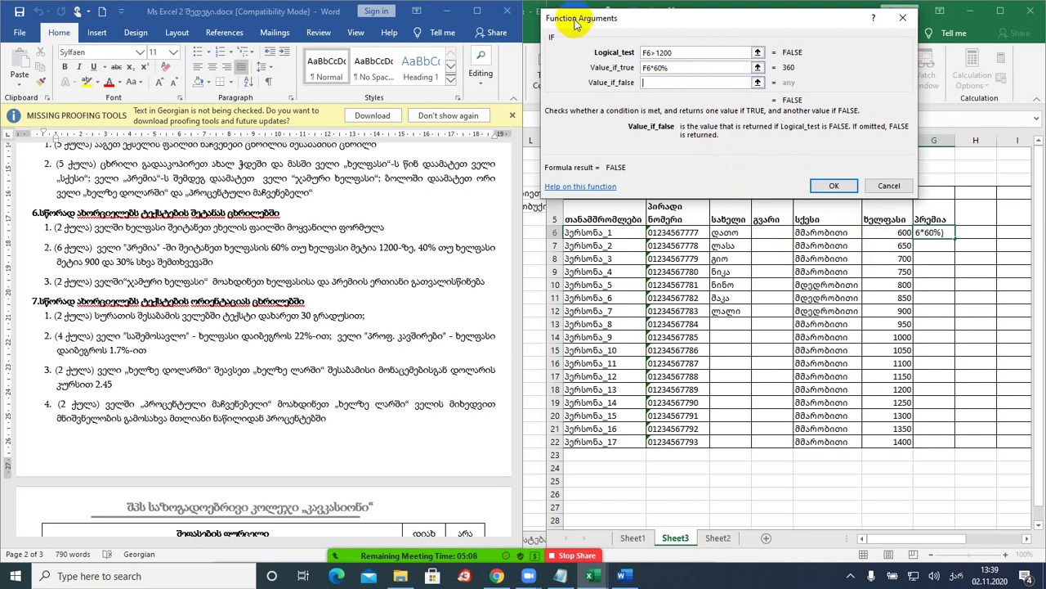
left_click_drag(631, 23, 752, 21)
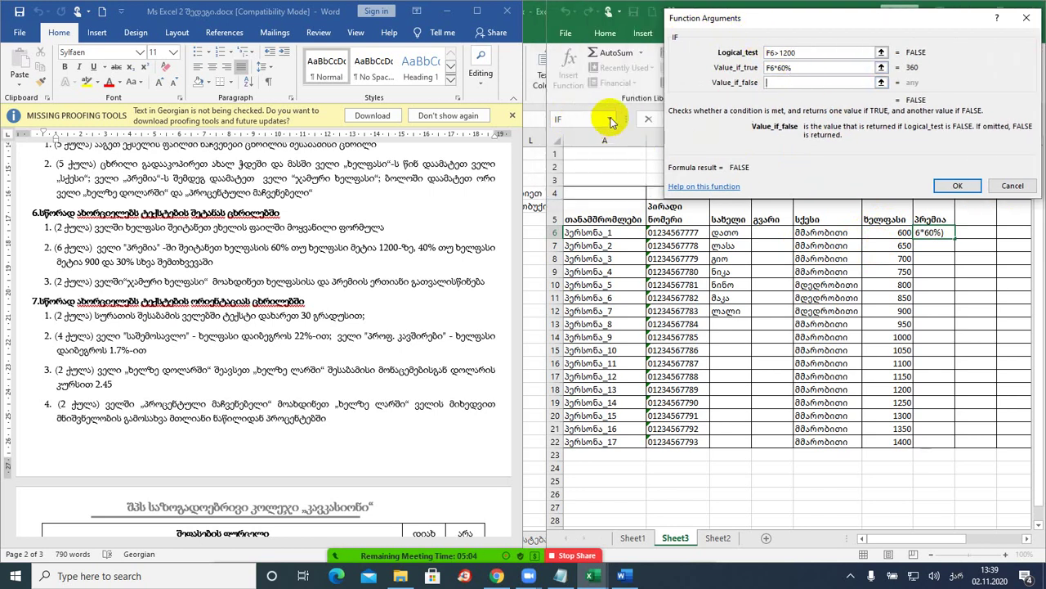
- Nest a second IF as the false value, testing F6>900
left_click(612, 120)
left_click(612, 120)
left_click(611, 120)
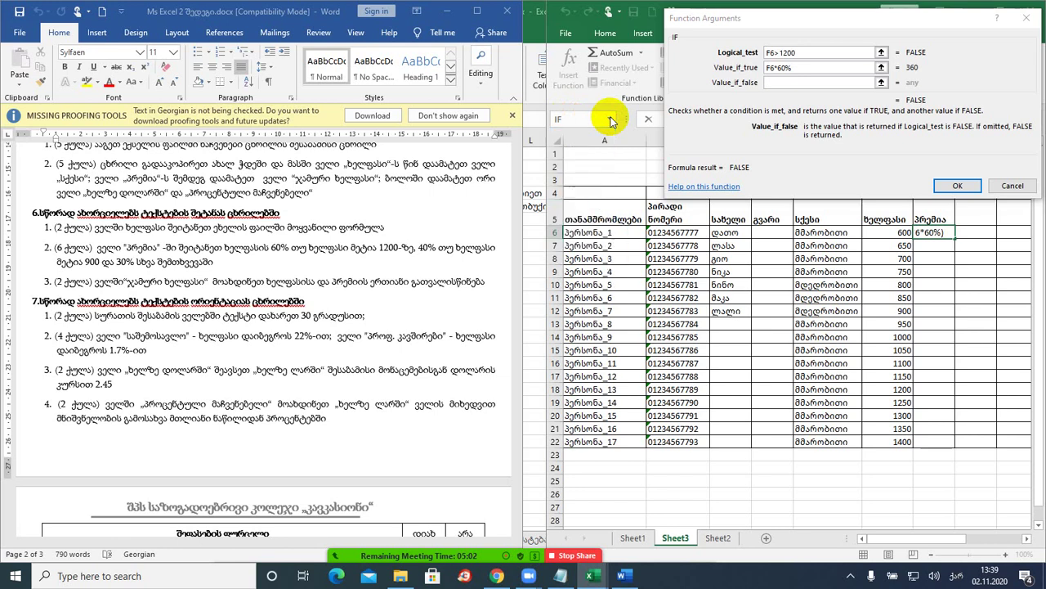
left_click(582, 118)
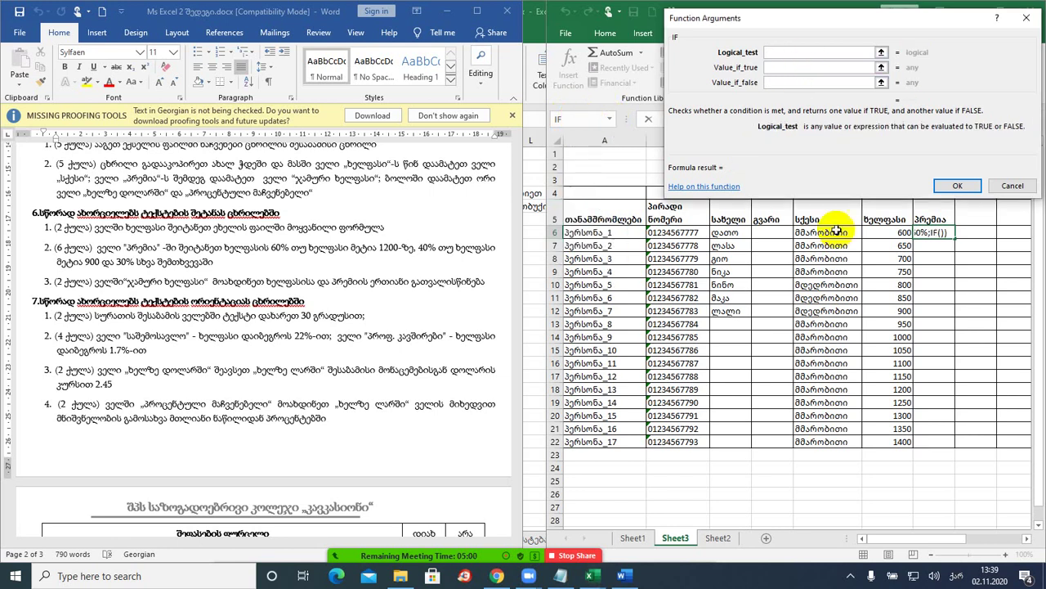
left_click(889, 233)
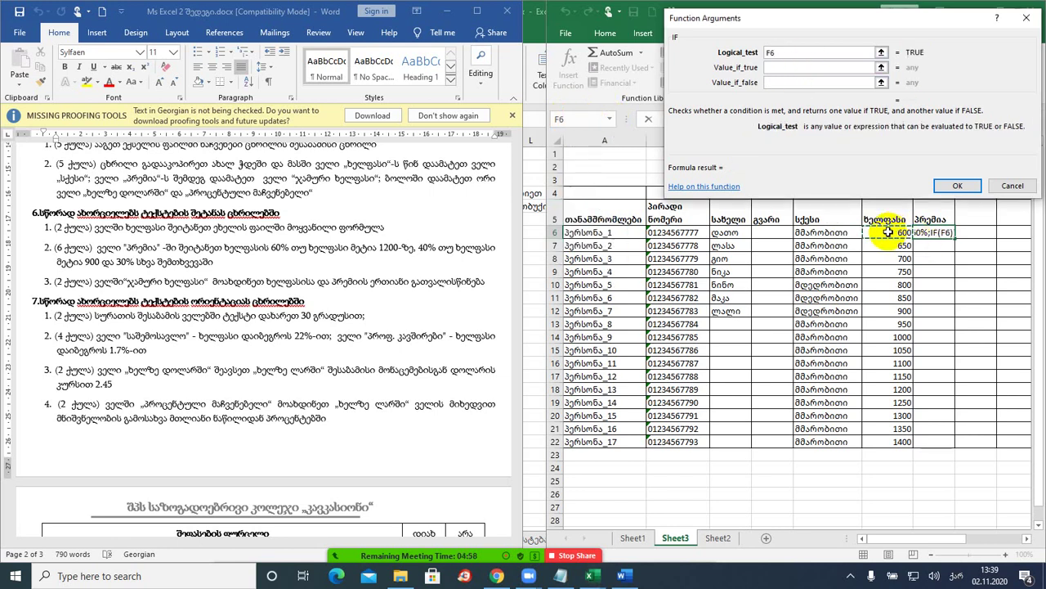
type(">900")
- Give the nested IF F6*40% as its true value and F6*30% as its false value
left_click(787, 67)
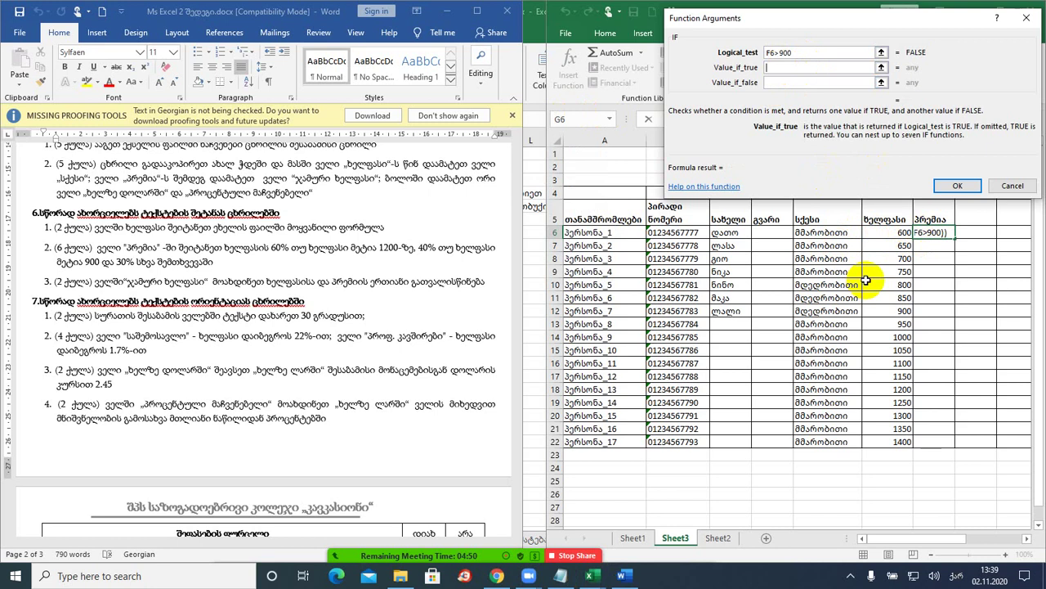
left_click(882, 234)
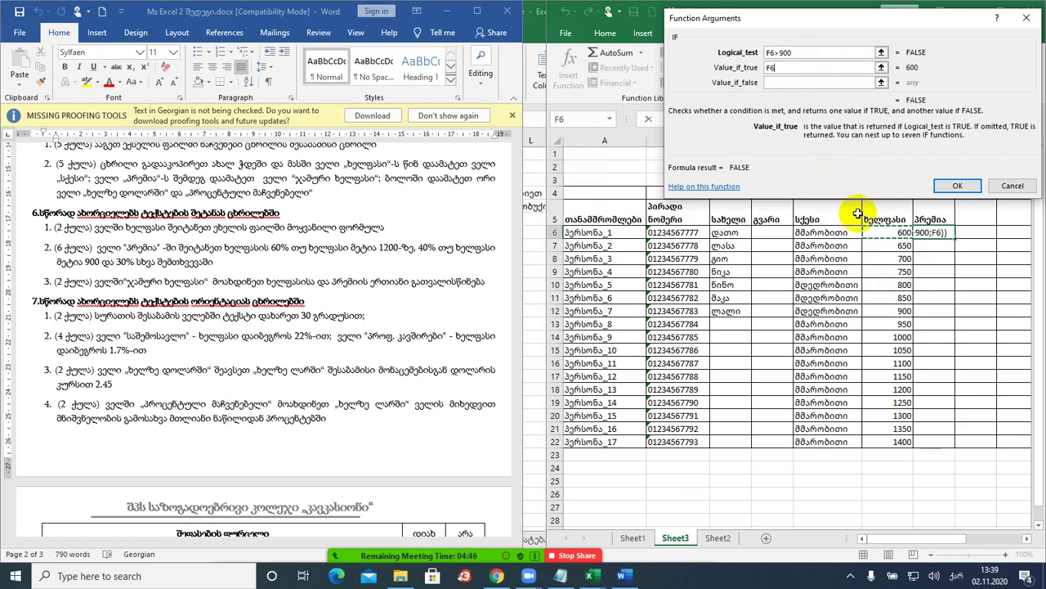
type("*40%")
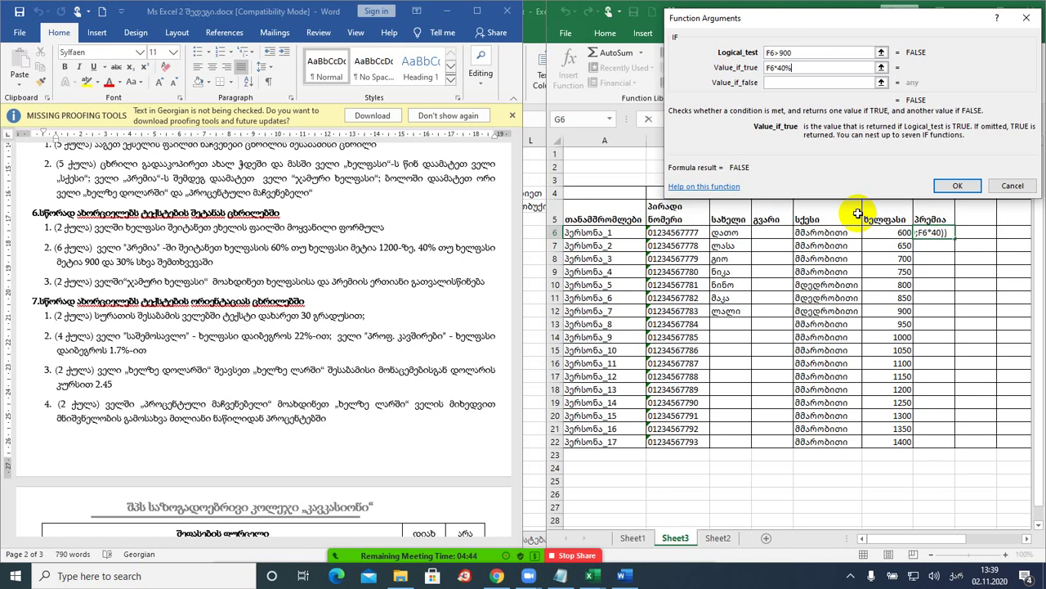
left_click(784, 81)
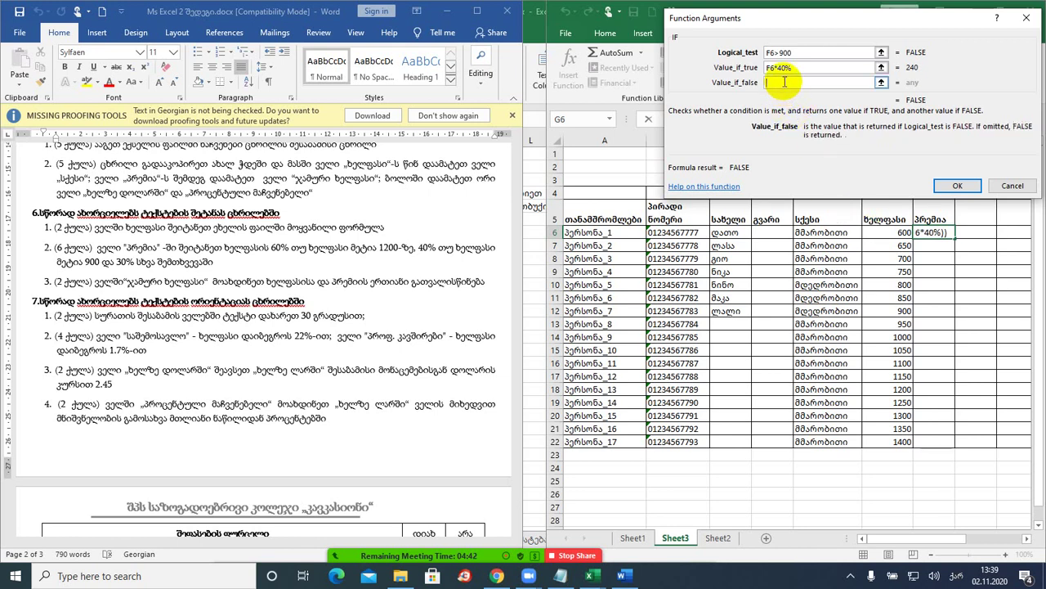
left_click(883, 234)
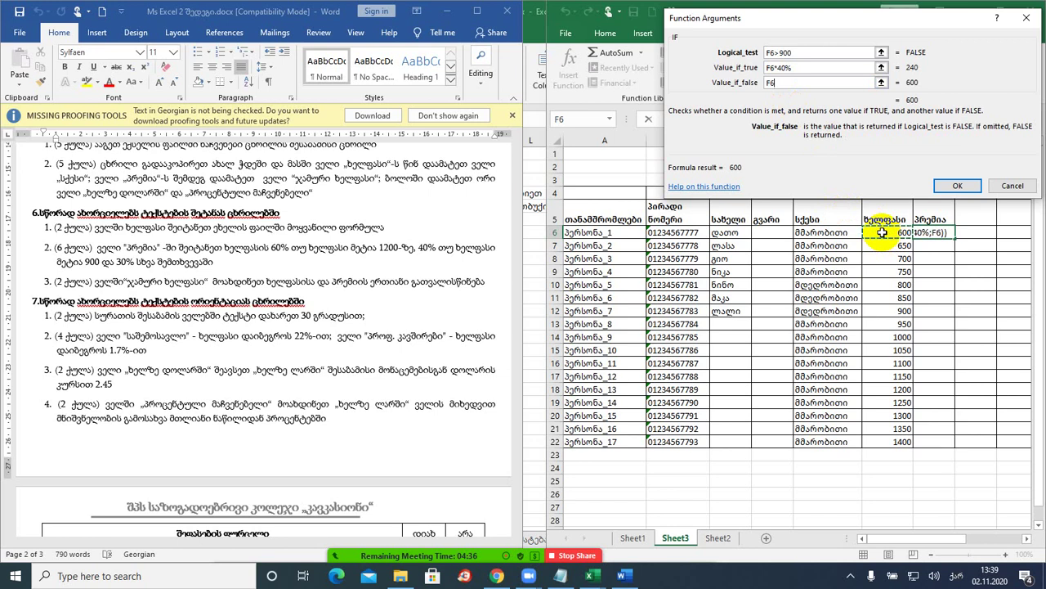
type("*")
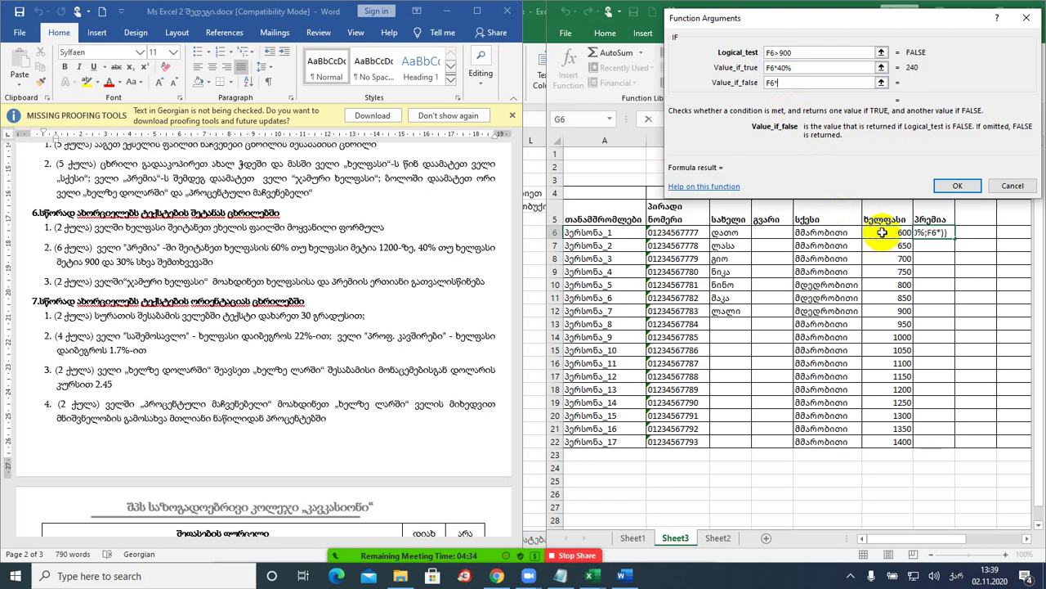
type("30%")
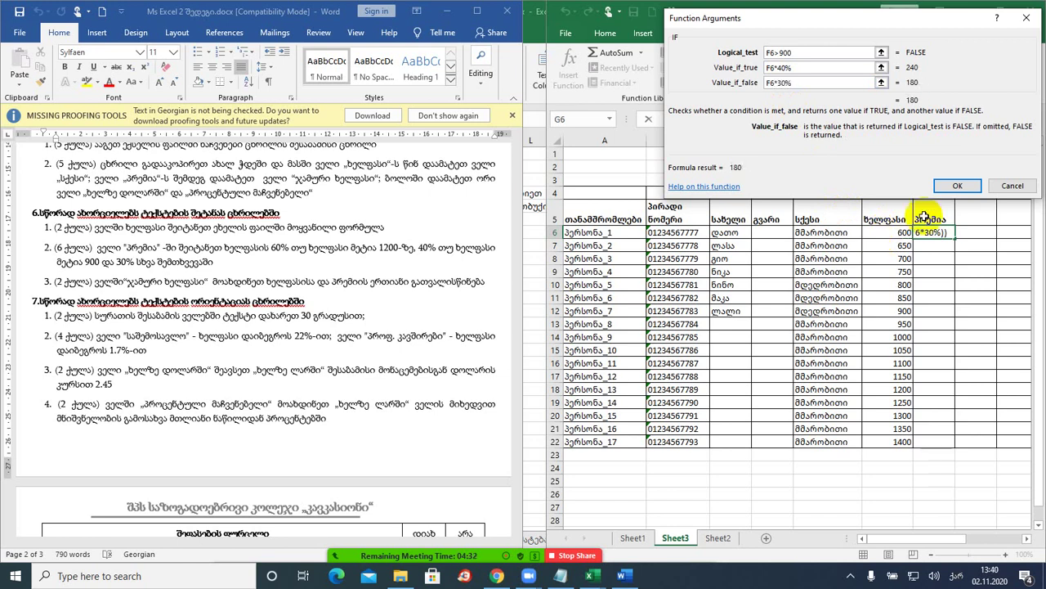
- Confirm the bonus formula and fill it down through G22
left_click(958, 188)
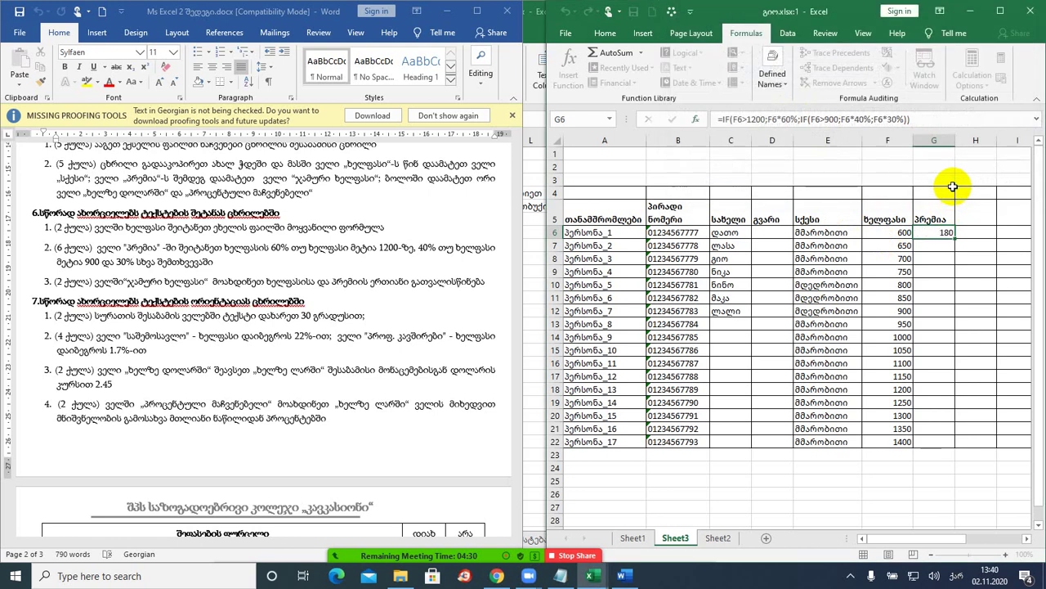
double_click(955, 238)
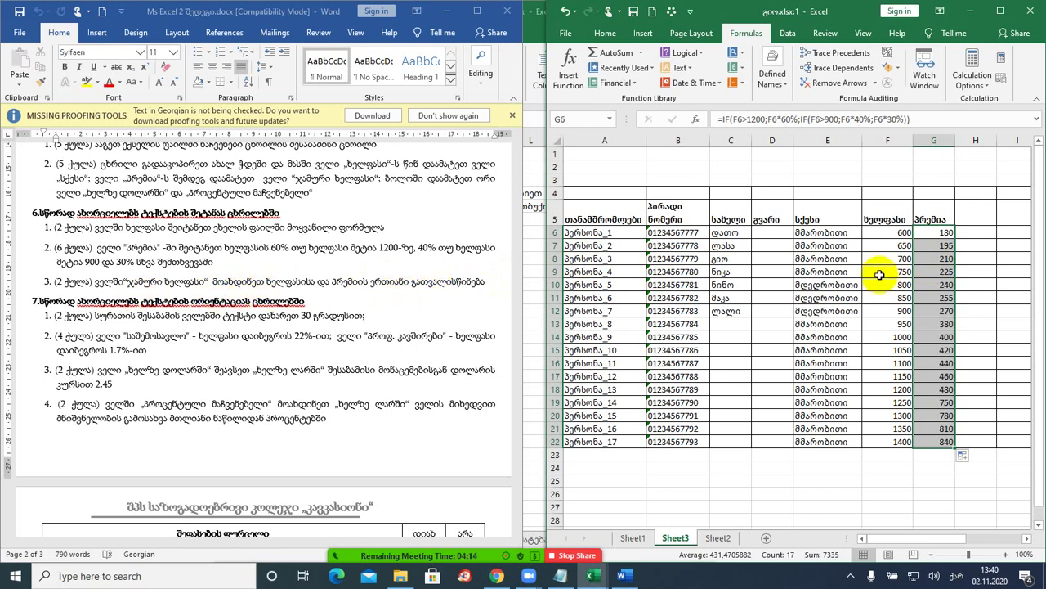
left_click(971, 213)
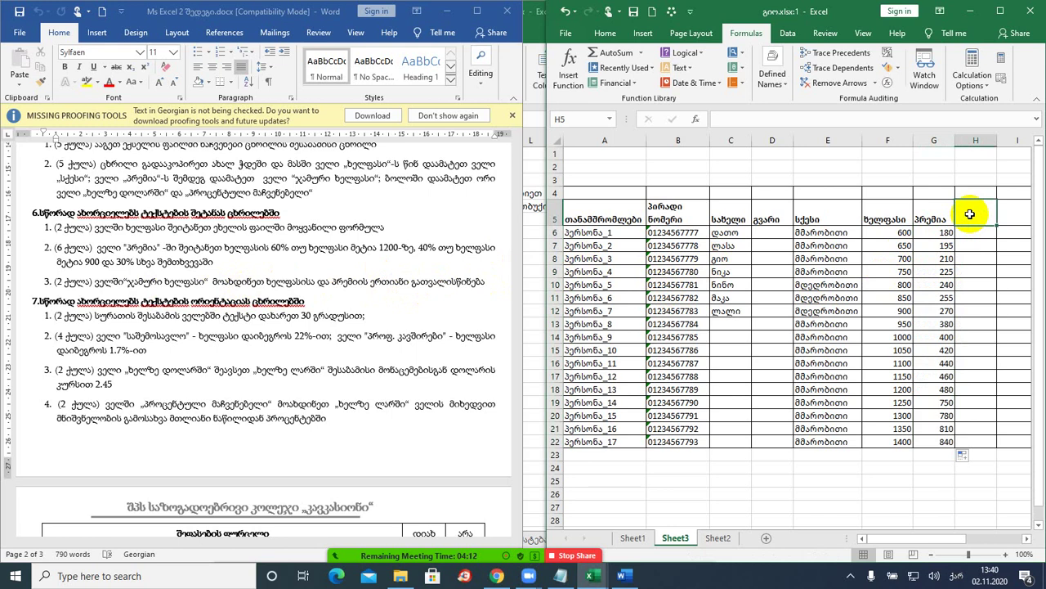
- Enter the header 'ჯამური ხელფასი' in H5 and start a formula in H6
type("ჯამუ")
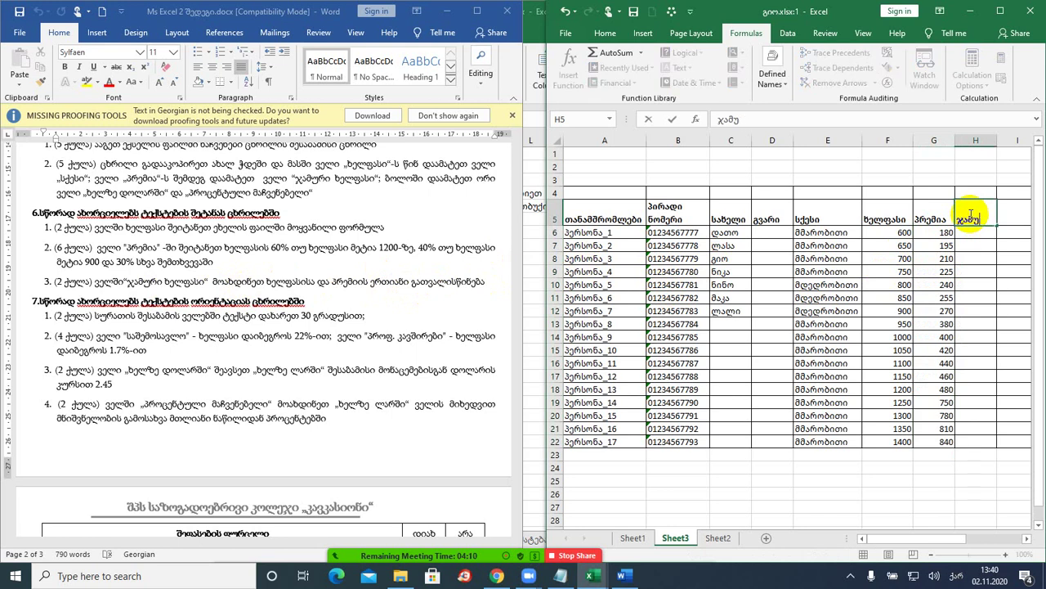
type("რი ხელფა")
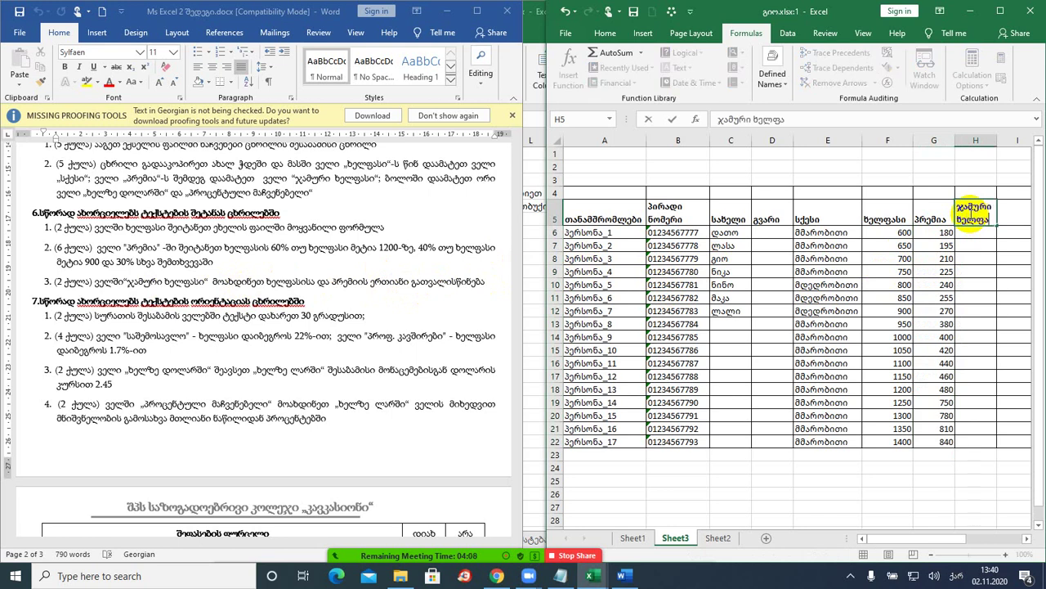
type("სი")
key("Return")
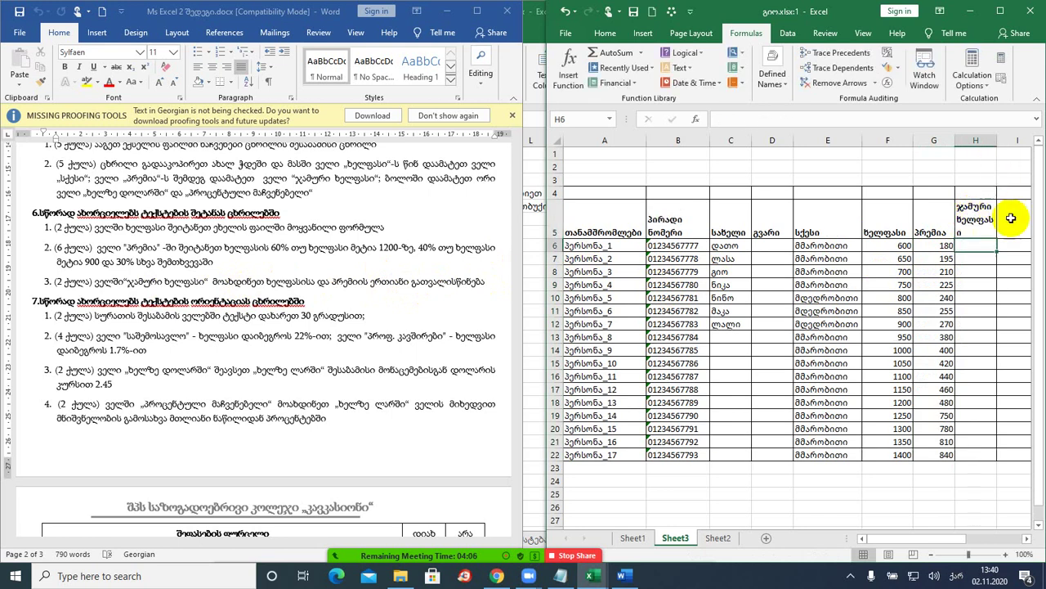
left_click(894, 245)
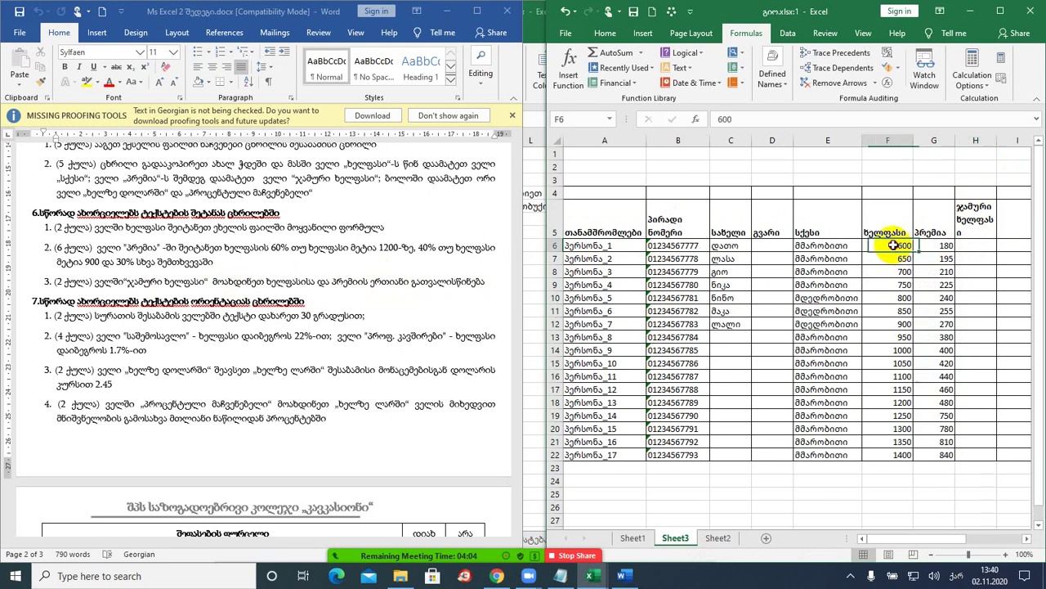
left_click_drag(893, 246, 929, 245)
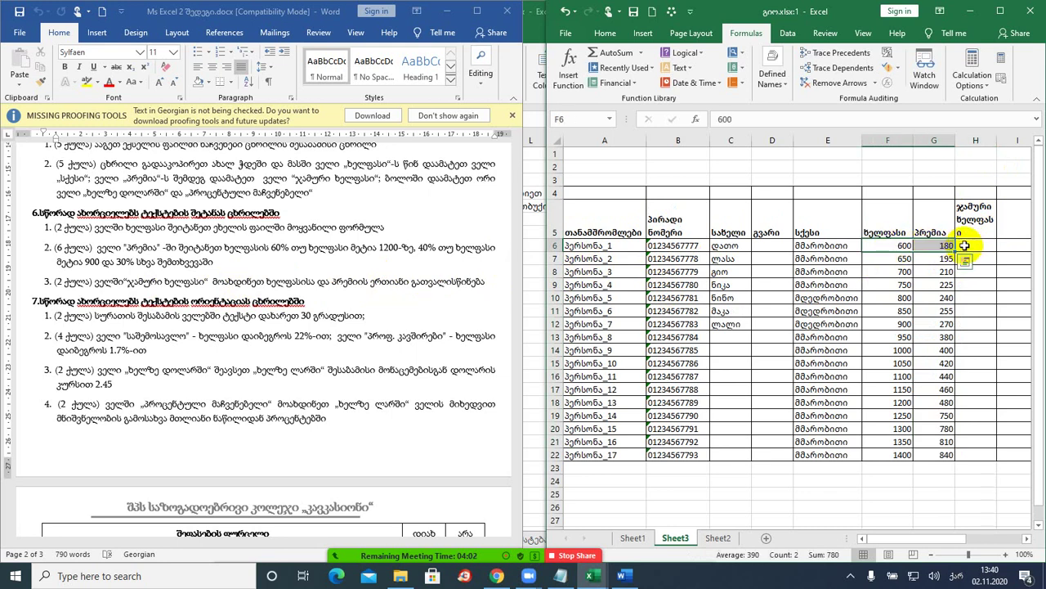
left_click(973, 245)
type("=")
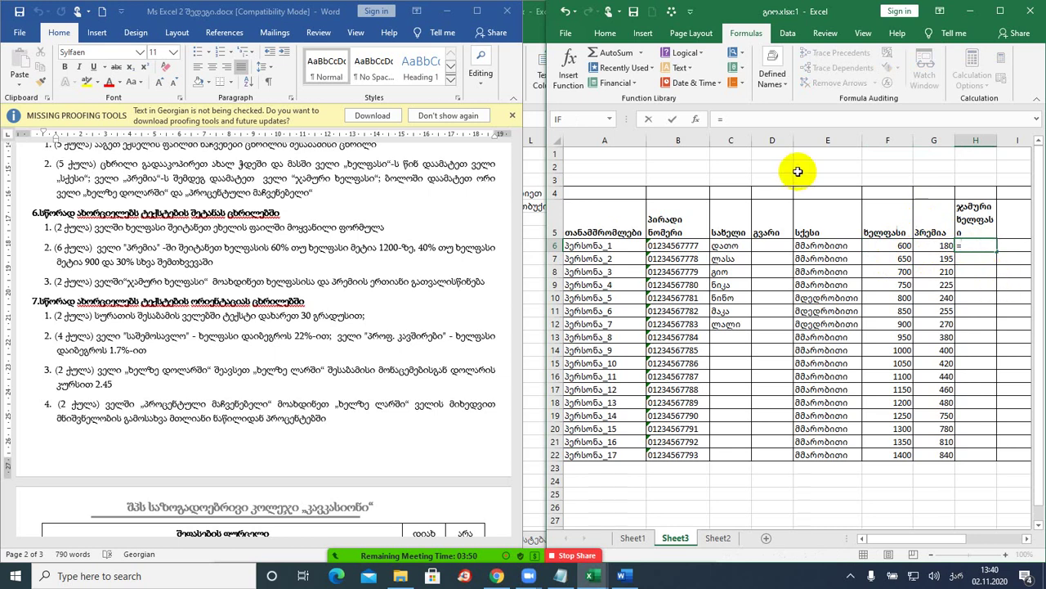
- Insert an IF function in H6 with the condition F6>1200
left_click(699, 54)
left_click(683, 100)
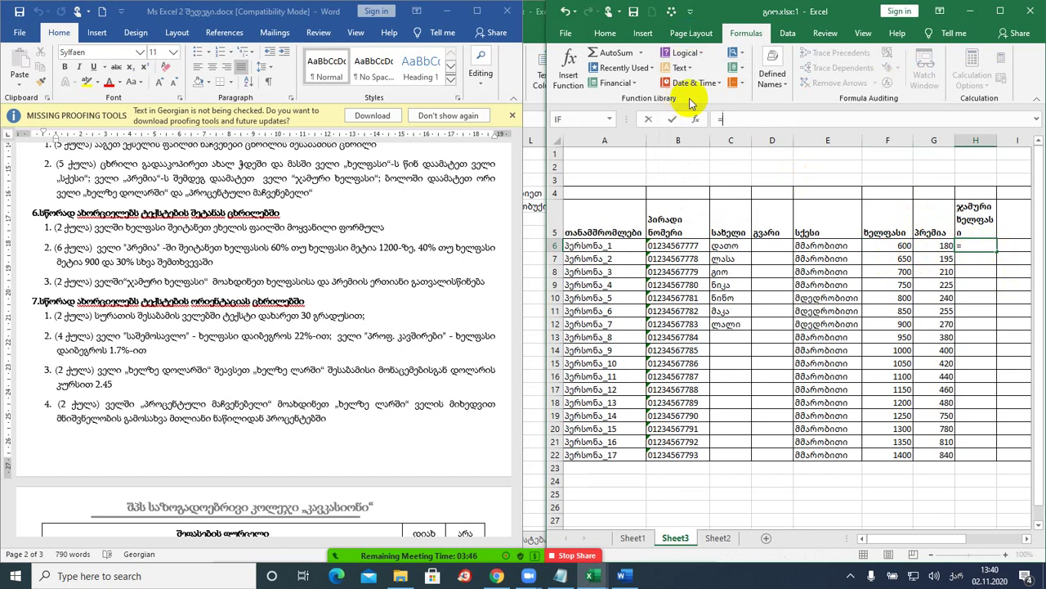
left_click(887, 246)
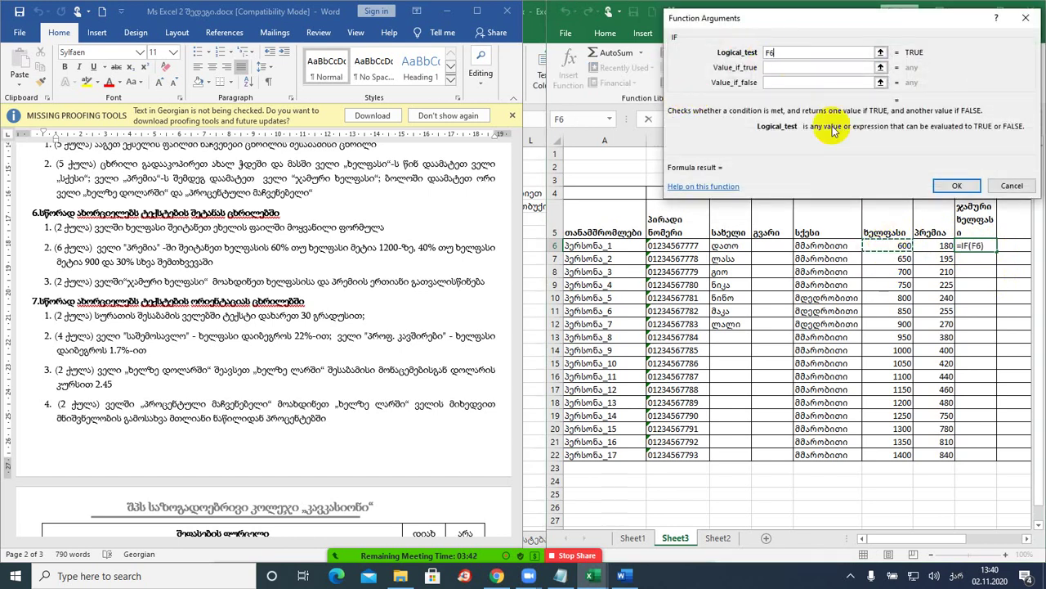
type(">1200")
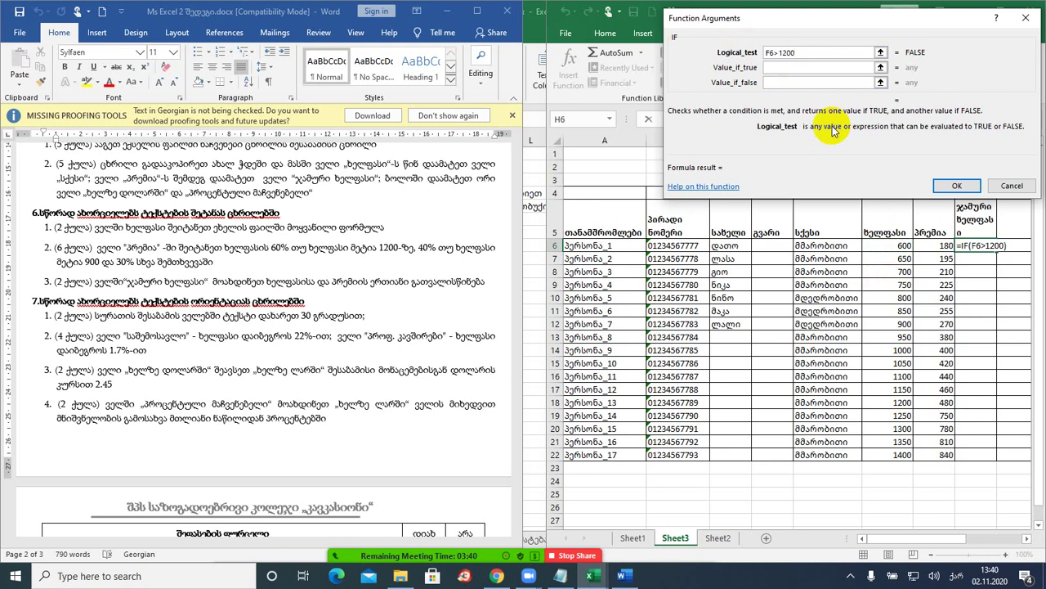
- Set the IF true value to F6+F6*60%
left_click(799, 68)
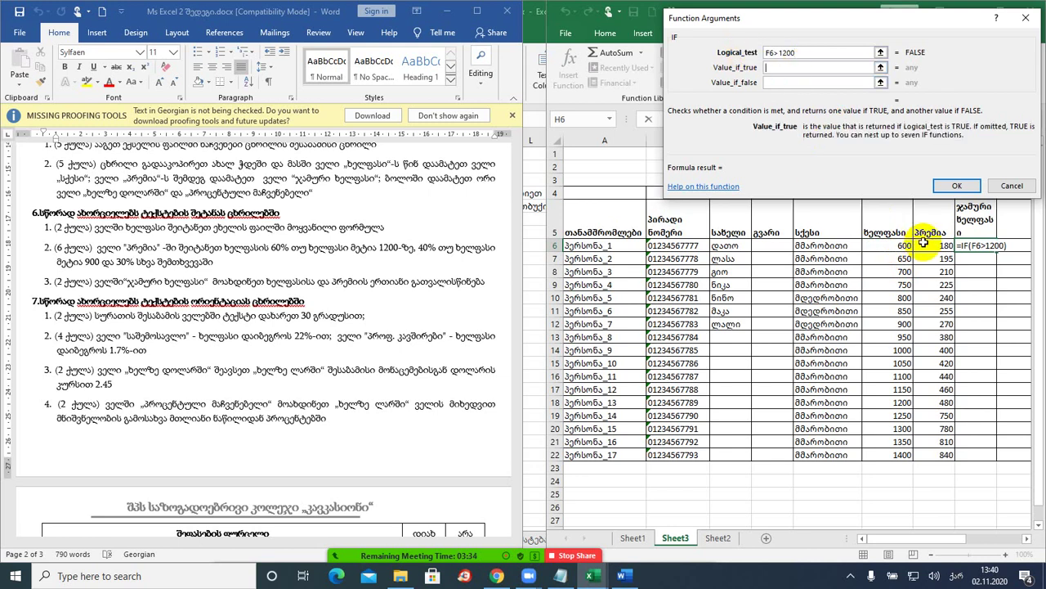
left_click(883, 244)
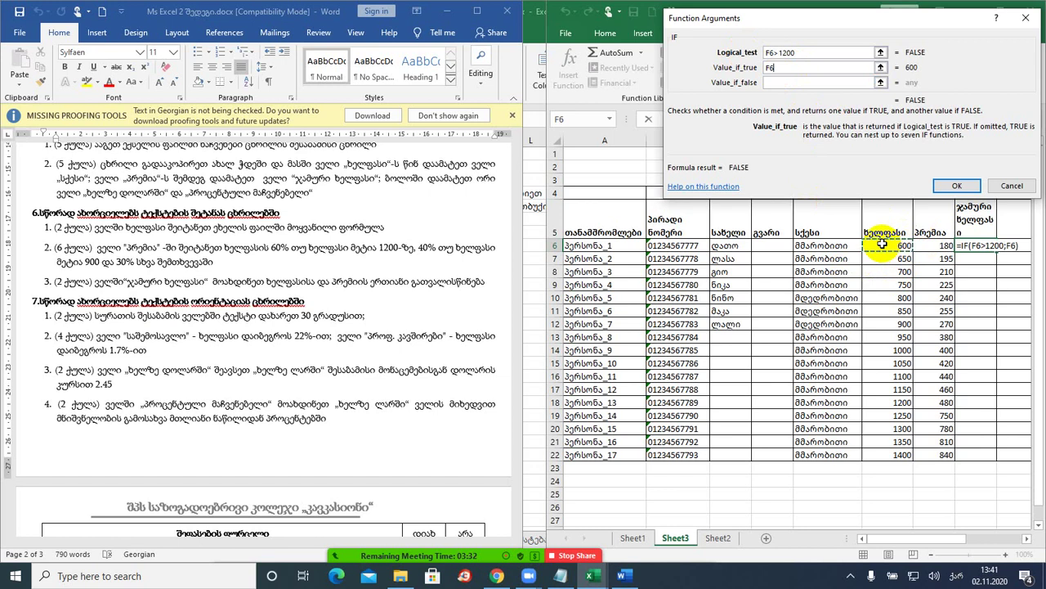
type("+")
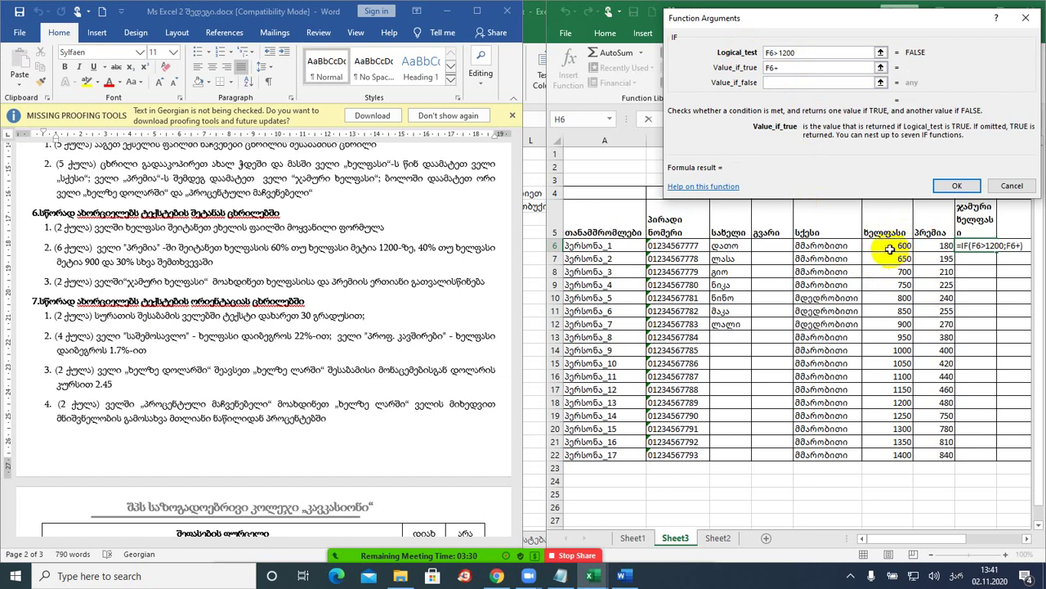
left_click(889, 246)
type("*")
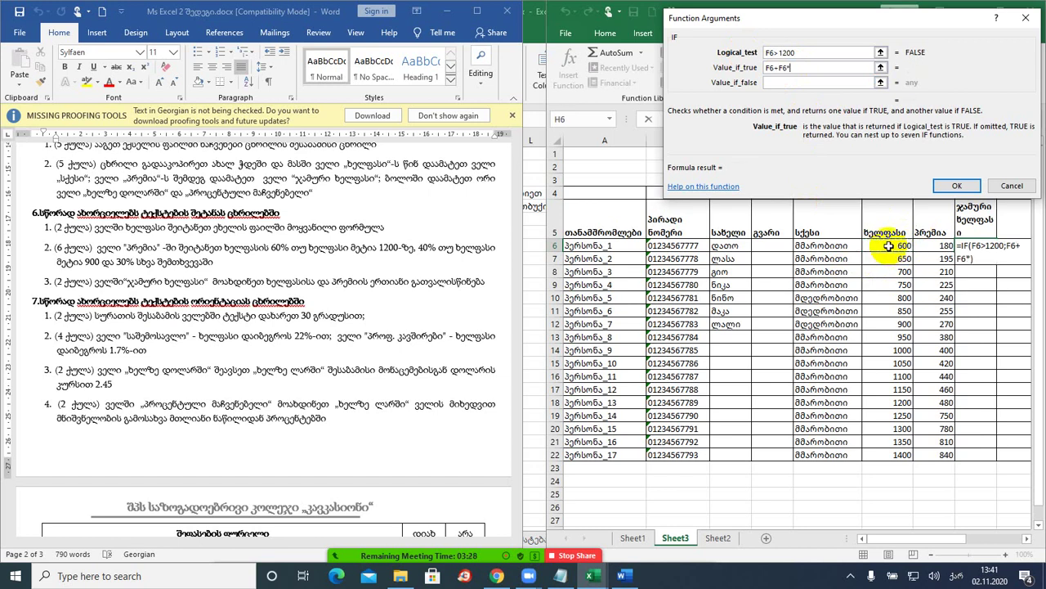
type("60%")
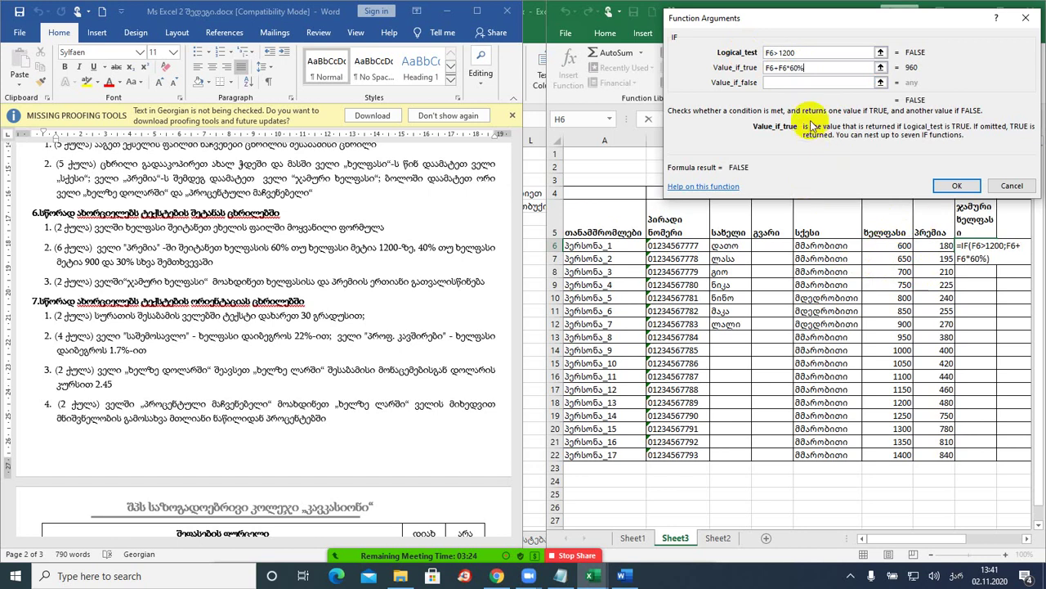
left_click(794, 84)
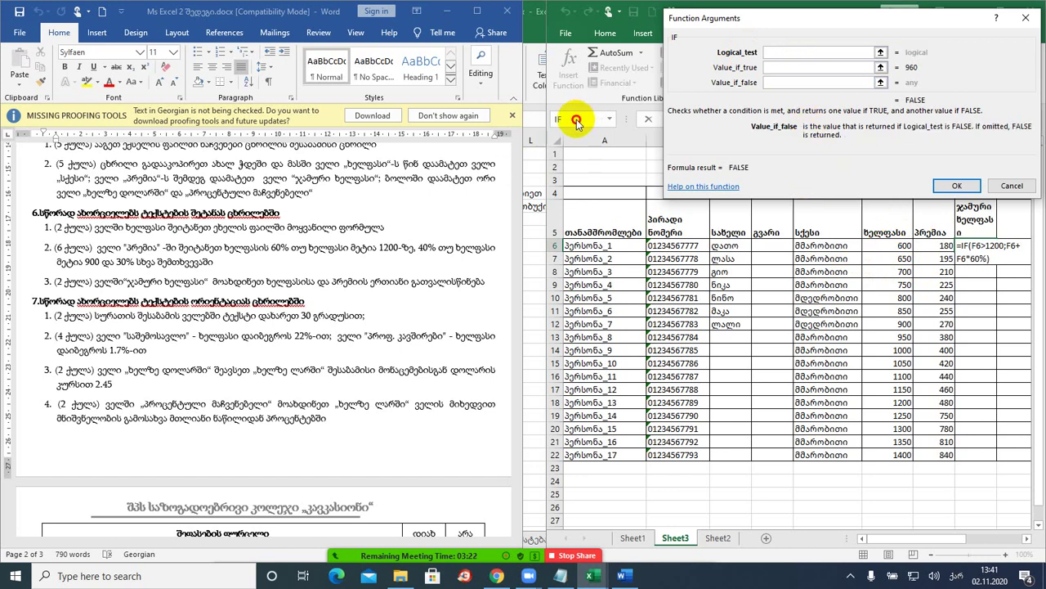
- Nest a second IF testing F6>900 with F6+F6*40% as its true value
left_click(574, 119)
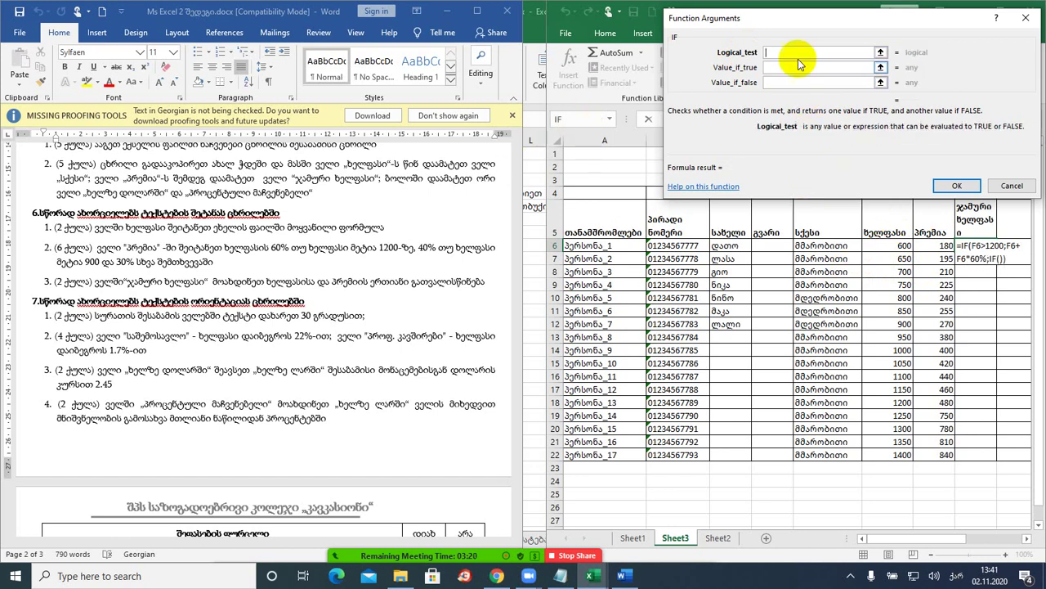
left_click(897, 246)
type(">")
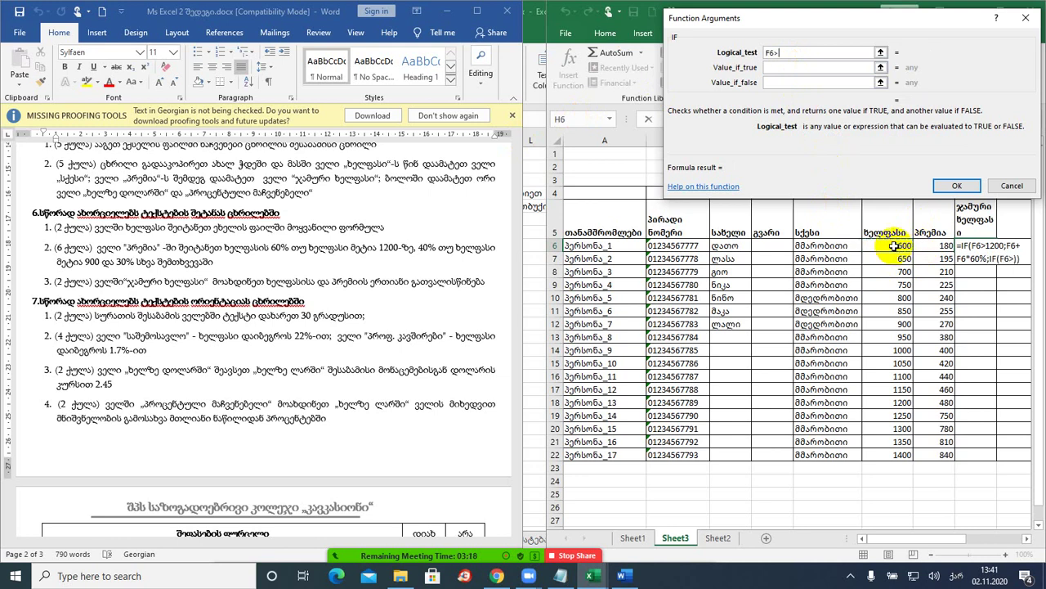
type("900")
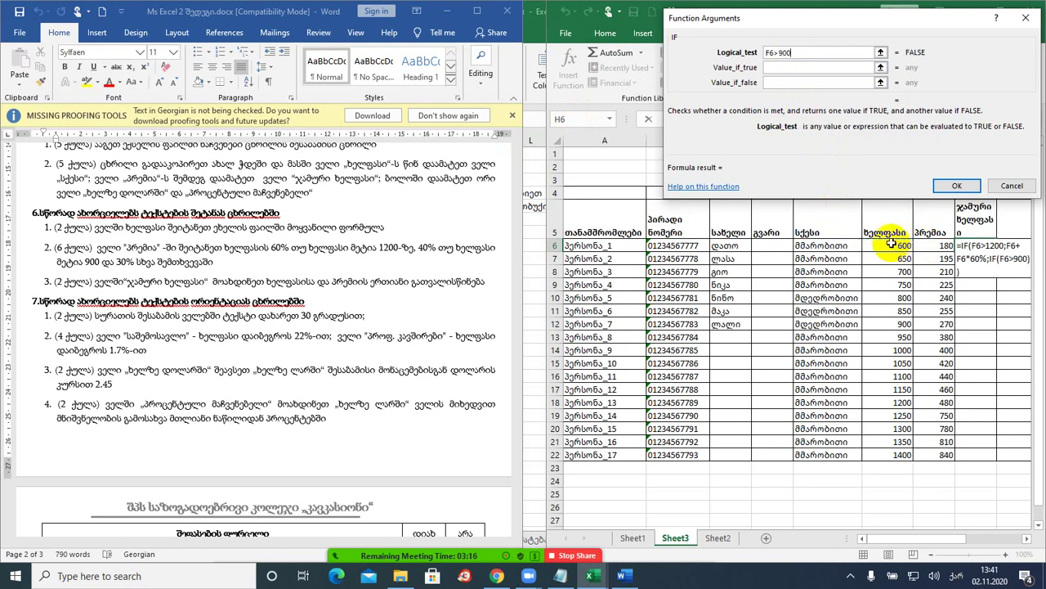
left_click(785, 68)
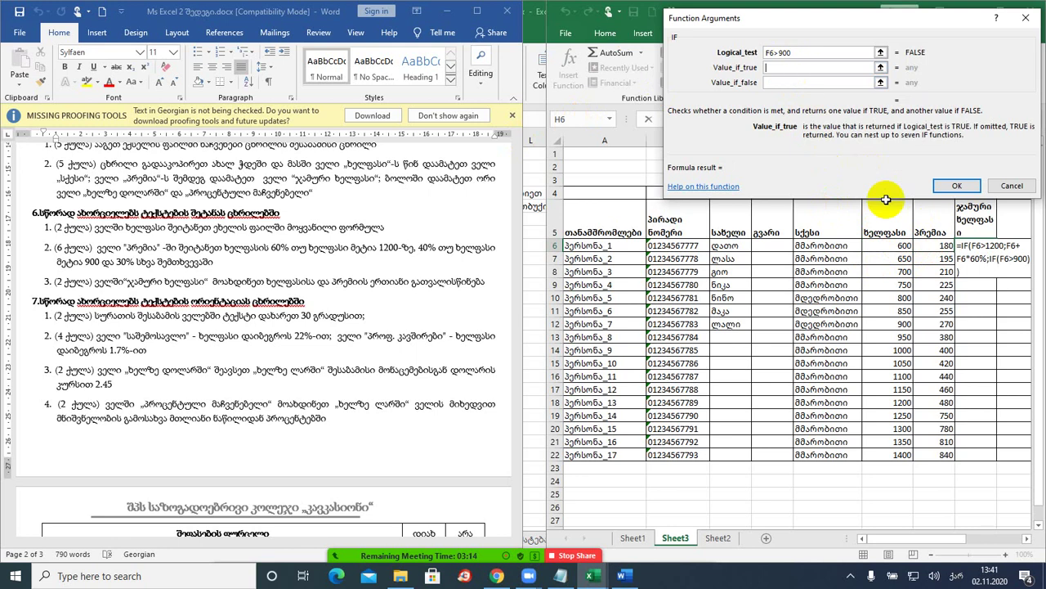
left_click(888, 245)
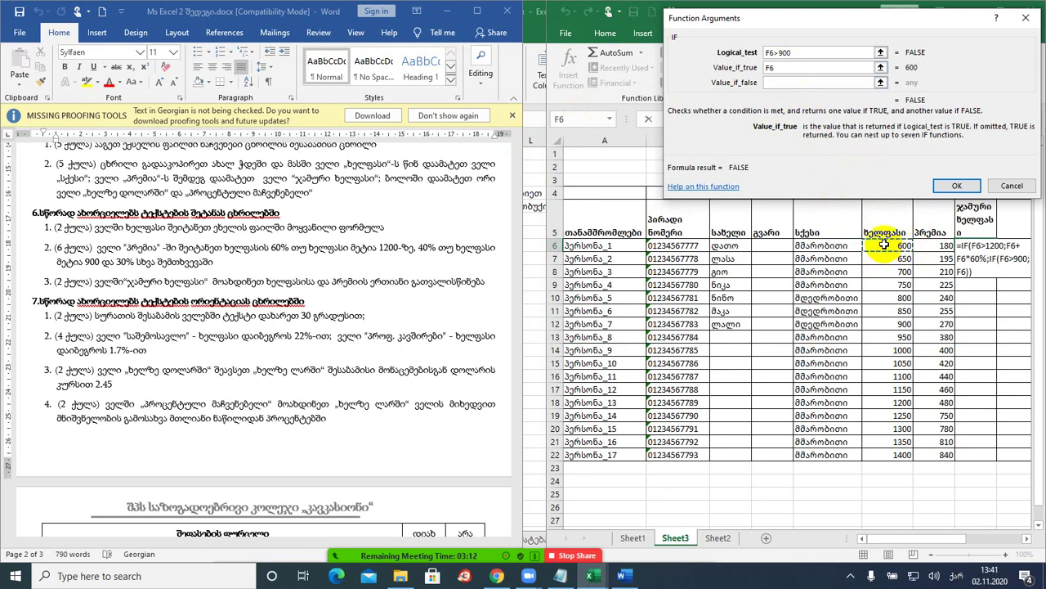
type("=")
key("BackSpace")
type("+")
left_click(887, 245)
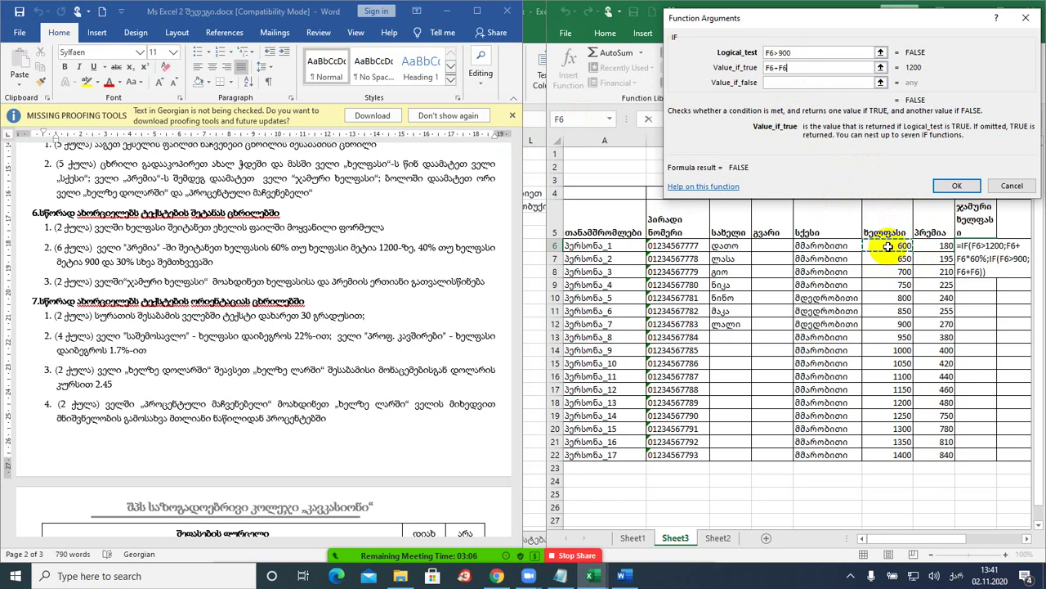
type("*40%")
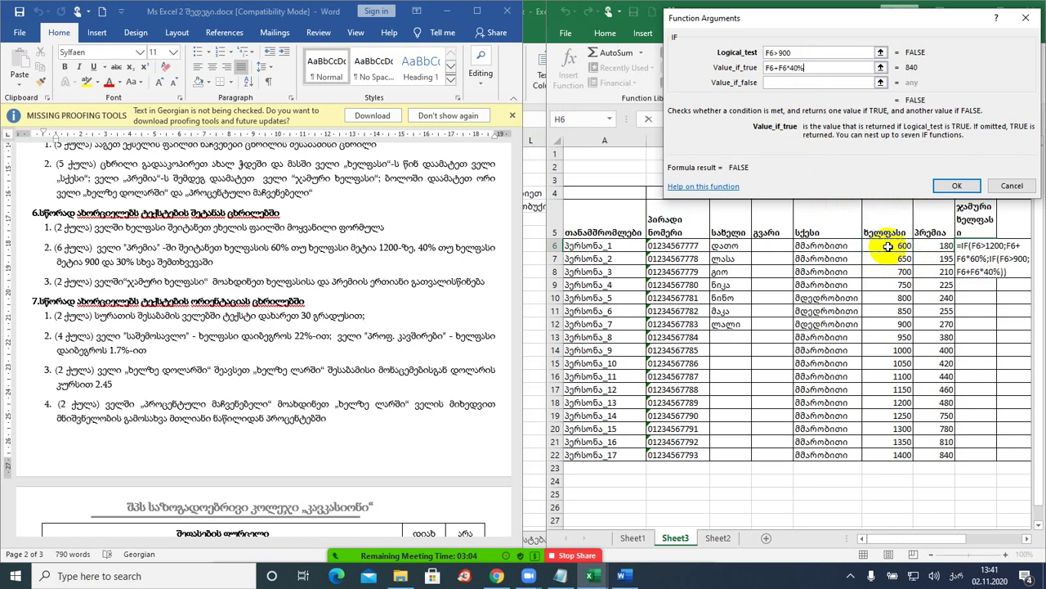
- Set the nested false value to F6+F6*305 and confirm the formula
left_click(773, 82)
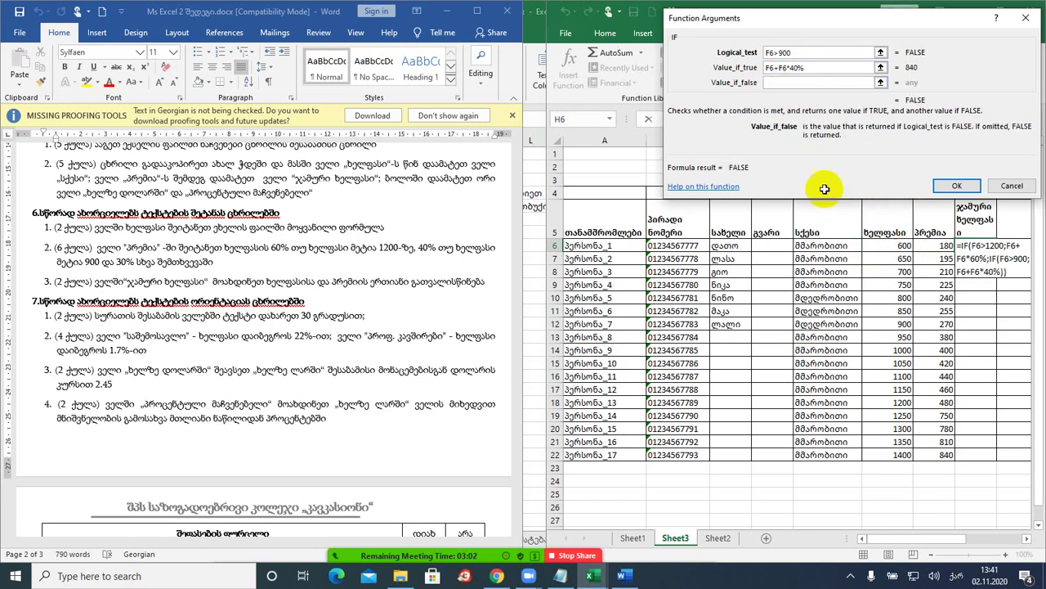
left_click(891, 246)
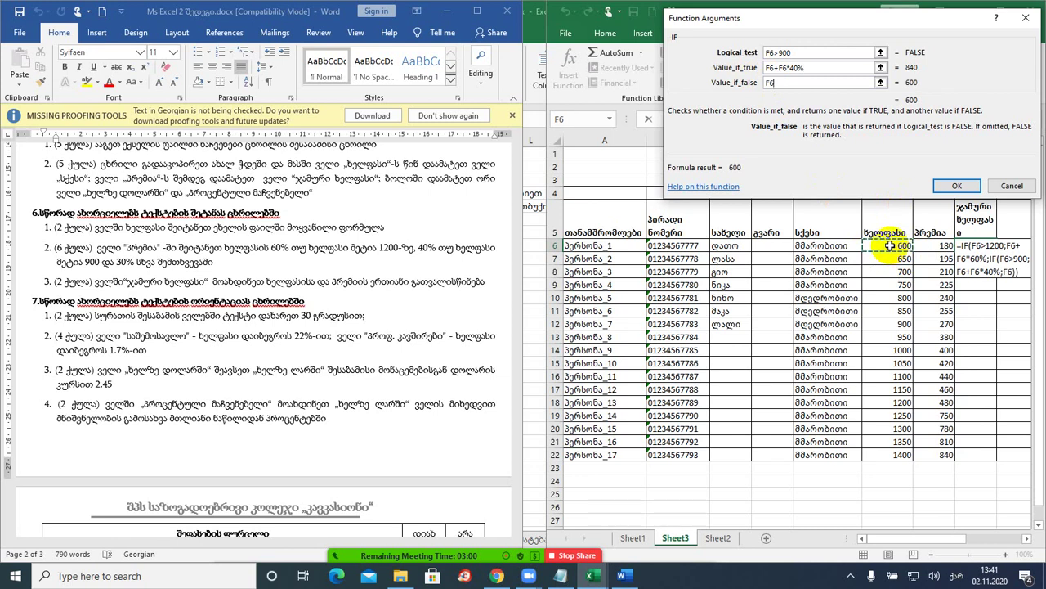
type("+")
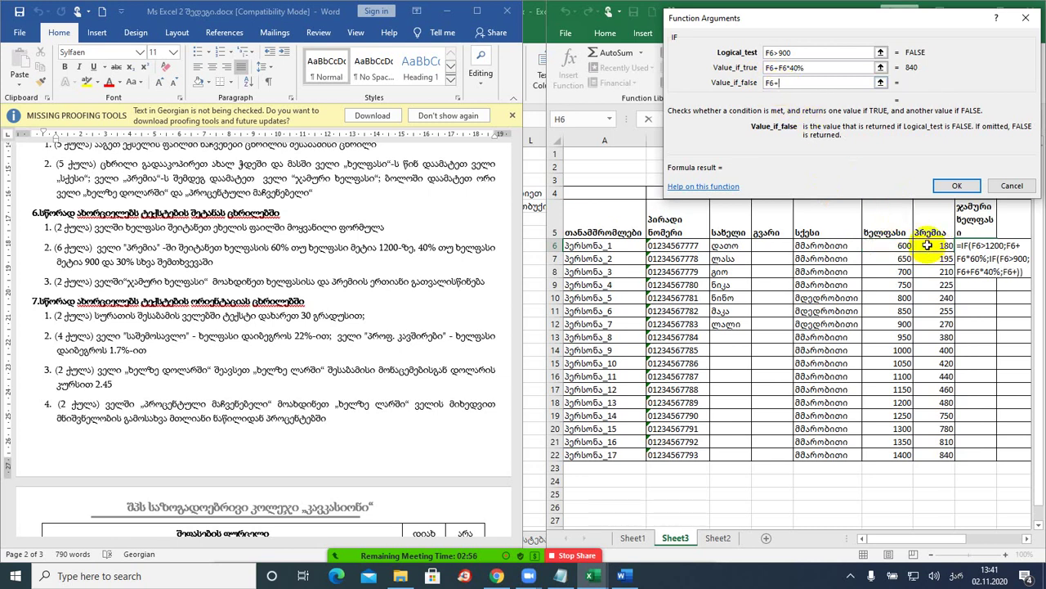
left_click(879, 245)
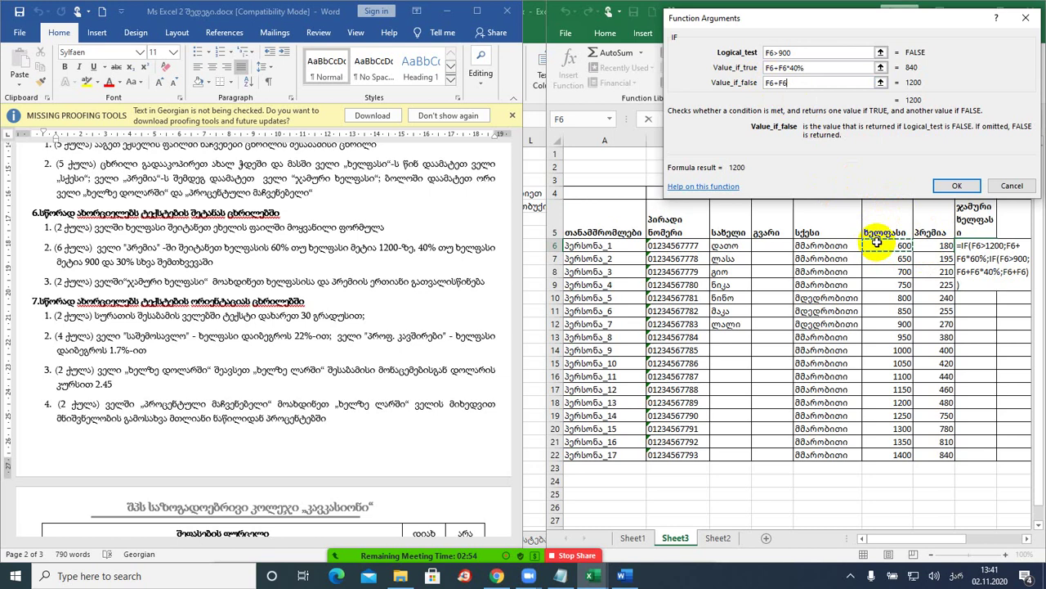
type("*30")
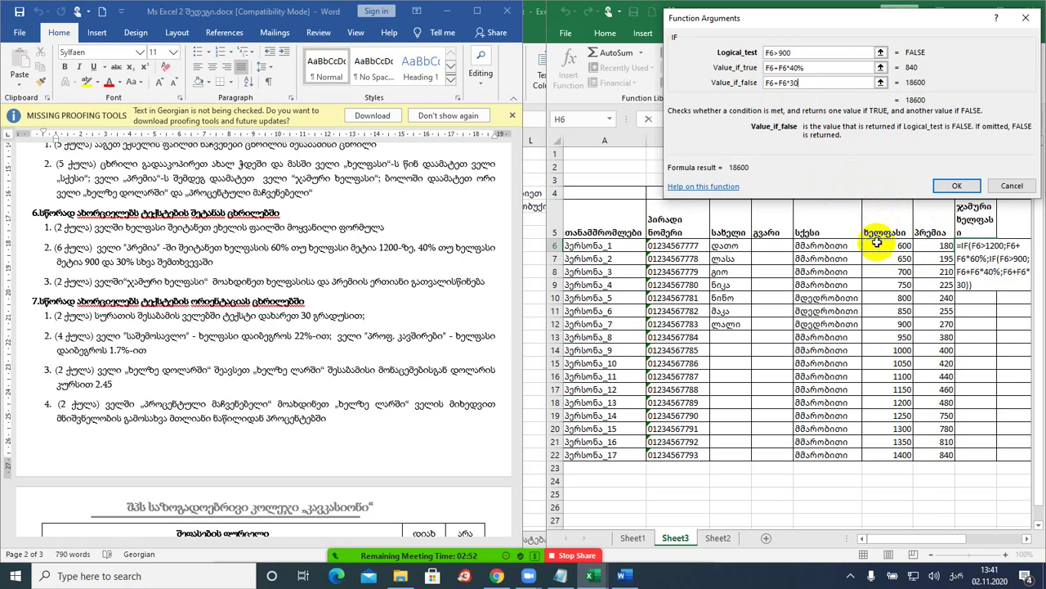
type("5")
left_click(955, 186)
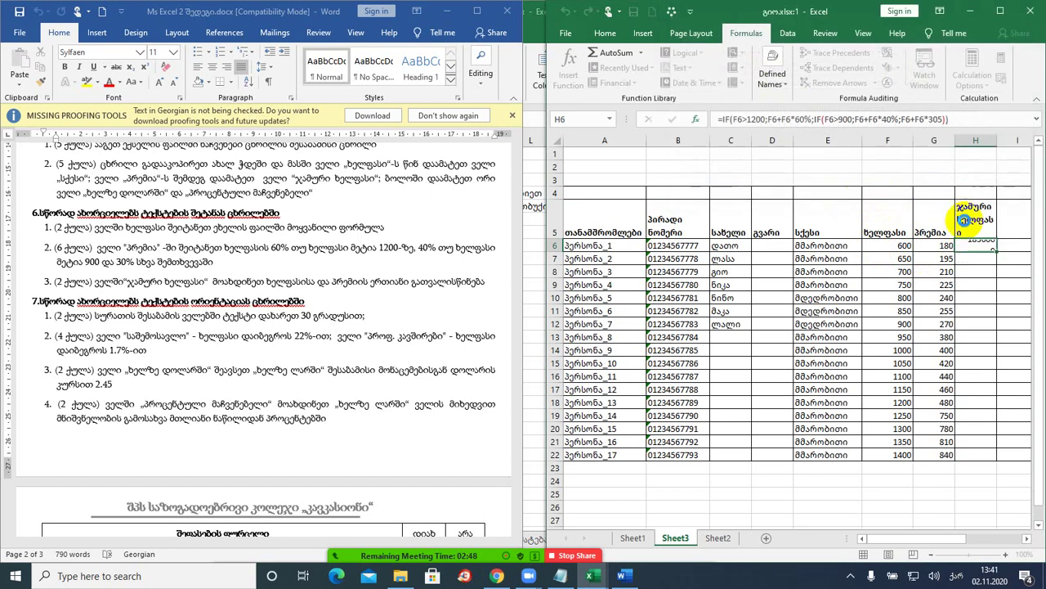
- Copy the H6 formula down to row 22 and widen the Excel window
double_click(996, 251)
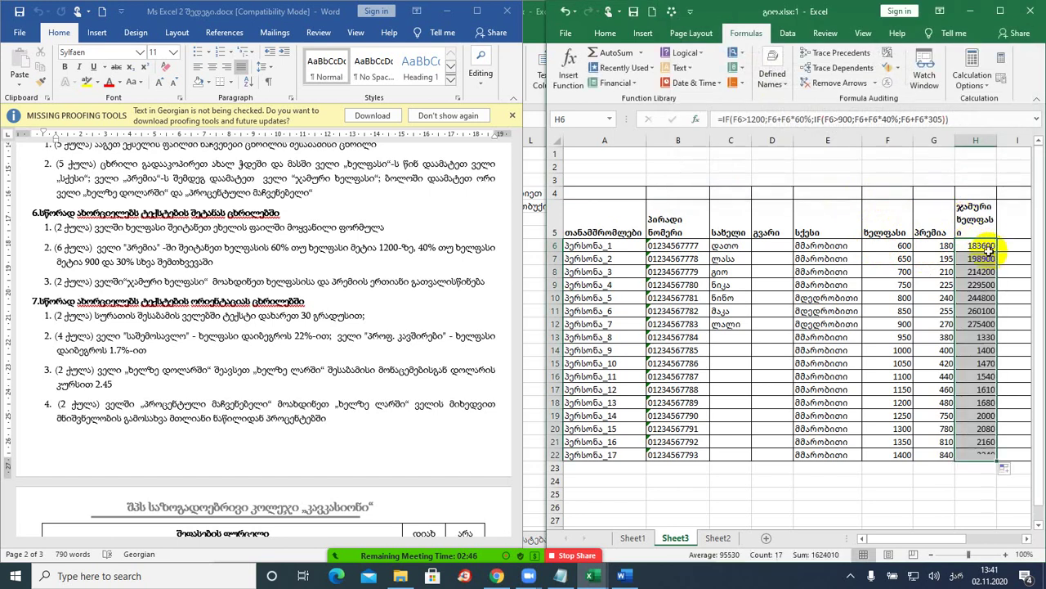
left_click_drag(858, 9, 795, 11)
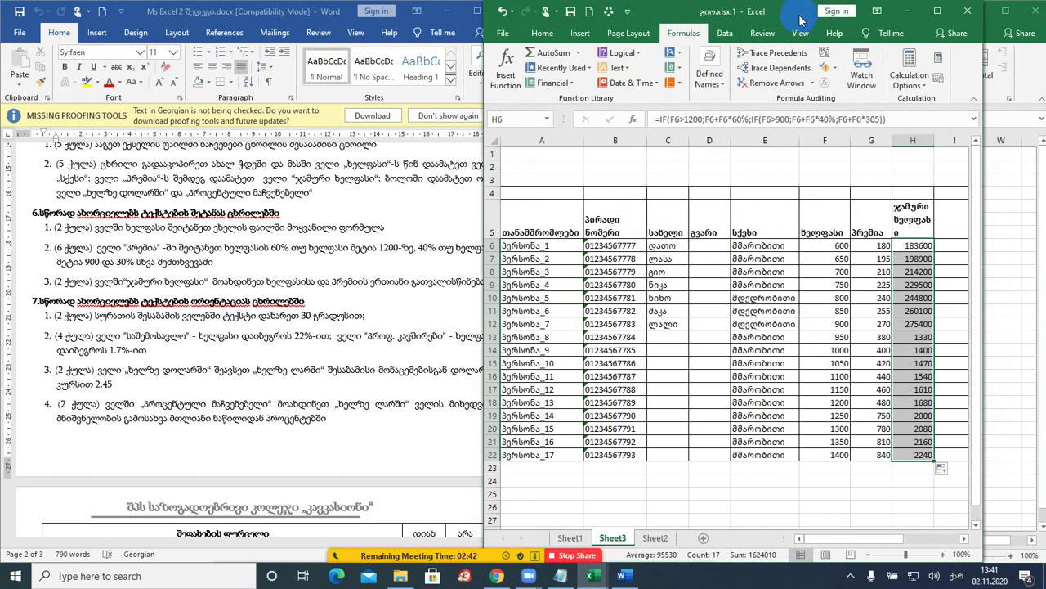
left_click_drag(985, 236, 1036, 236)
- Enter =F6+G6 in I6 to total salary and bonus, giving 780
left_click(957, 247)
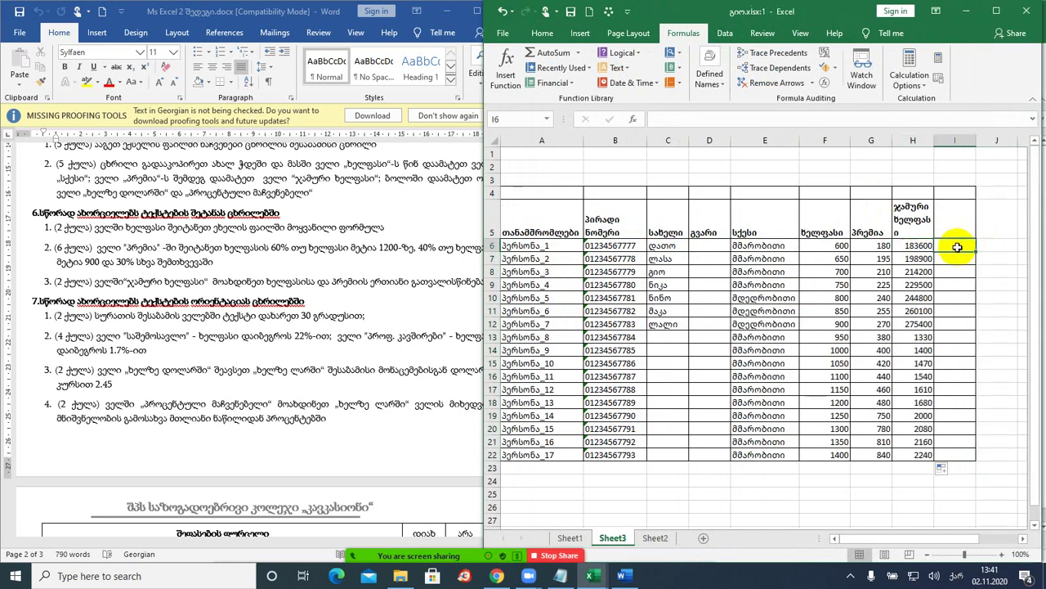
type("=")
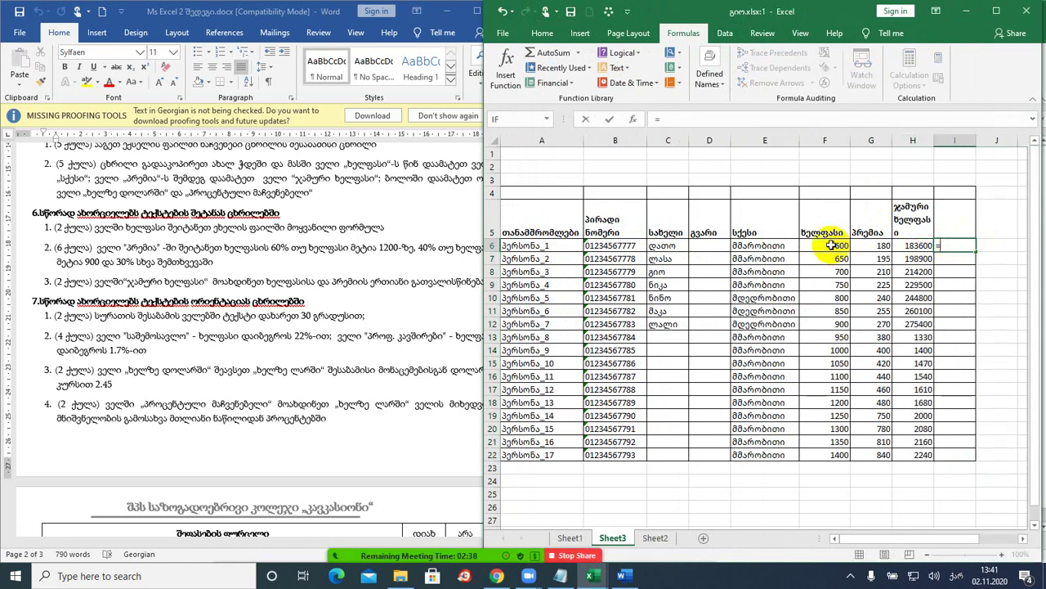
left_click(830, 245)
type("+")
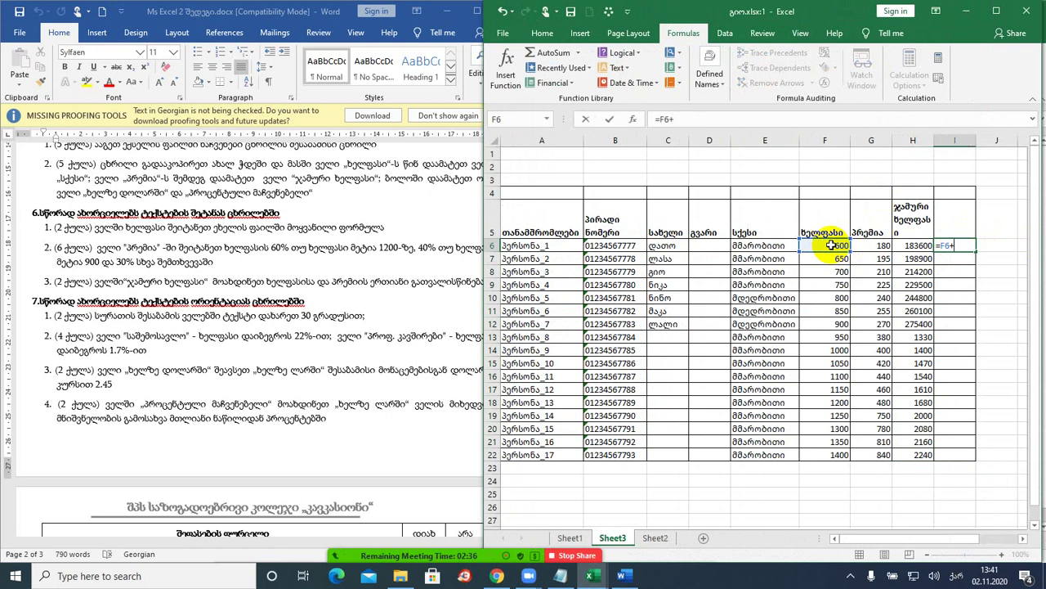
left_click(870, 246)
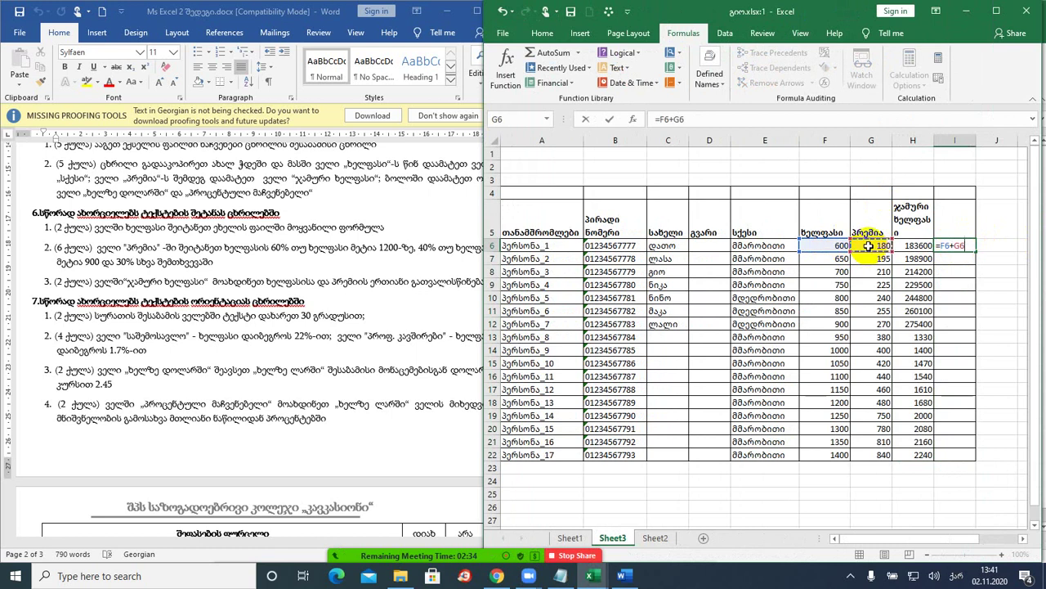
key("Return")
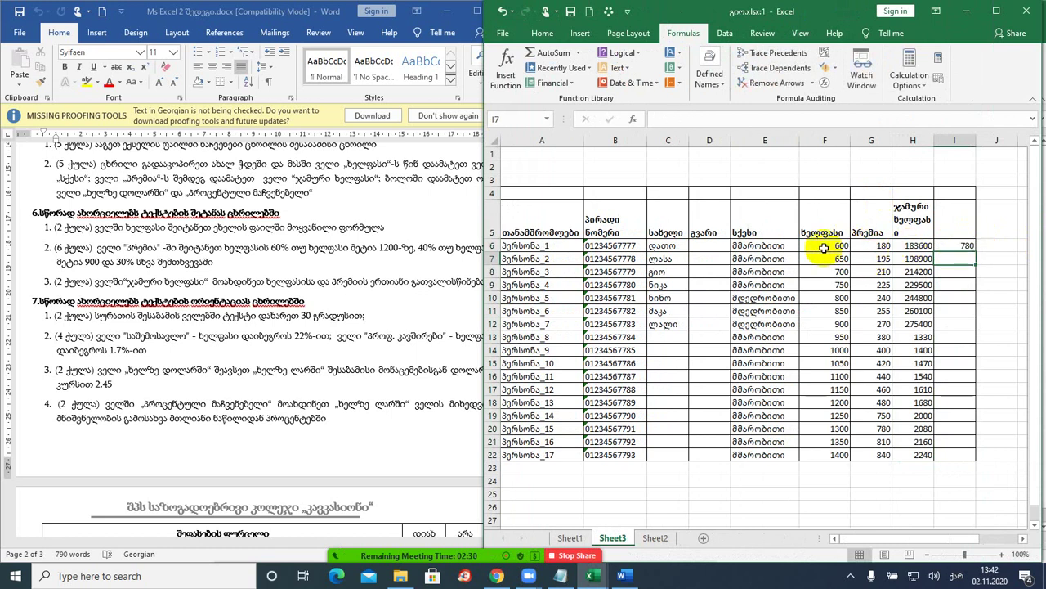
double_click(918, 245)
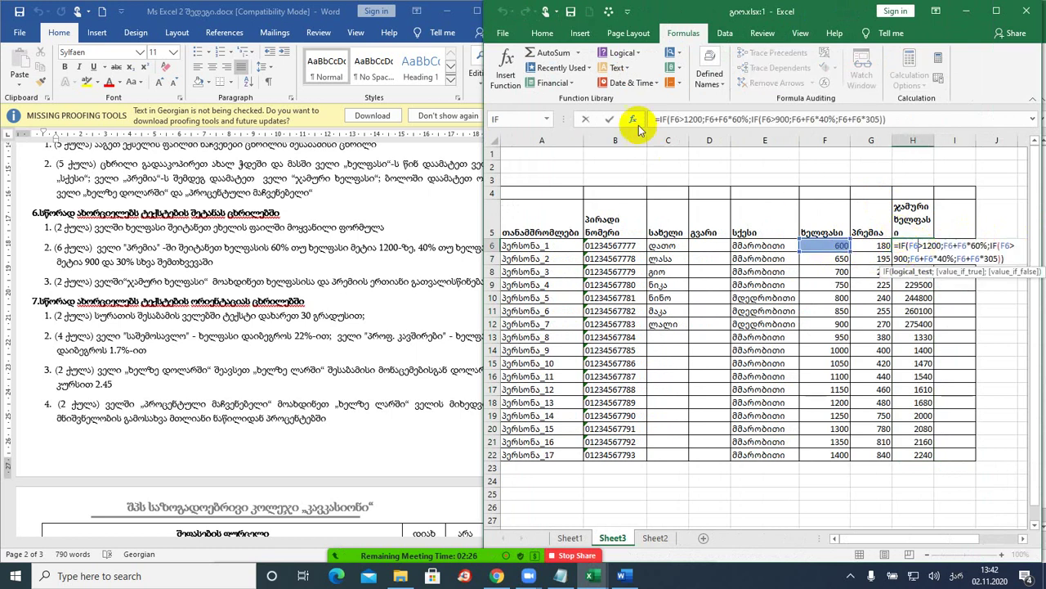
left_click(633, 121)
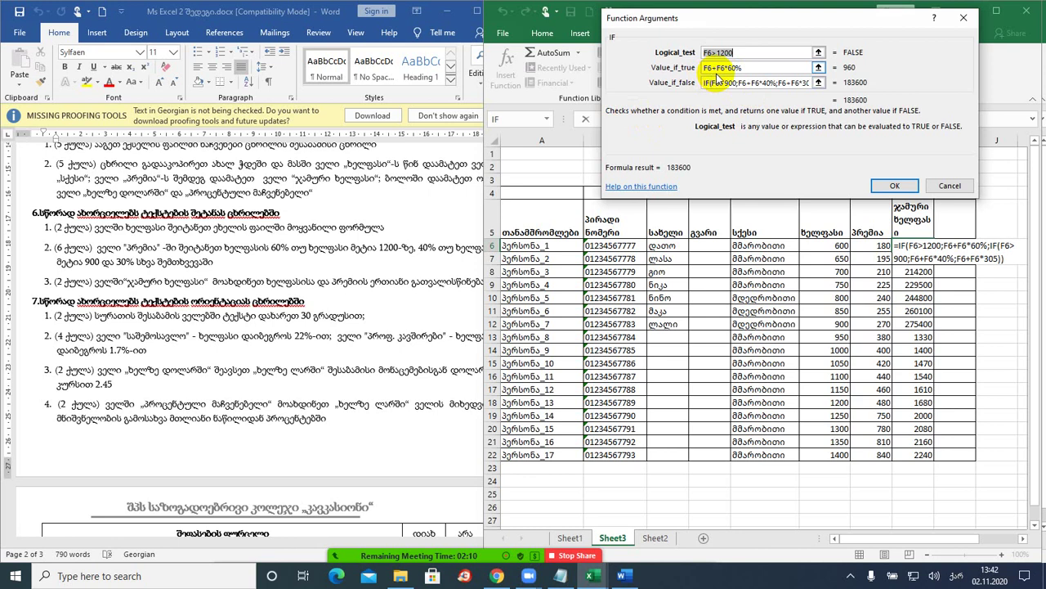
left_click(895, 186)
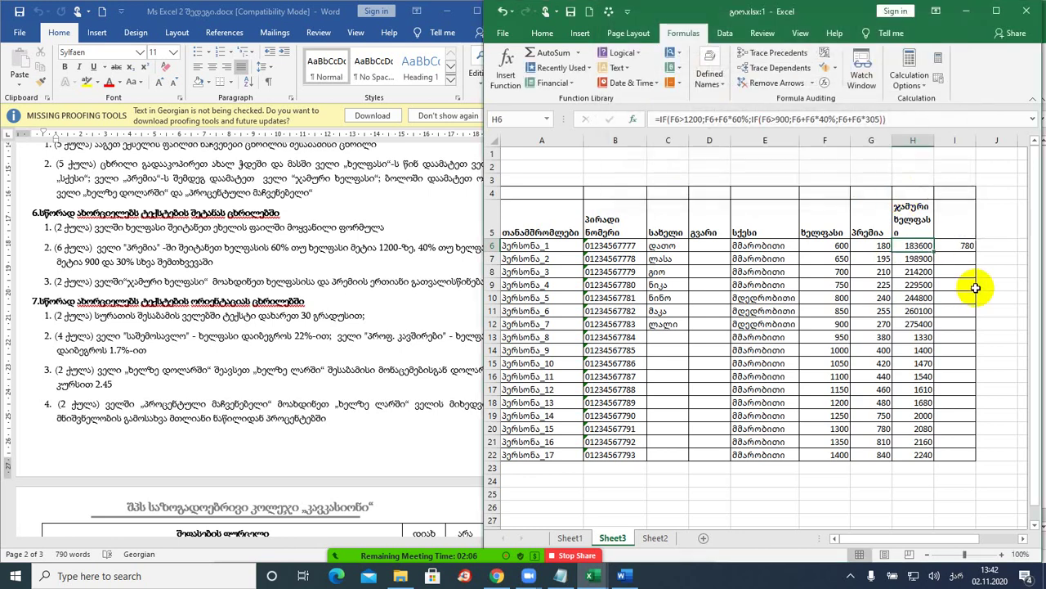
- Fill the =F6+G6 formula from I6 down to I22
left_click(957, 245)
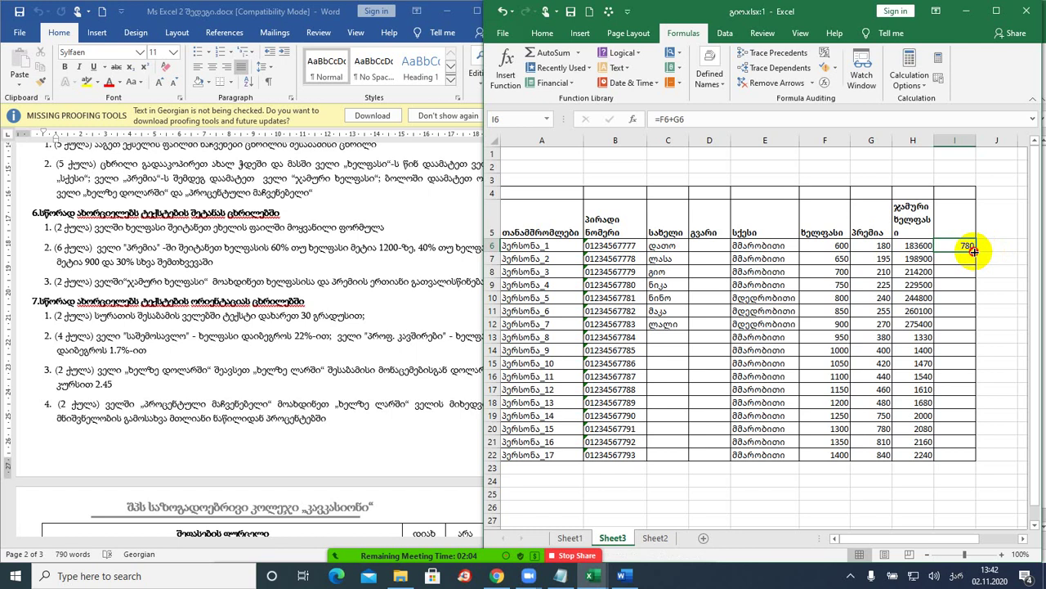
double_click(975, 251)
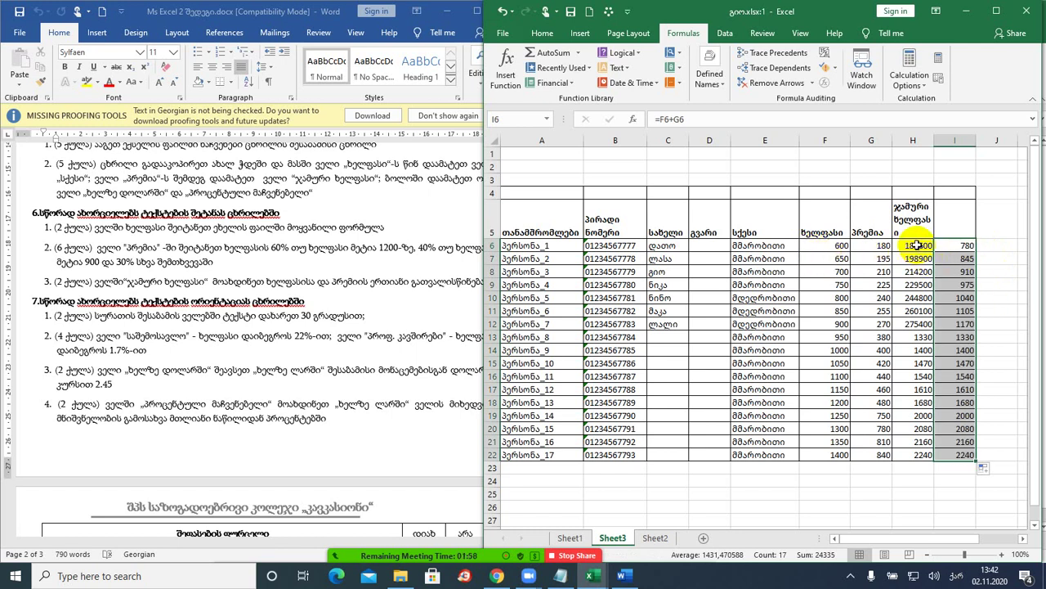
left_click_drag(917, 245, 902, 454)
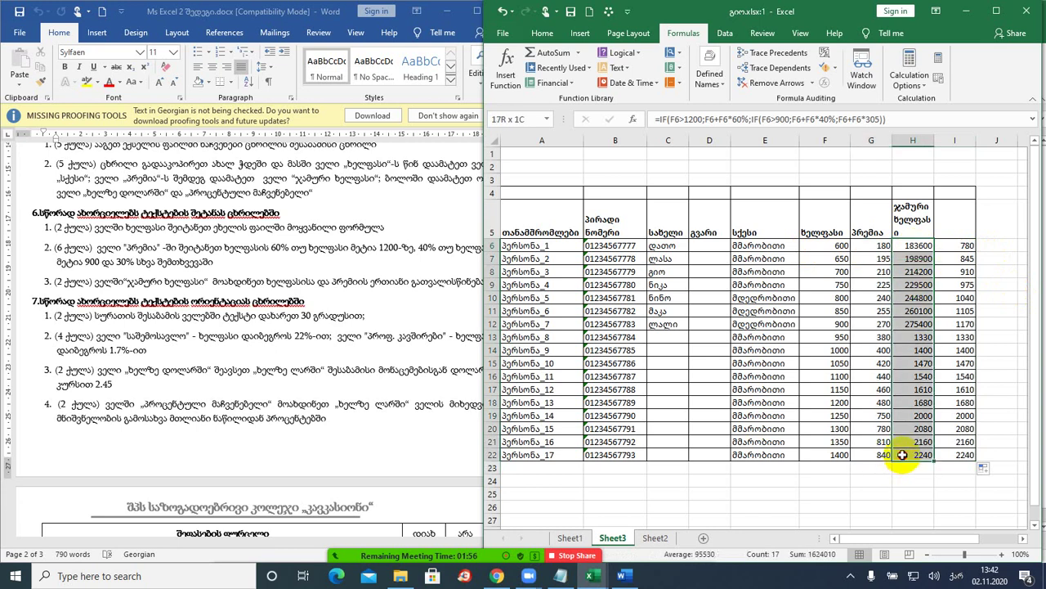
- Delete the H6:H22 results and begin a new formula in H6
key("Delete")
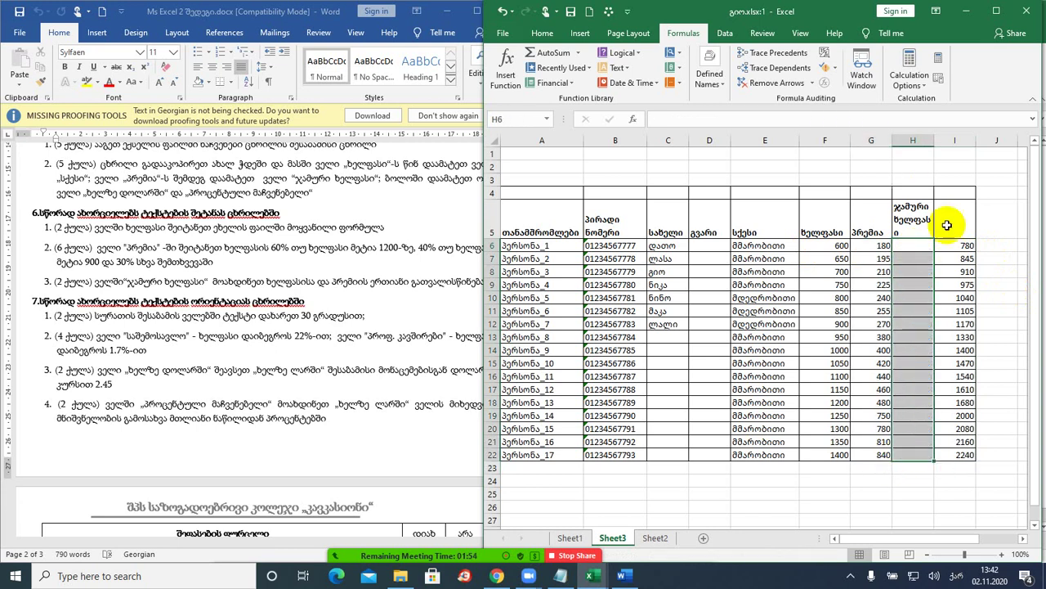
left_click(912, 243)
type("=")
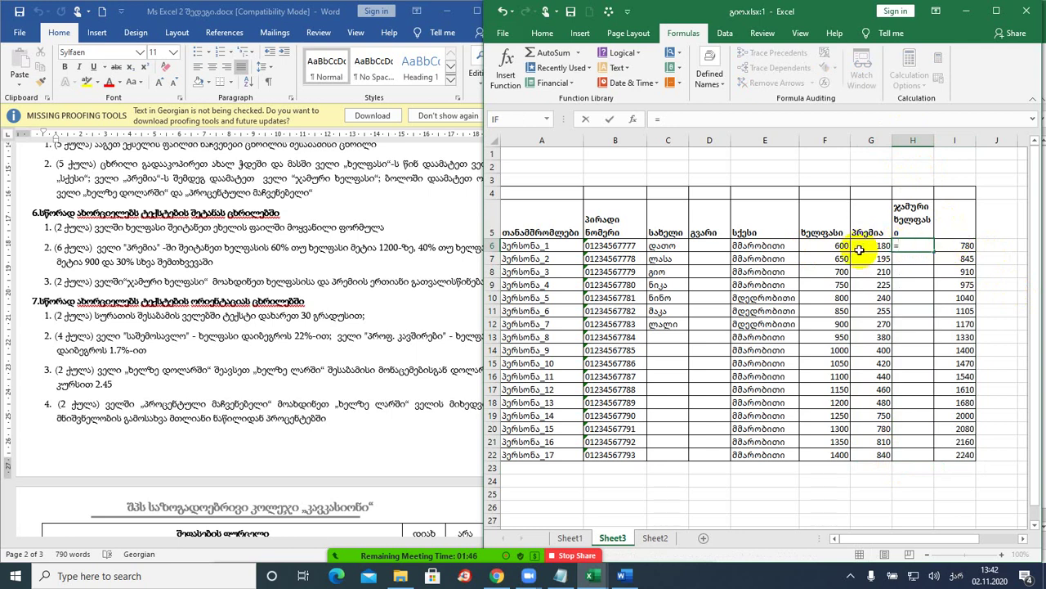
- Insert an IF function in H6 with the condition F6>1200
left_click(644, 55)
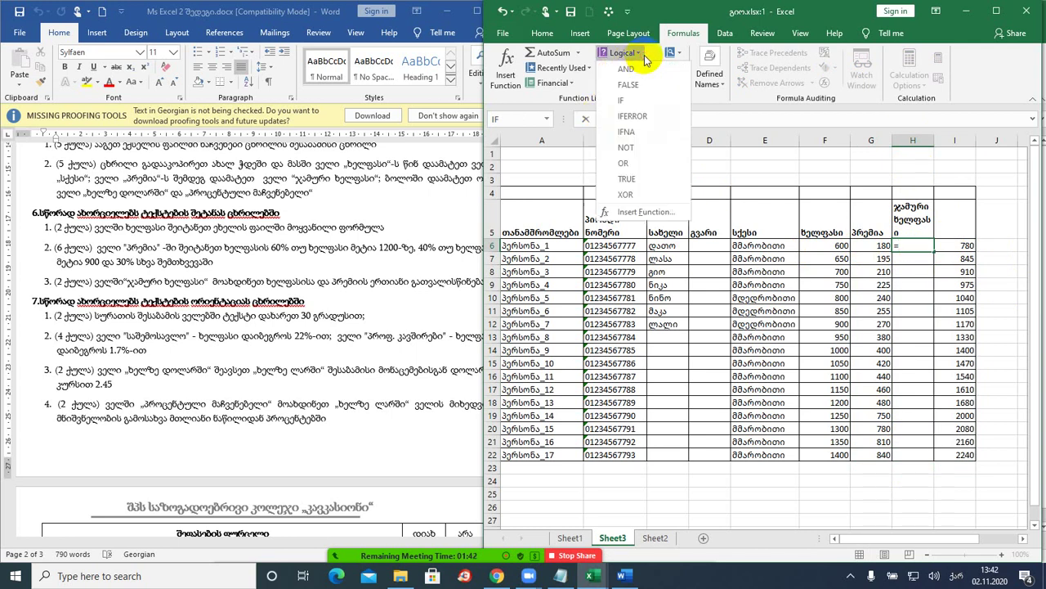
left_click(630, 104)
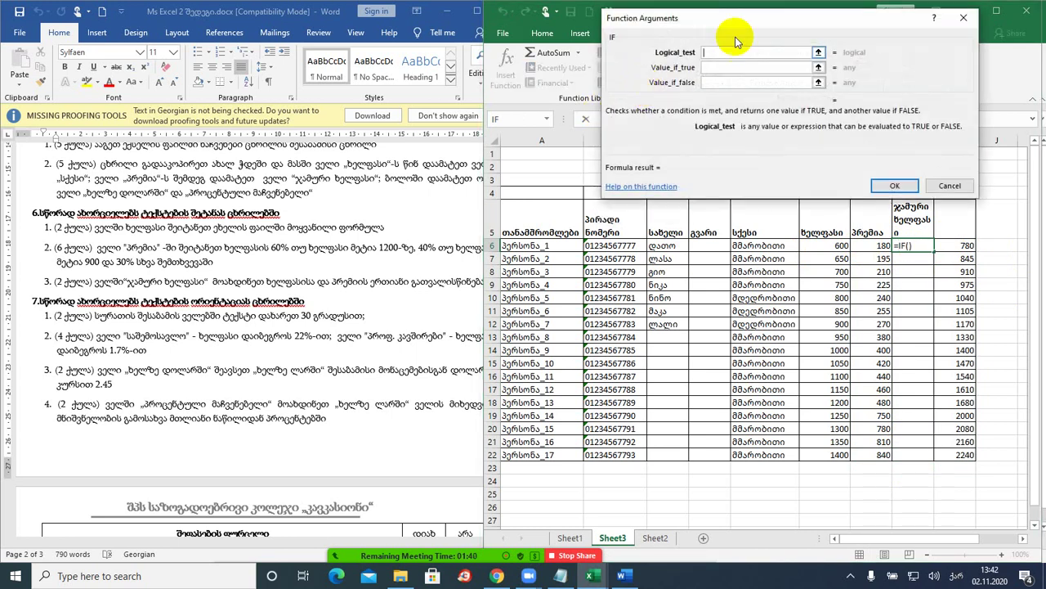
left_click_drag(750, 22, 463, 46)
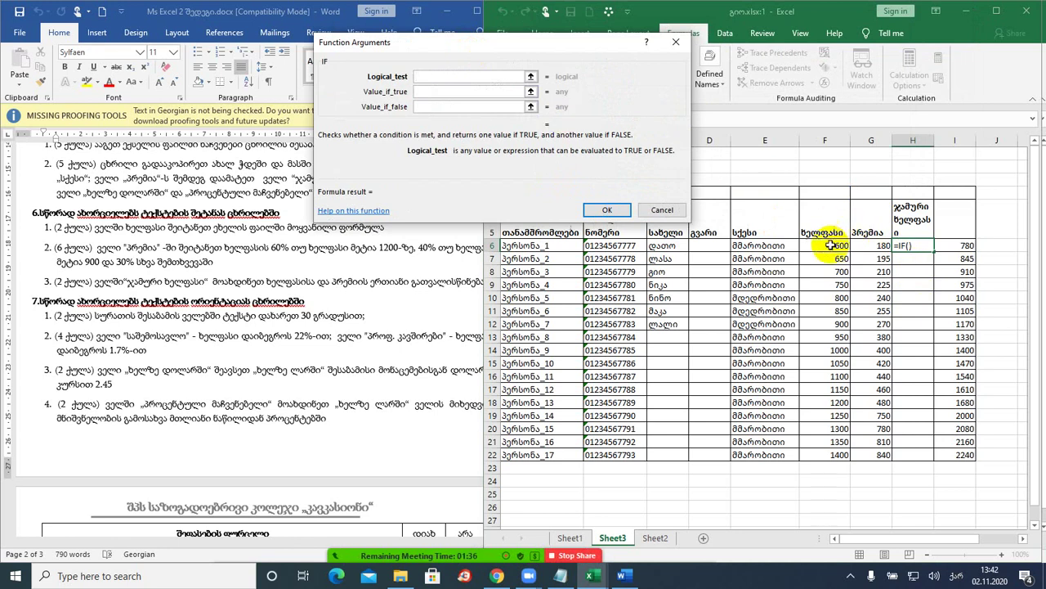
left_click(828, 242)
type(">")
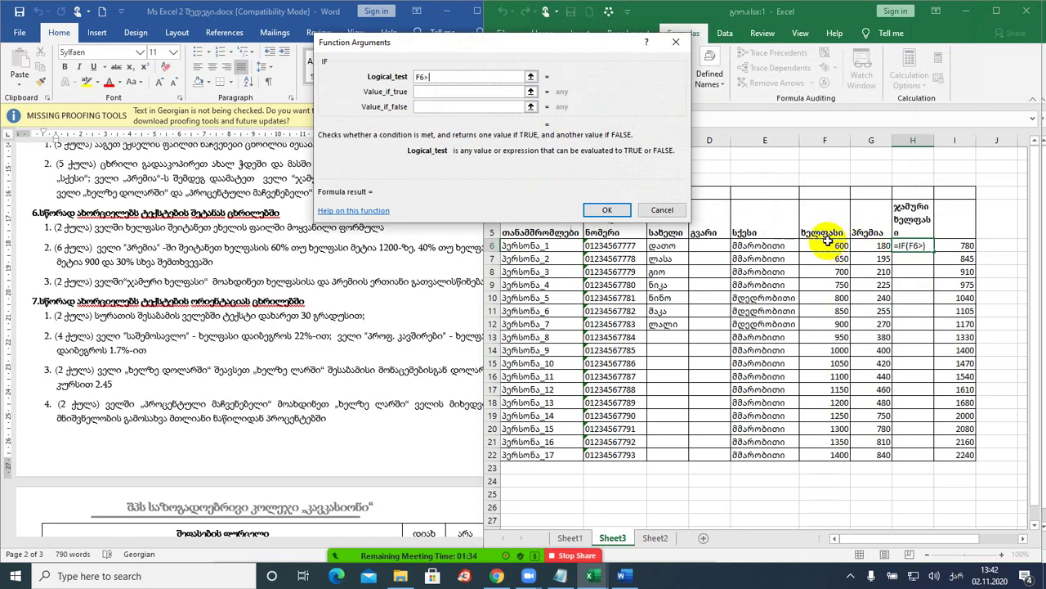
type("1200")
- Set the IF true value to F6+F6*60%
left_click(451, 93)
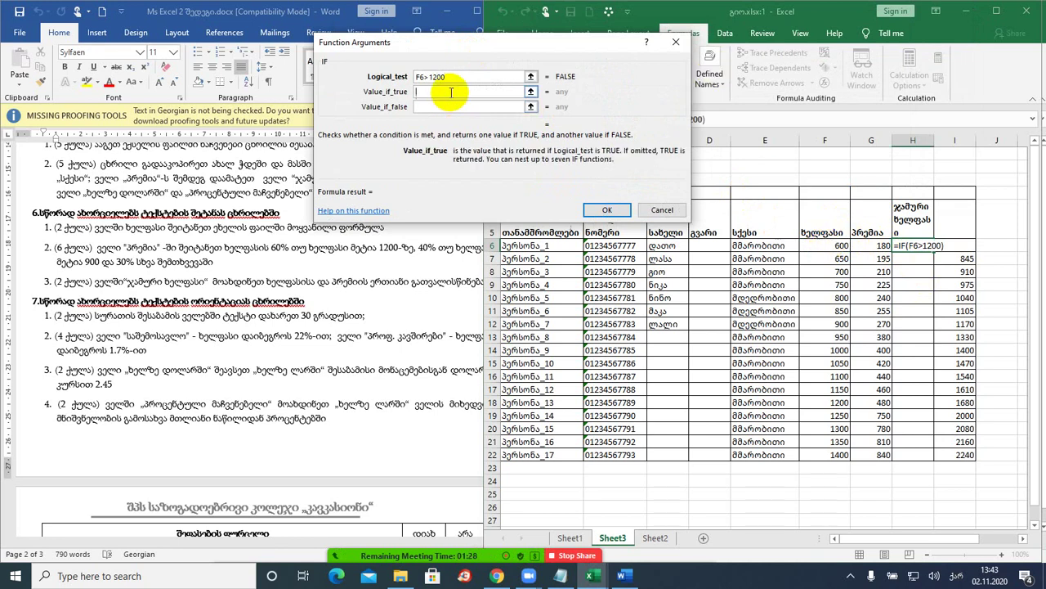
left_click(807, 244)
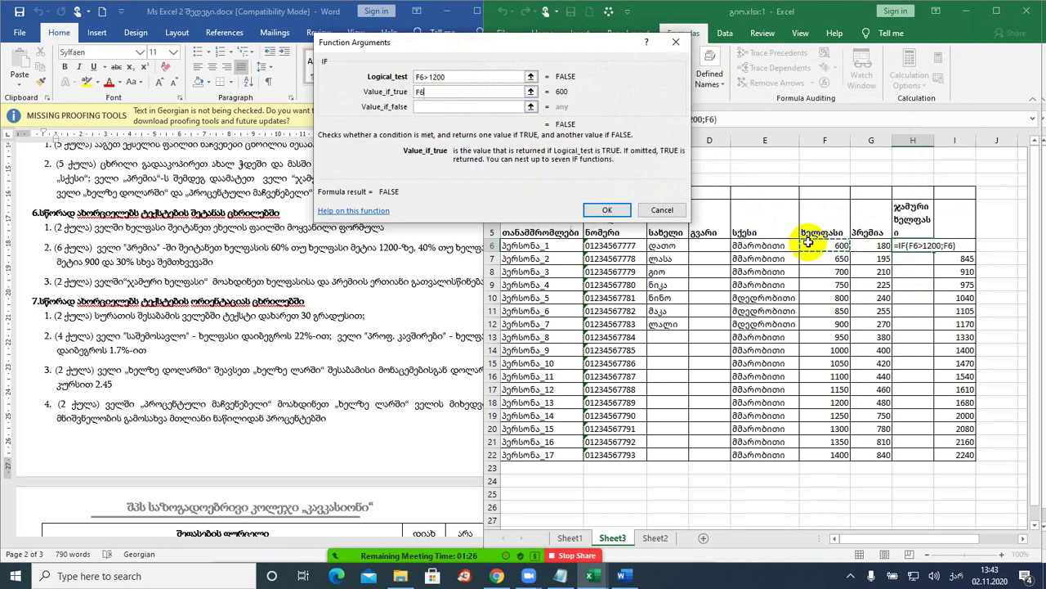
type("+")
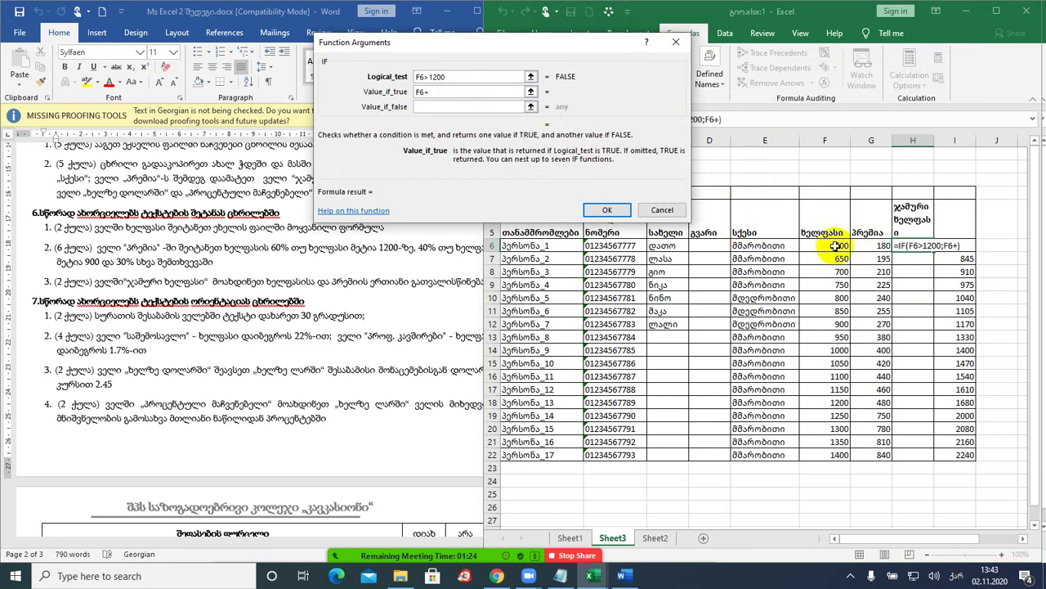
left_click(834, 246)
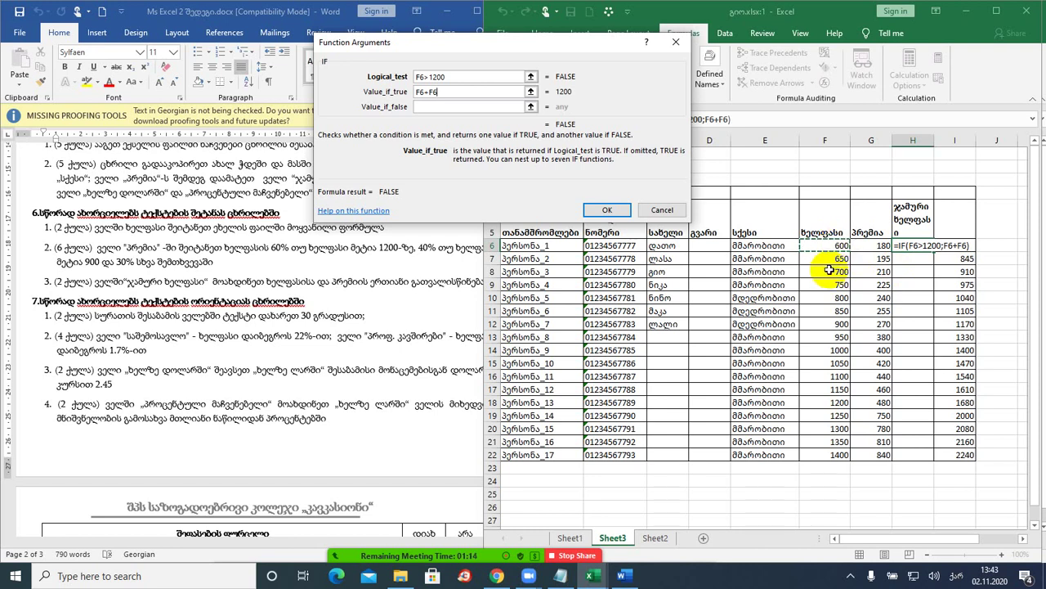
type("*60")
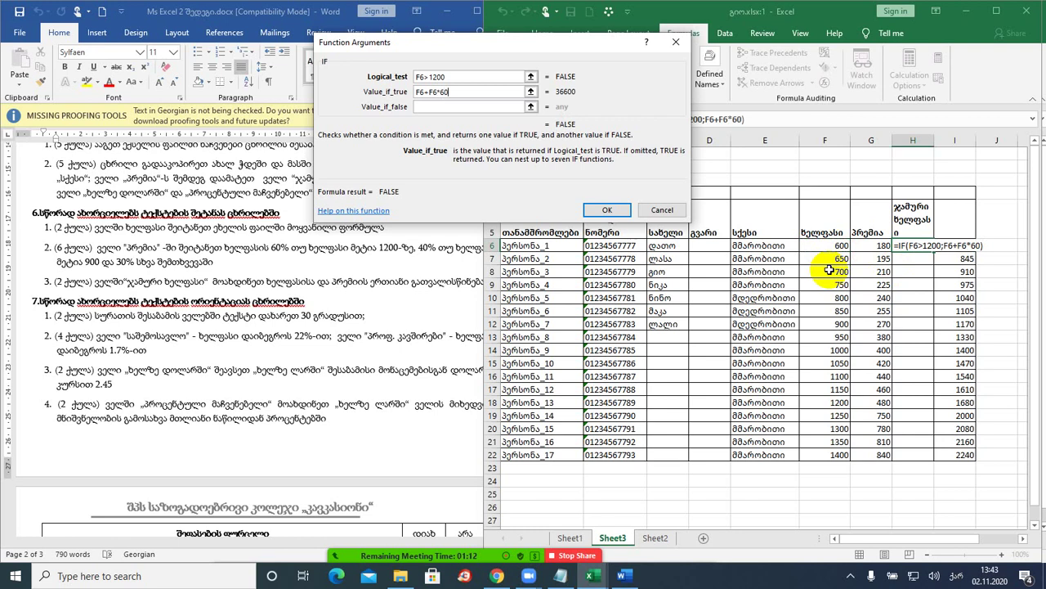
type("%")
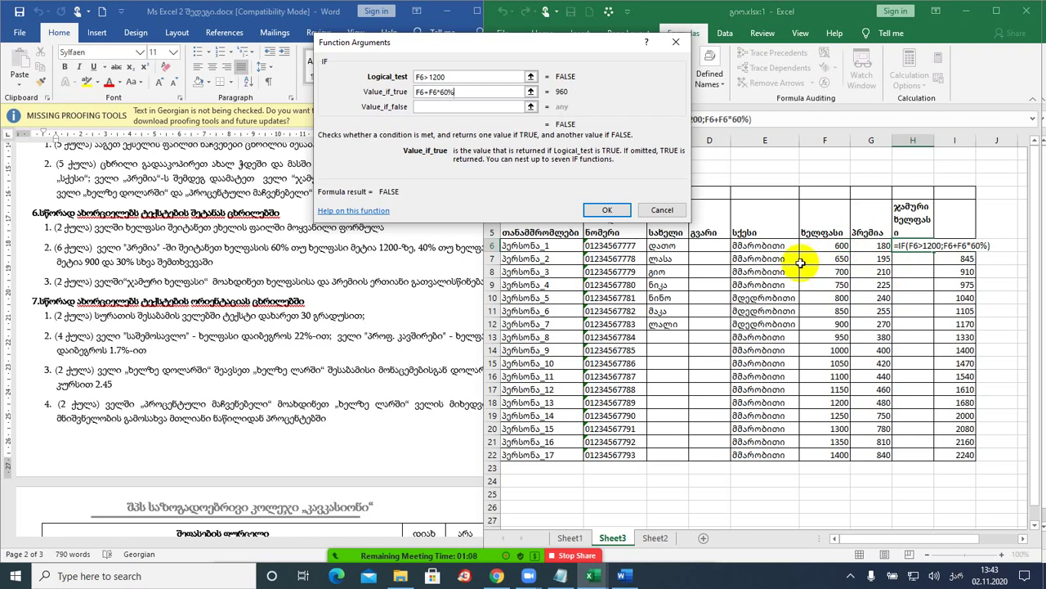
left_click(469, 107)
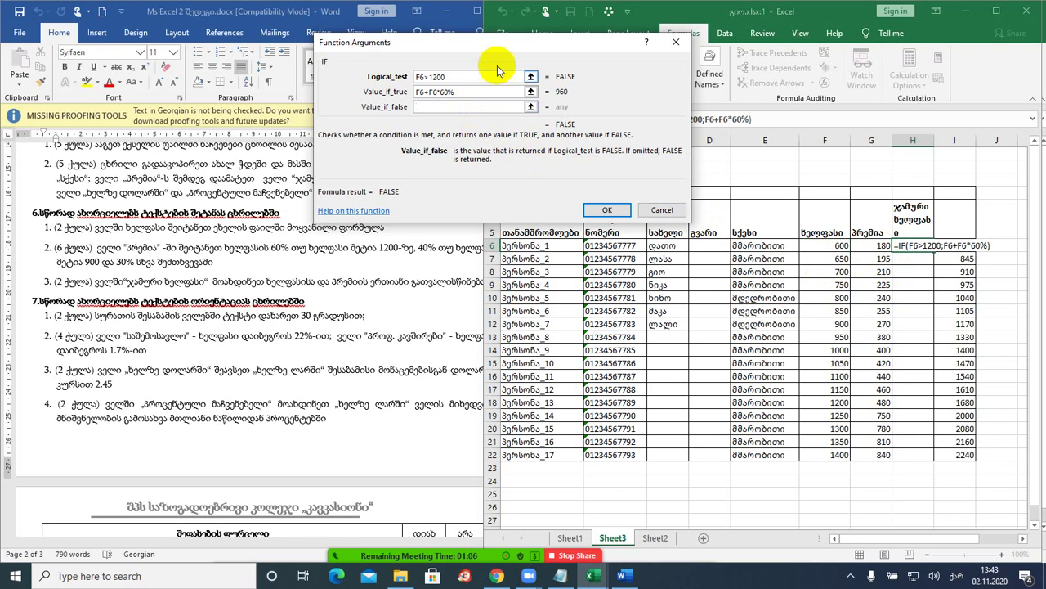
left_click_drag(434, 47, 606, 39)
- Nest a second IF testing F6>900 that returns F6+F6*40%
left_click(513, 119)
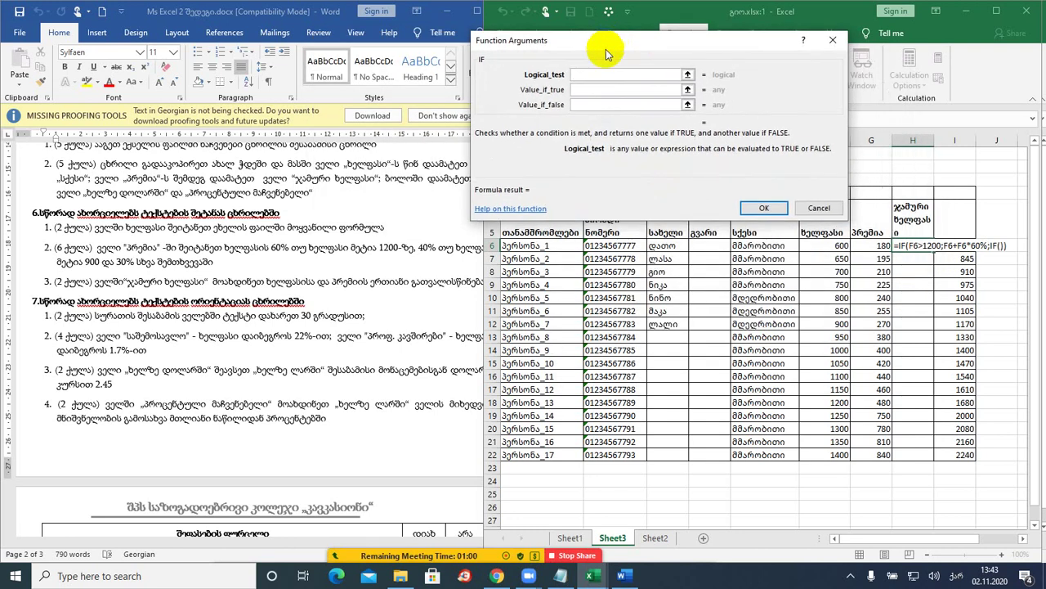
left_click(829, 248)
type(">")
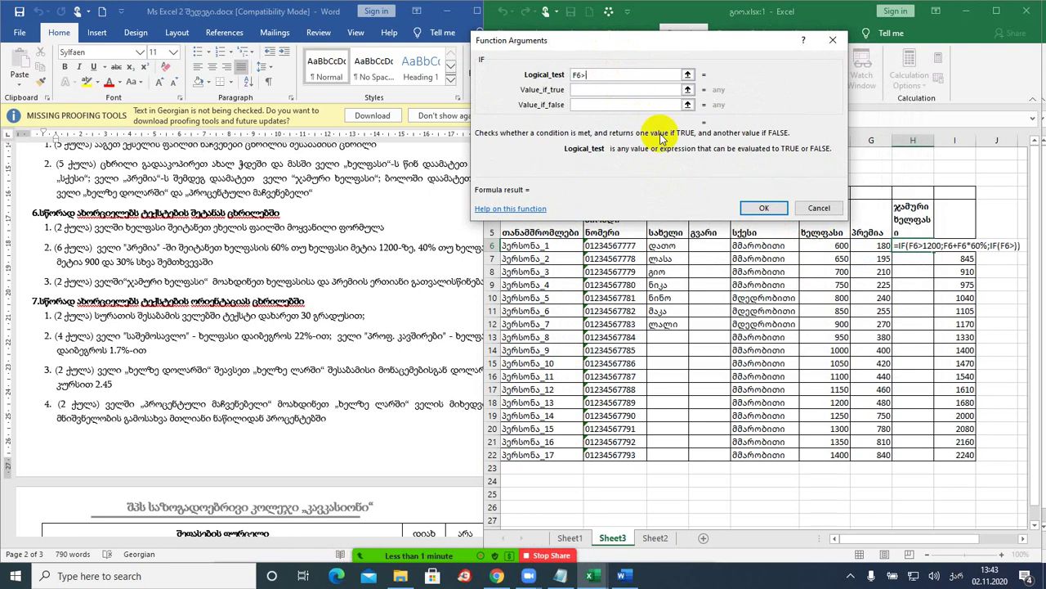
type("900")
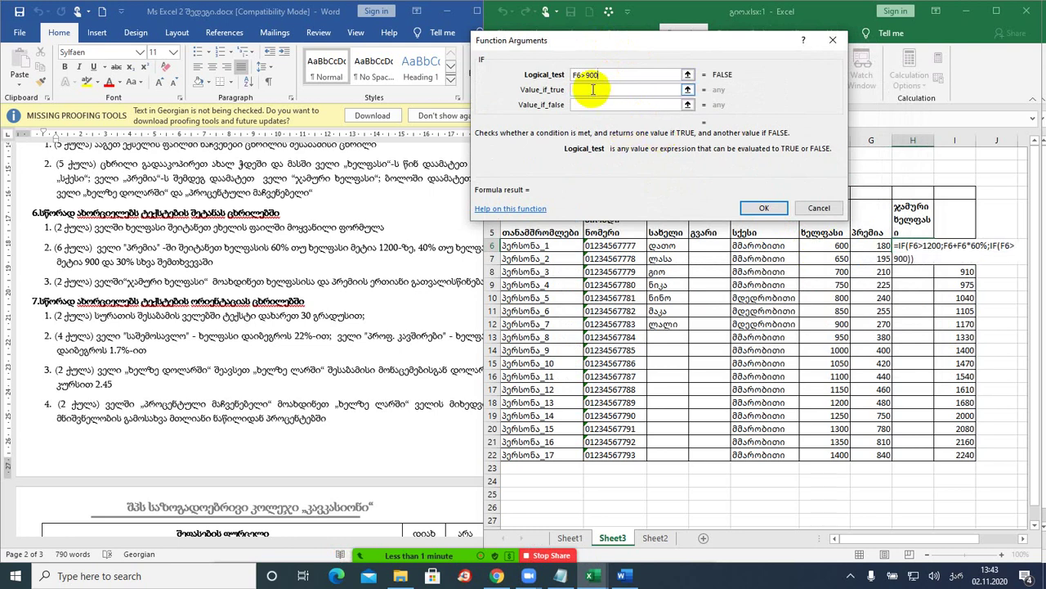
left_click(592, 89)
left_click(820, 247)
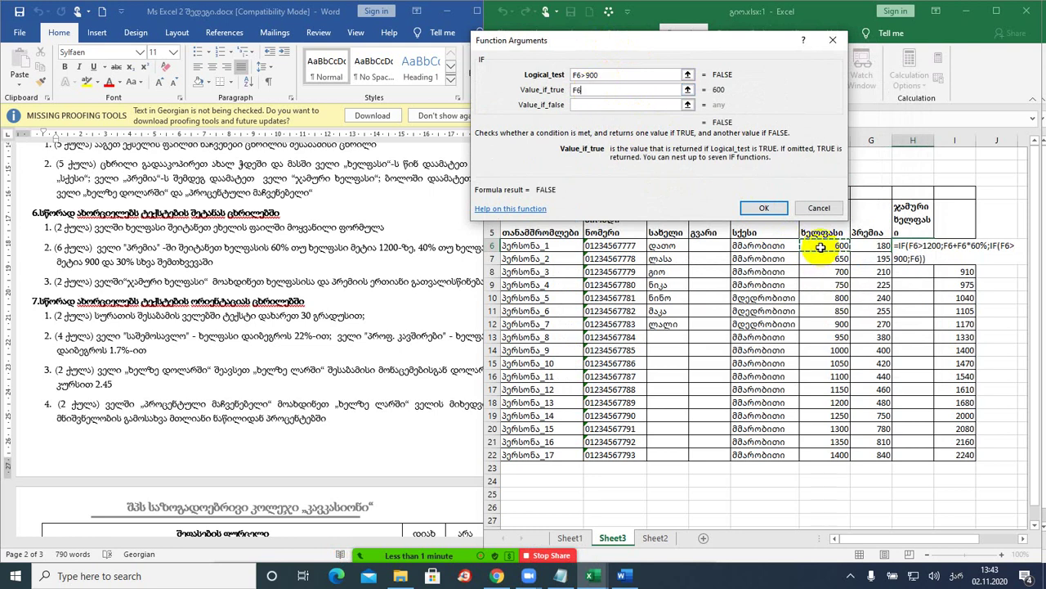
type("+")
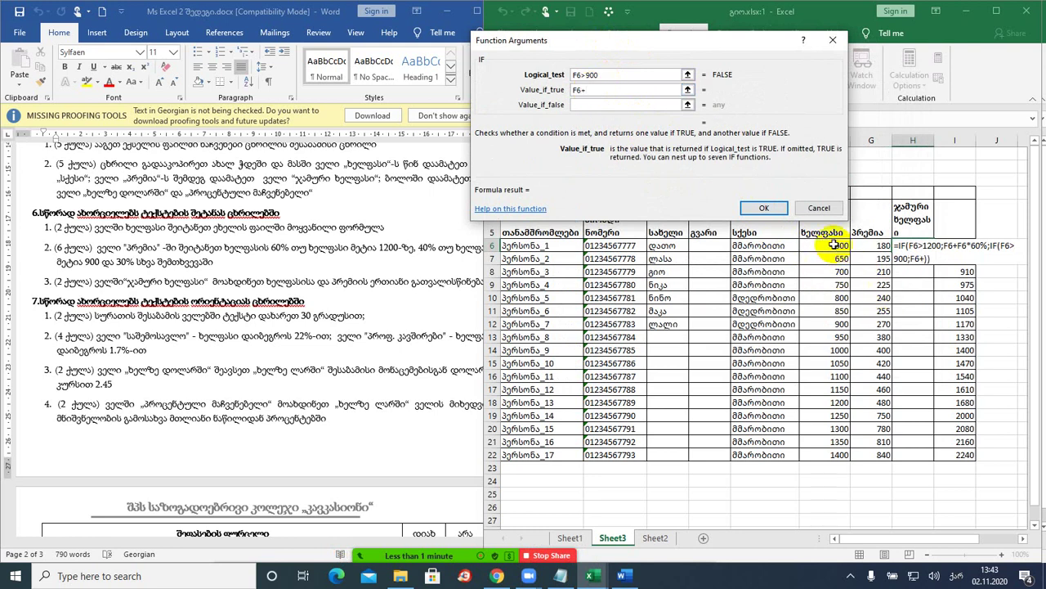
left_click(834, 246)
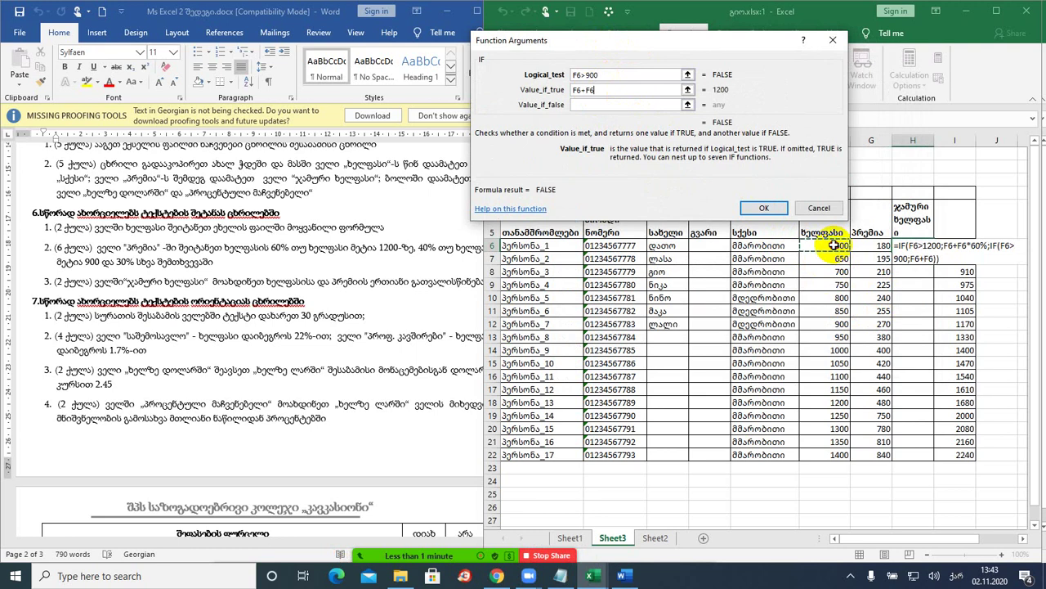
type("*40%")
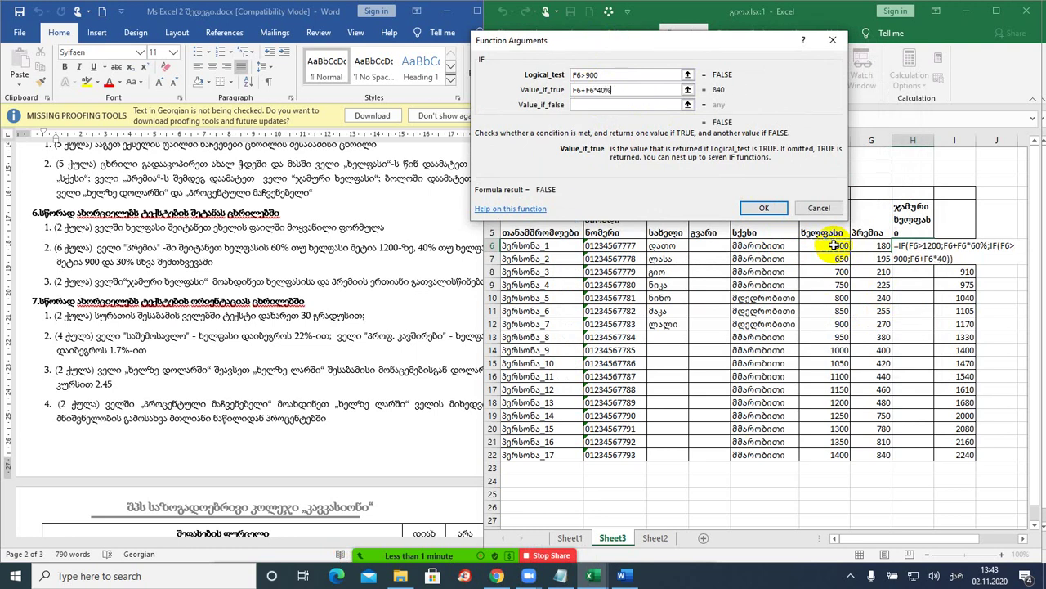
- Set the nested false value to F6+F6*30% and enter the formula
left_click(606, 104)
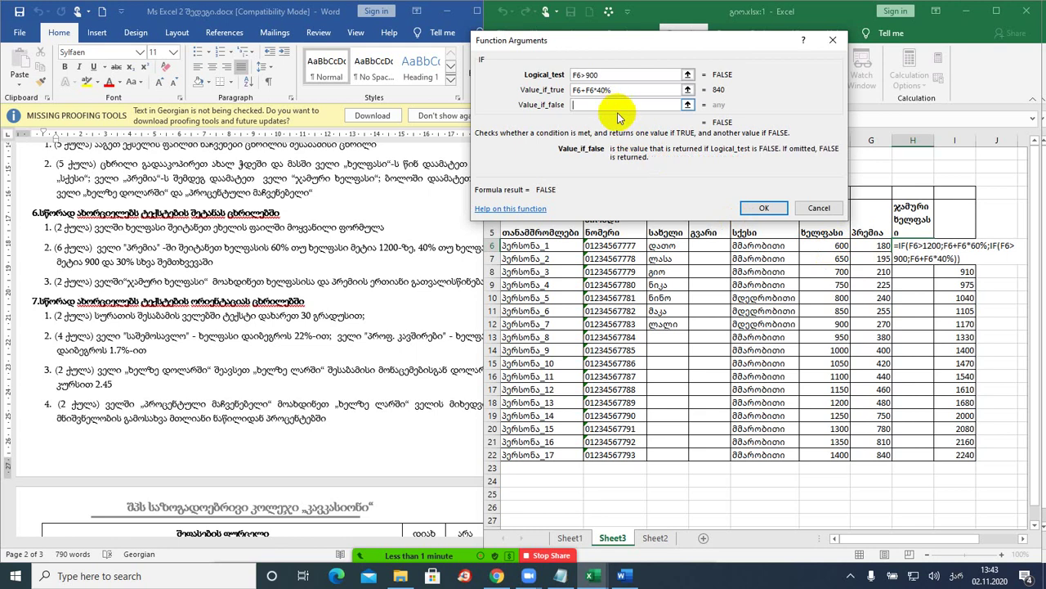
left_click(808, 245)
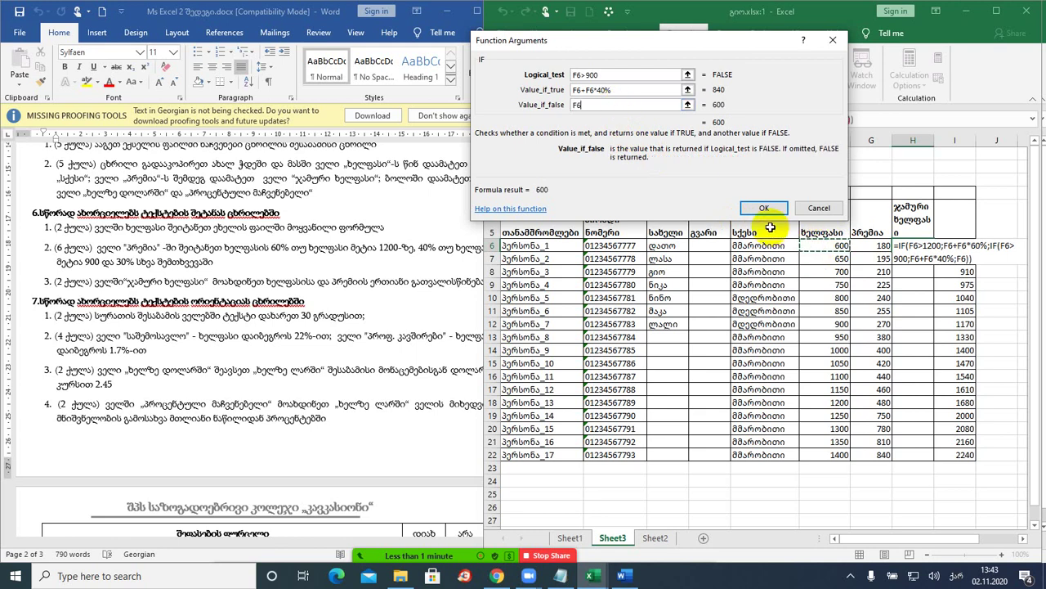
type("+")
left_click(816, 247)
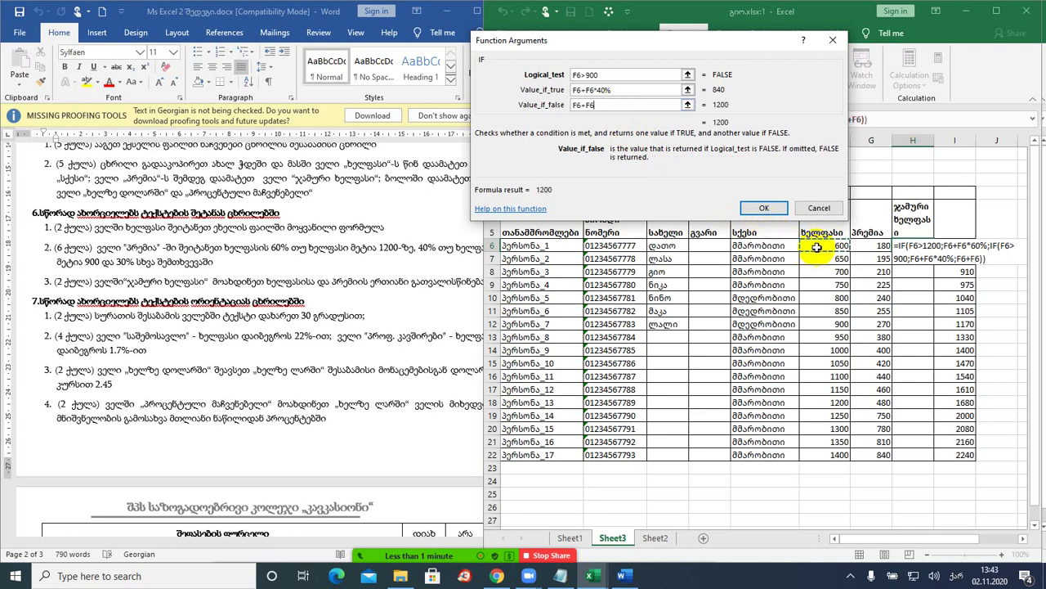
type("*3")
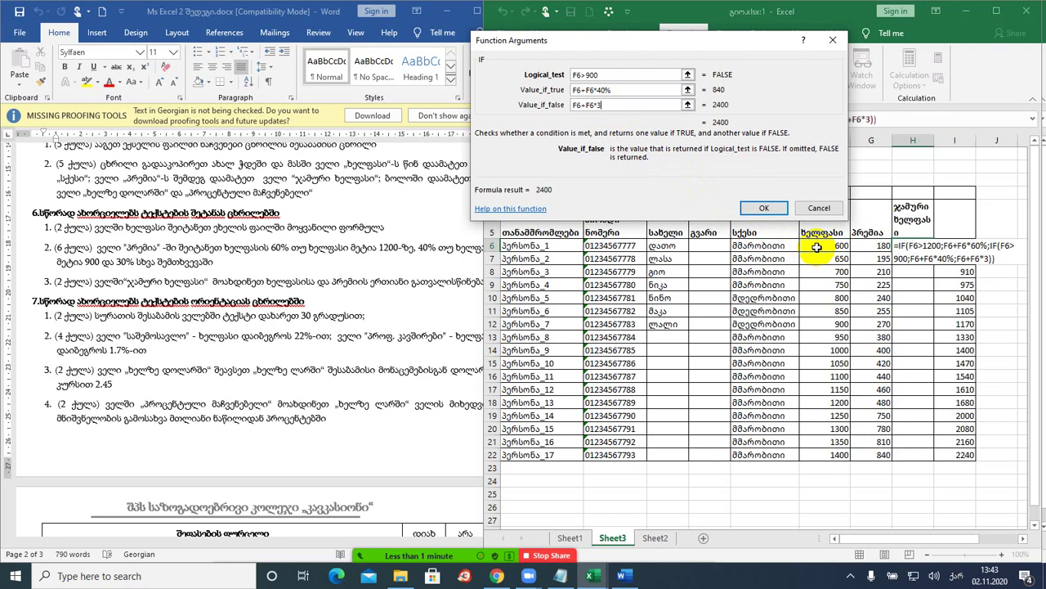
type("0%")
left_click(760, 209)
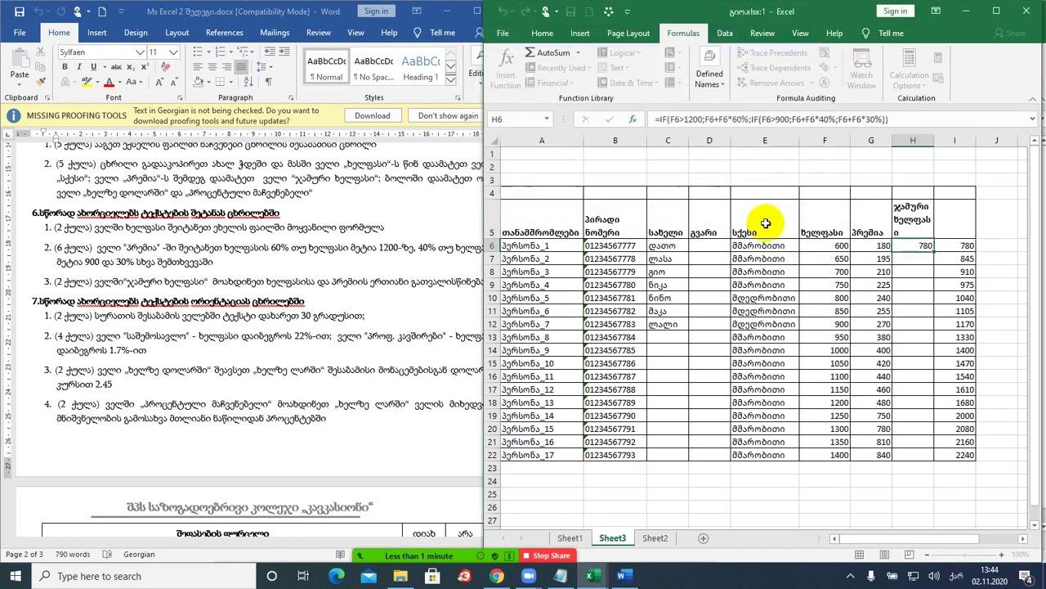
- Fill the H6 formula down through H22 and check the G6 and H6 formulas
double_click(934, 252)
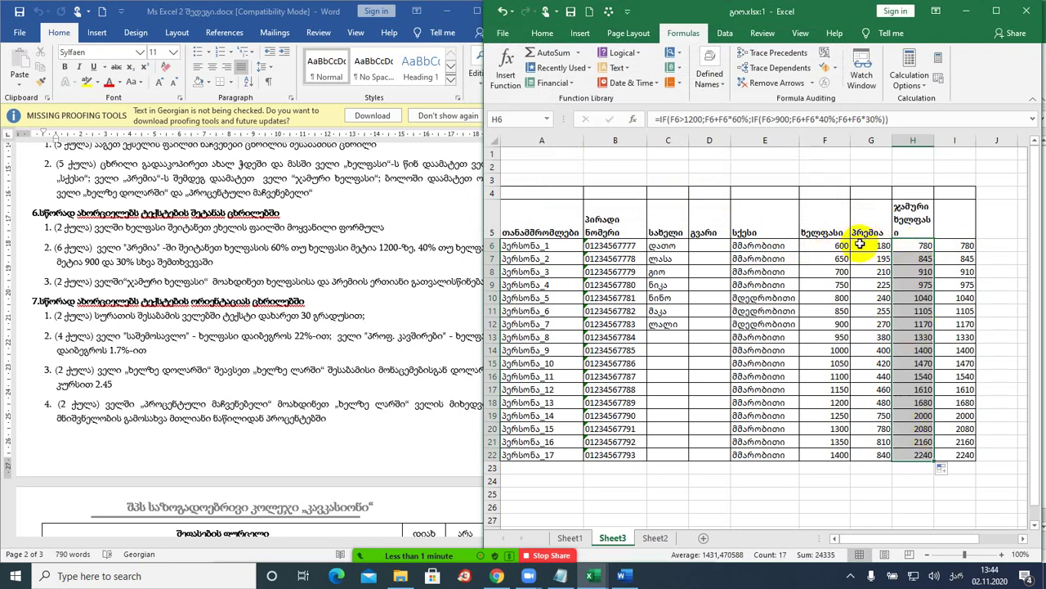
left_click(875, 244)
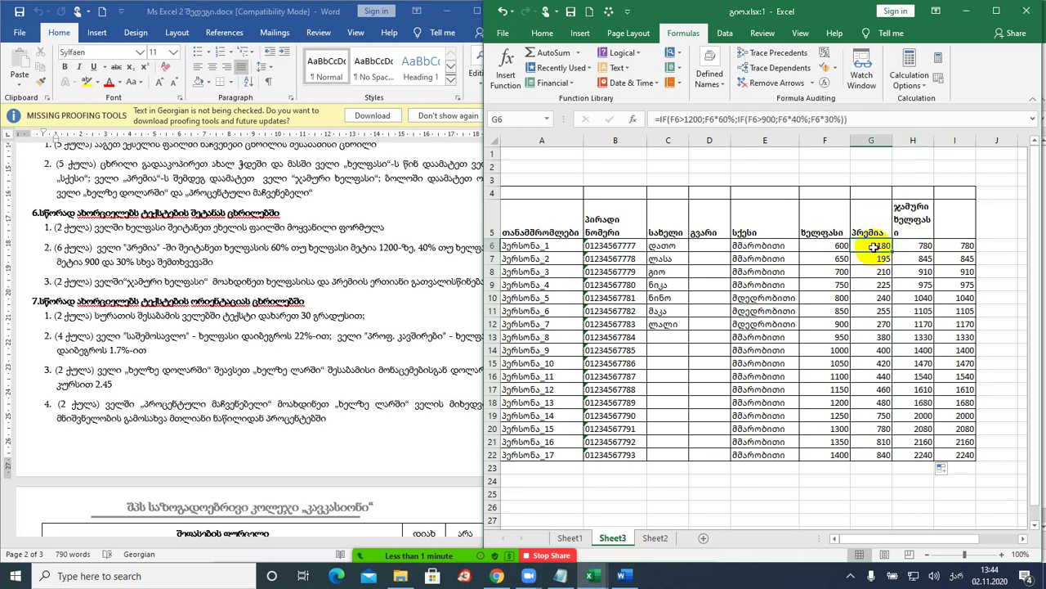
left_click(921, 246)
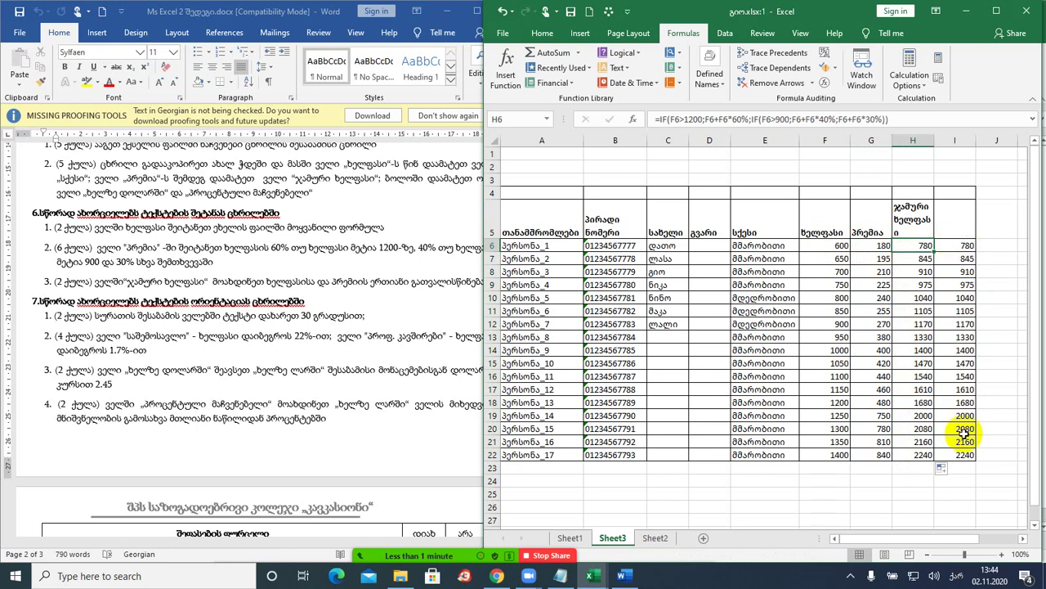
- Bring the Word task document to the front and scroll through it
left_click(286, 316)
scroll(292, 327, "down", 2)
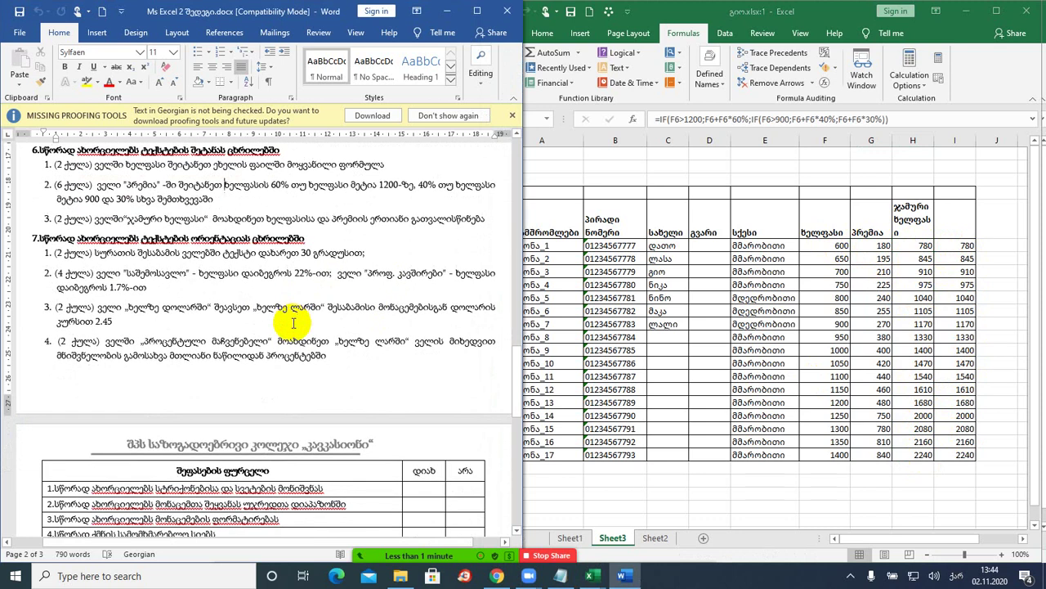
scroll(292, 323, "up", 1)
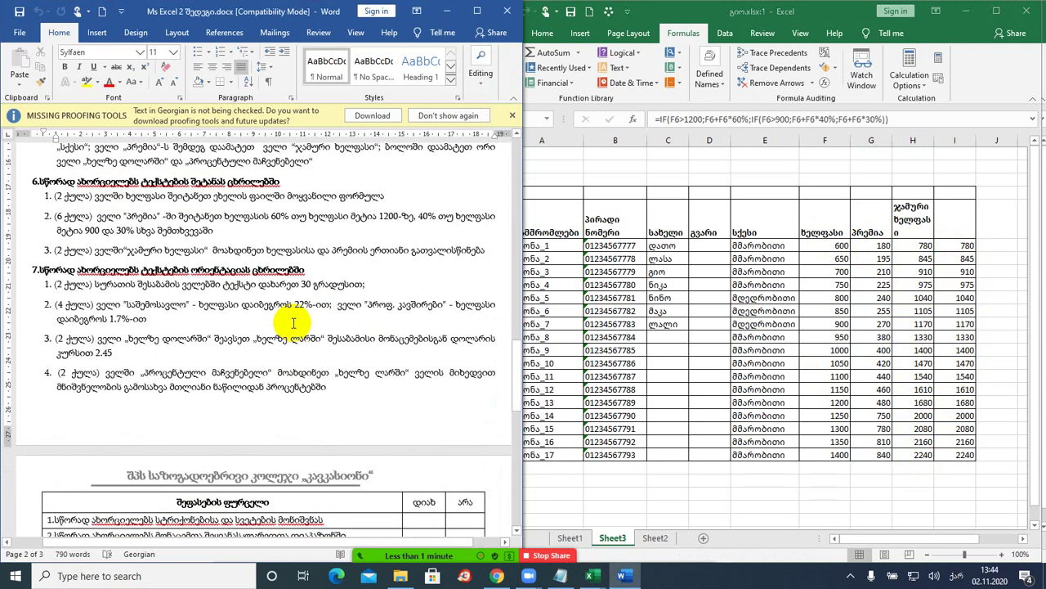